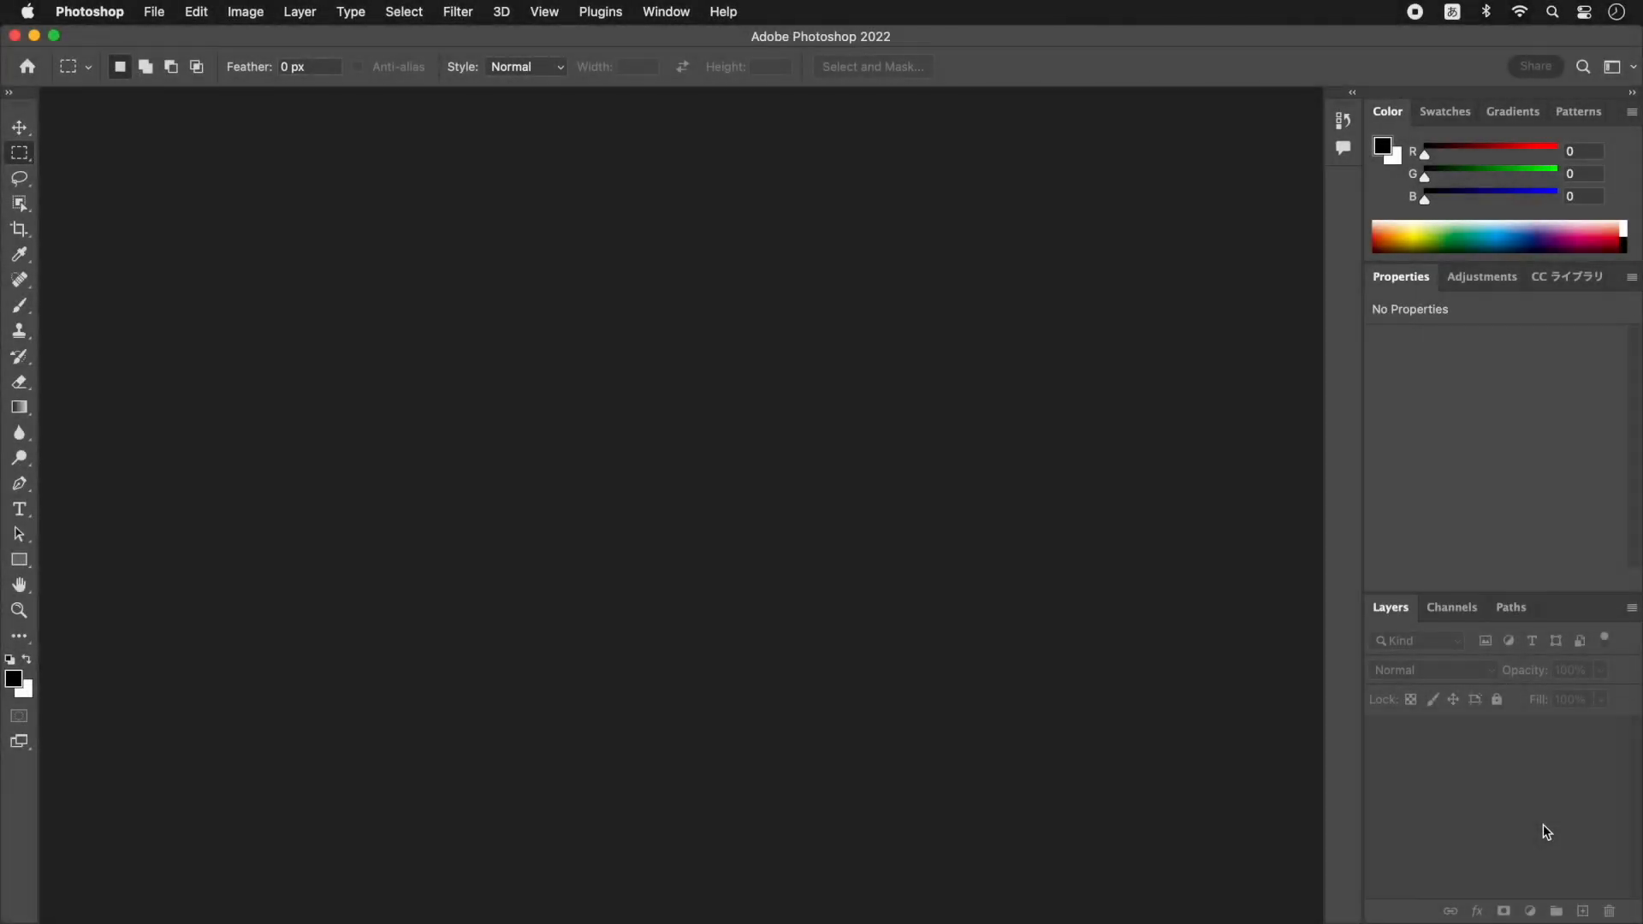
- Create a 1280 x 1280 pixel document at 300 pixels/inch in 8-bit RGB Color with a white background
click(156, 14)
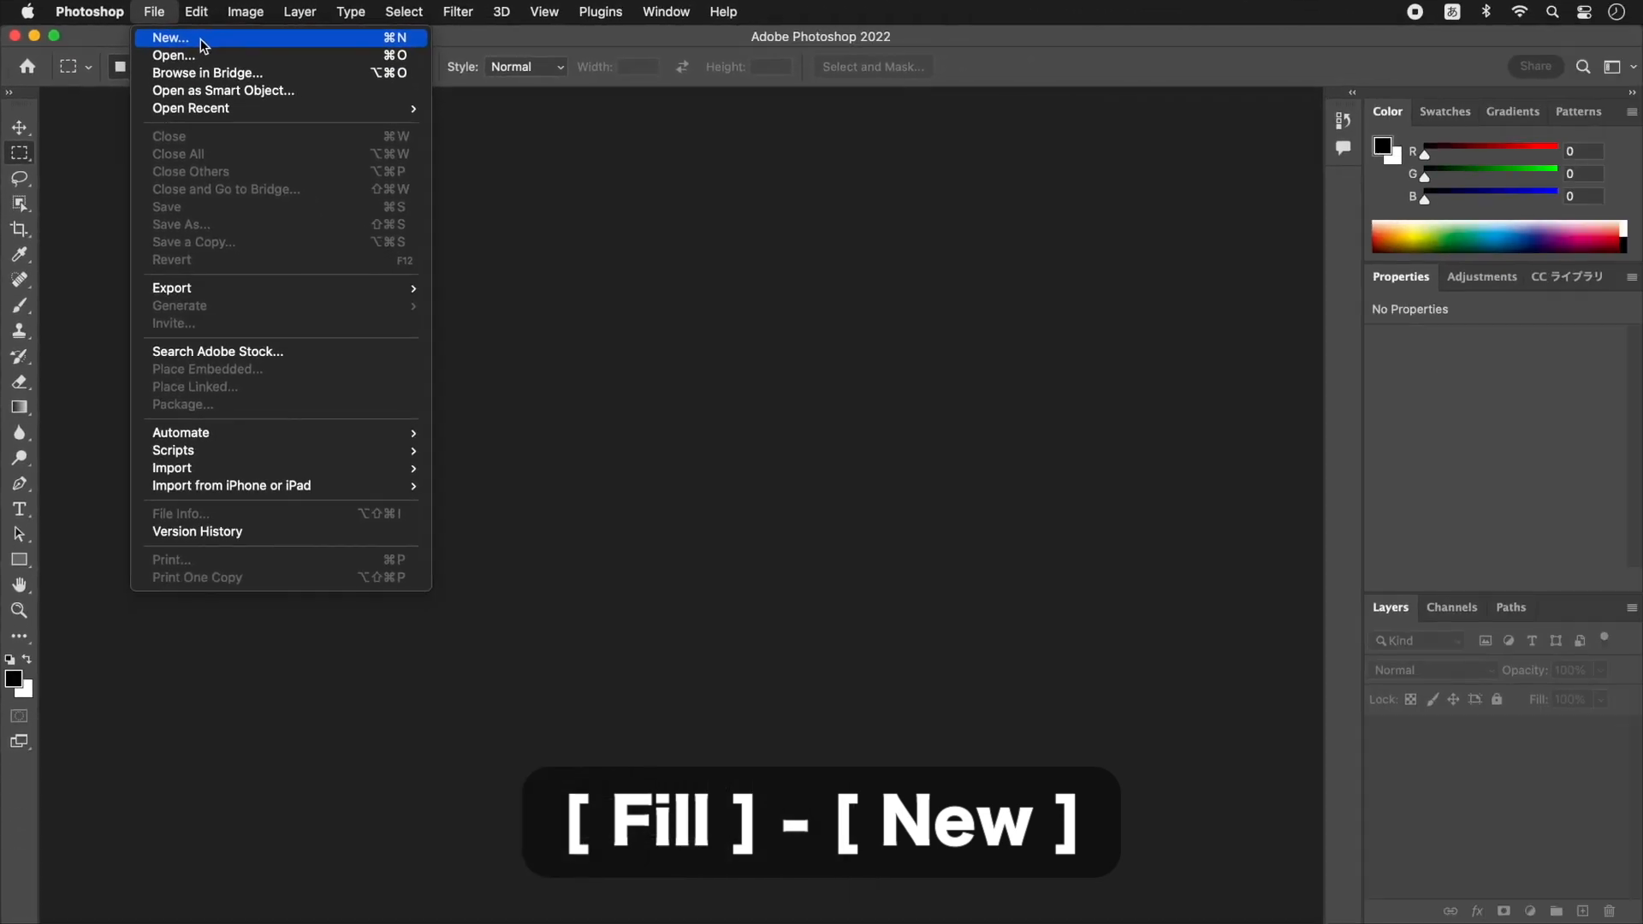
click(201, 38)
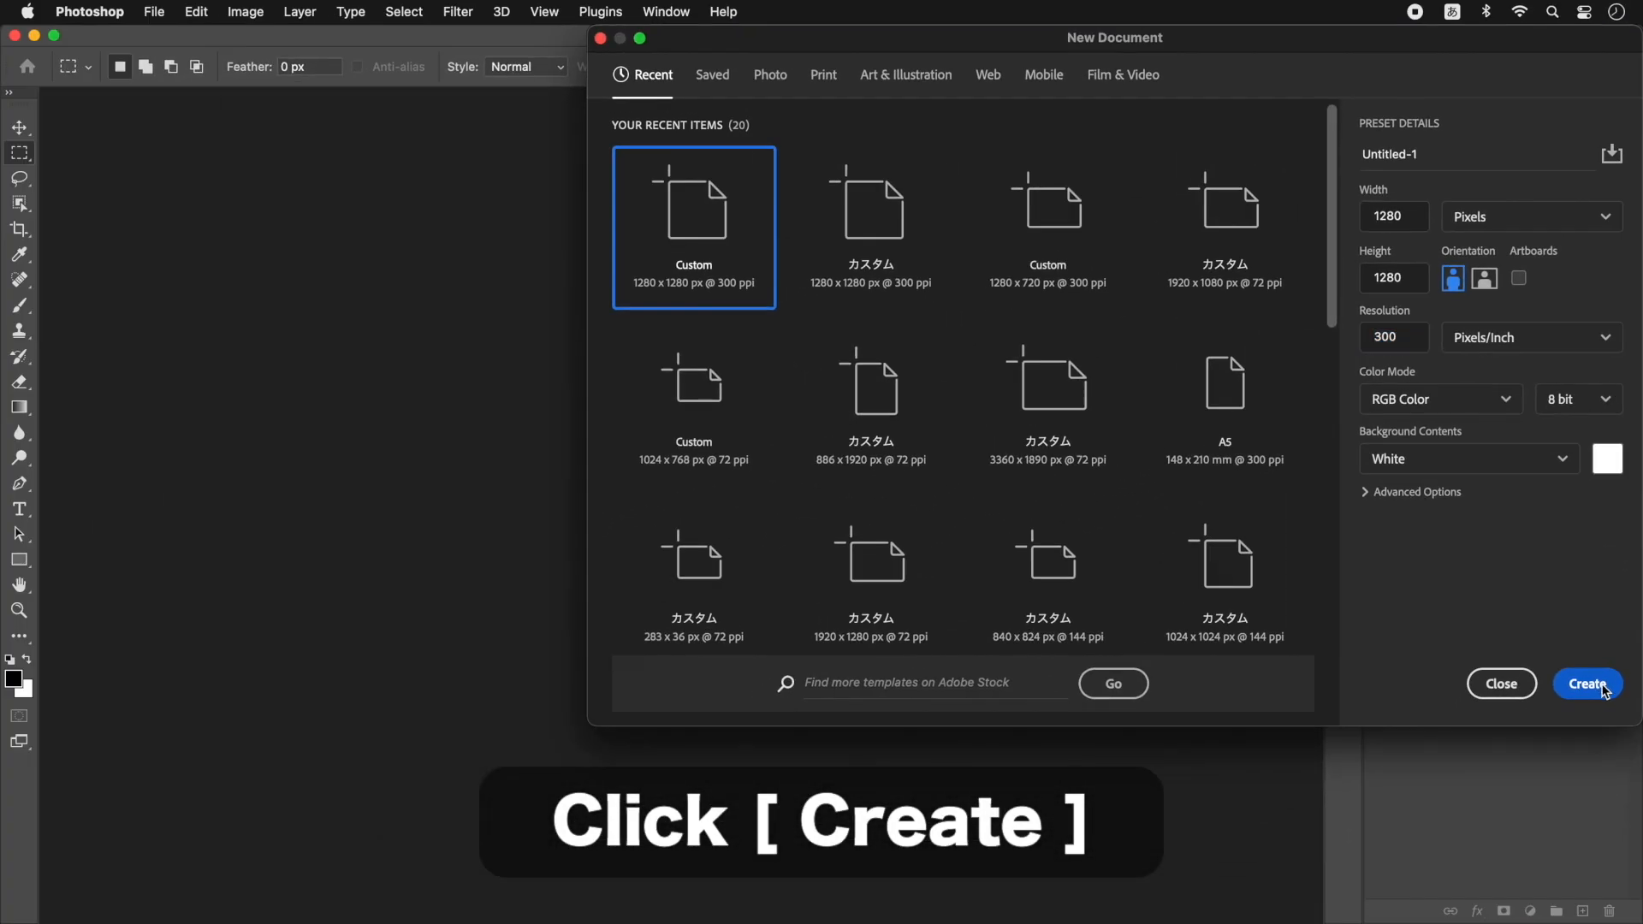
click(1587, 684)
key(super+plus)
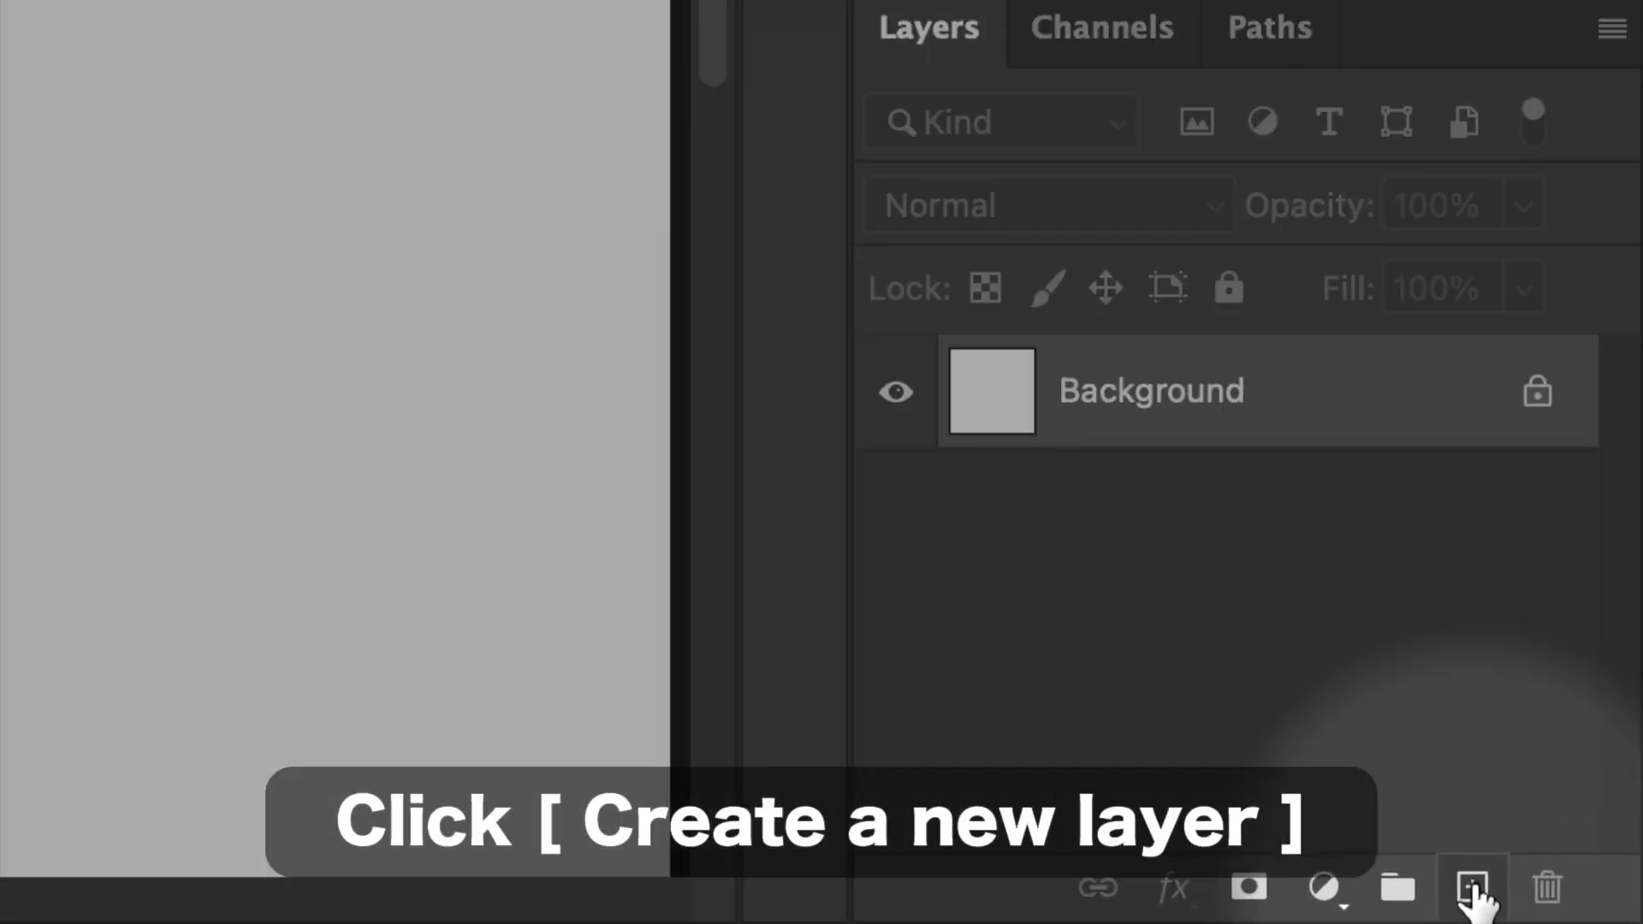
- Add a new layer above the Background and convert it to a smart object
click(1472, 888)
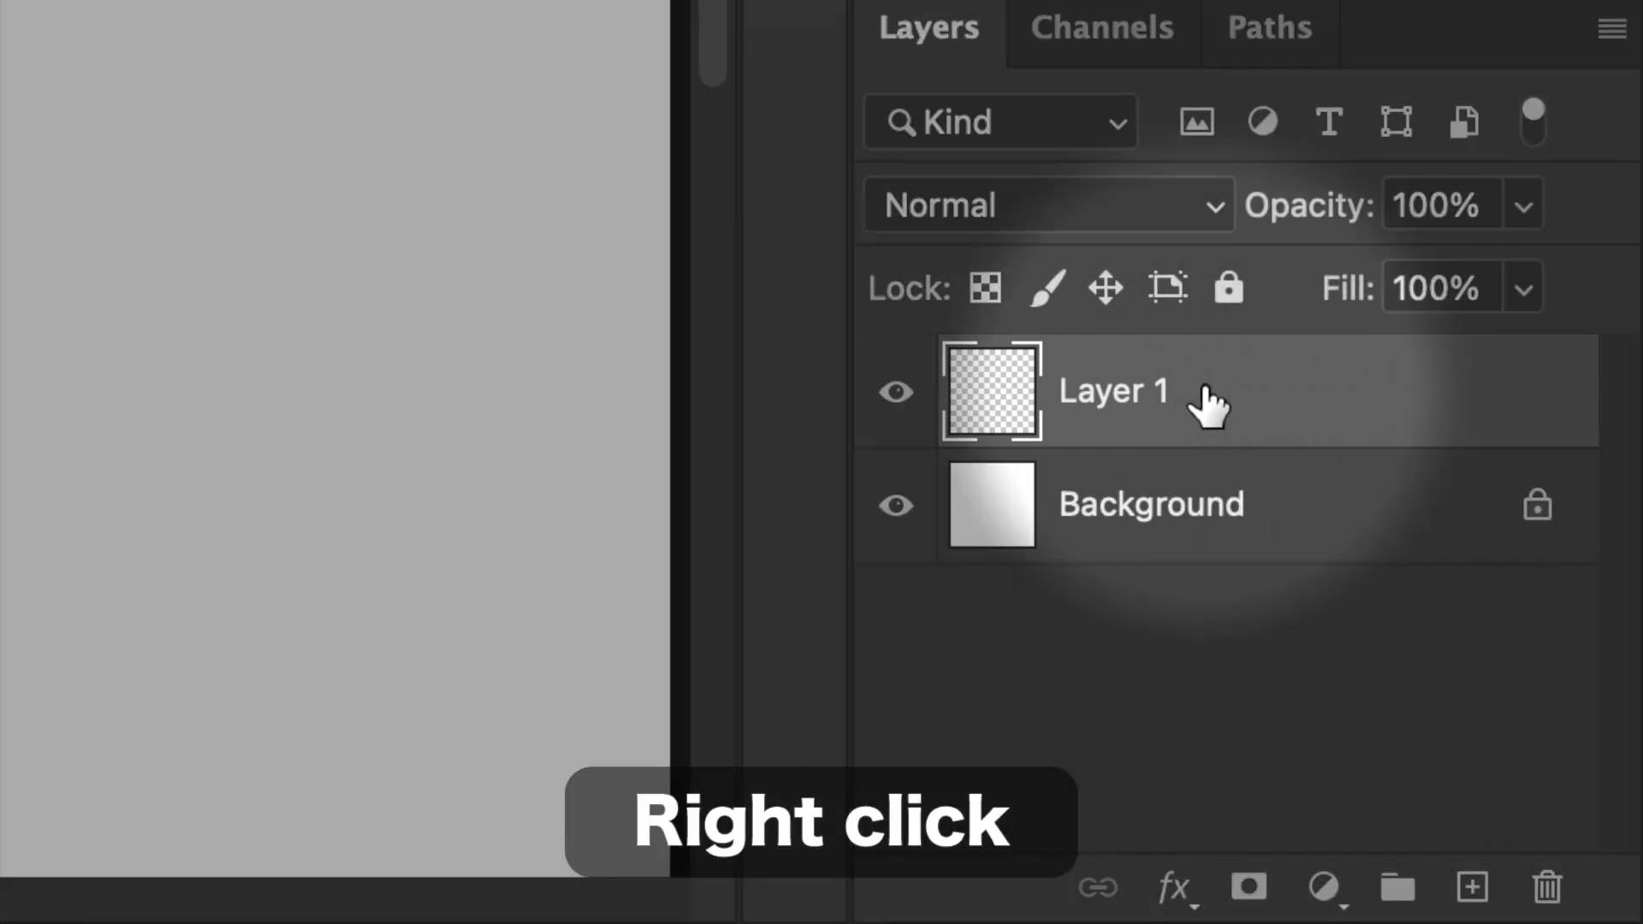
right_click(1205, 394)
scroll(1152, 471, down, 8)
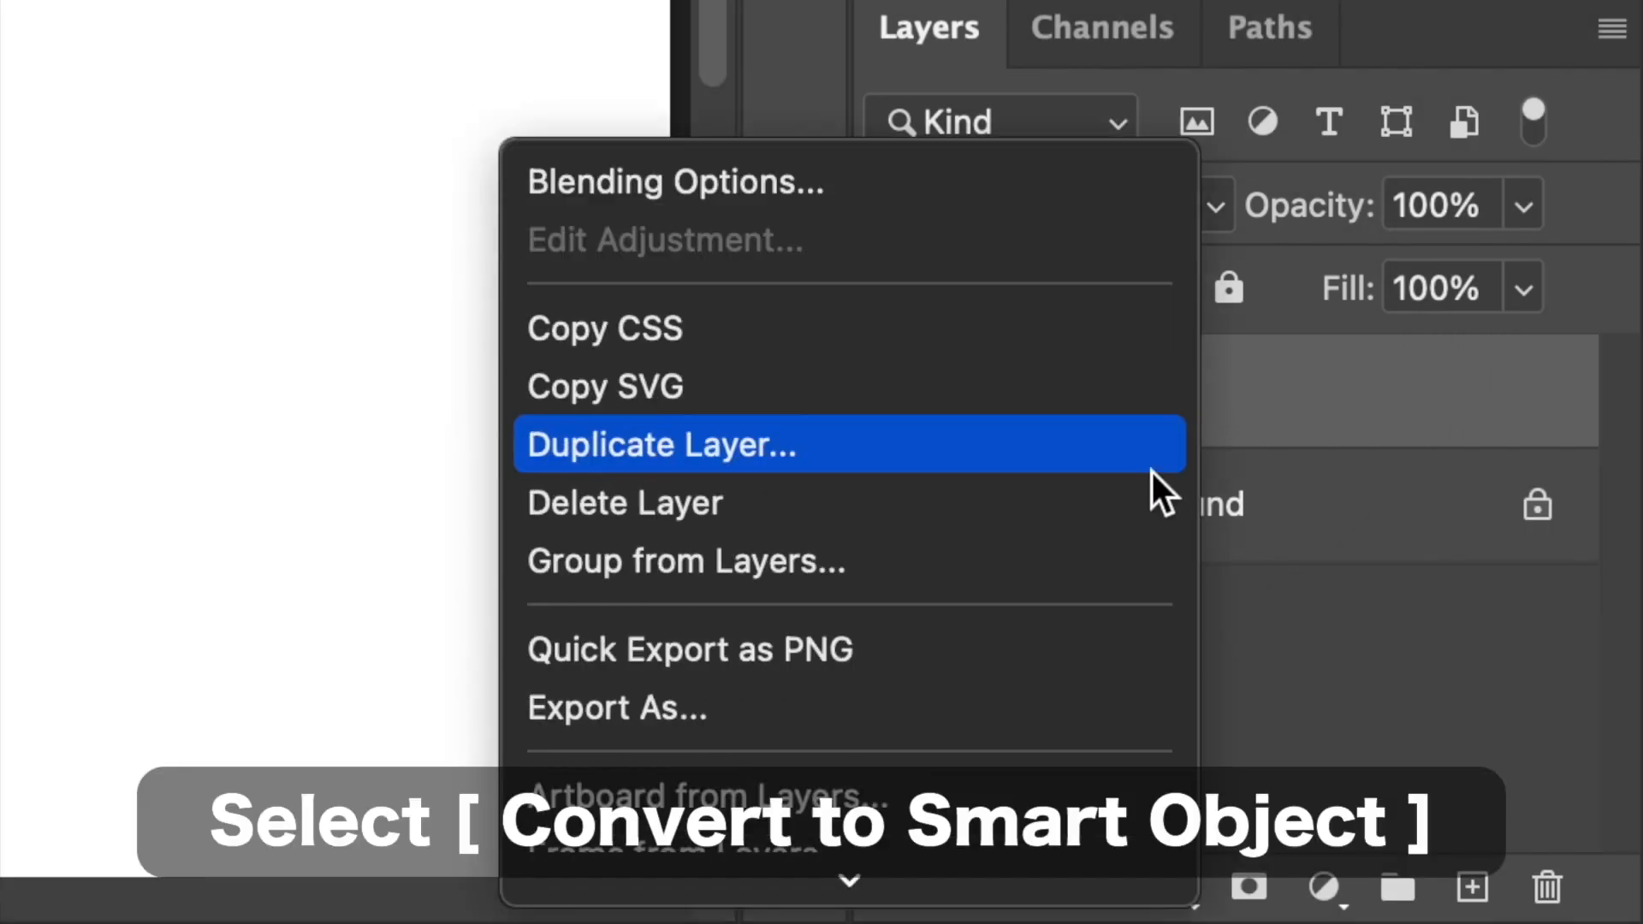
click(1091, 509)
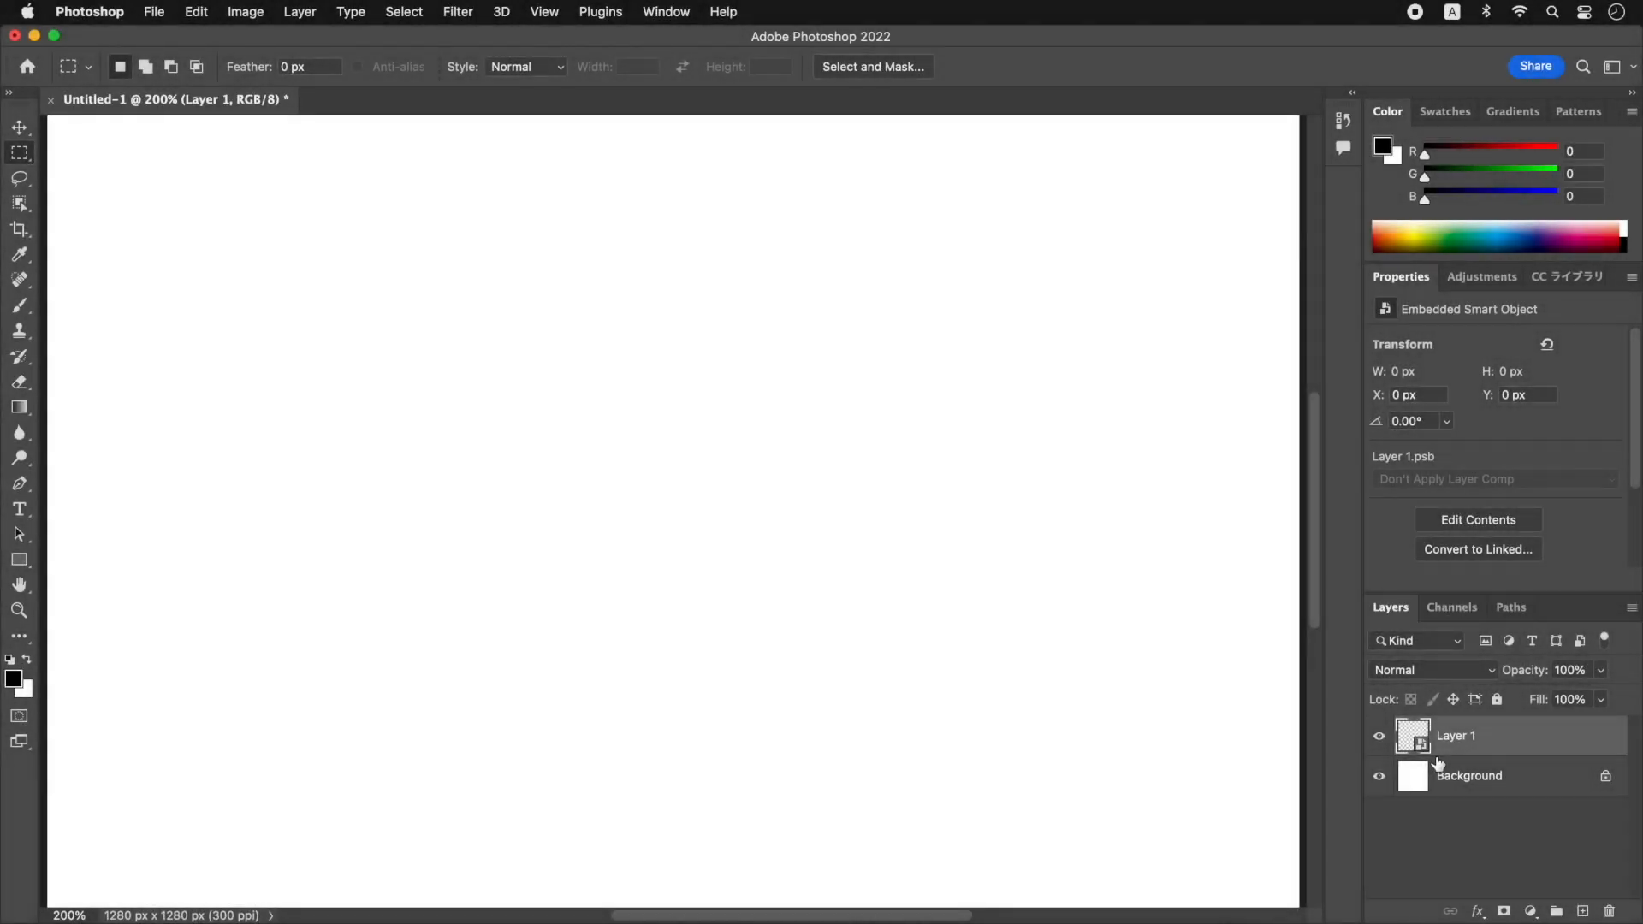
- Apply the Clouds render filter to the Layer 1 smart object
click(459, 11)
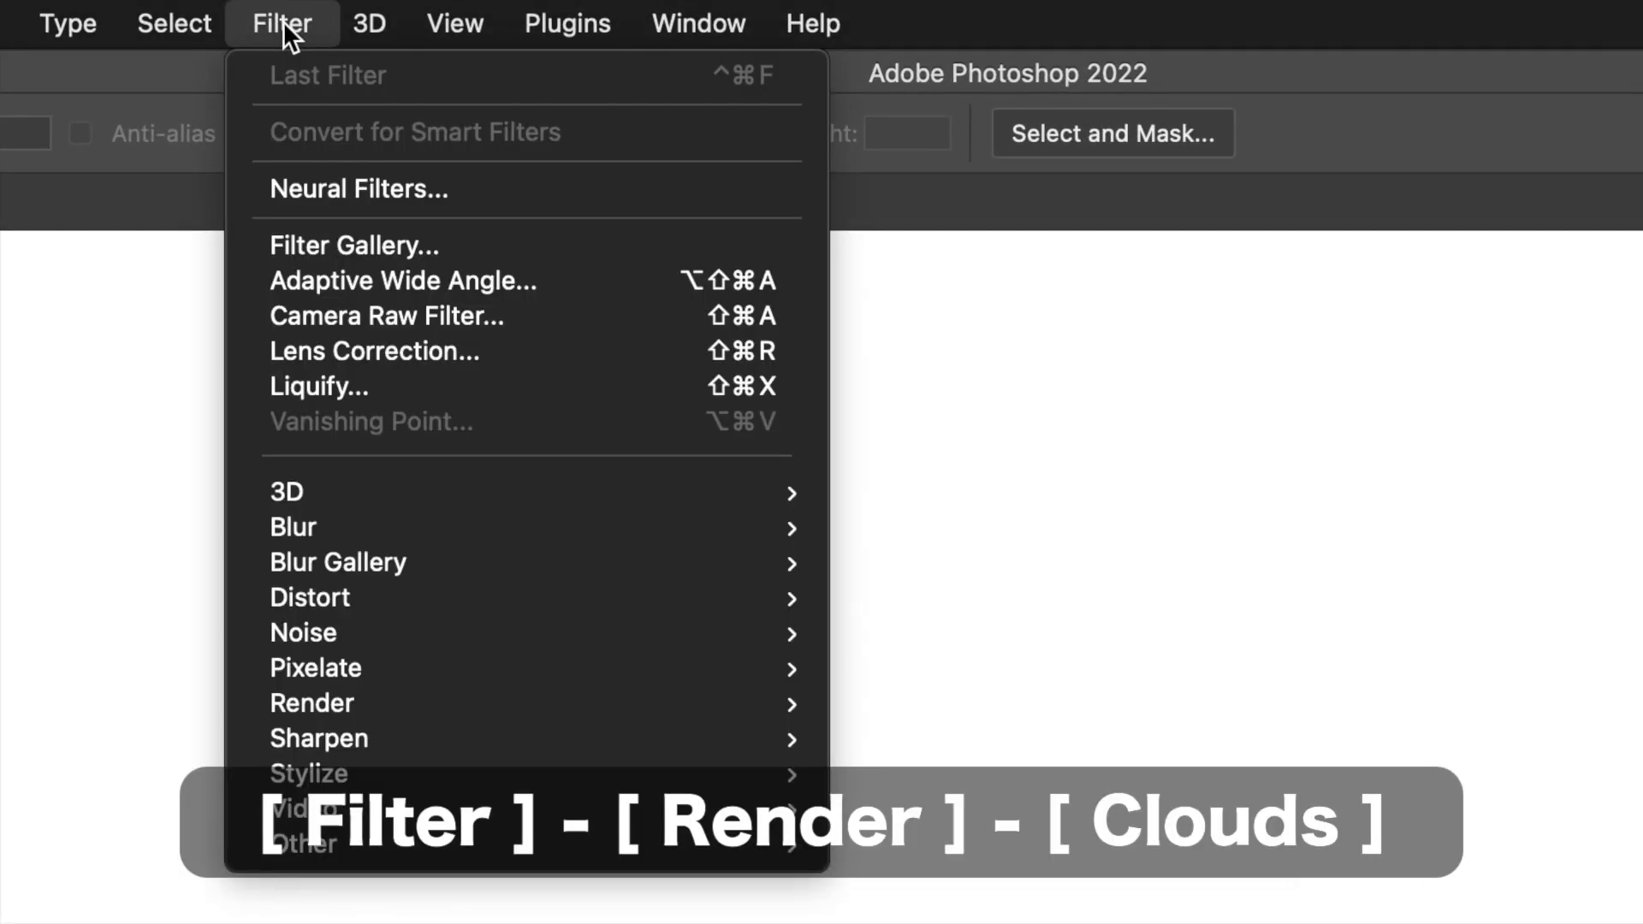
mouse_move(446, 707)
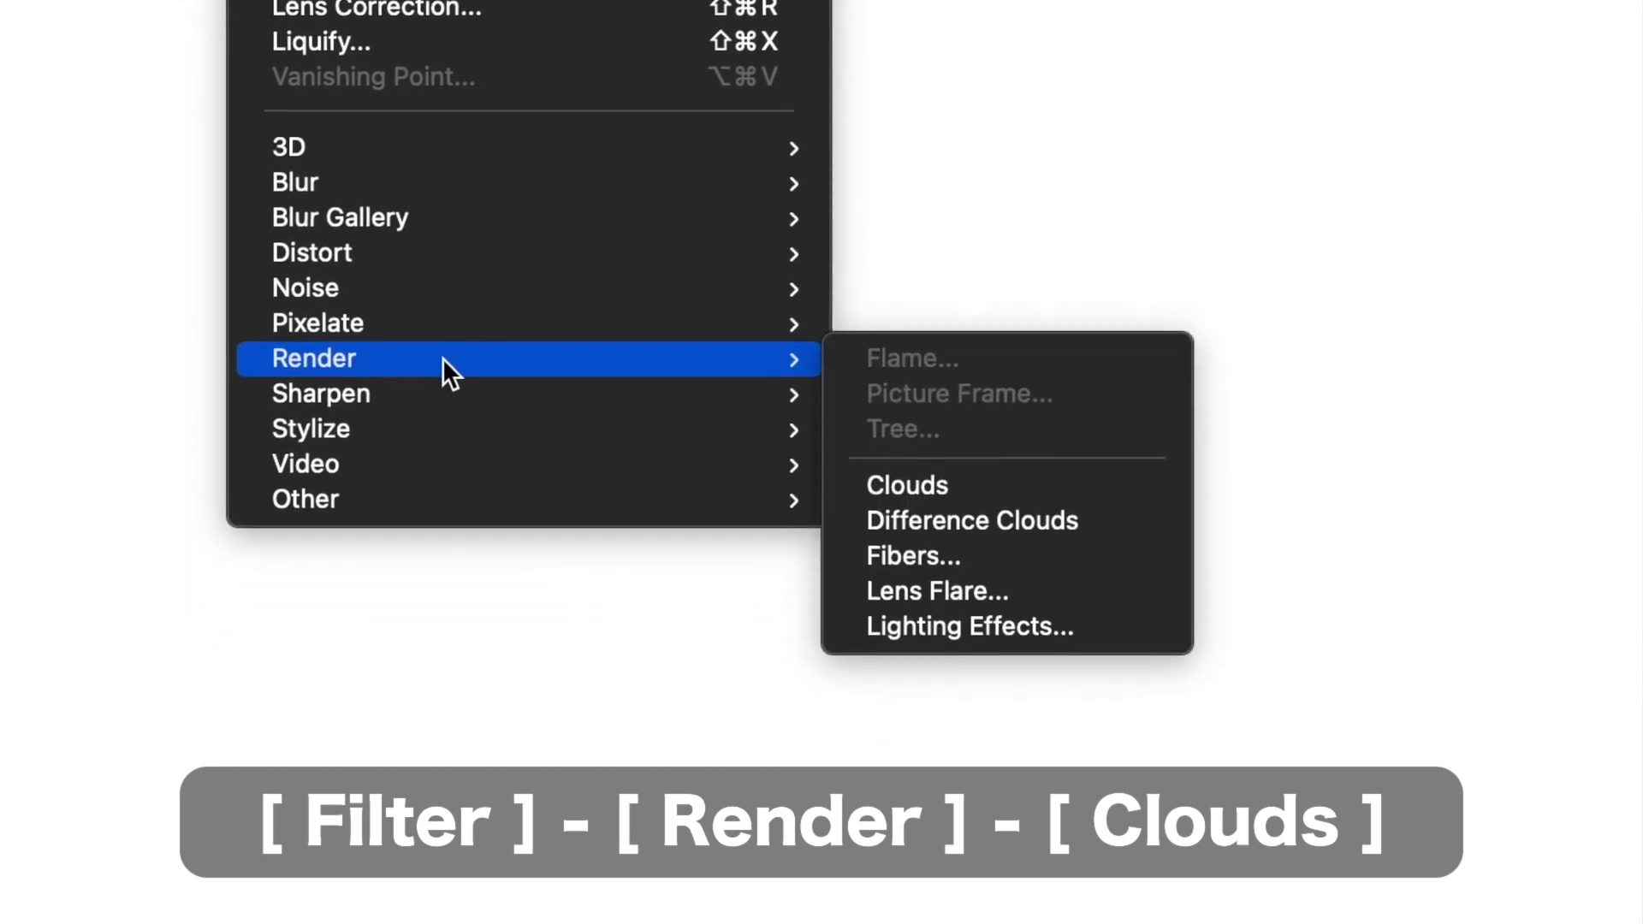
click(1034, 476)
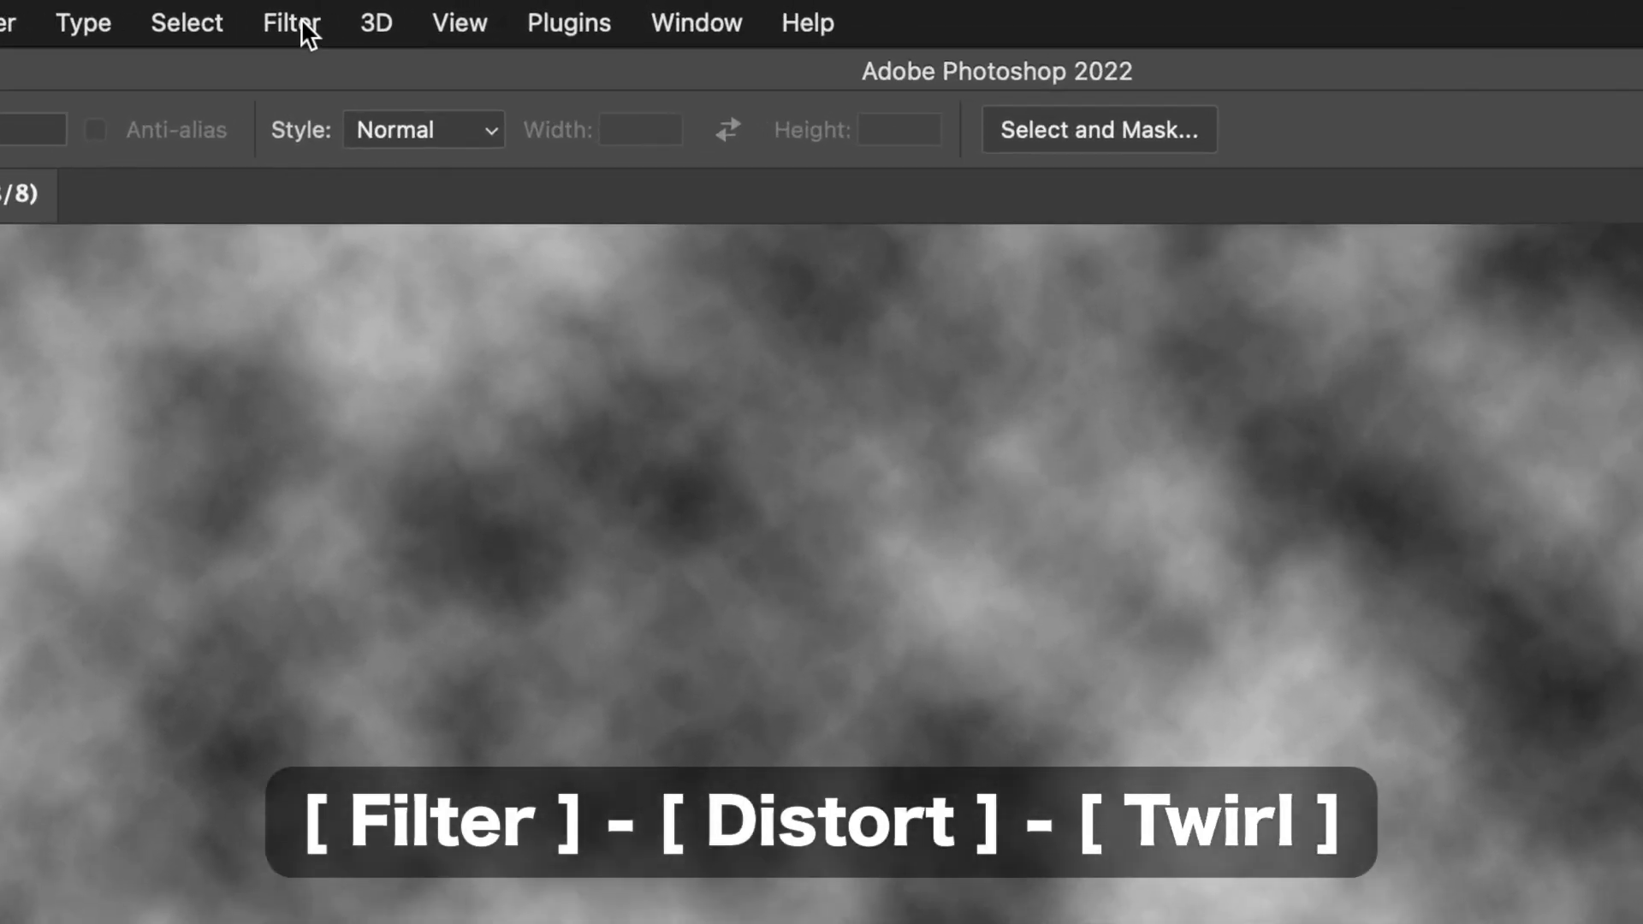
- Apply the Twirl distort filter to Layer 1 with an angle of 123°
click(458, 11)
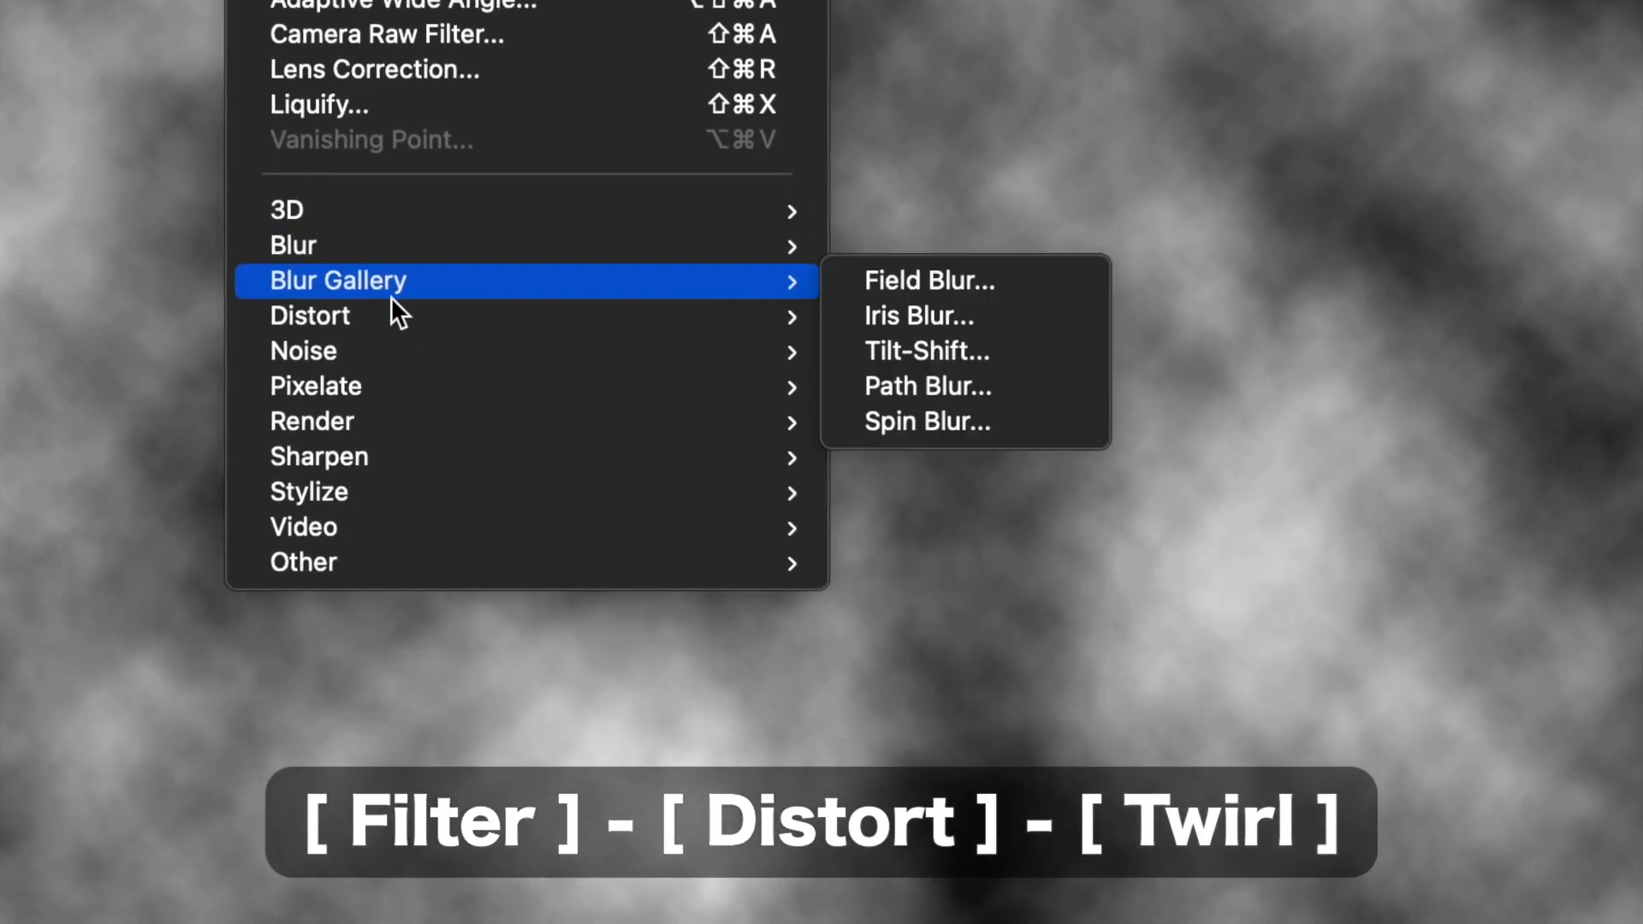
mouse_move(392, 537)
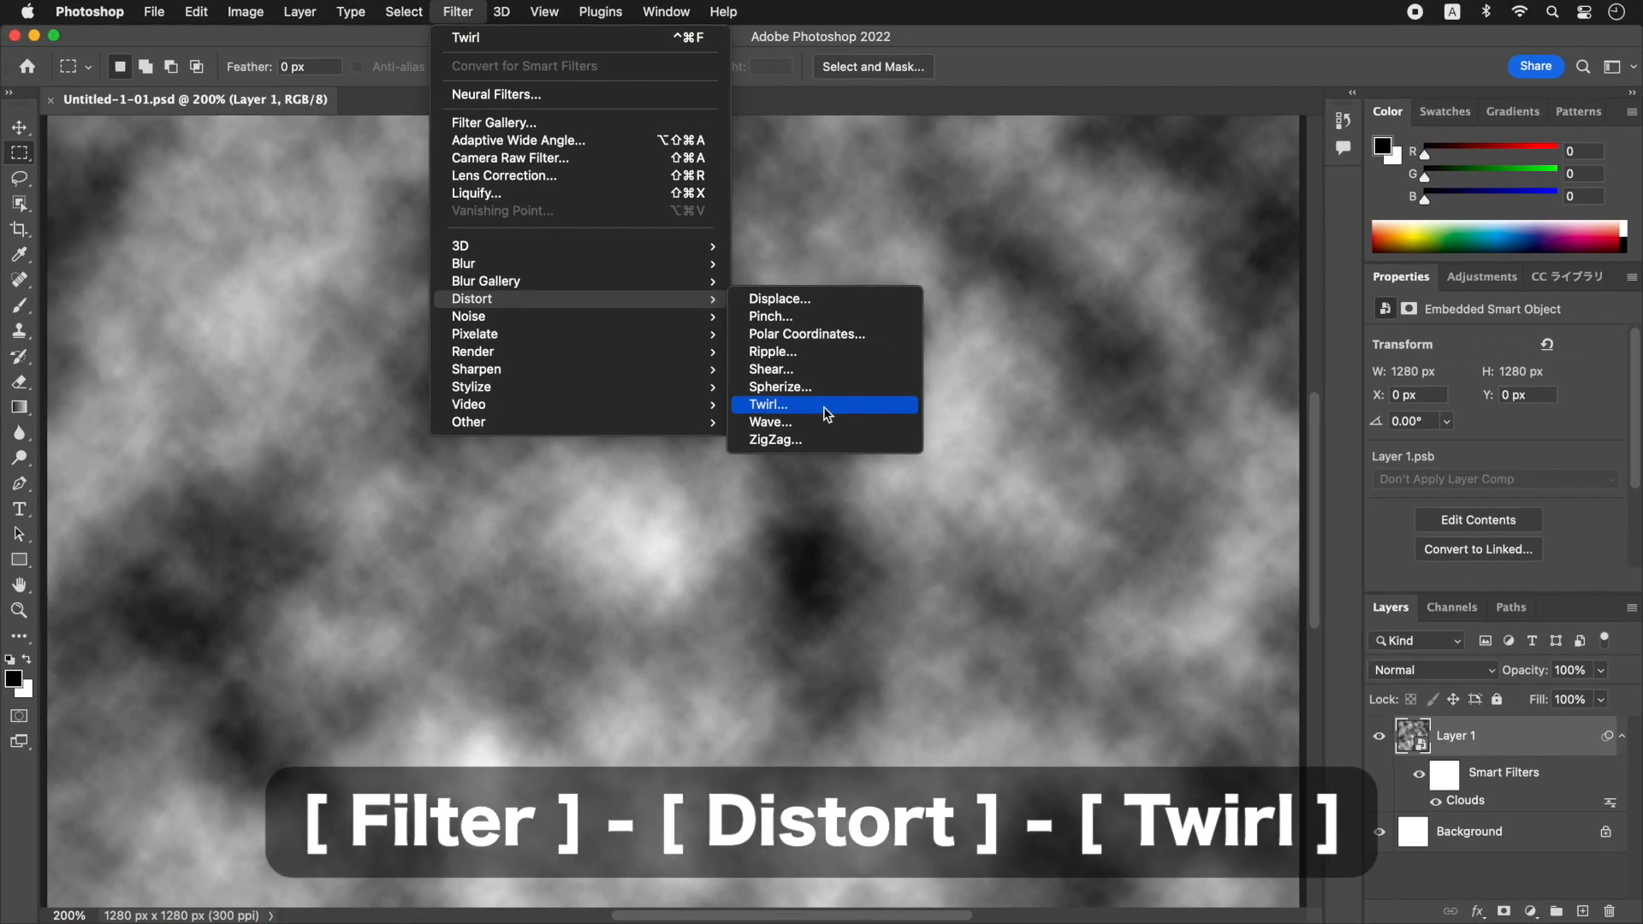
click(1014, 484)
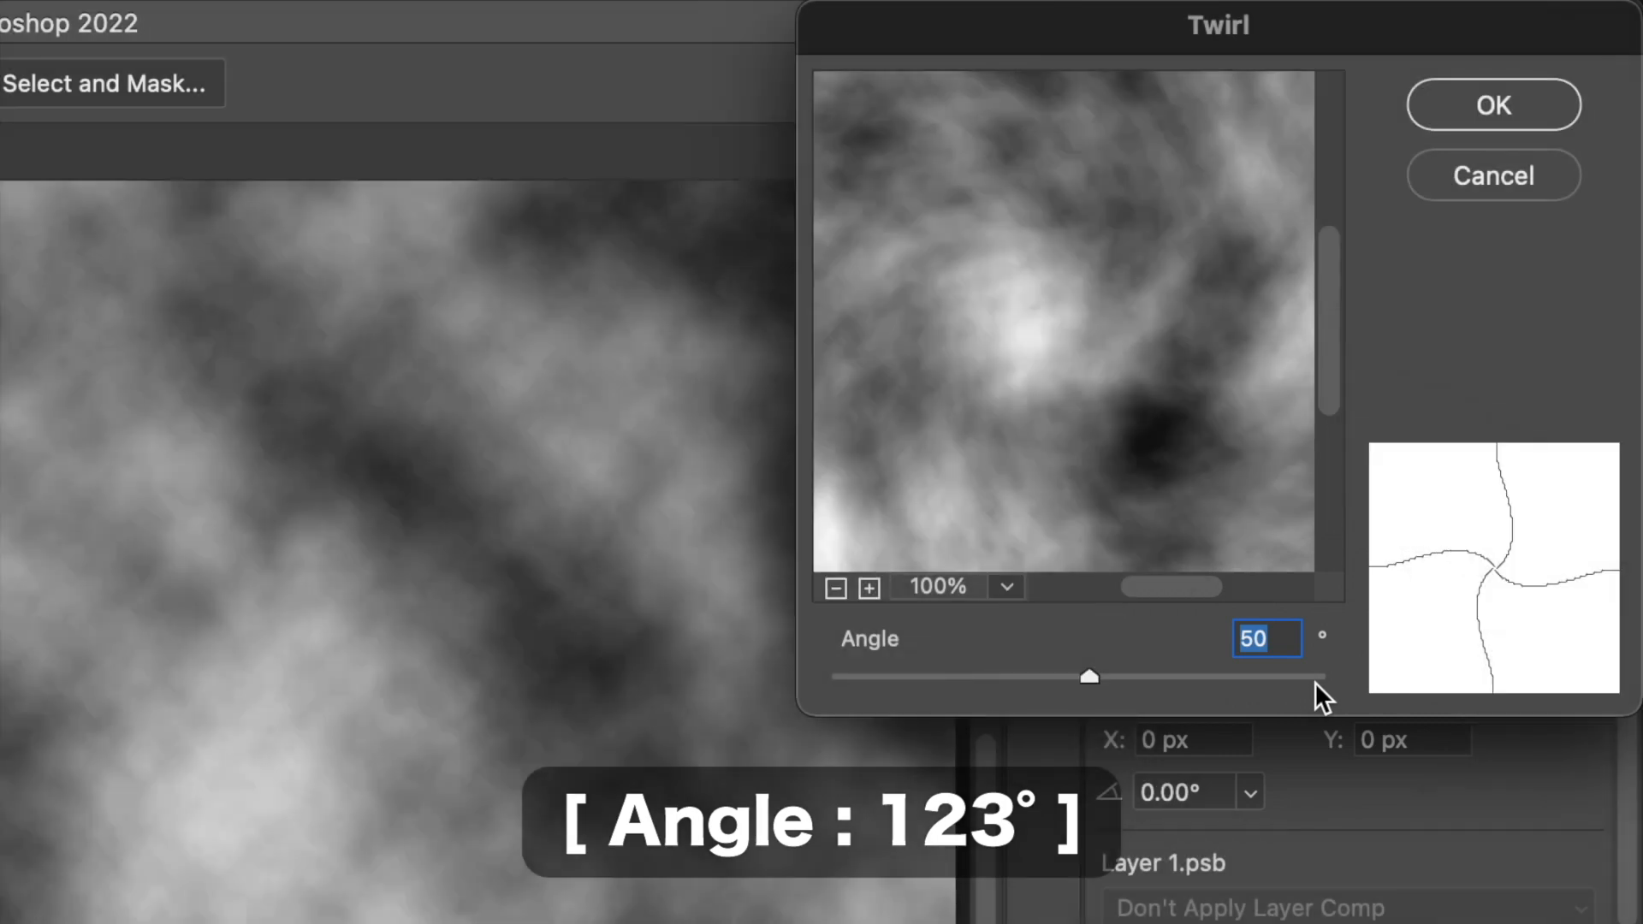
key(shift+Up)
key(shift+Up)
key(shift+Up)
key(shift+Up)
key(shift+Up)
key(shift+Up)
key(shift+Up)
key(Up)
key(Up)
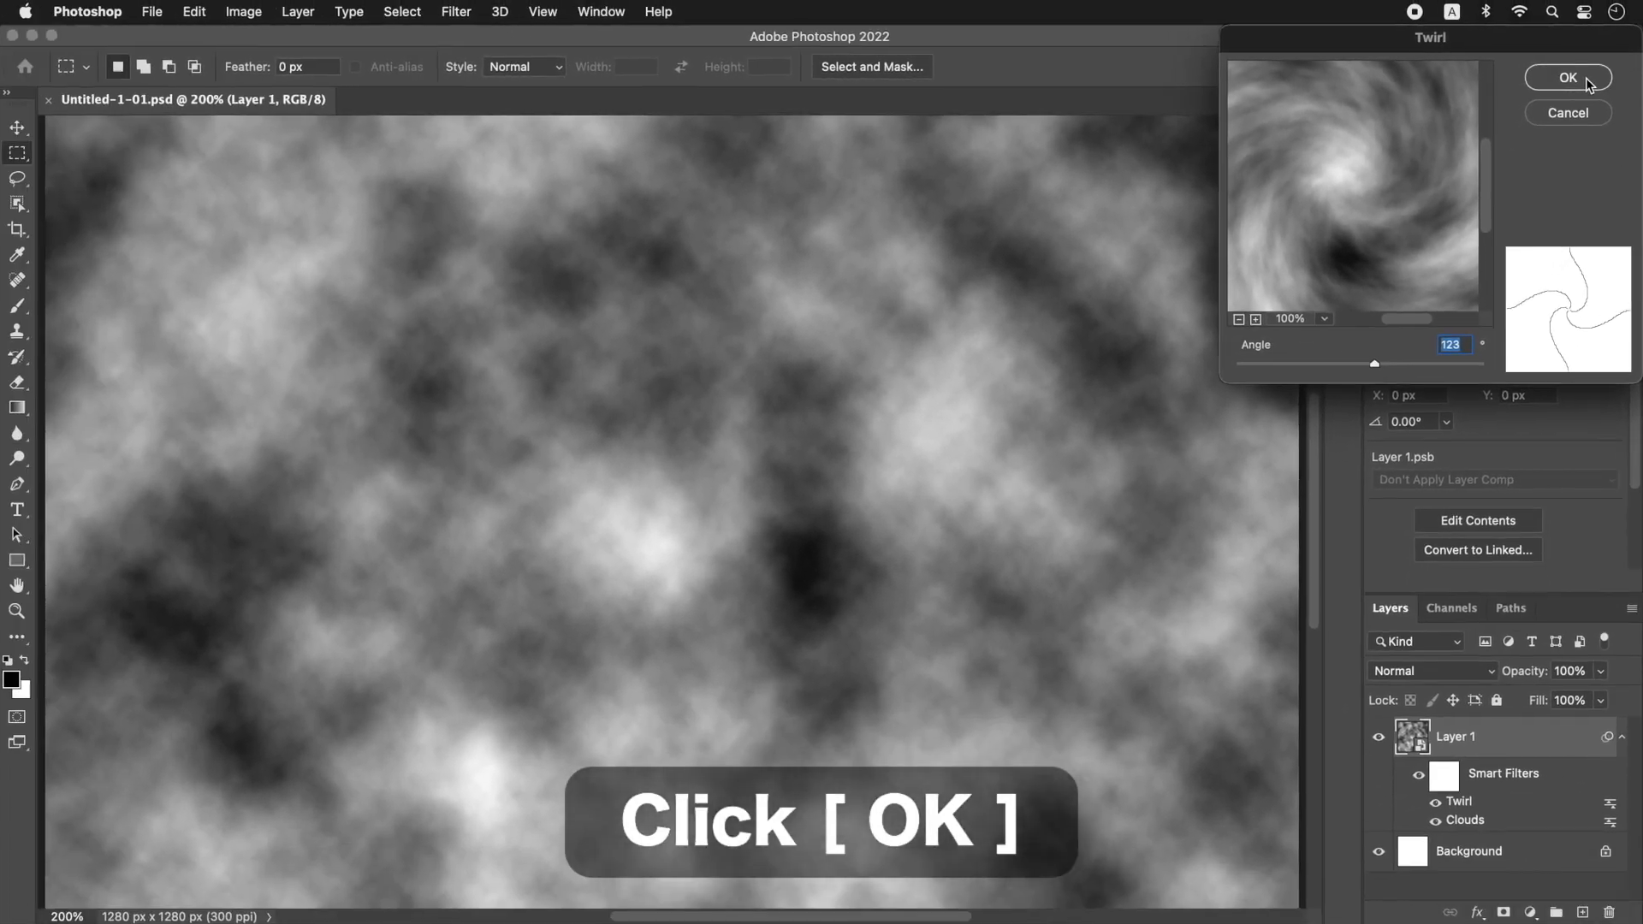
click(1583, 79)
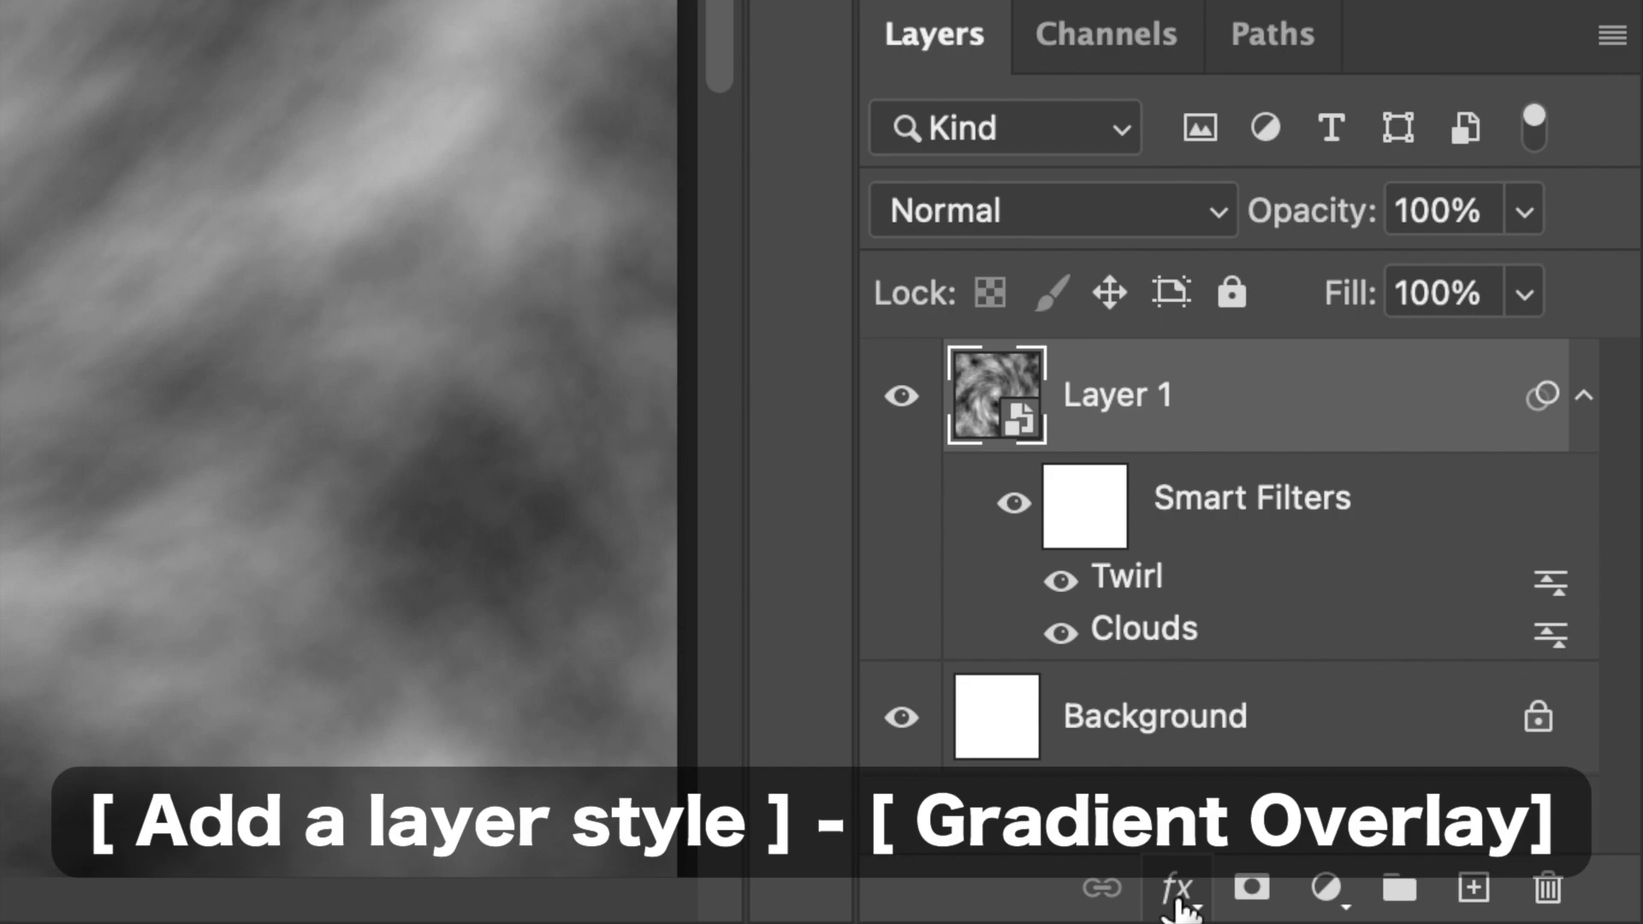
- Add a Gradient Overlay style to Layer 1 with the Multiply blend mode and the black-to-white gradient reversed
click(1178, 891)
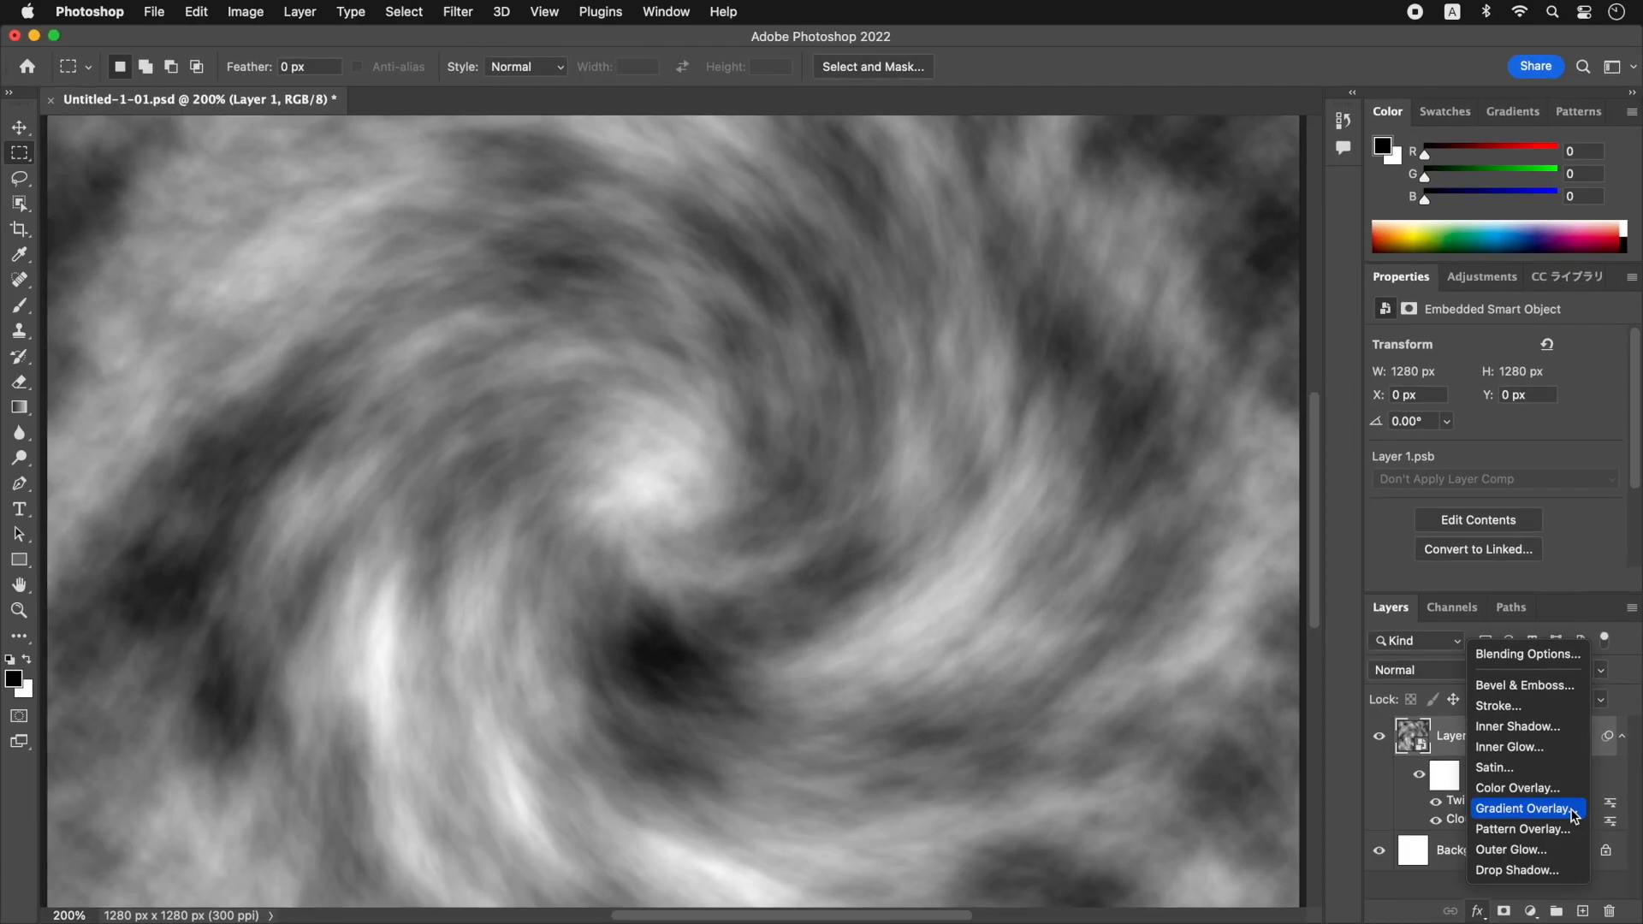
click(1573, 810)
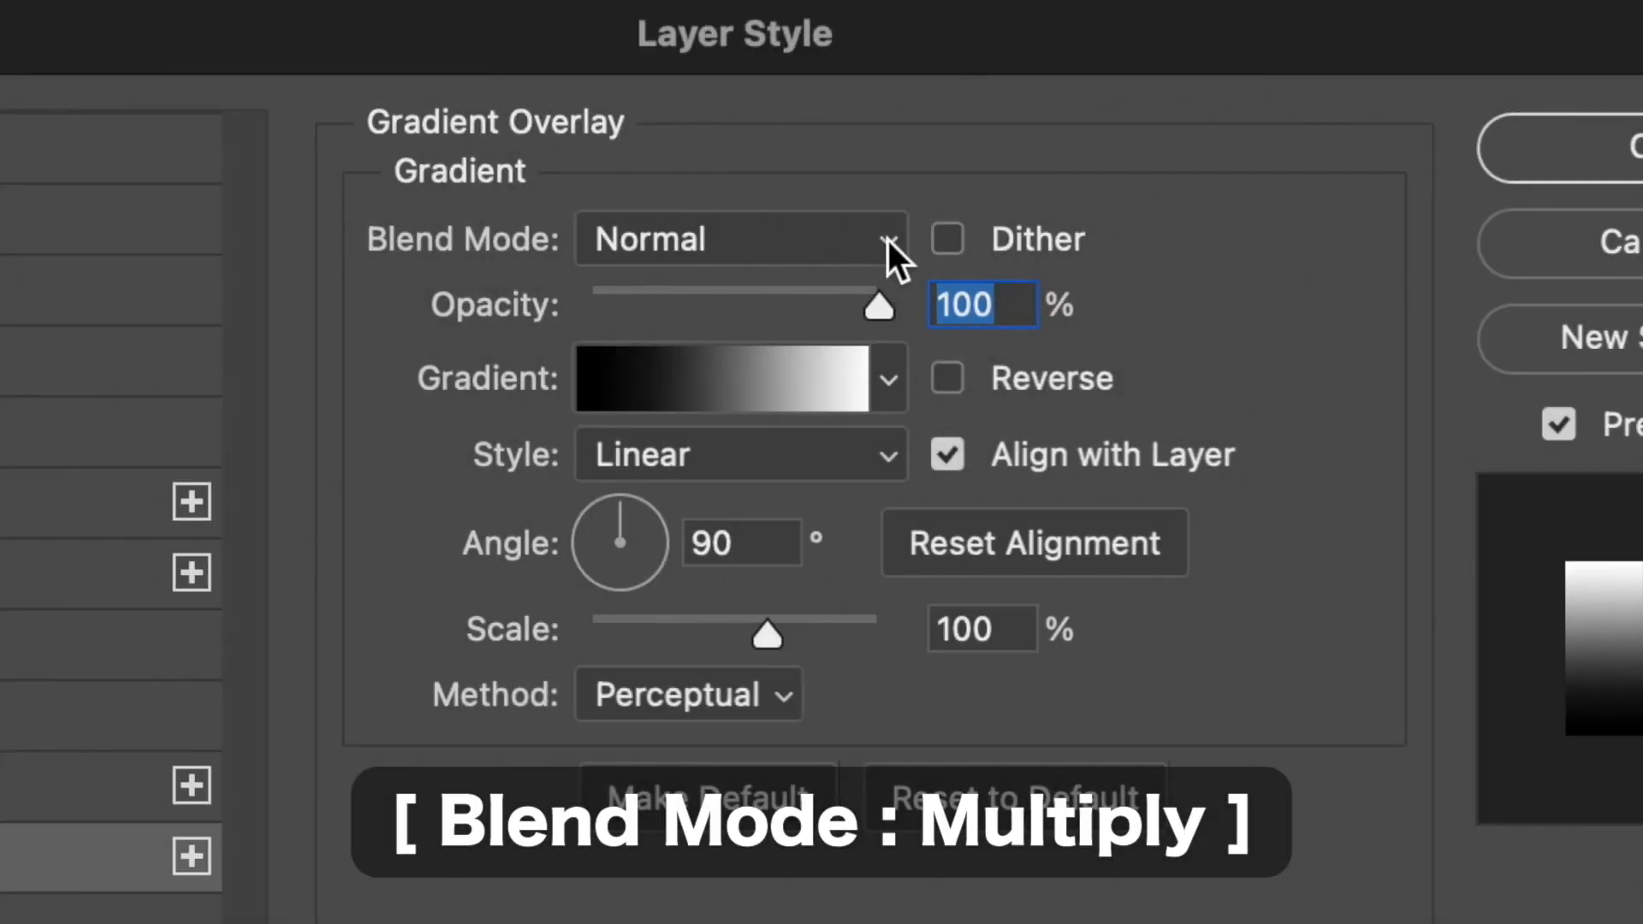
click(887, 239)
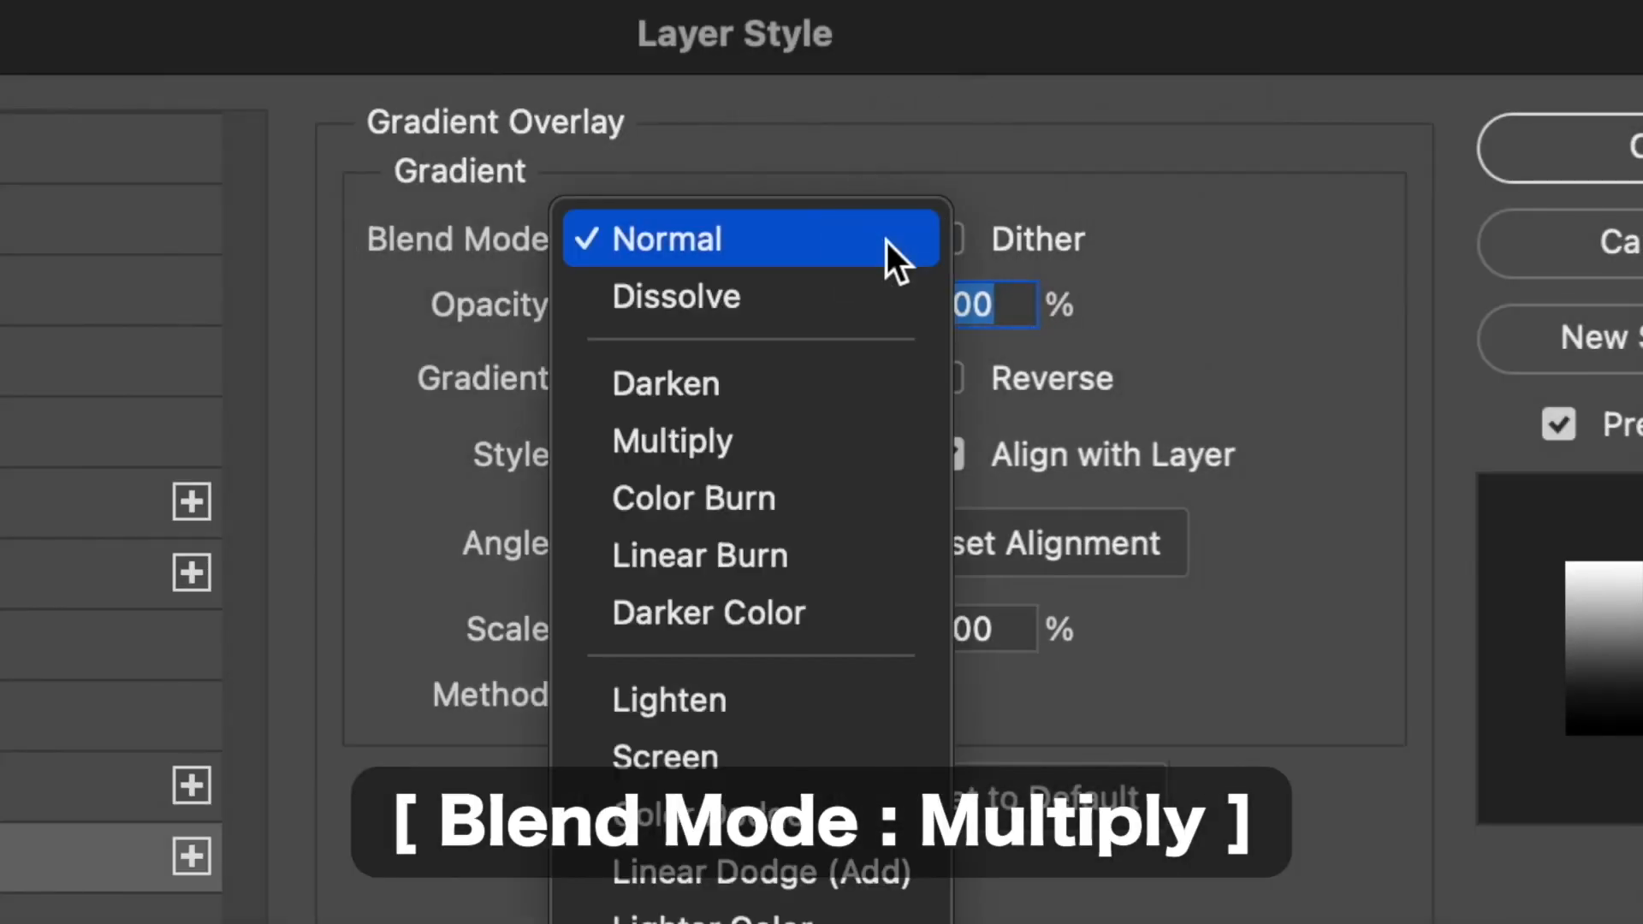
click(847, 441)
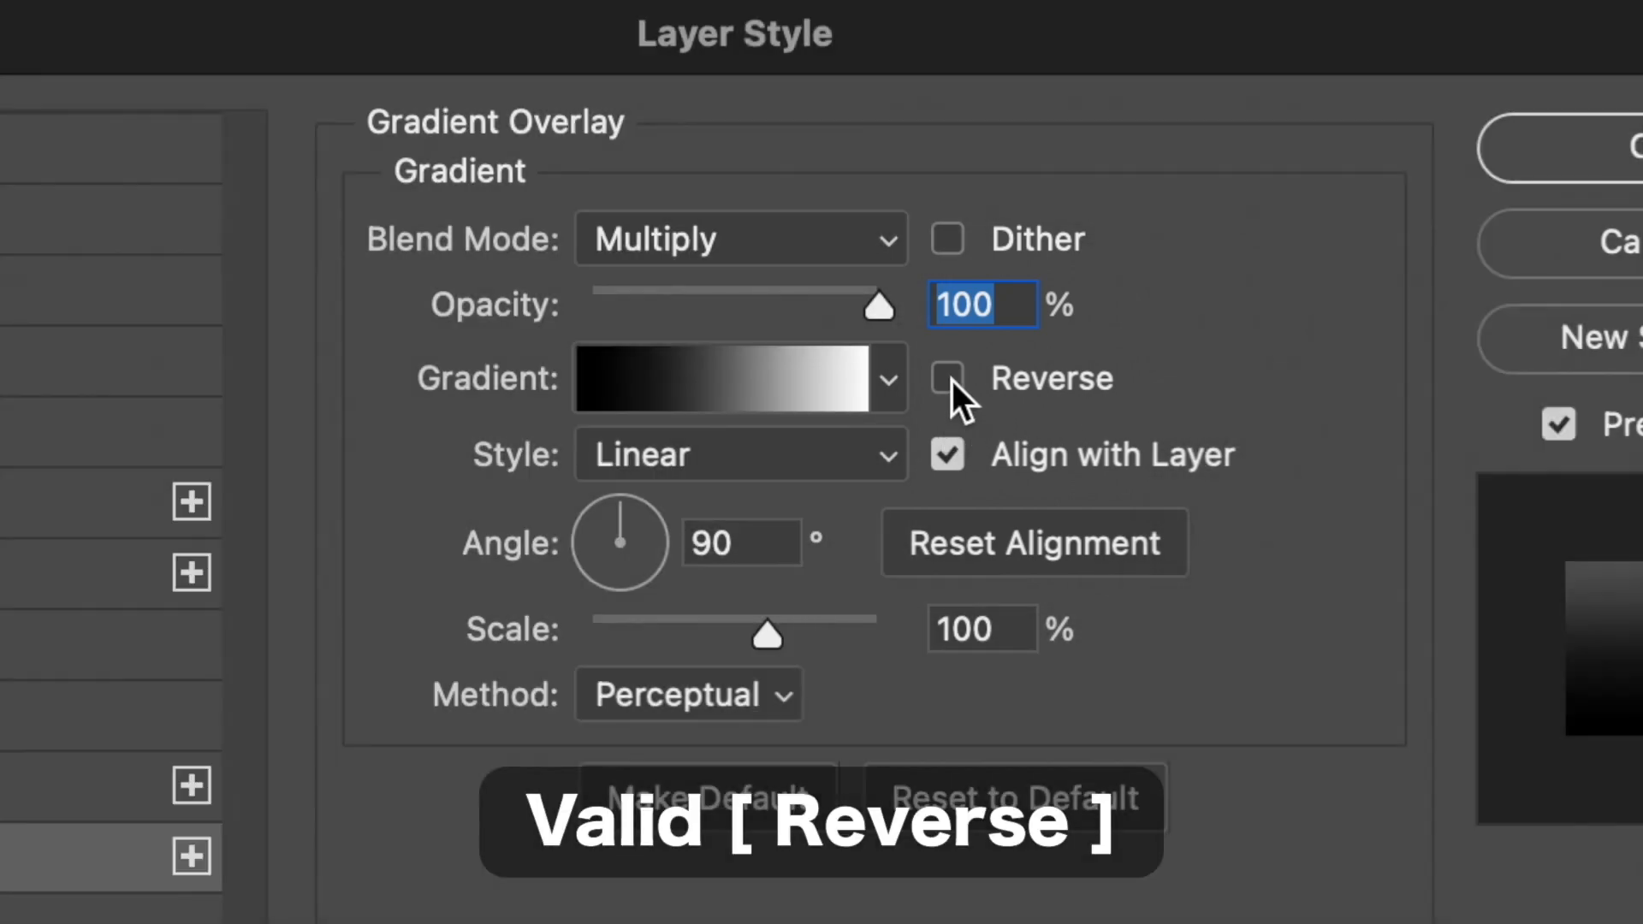
click(950, 380)
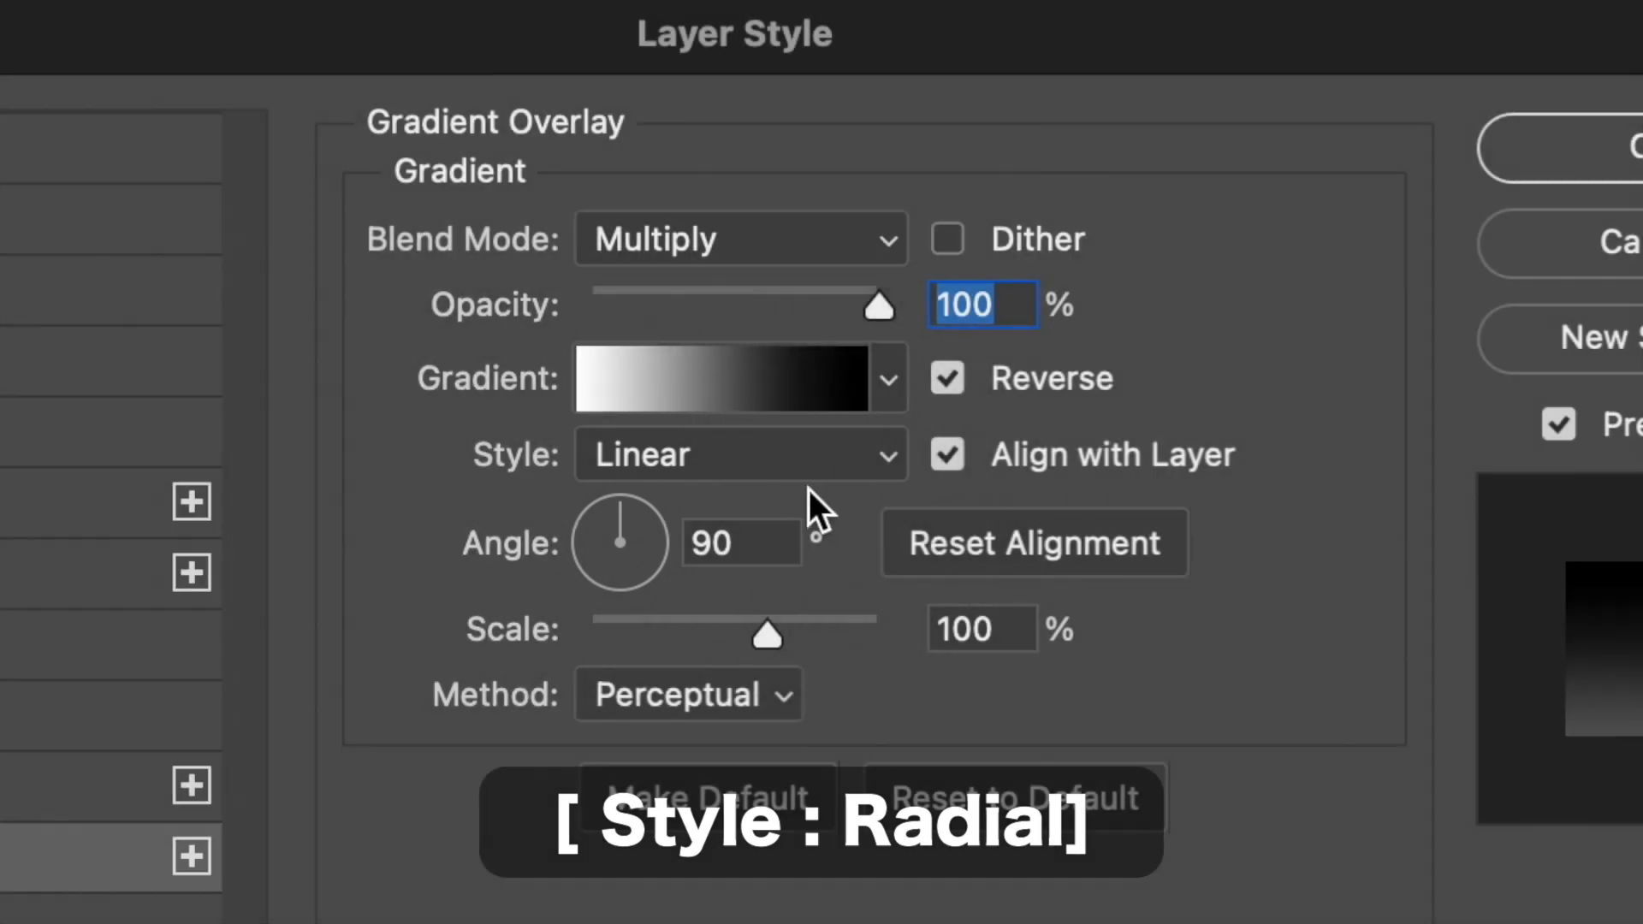
- Set the gradient overlay to Radial style, angle 0°, scale 150% and the Classic method, and apply the layer style
click(888, 456)
click(825, 511)
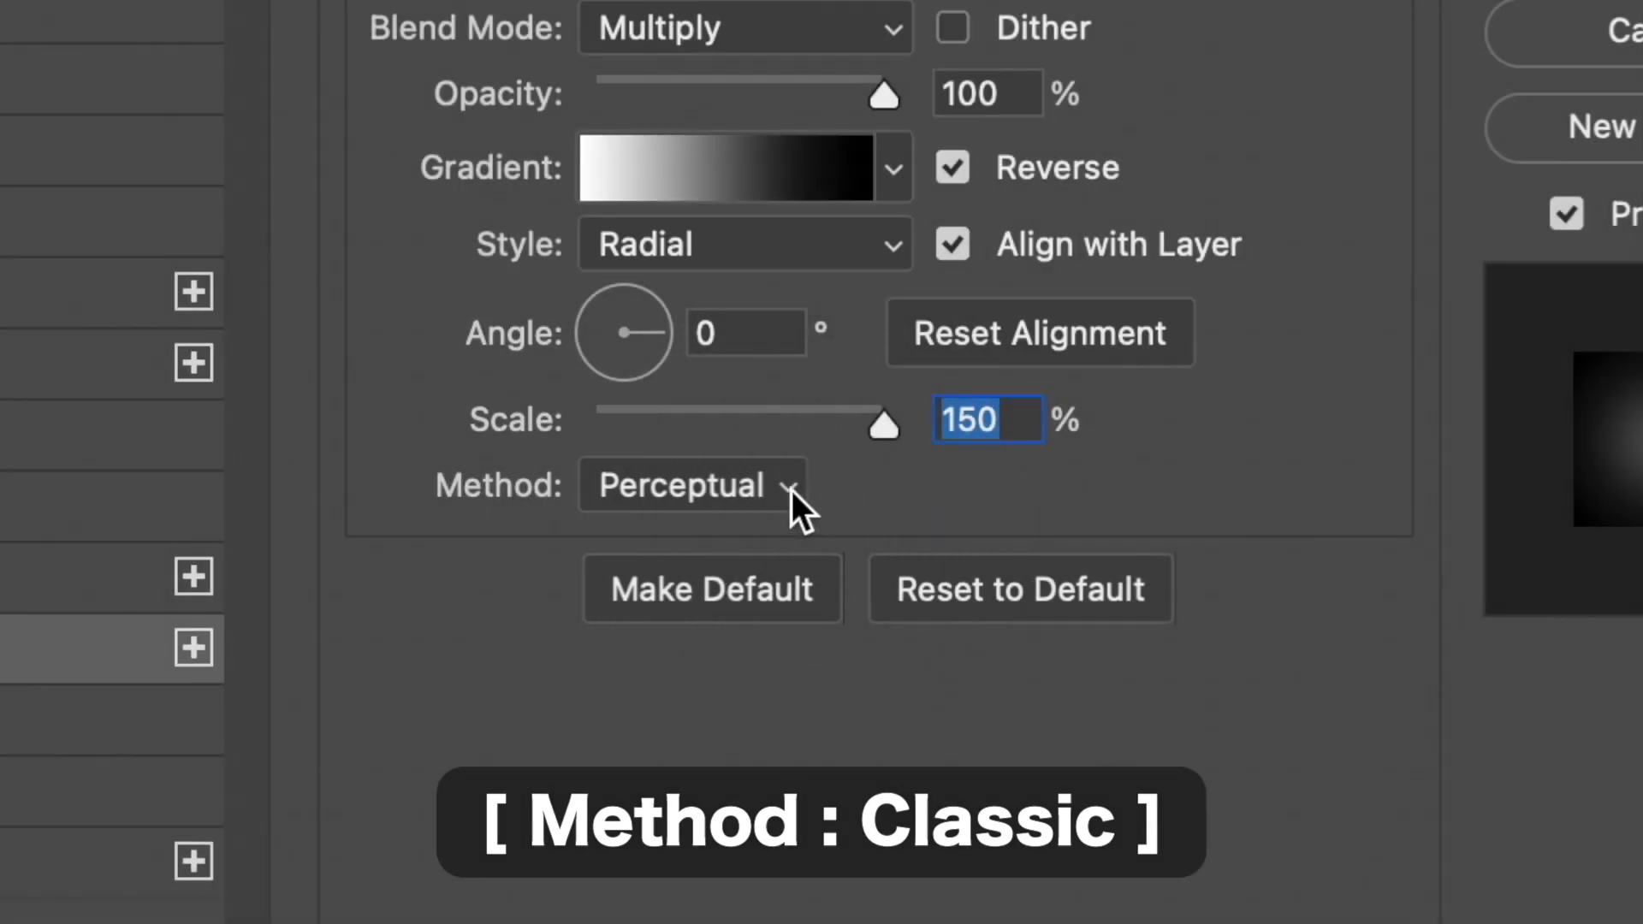
click(792, 491)
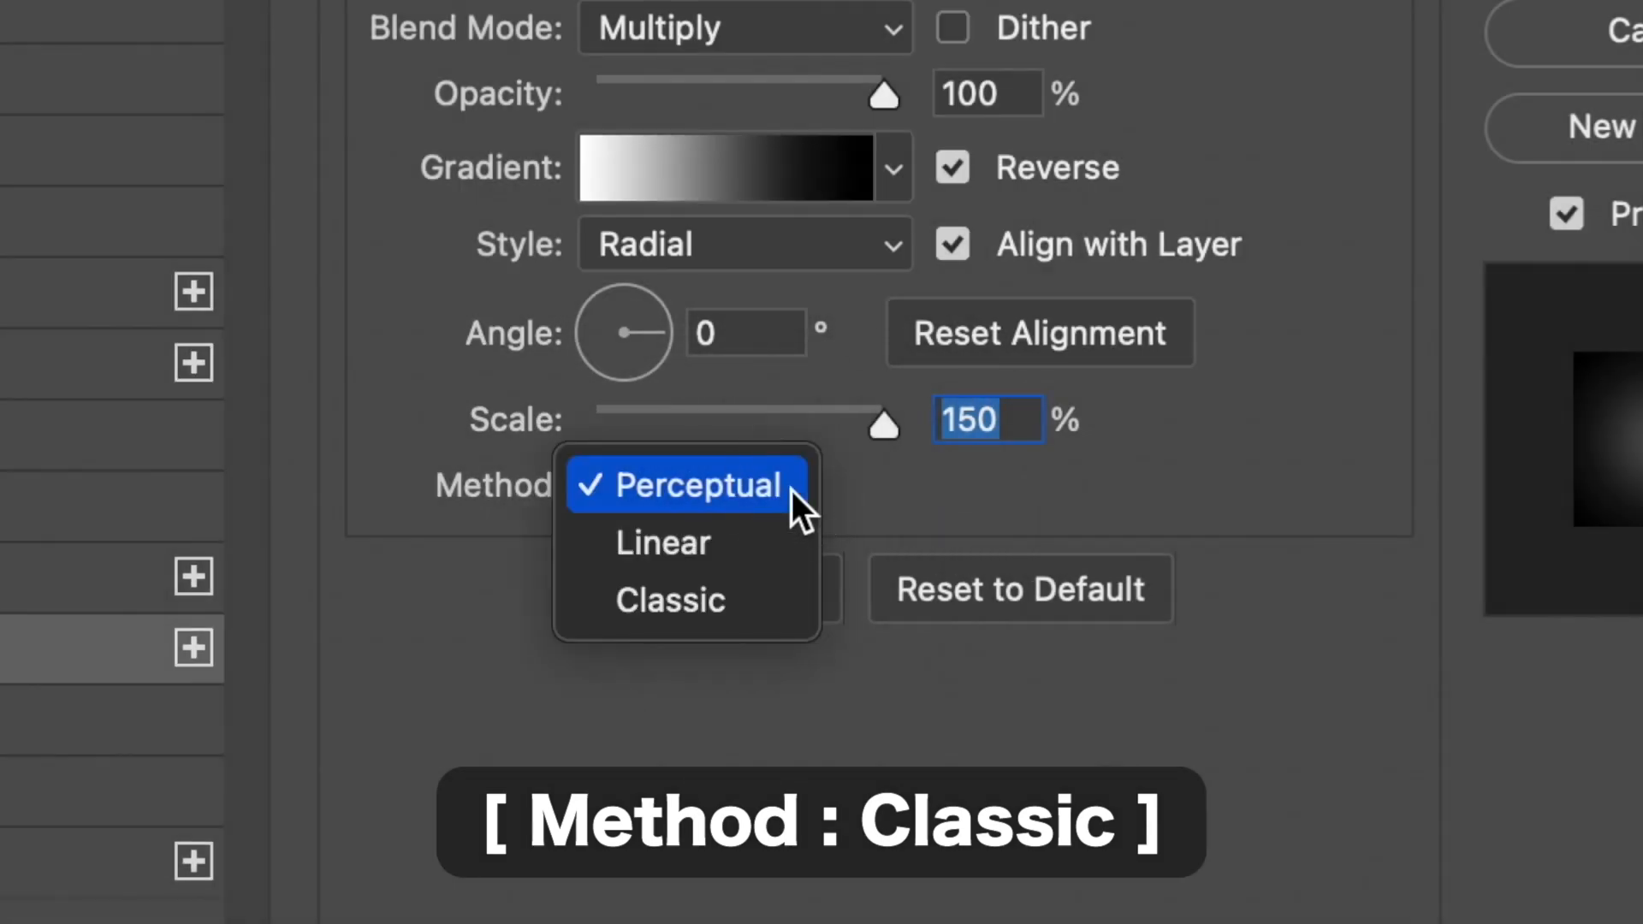
click(765, 603)
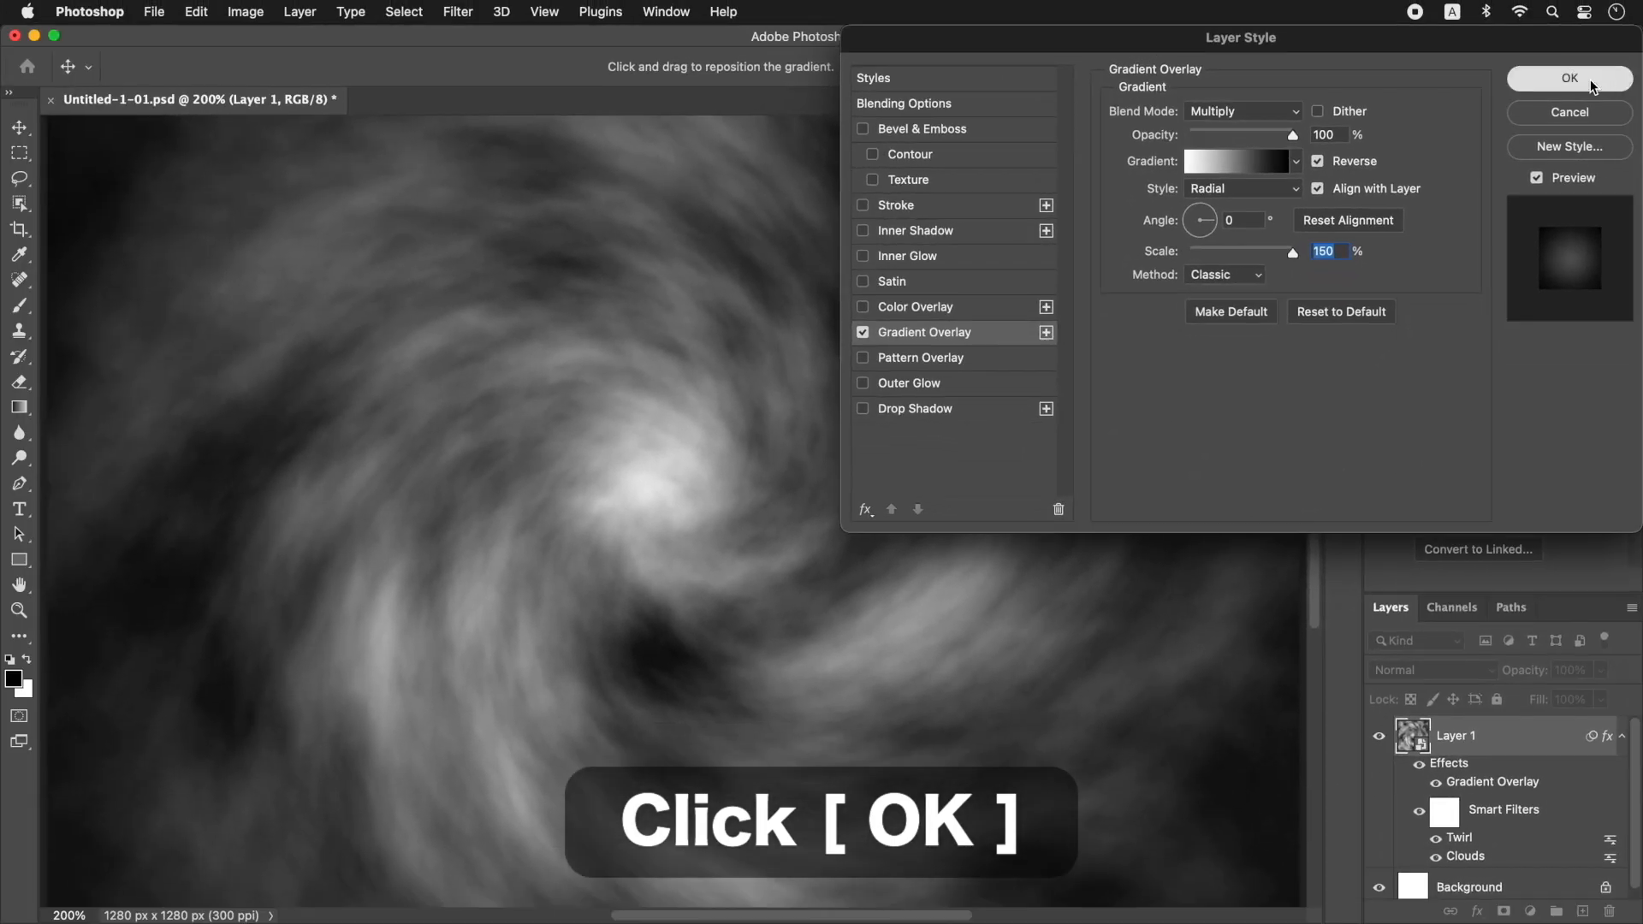
click(1570, 78)
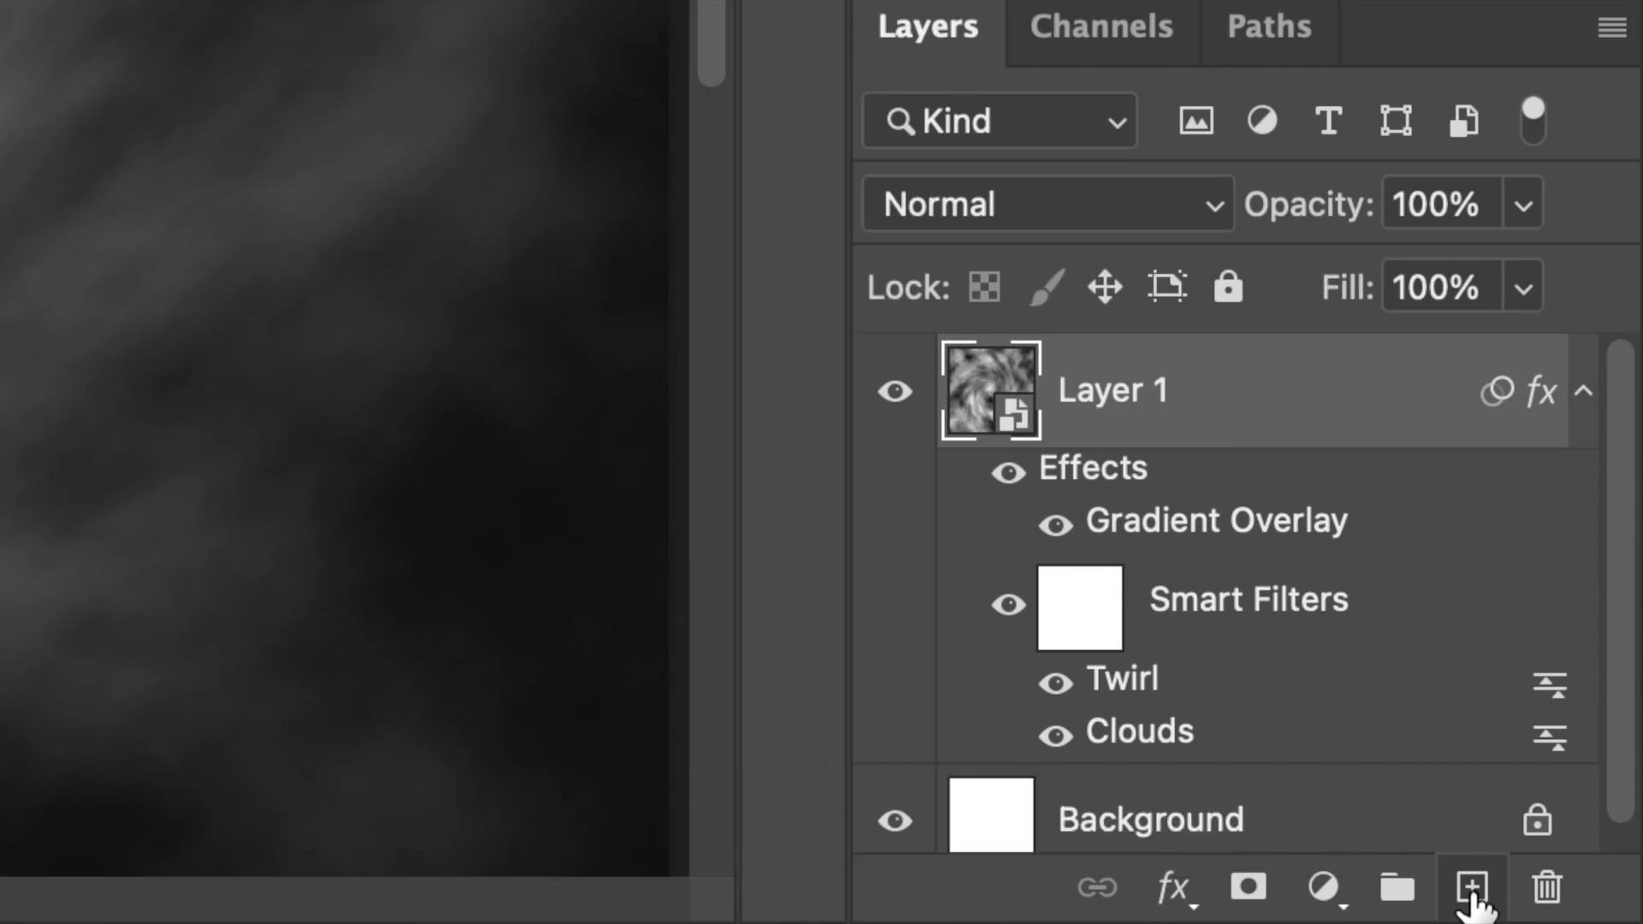
- Add a new layer above Layer 1 and fill it with white in Normal mode at 100% opacity
click(1472, 889)
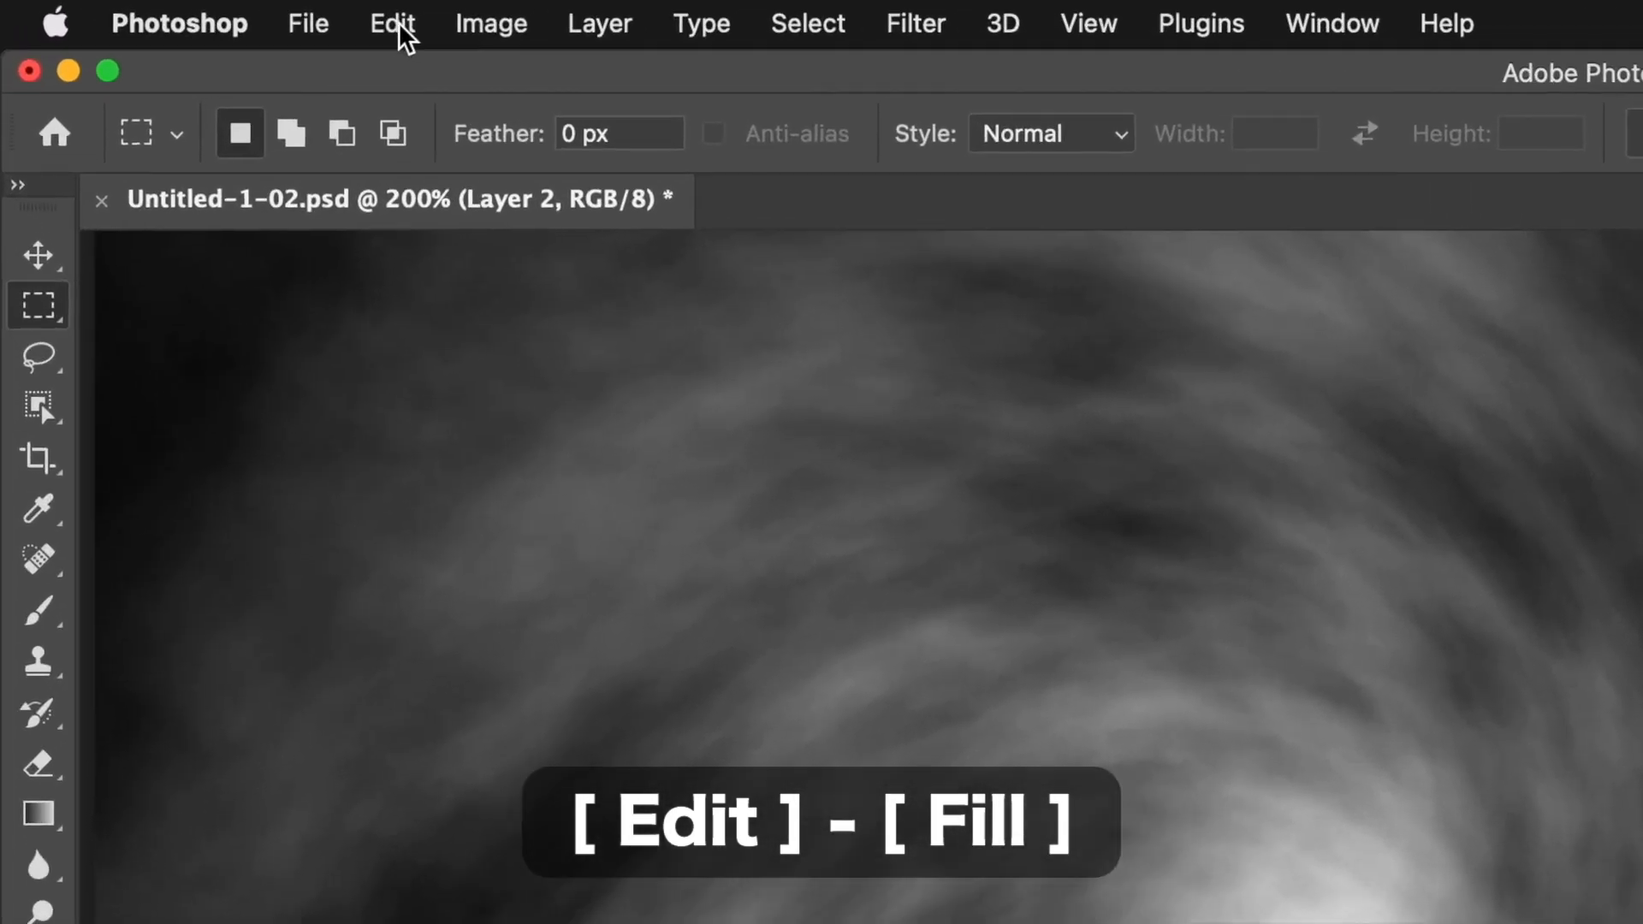
click(309, 21)
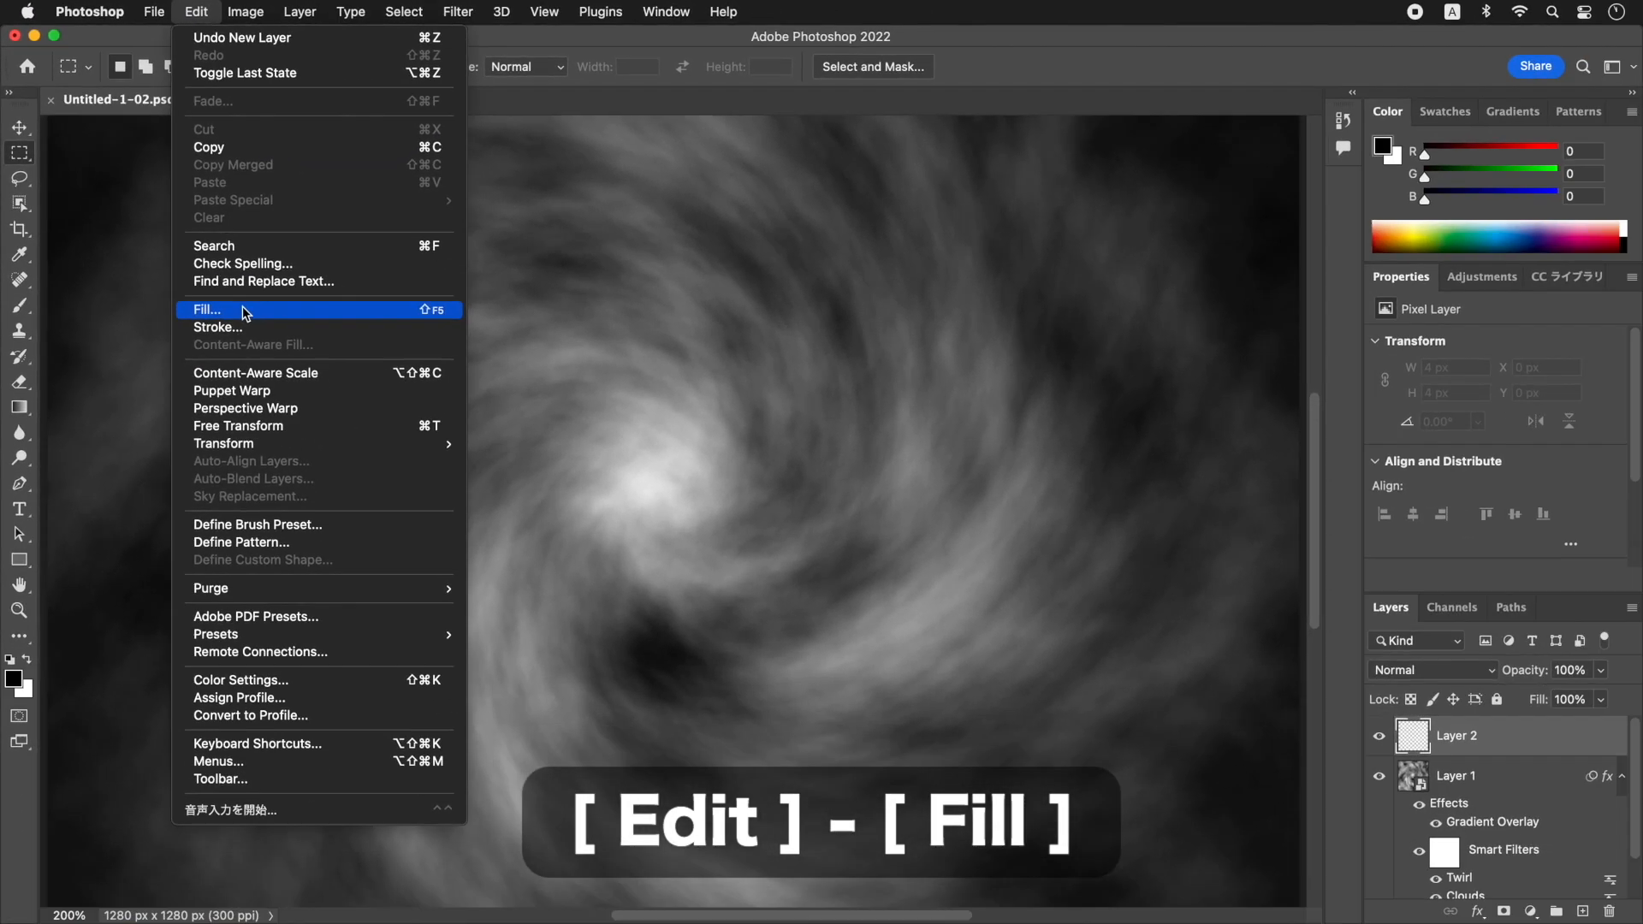
click(485, 617)
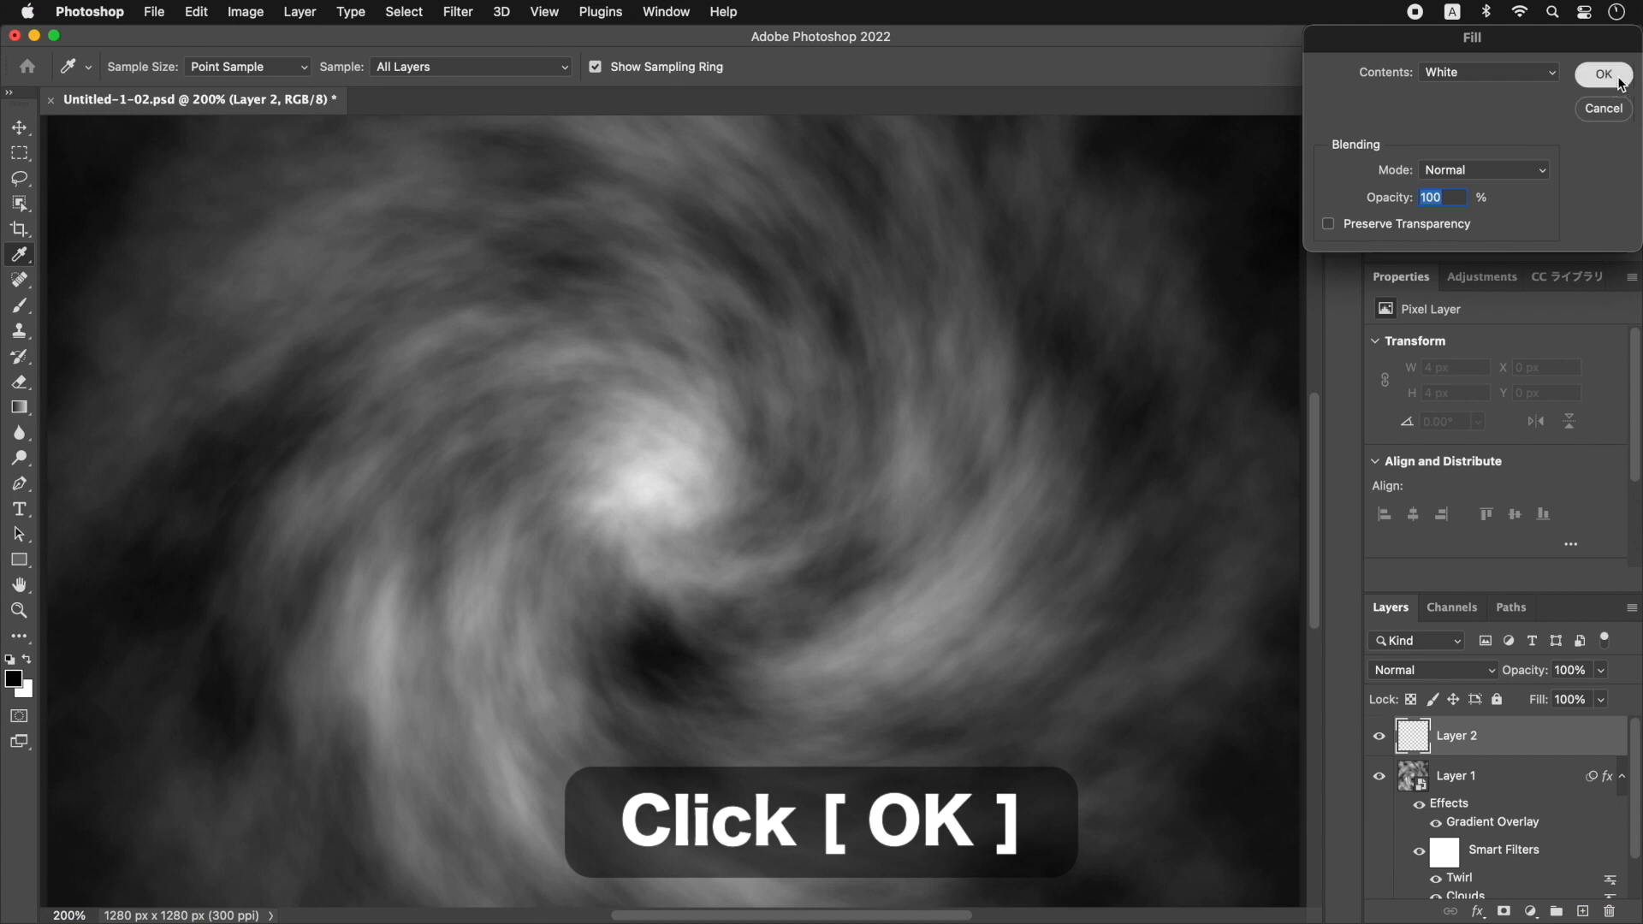
click(1620, 83)
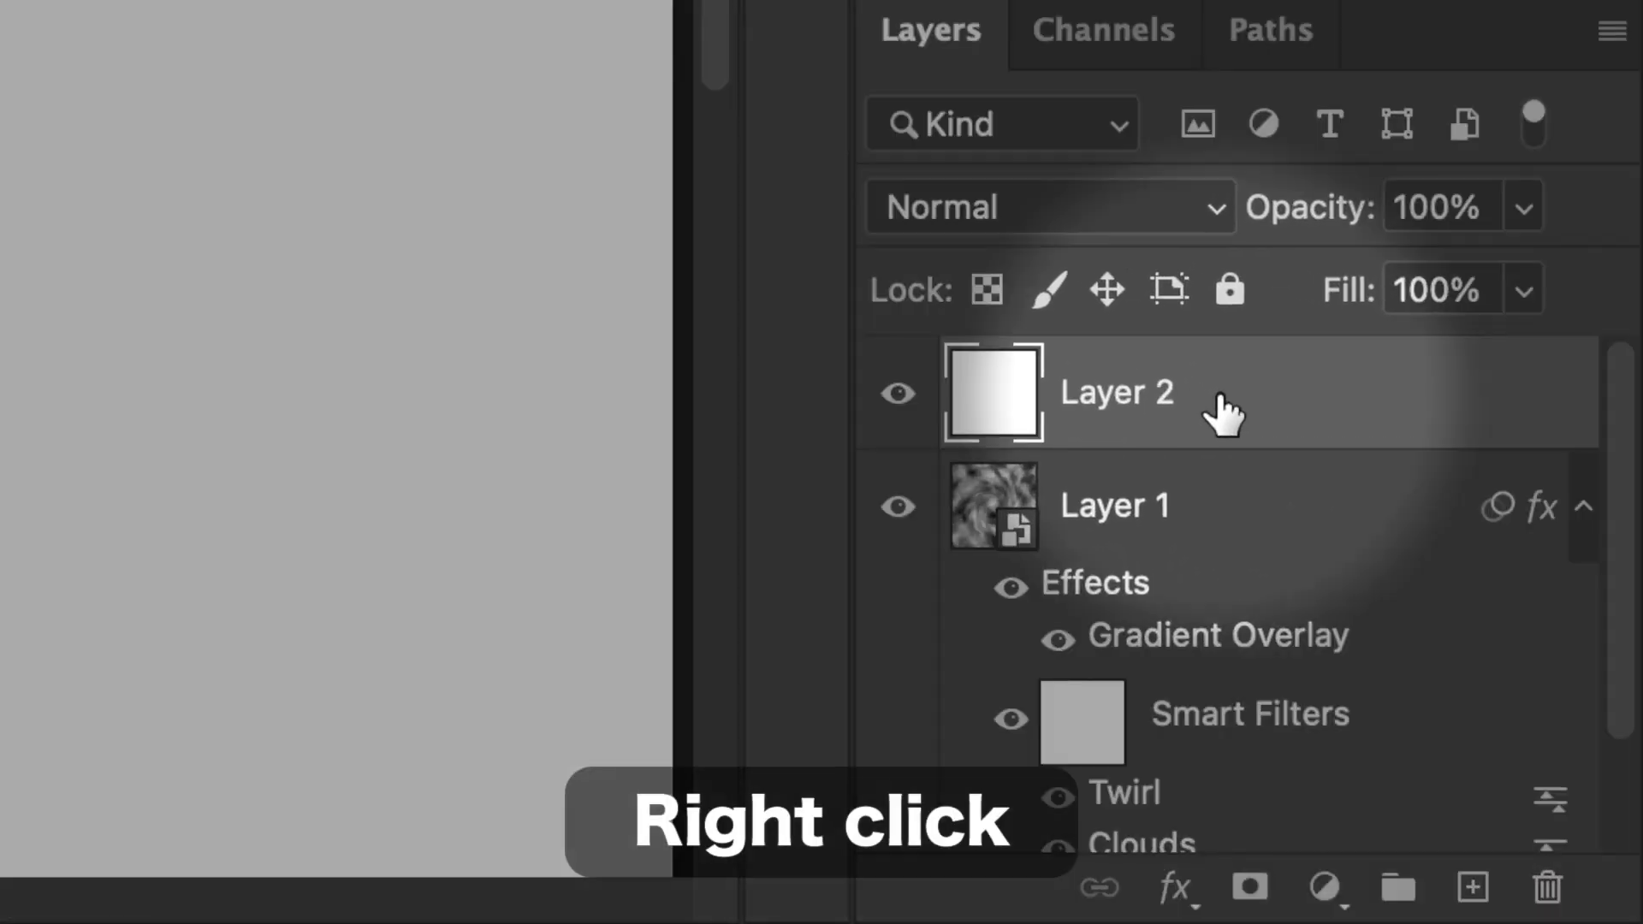
- Convert Layer 2 to a smart object and set its blending mode to Screen
right_click(1217, 401)
mouse_move(1123, 881)
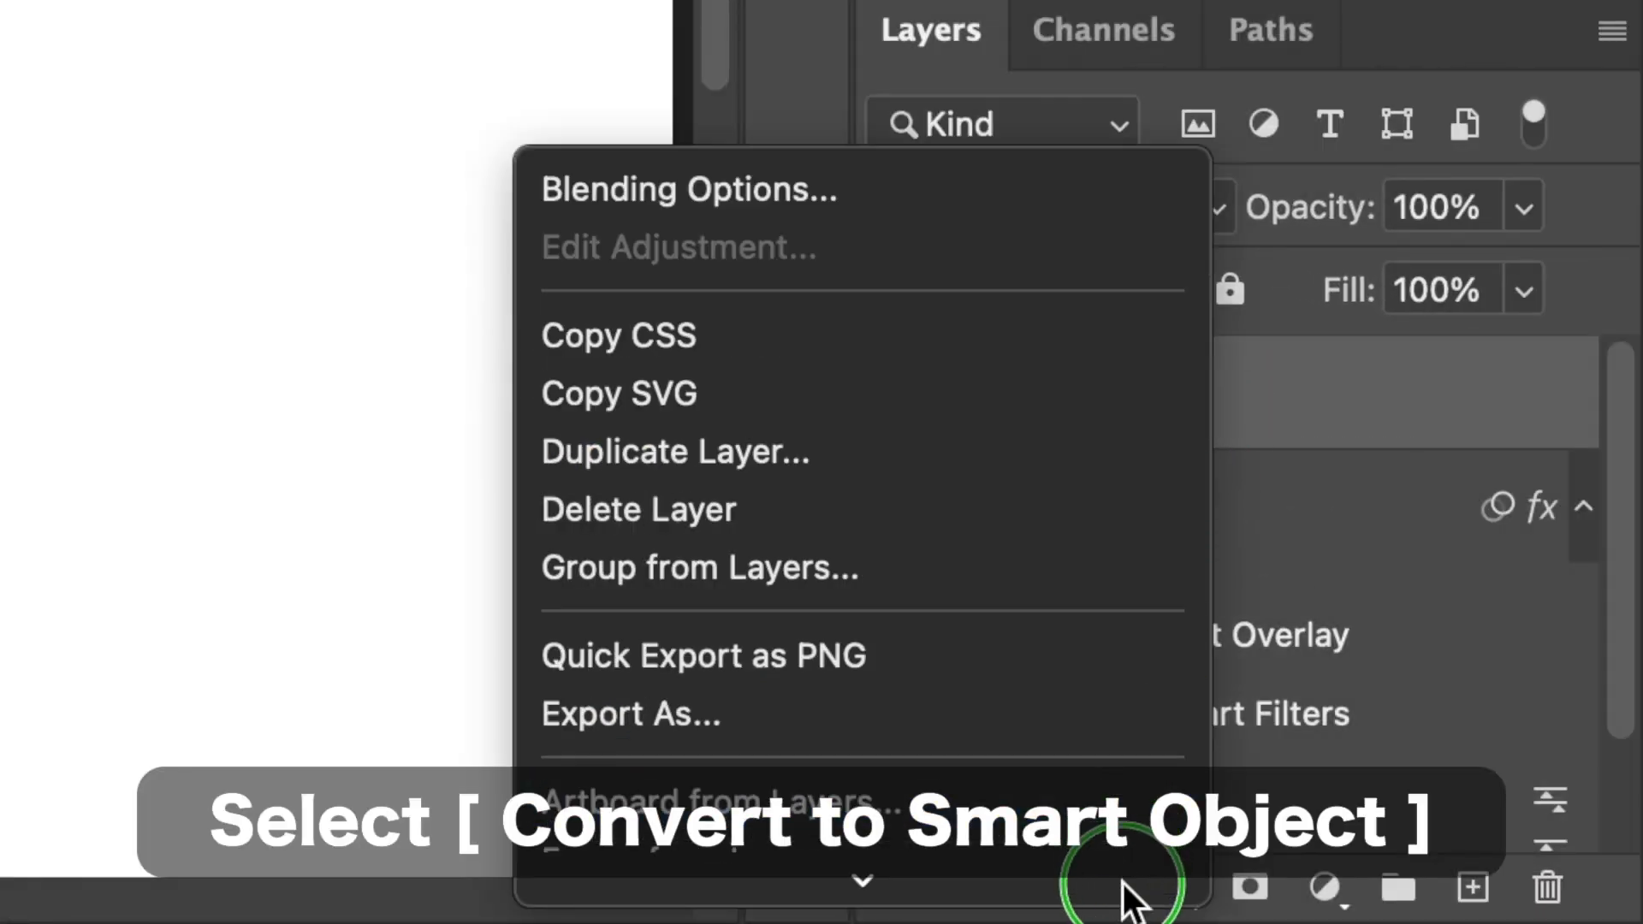
click(1061, 520)
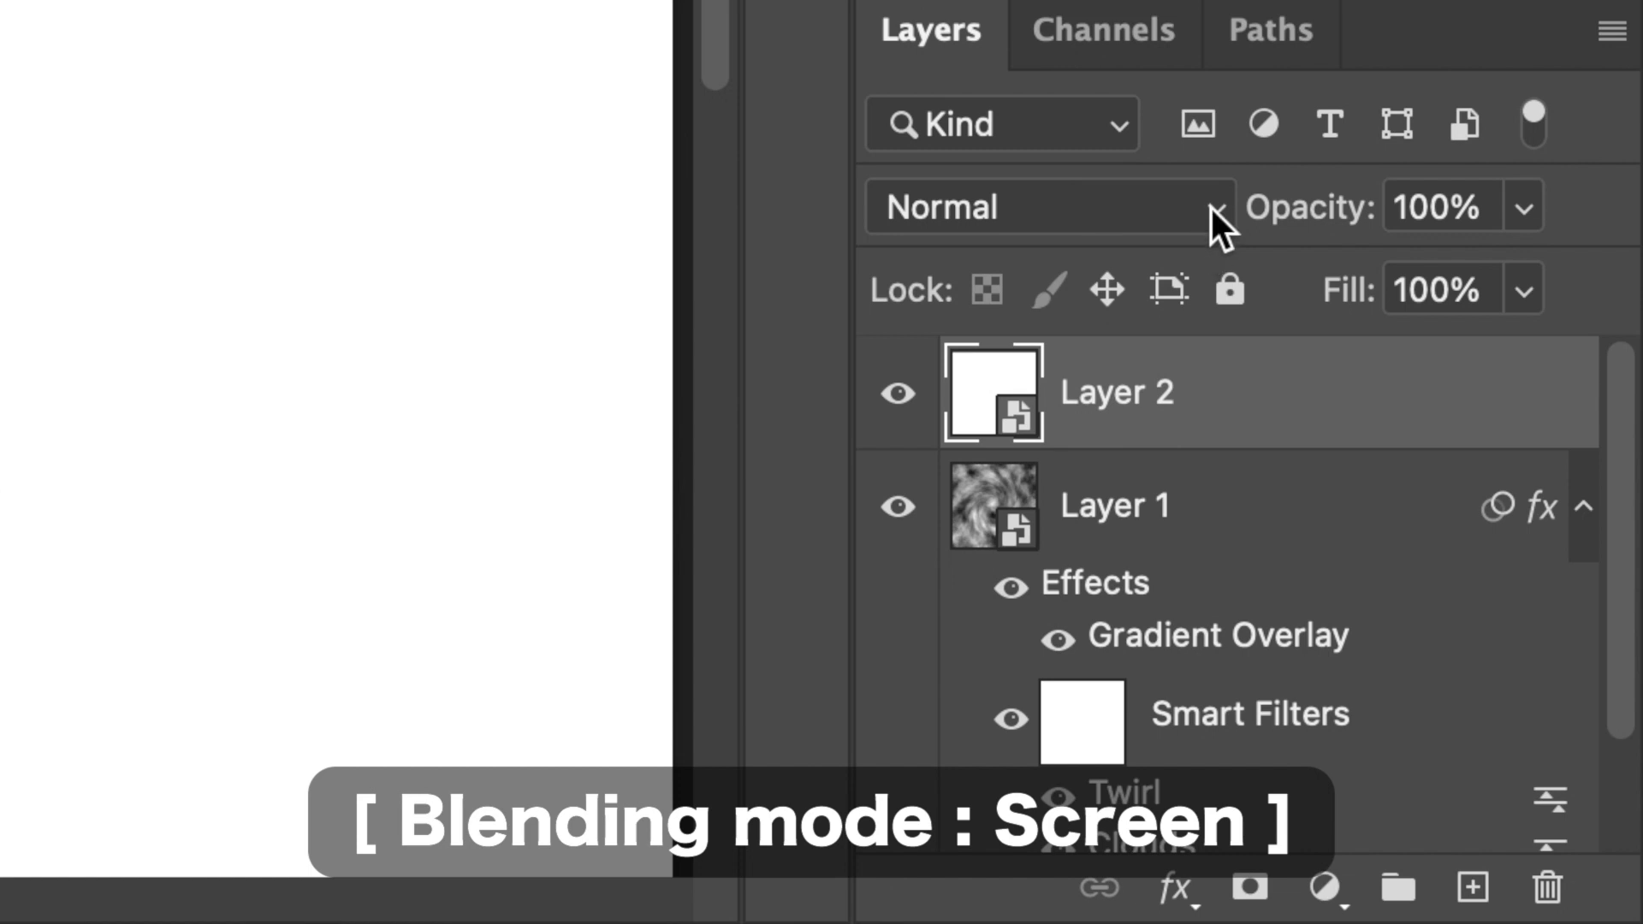
click(1211, 207)
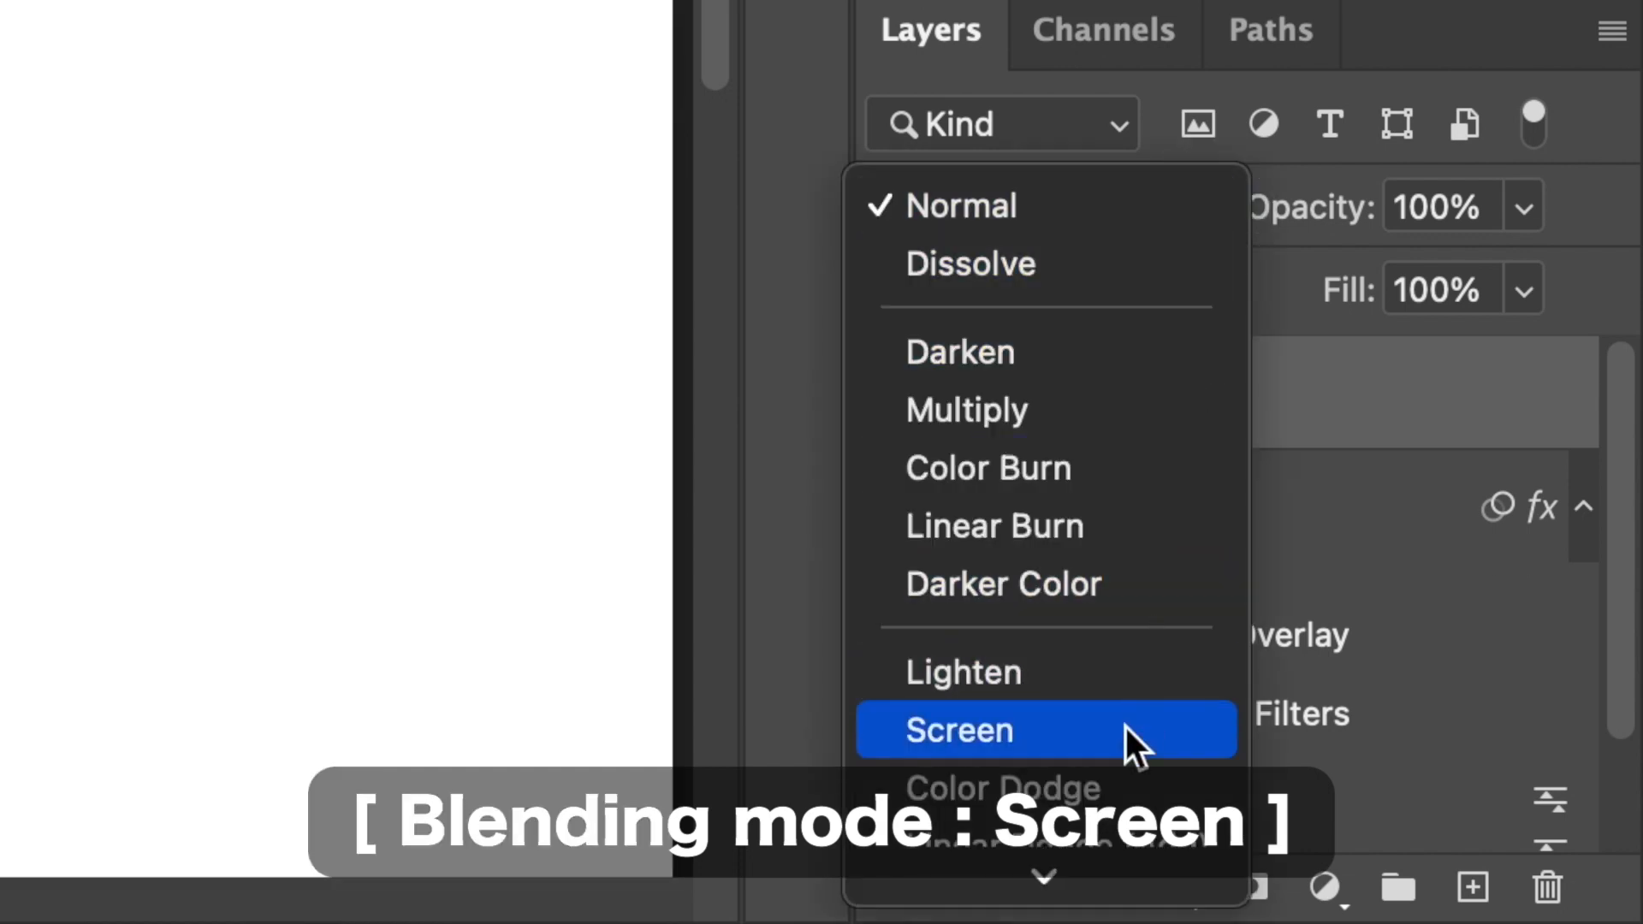
click(1127, 727)
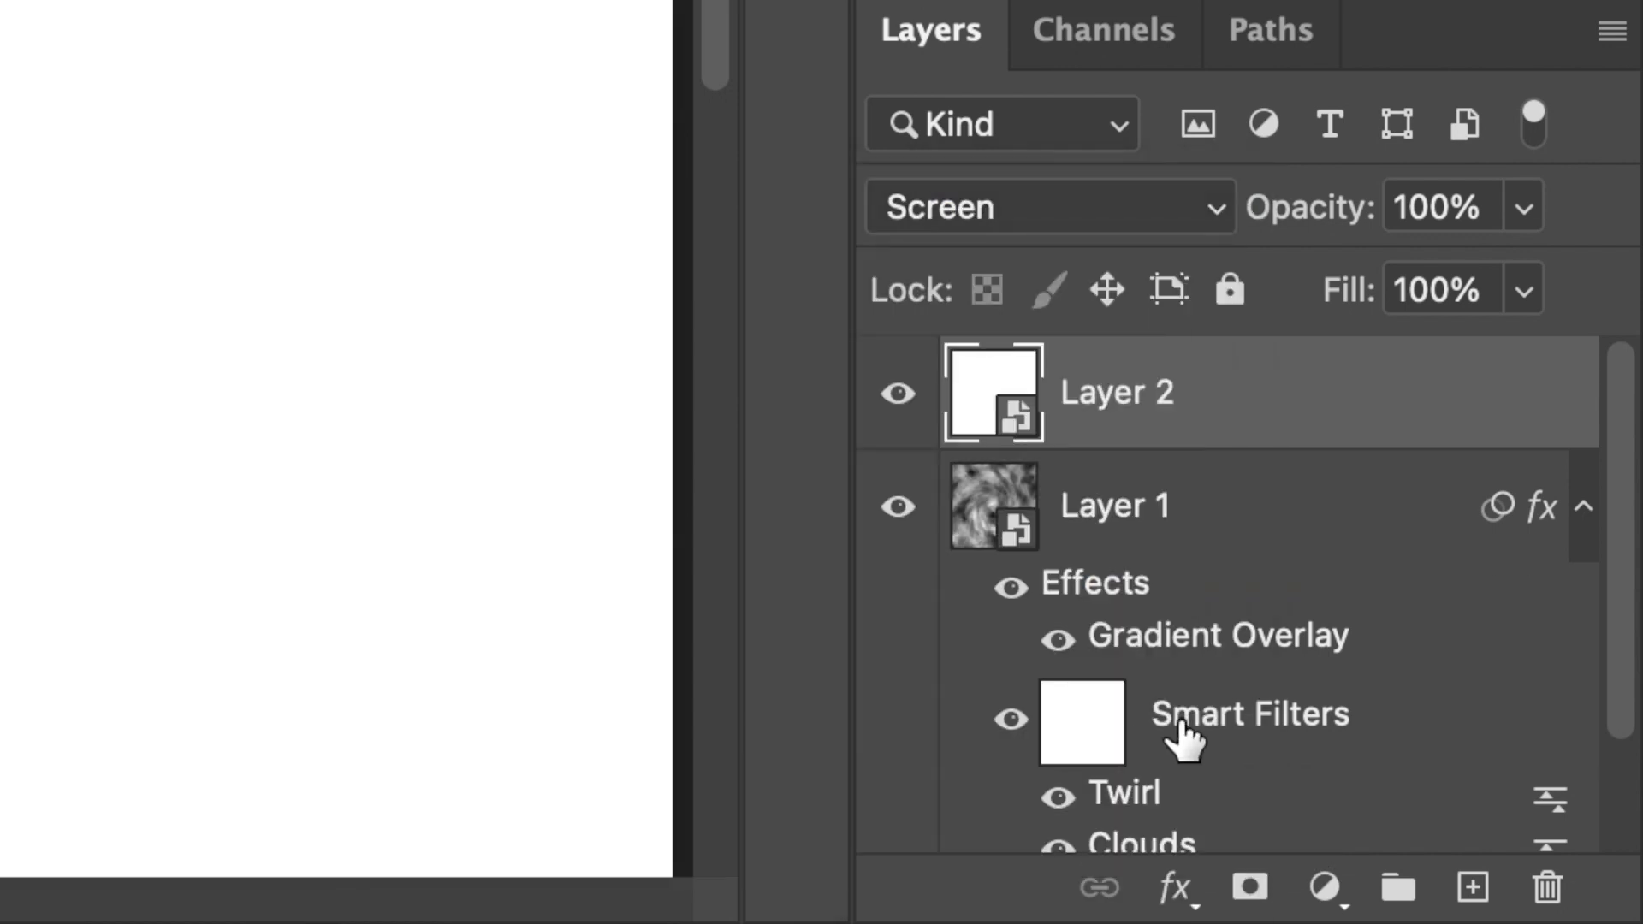
- Apply the Filter Gallery's Stained Glass texture to Layer 2 with Cell Size 19, Border Thickness 20 and Light Intensity 3
click(1585, 508)
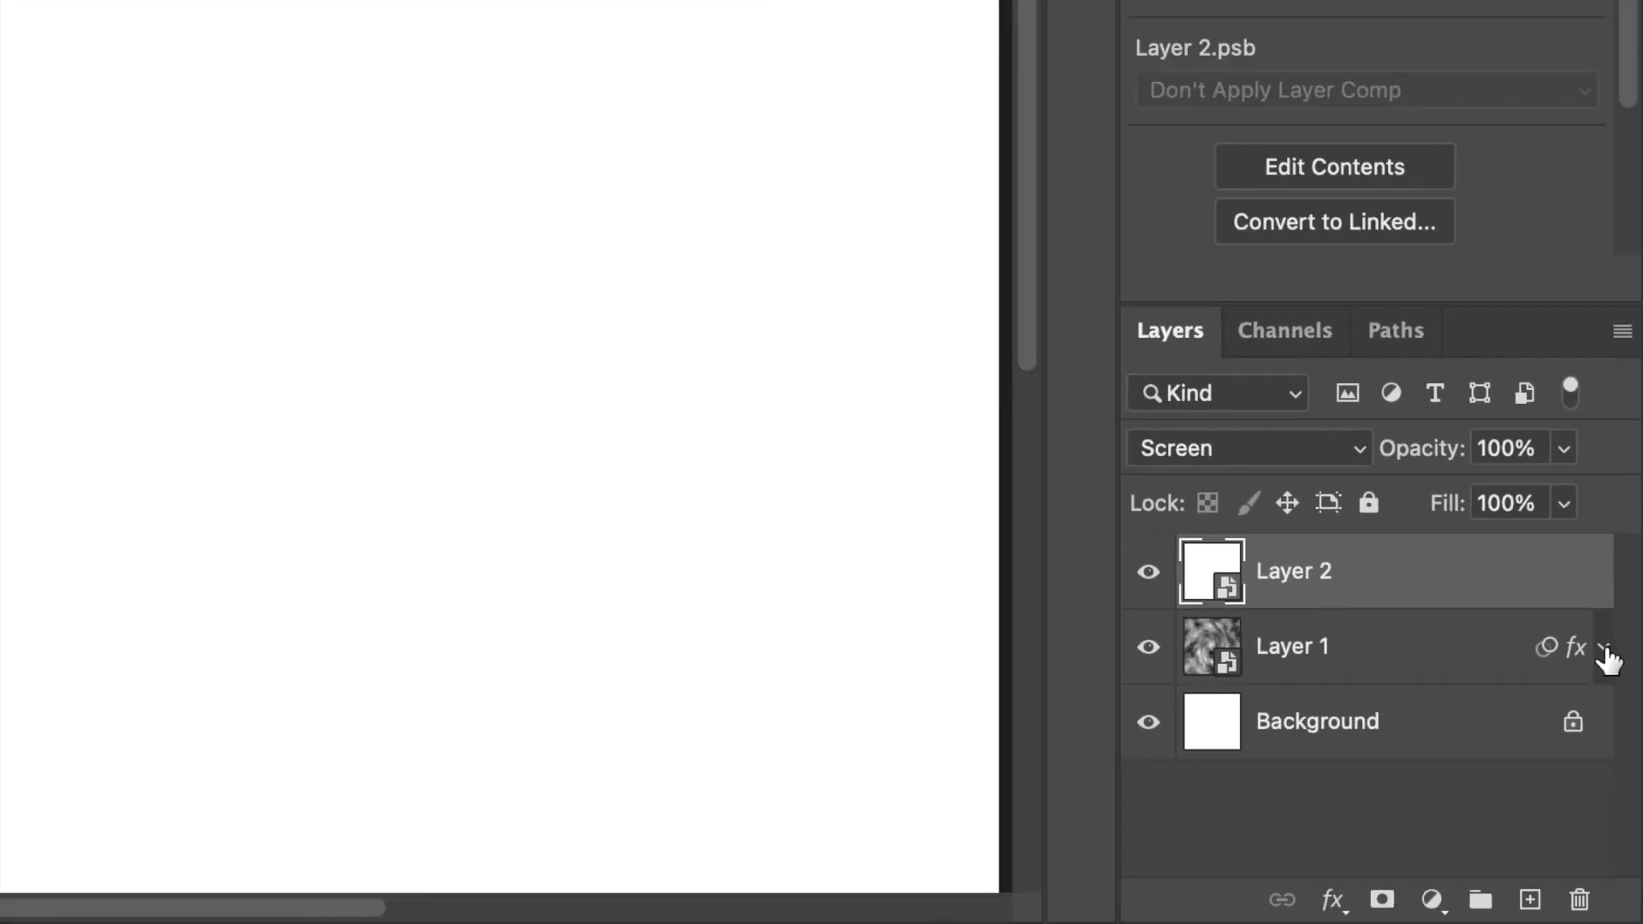
click(572, 24)
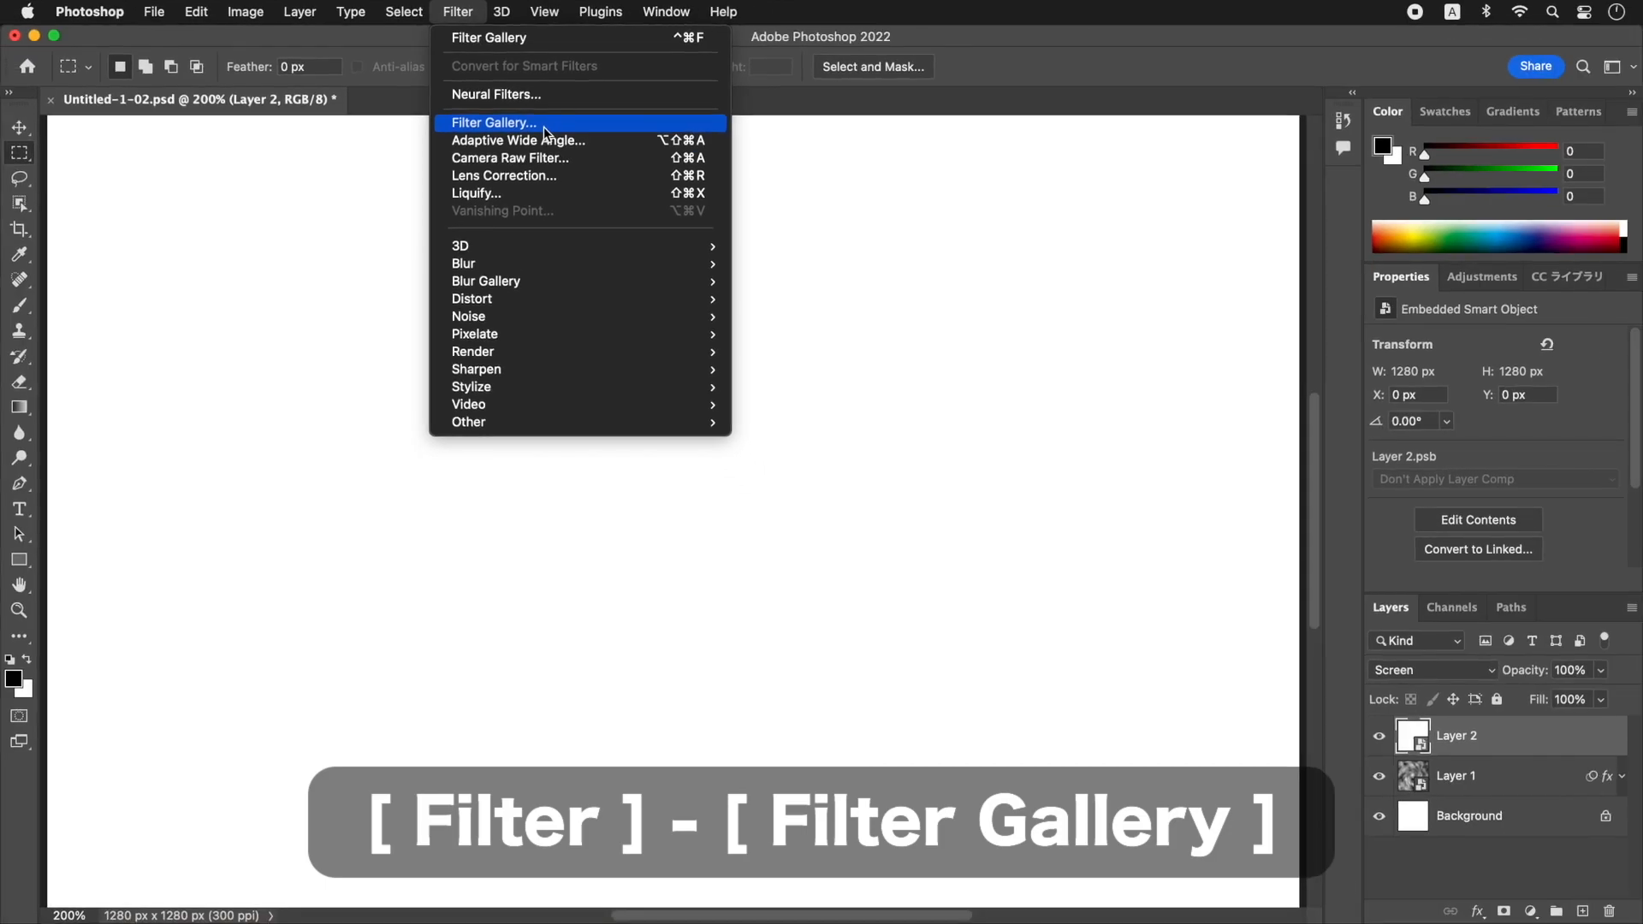
click(543, 126)
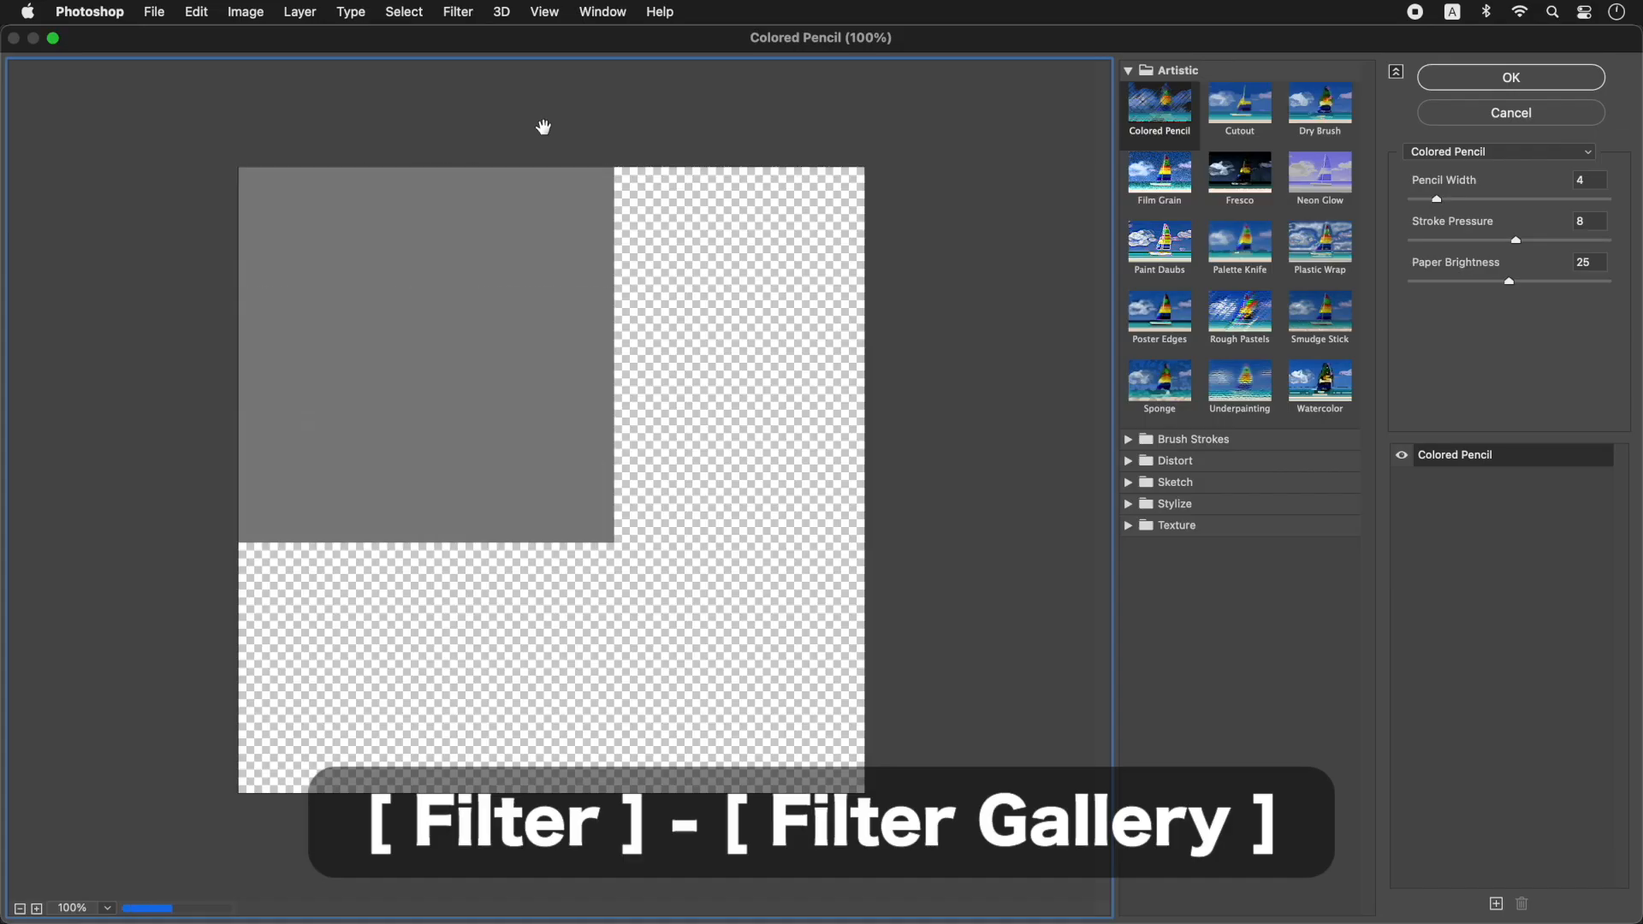
click(1128, 71)
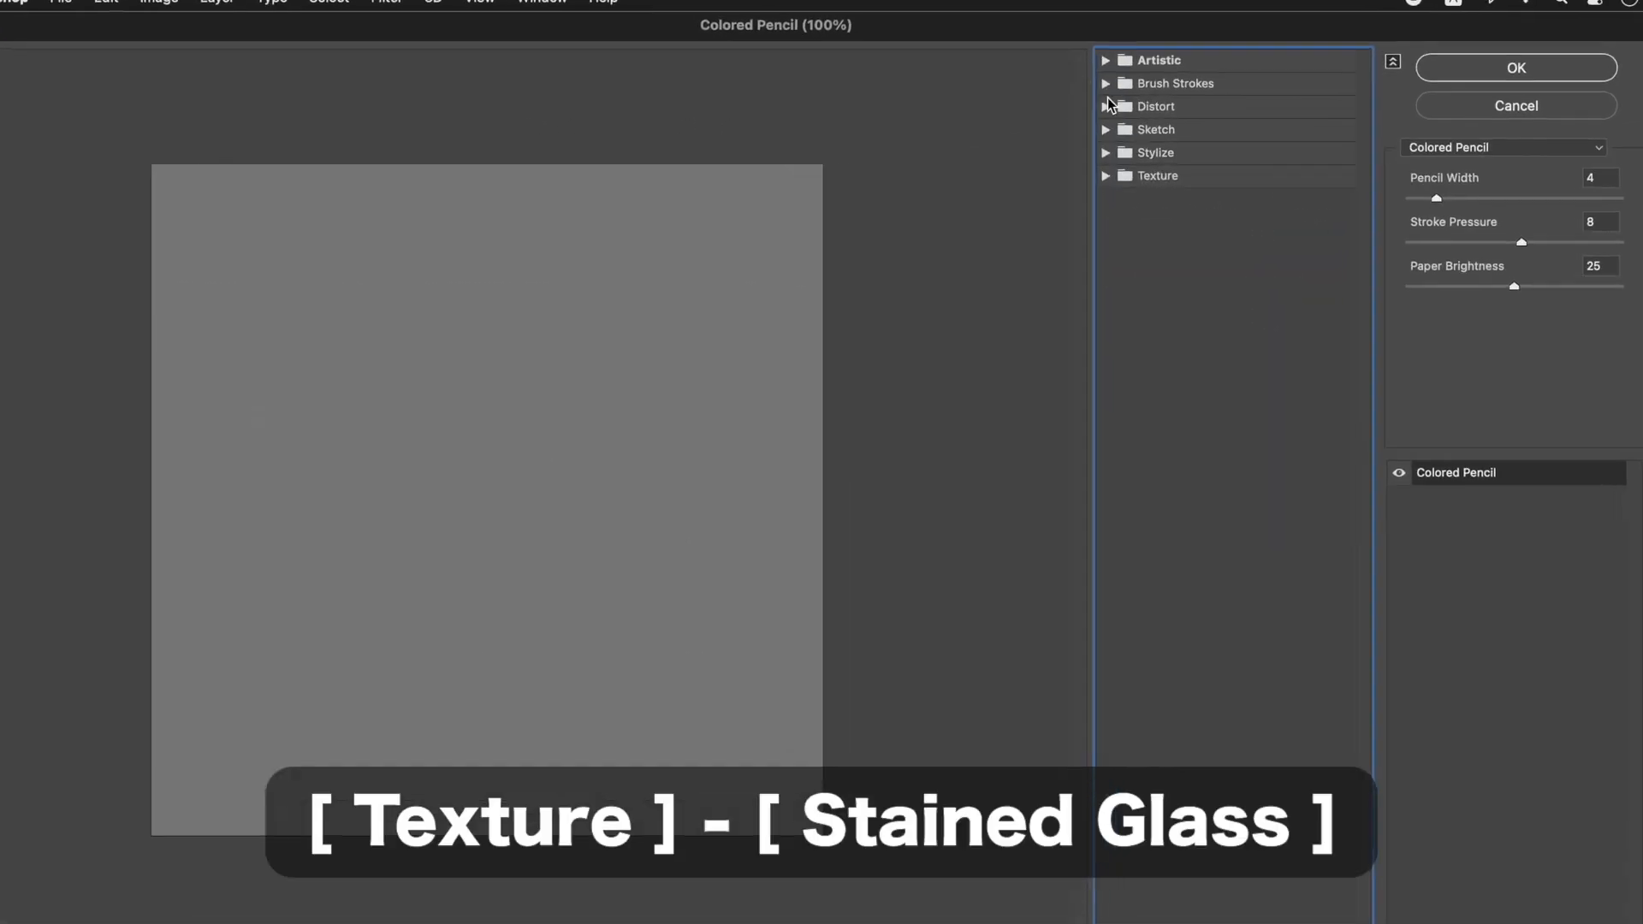
click(472, 113)
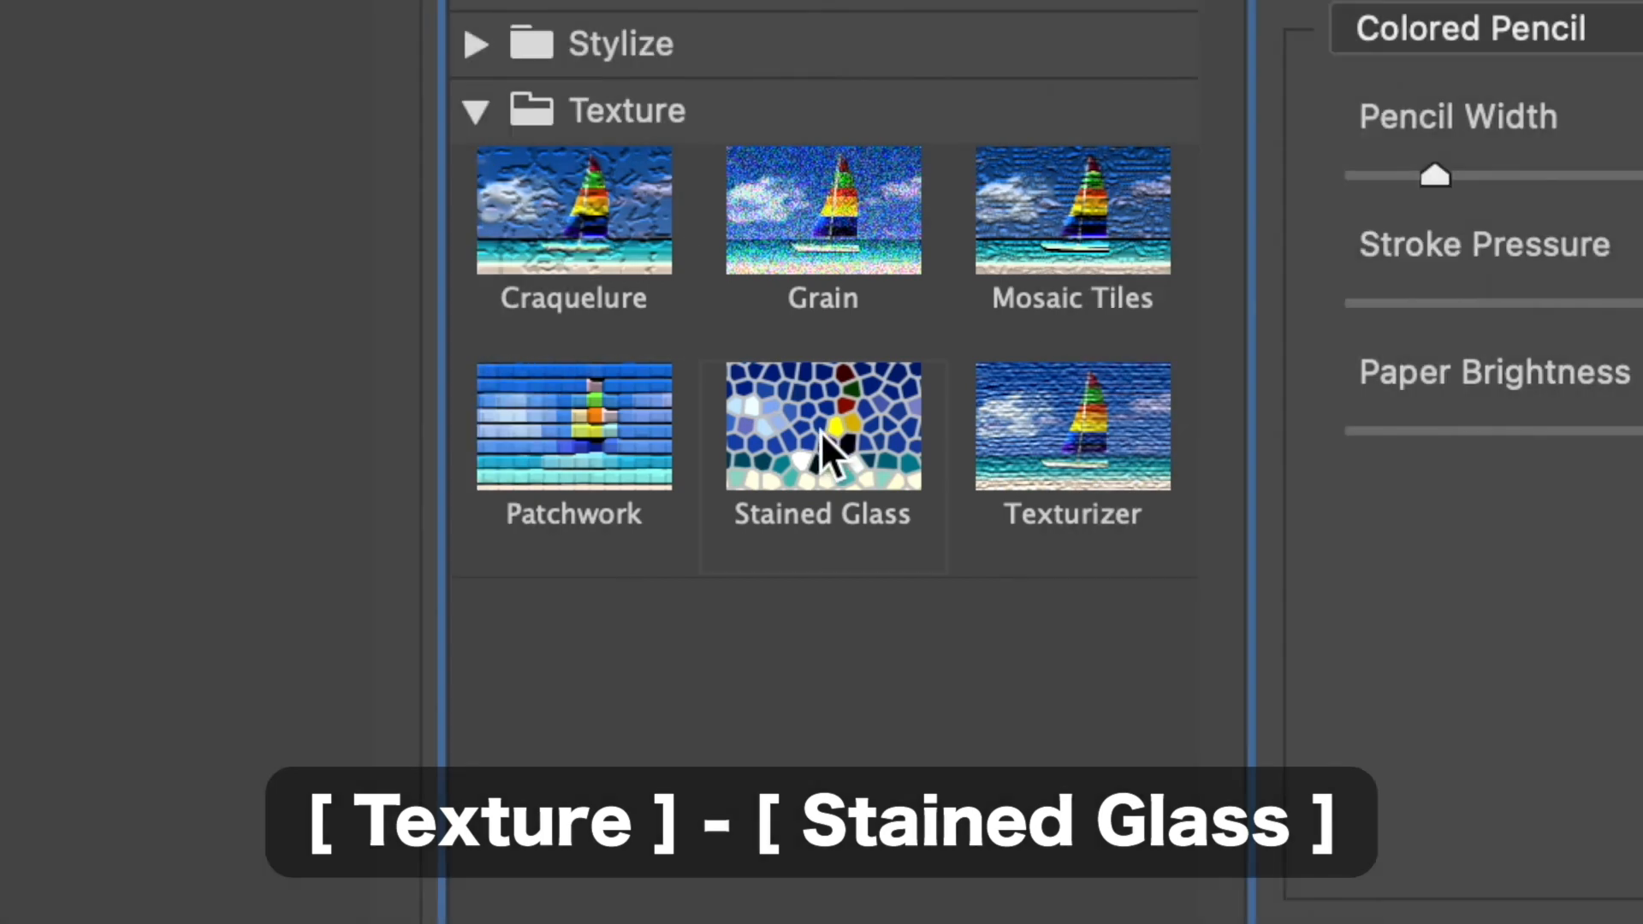
click(820, 432)
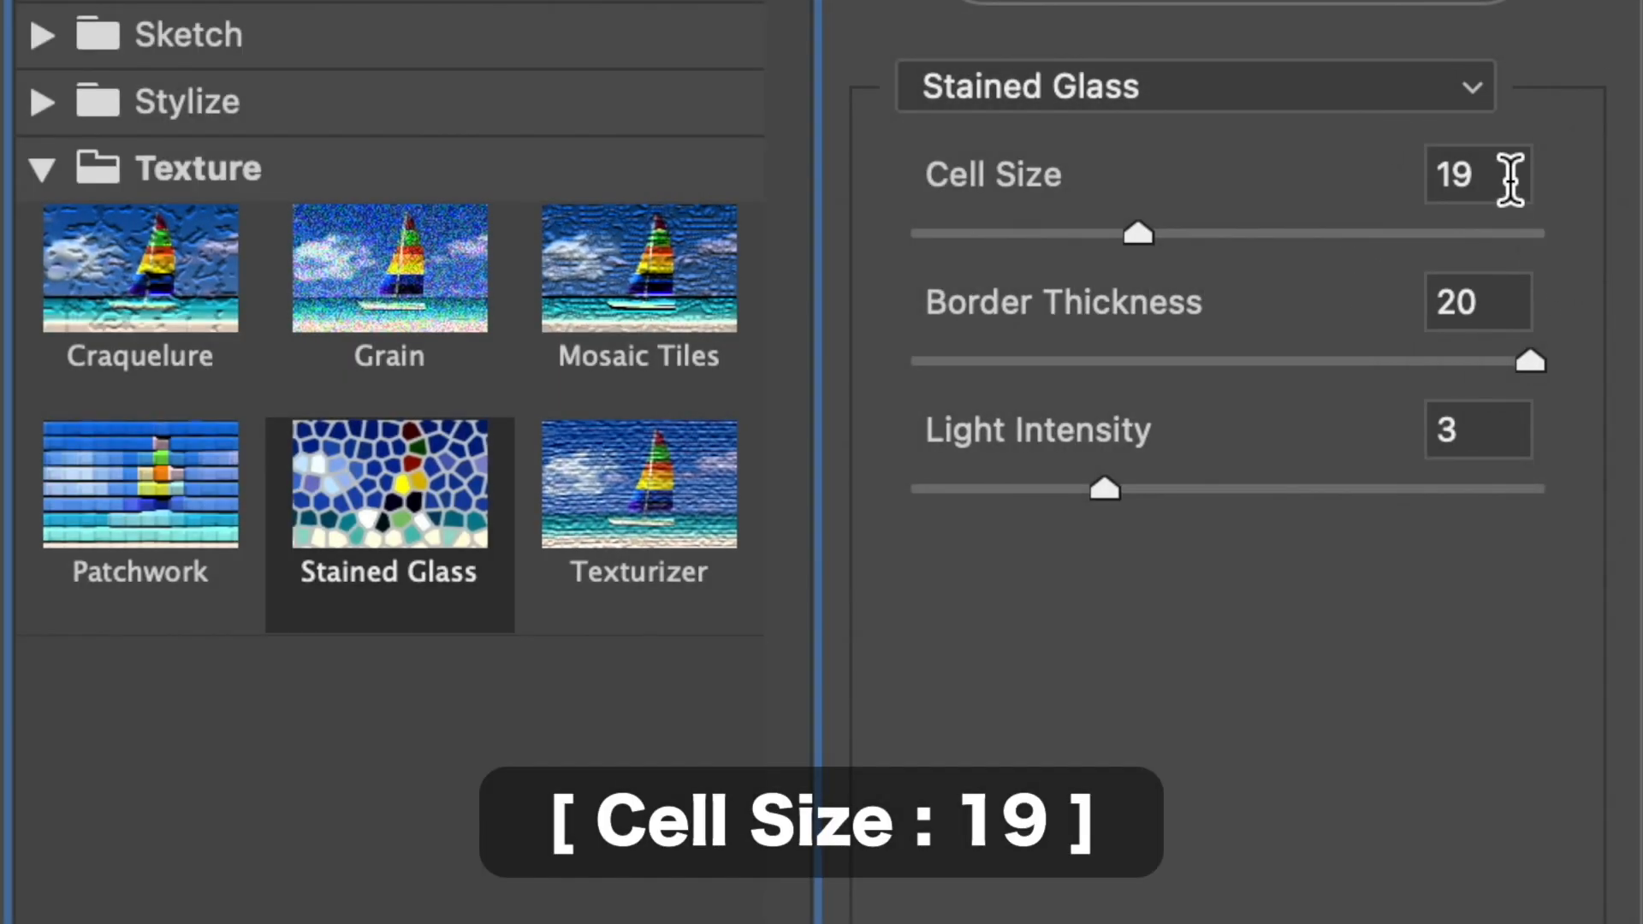
click(1459, 174)
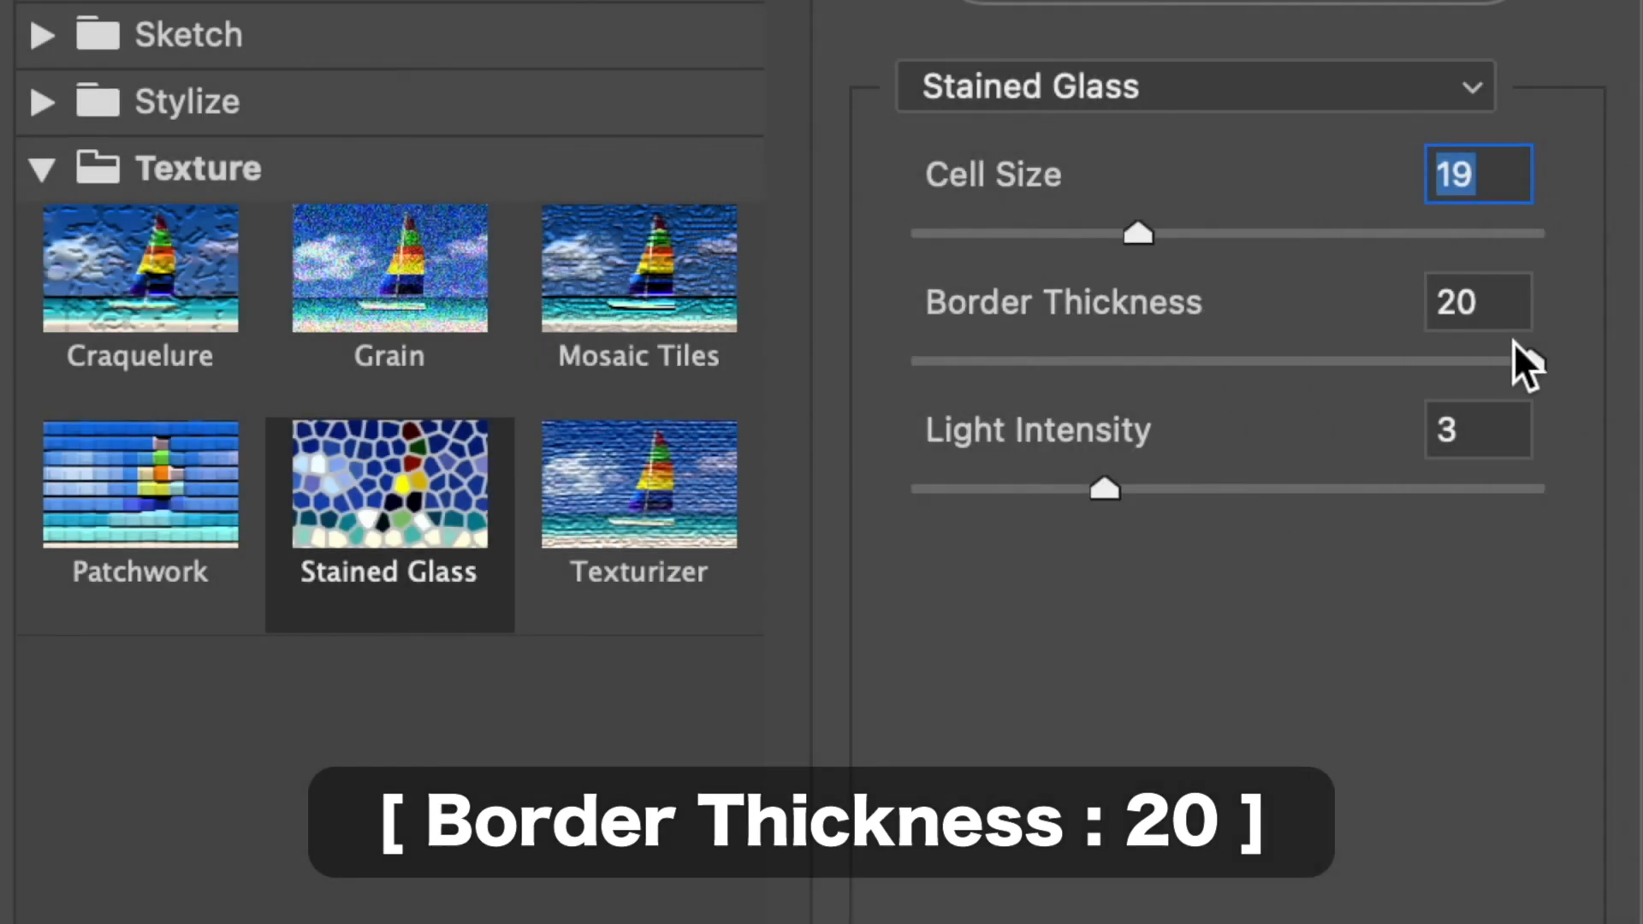
click(1467, 302)
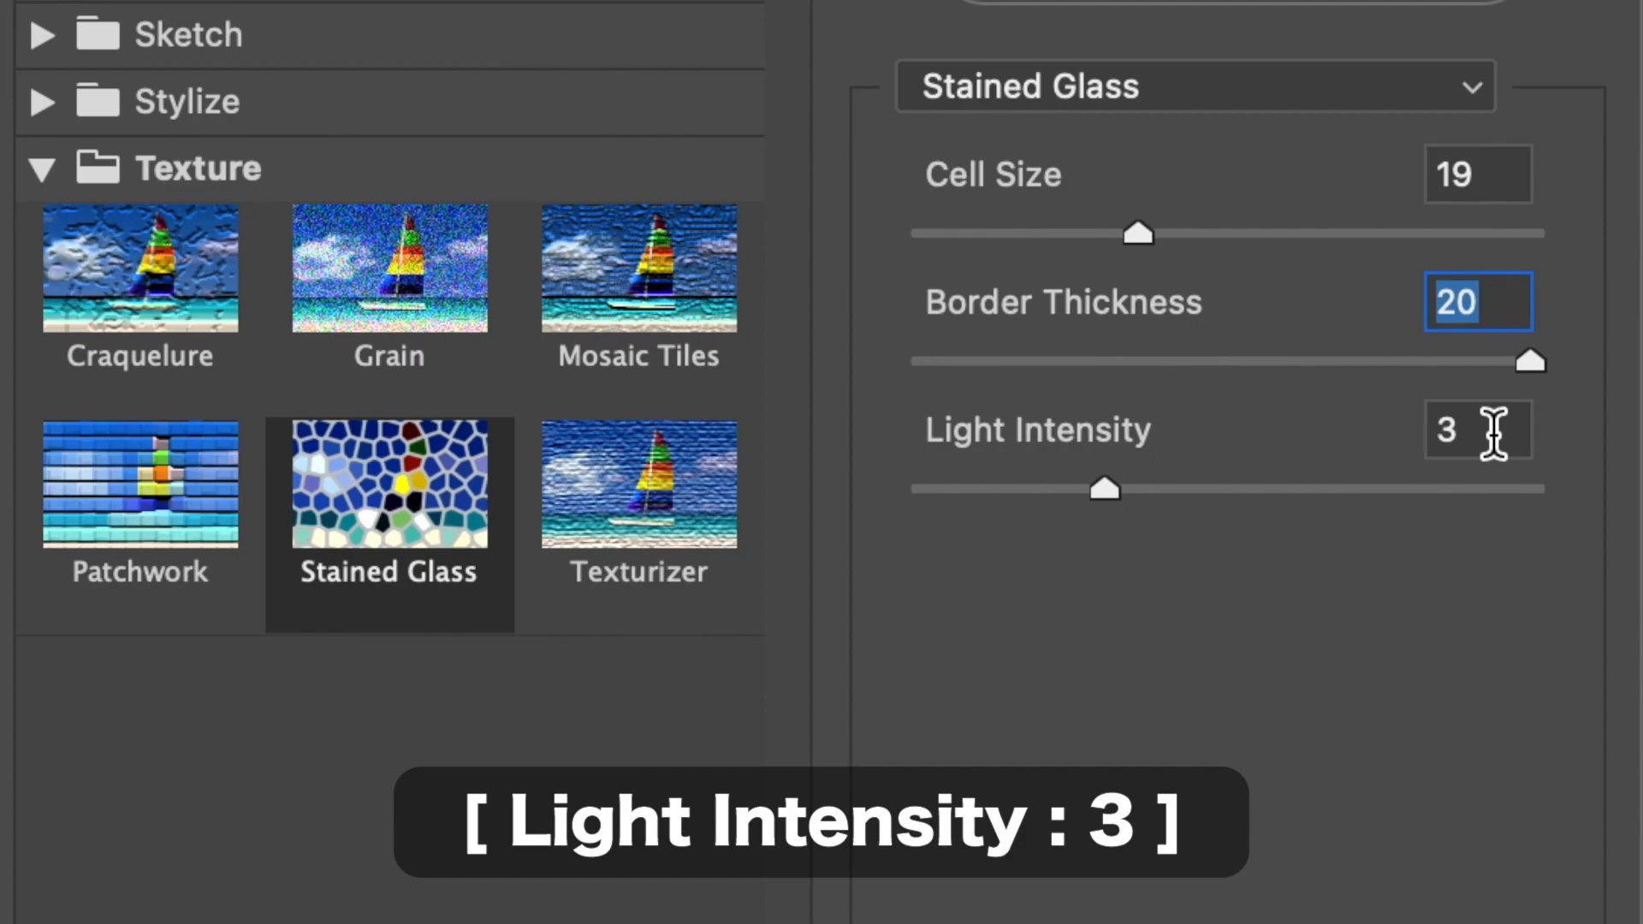
click(1489, 429)
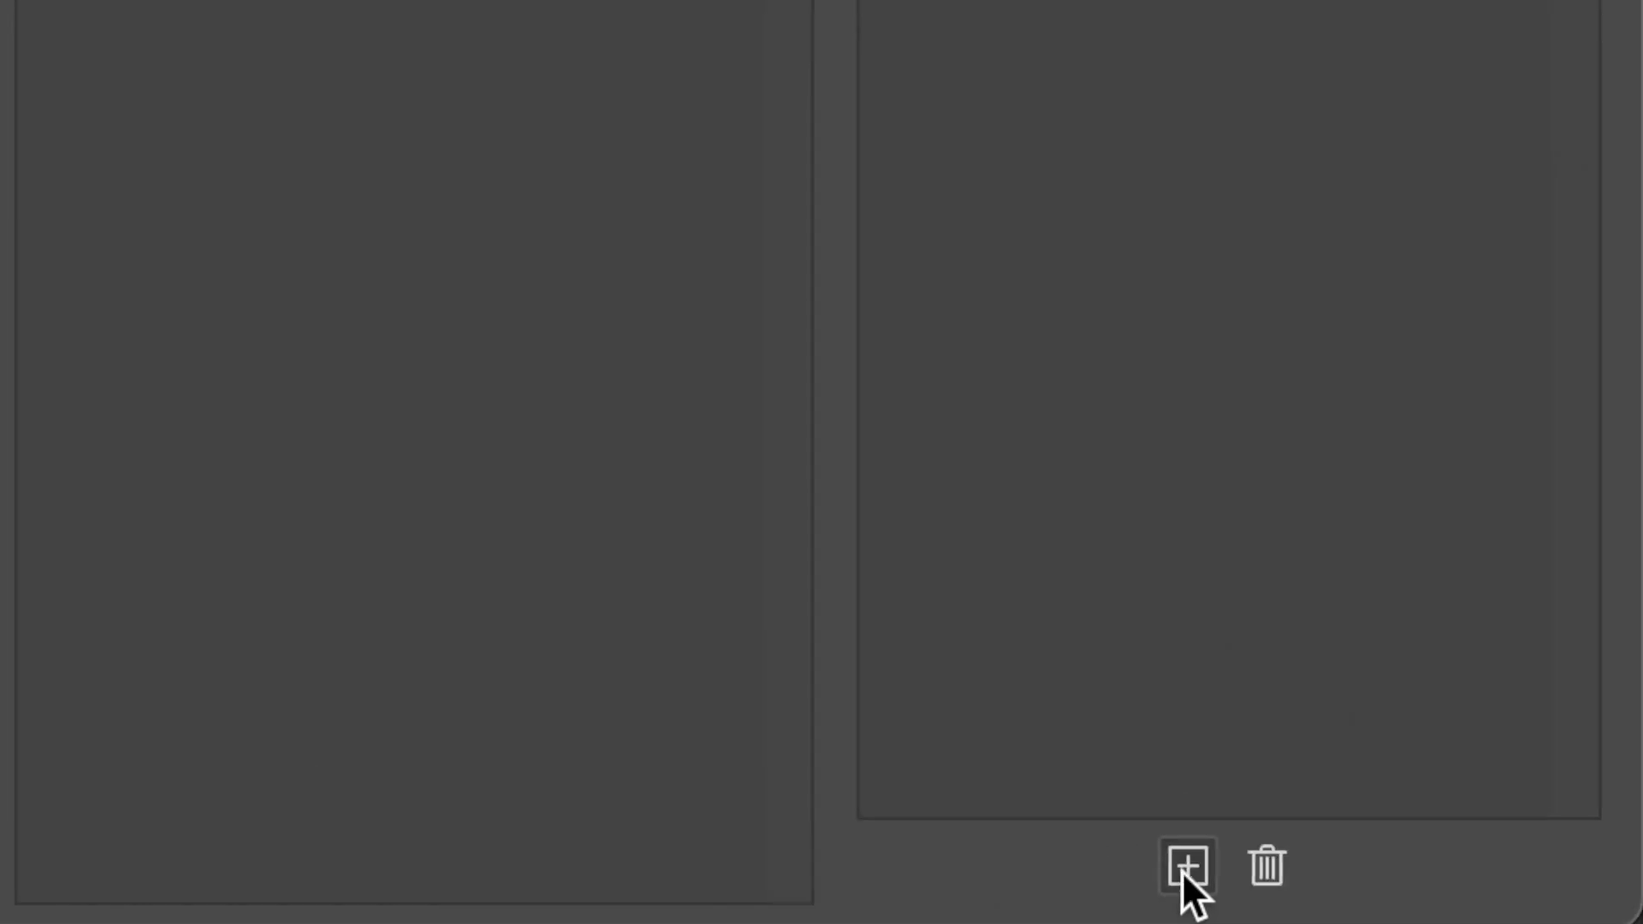
- Stack a Stamp sketch effect above Stained Glass with Light/Dark Balance 25 and Smoothness 25, and apply the gallery filters
click(1186, 868)
click(476, 380)
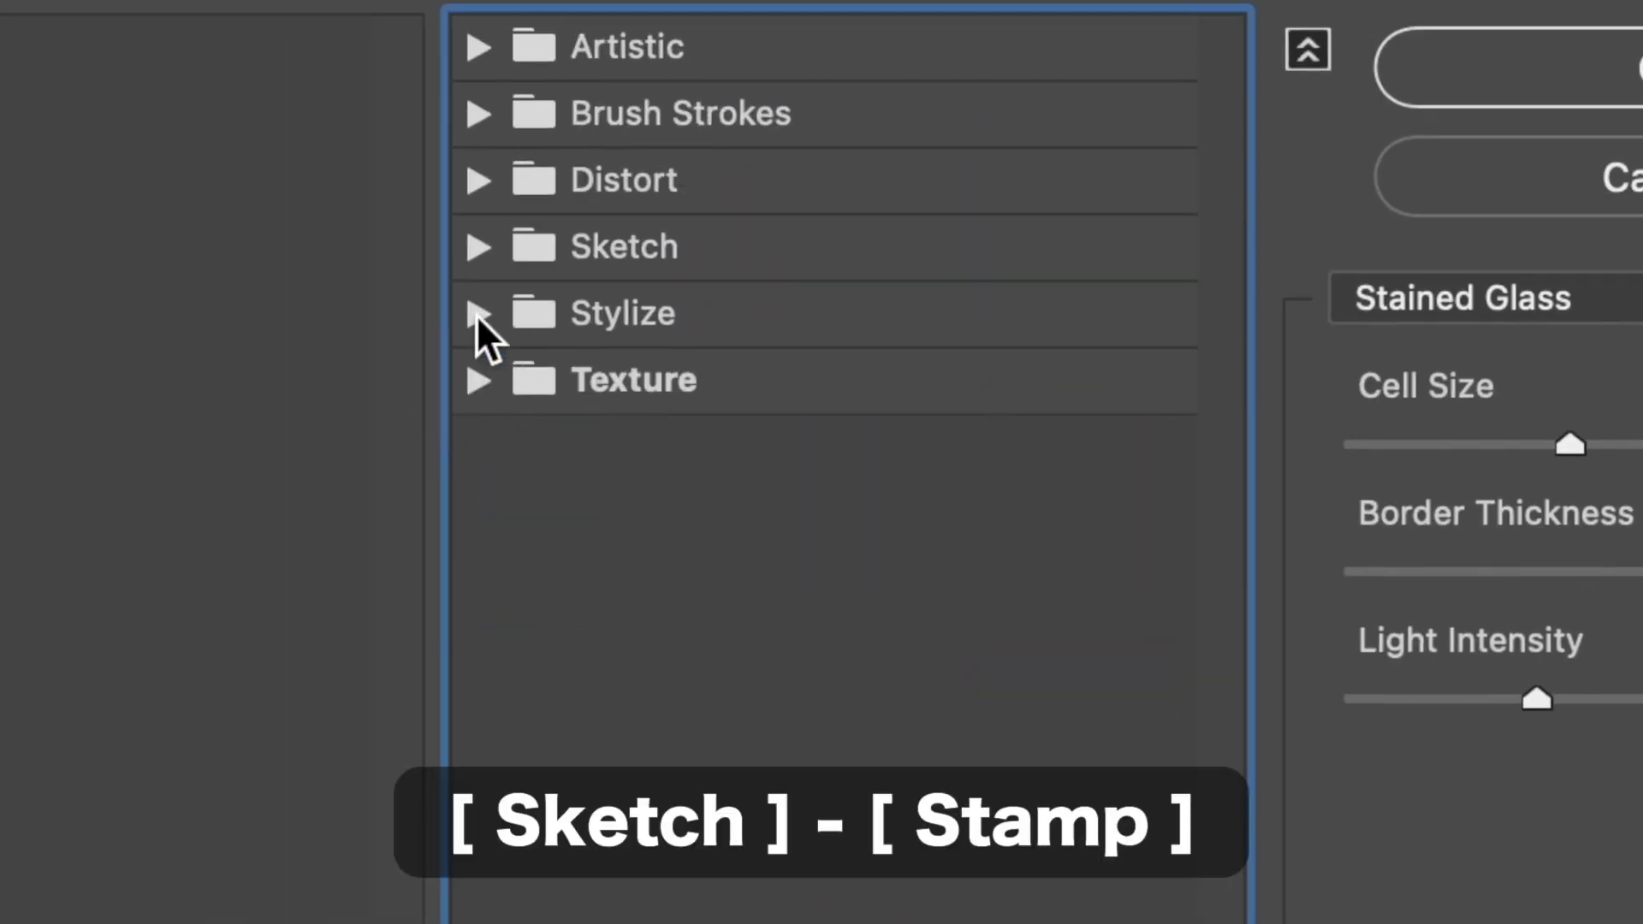
click(475, 244)
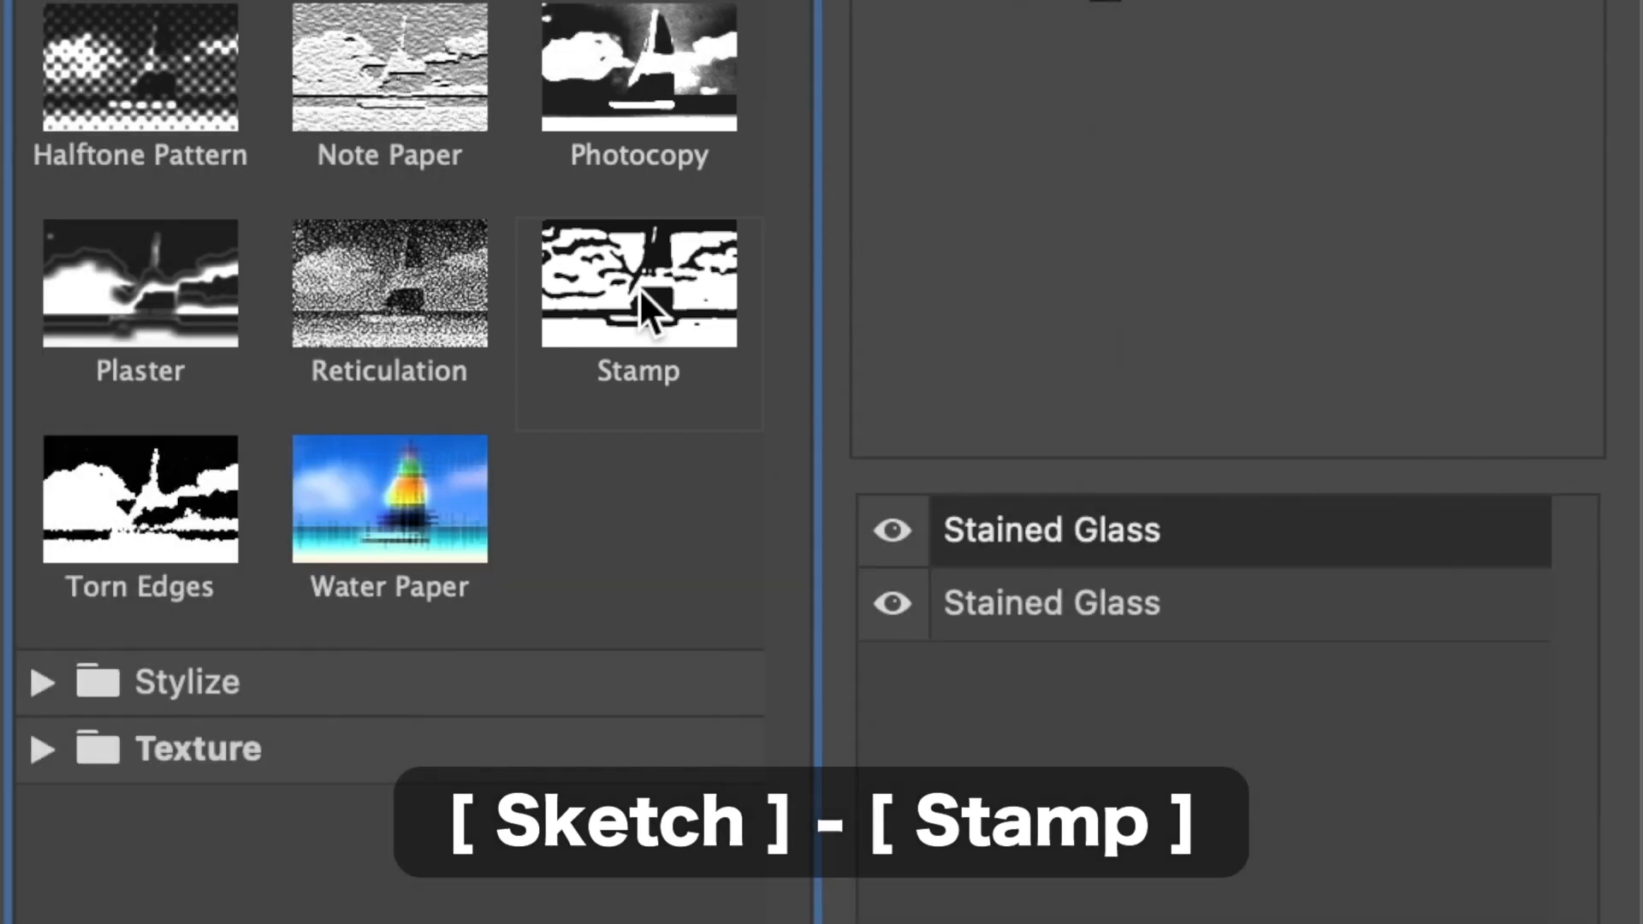
click(640, 289)
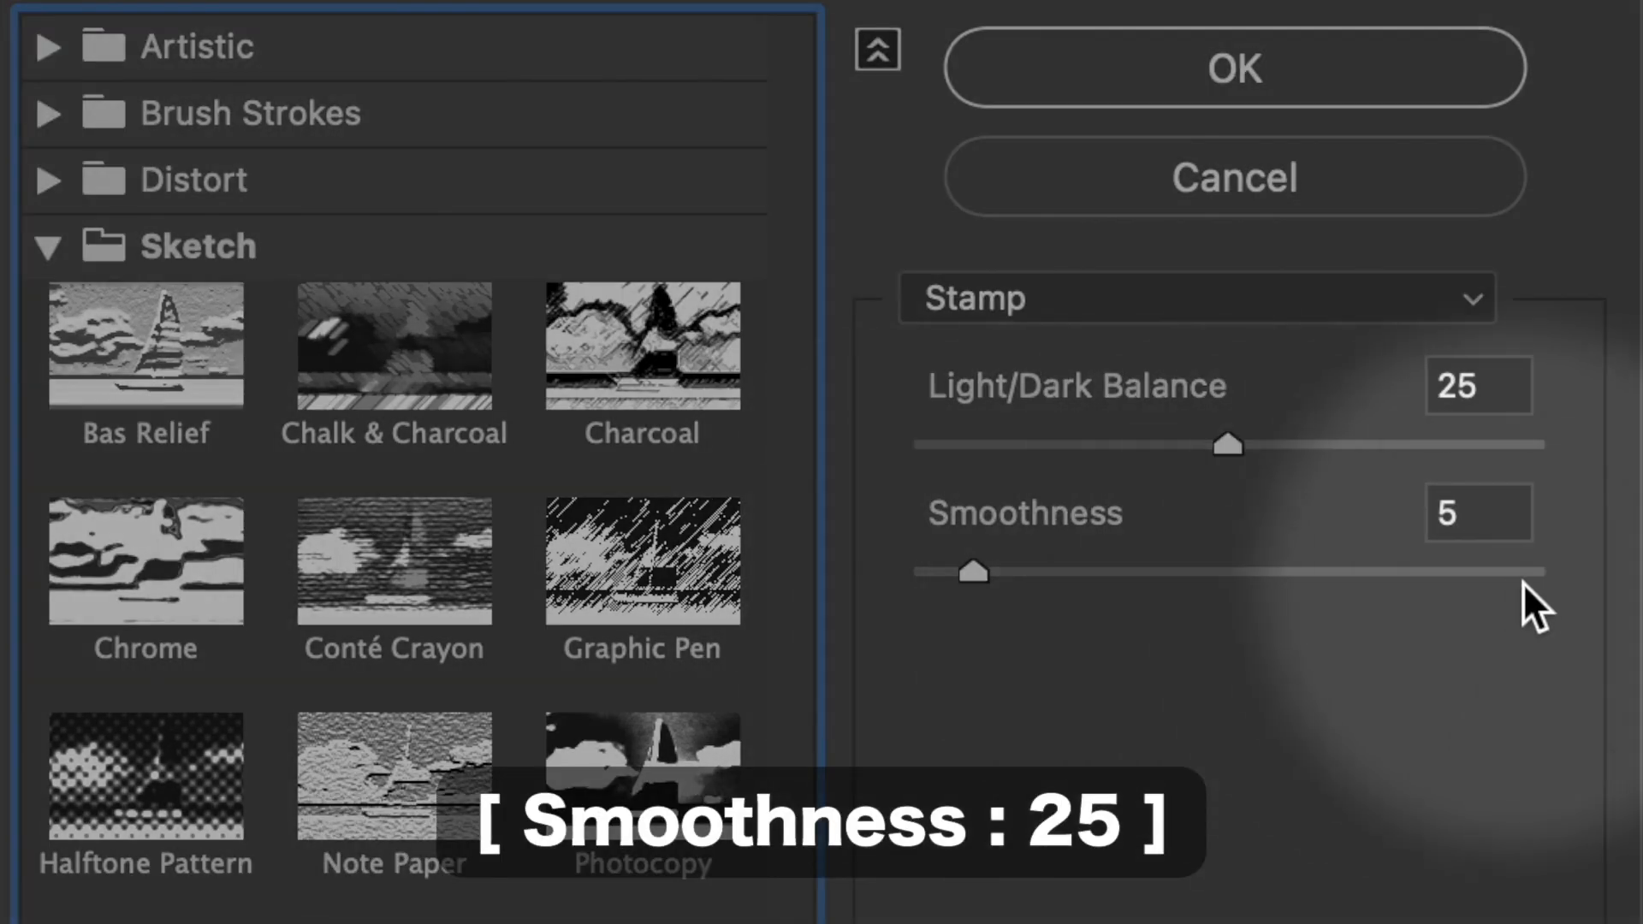
click(1486, 513)
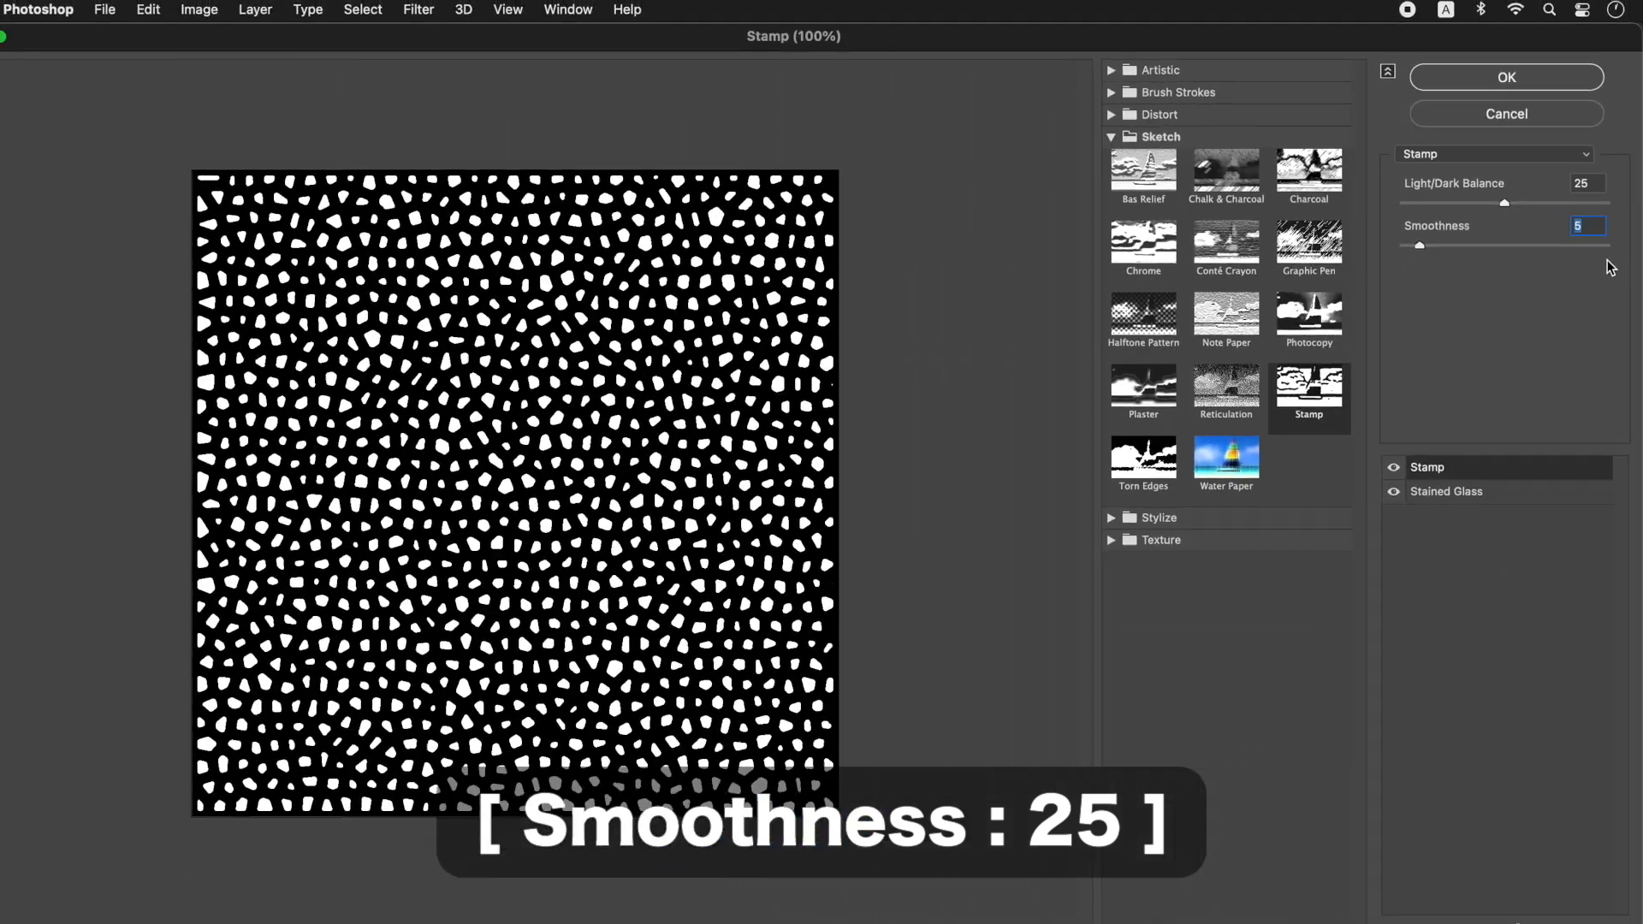
key(shift+Up)
key(shift+Up)
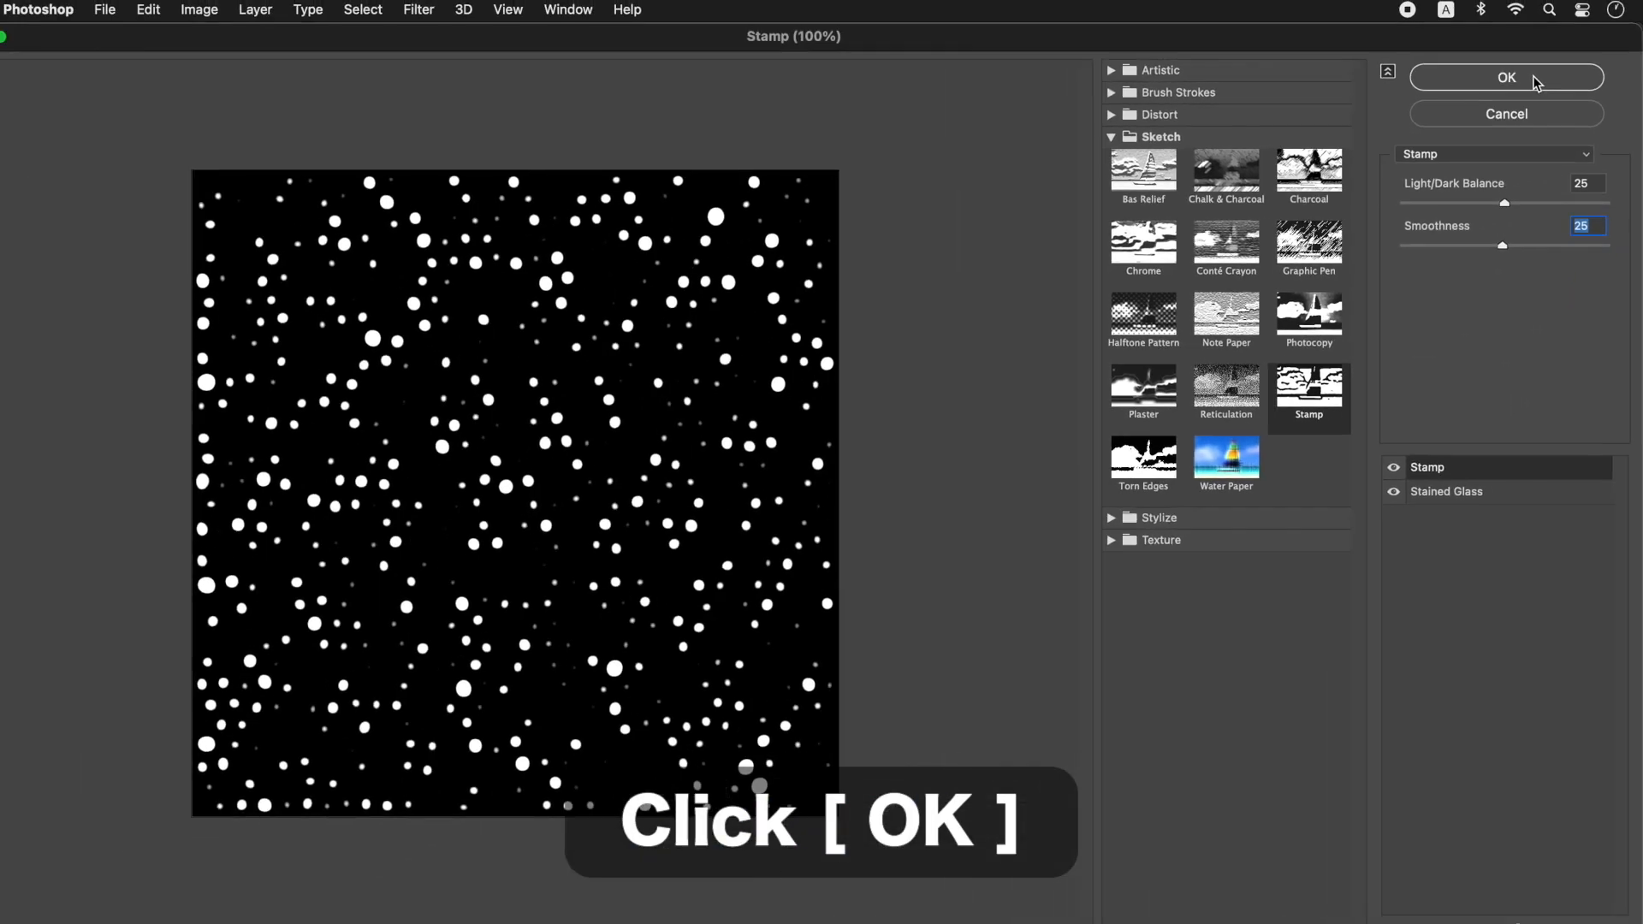
click(1512, 77)
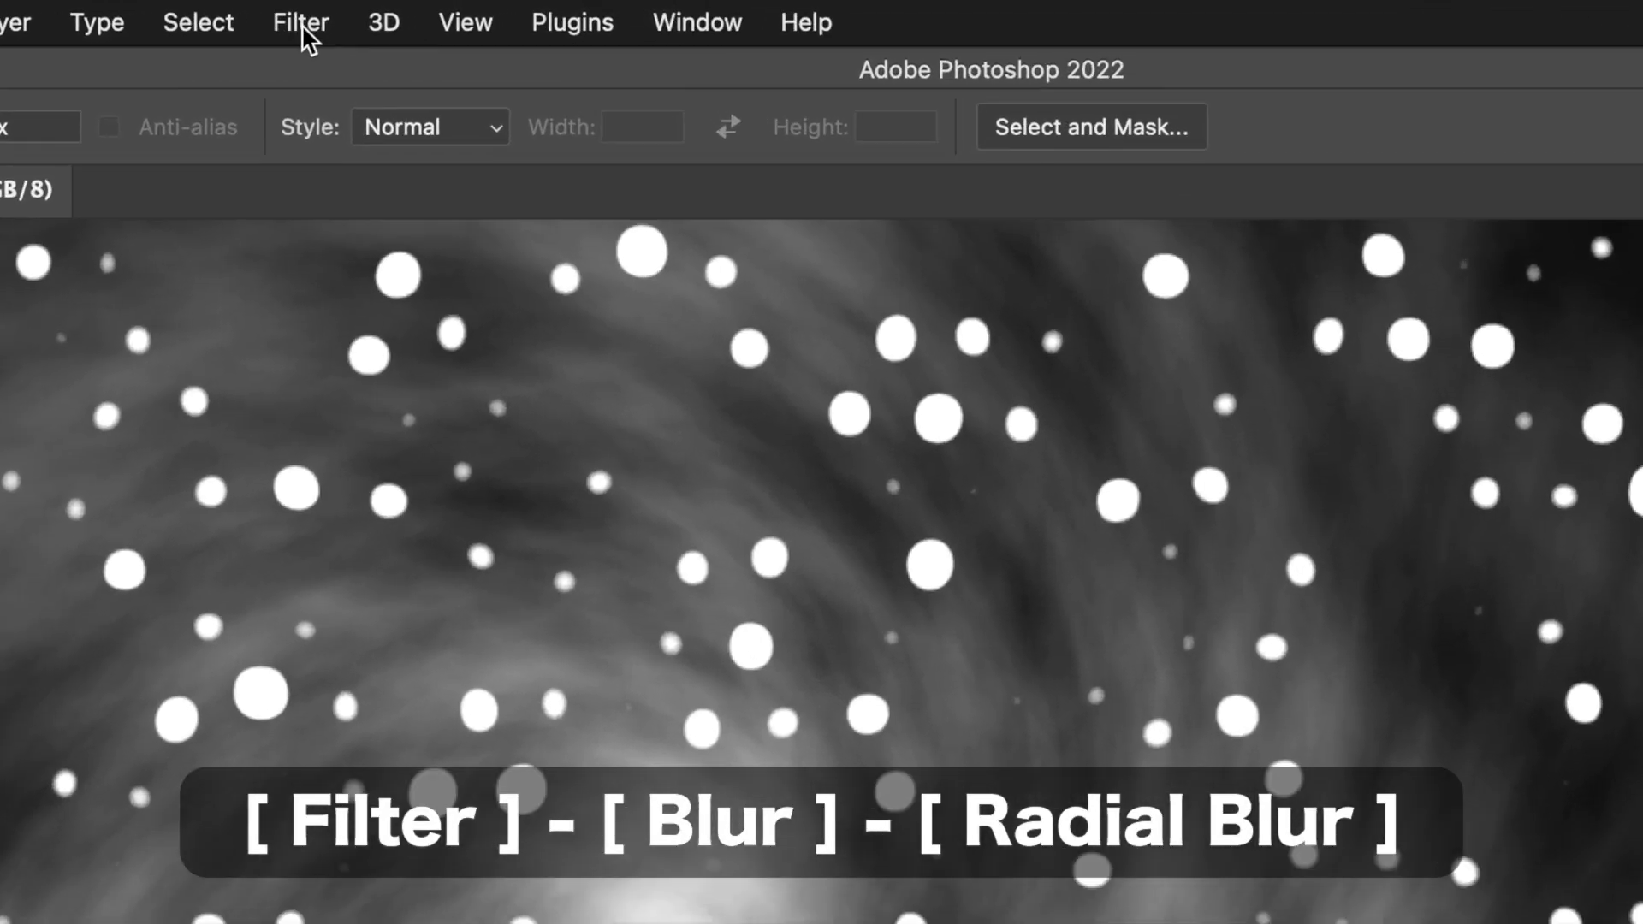
- Apply a Radial Blur to Layer 2 with the Zoom method, Best quality and an amount of 100
click(428, 14)
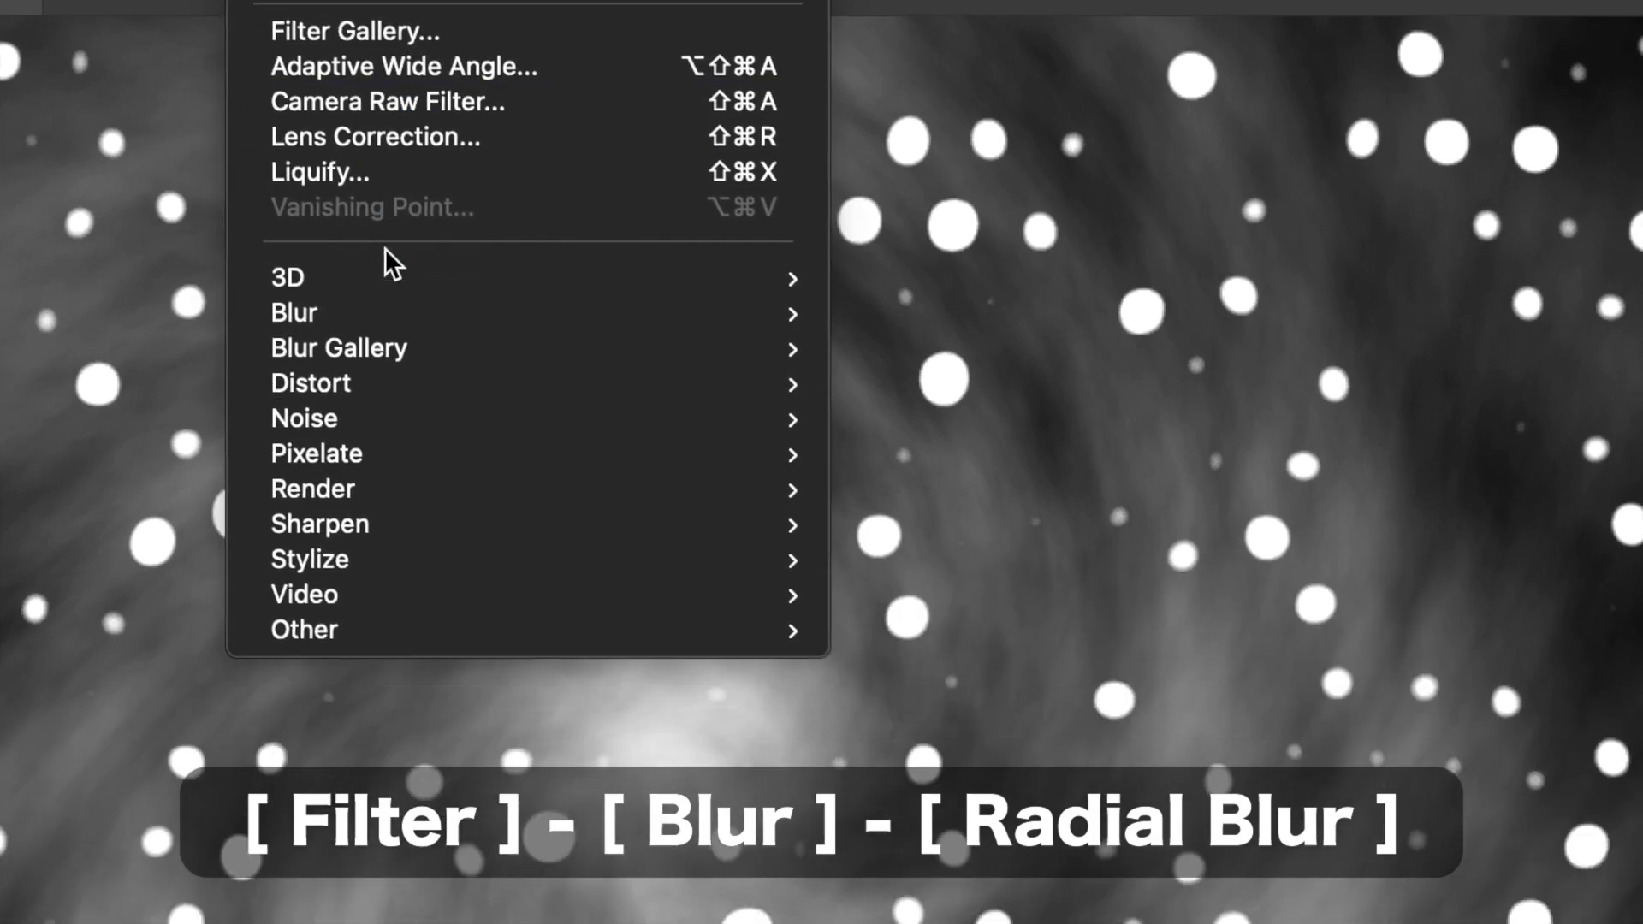
mouse_move(494, 311)
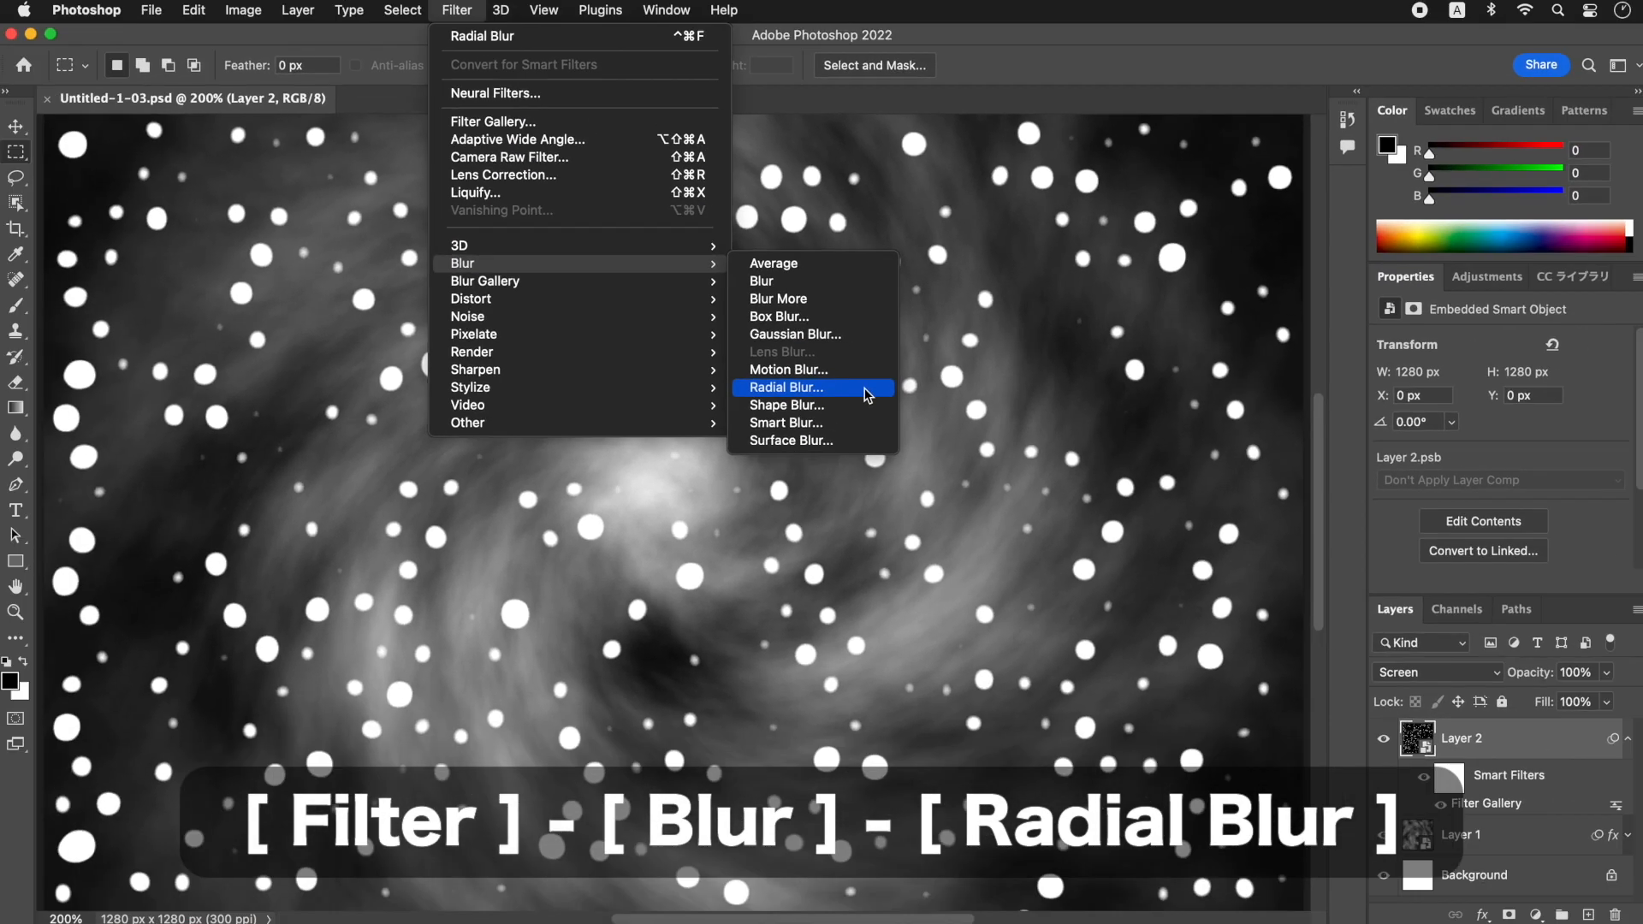
click(863, 387)
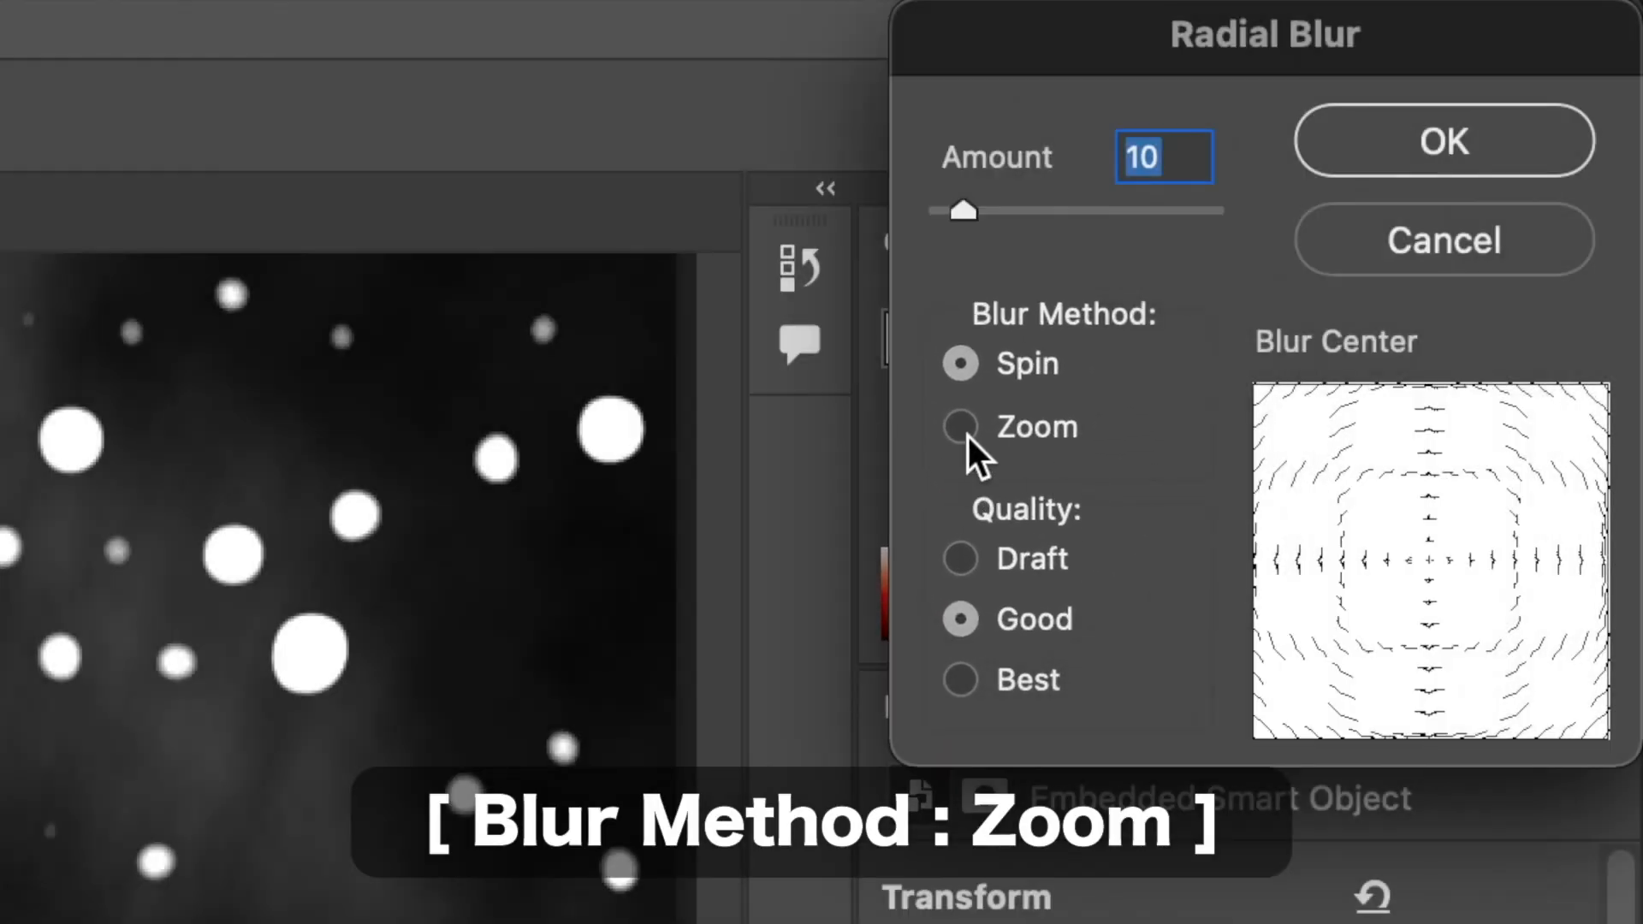
click(965, 432)
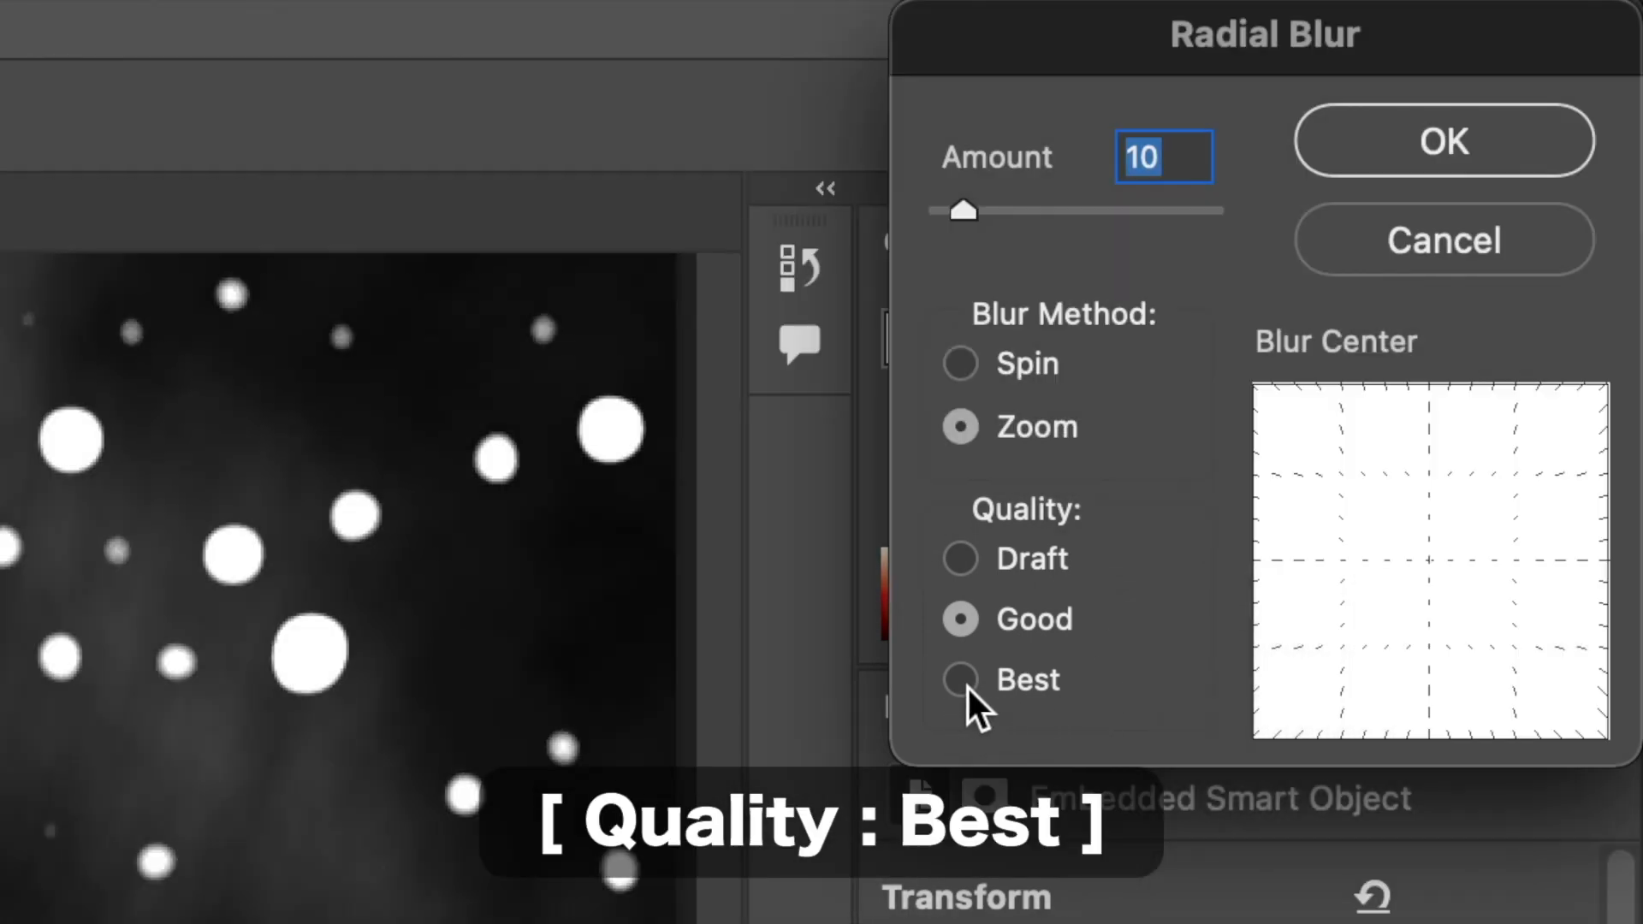
click(968, 685)
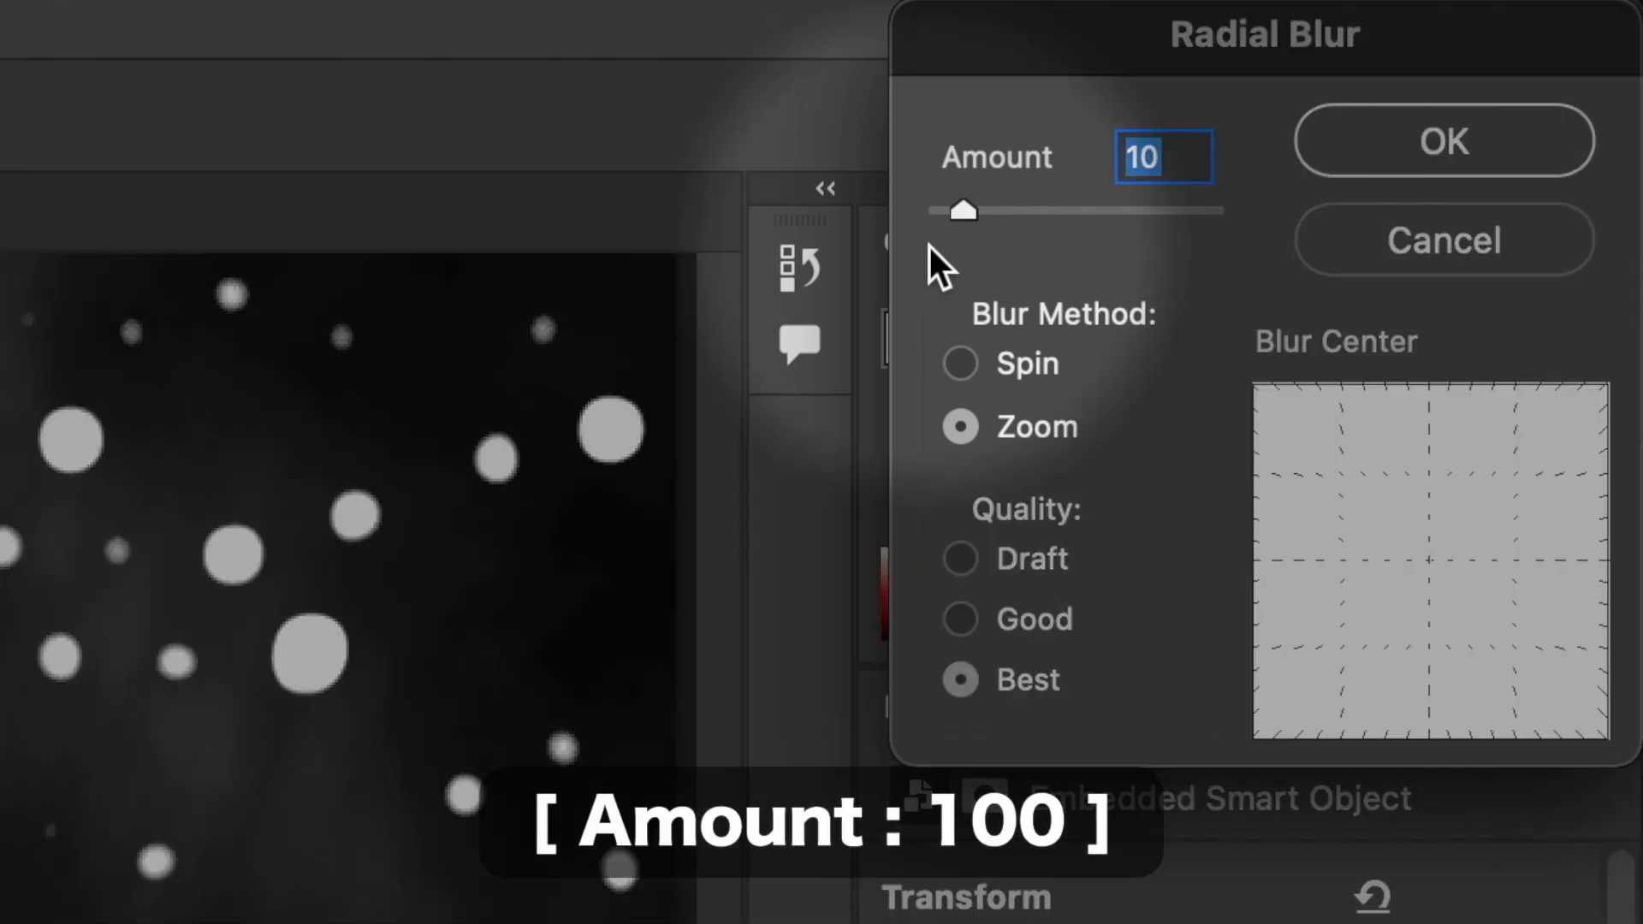
key(shift+Up)
key(shift+Up)
key(shift+Up)
key(shift+Up)
key(shift+Up)
key(shift+Up)
key(shift+Up)
key(shift+Up)
key(shift+Up)
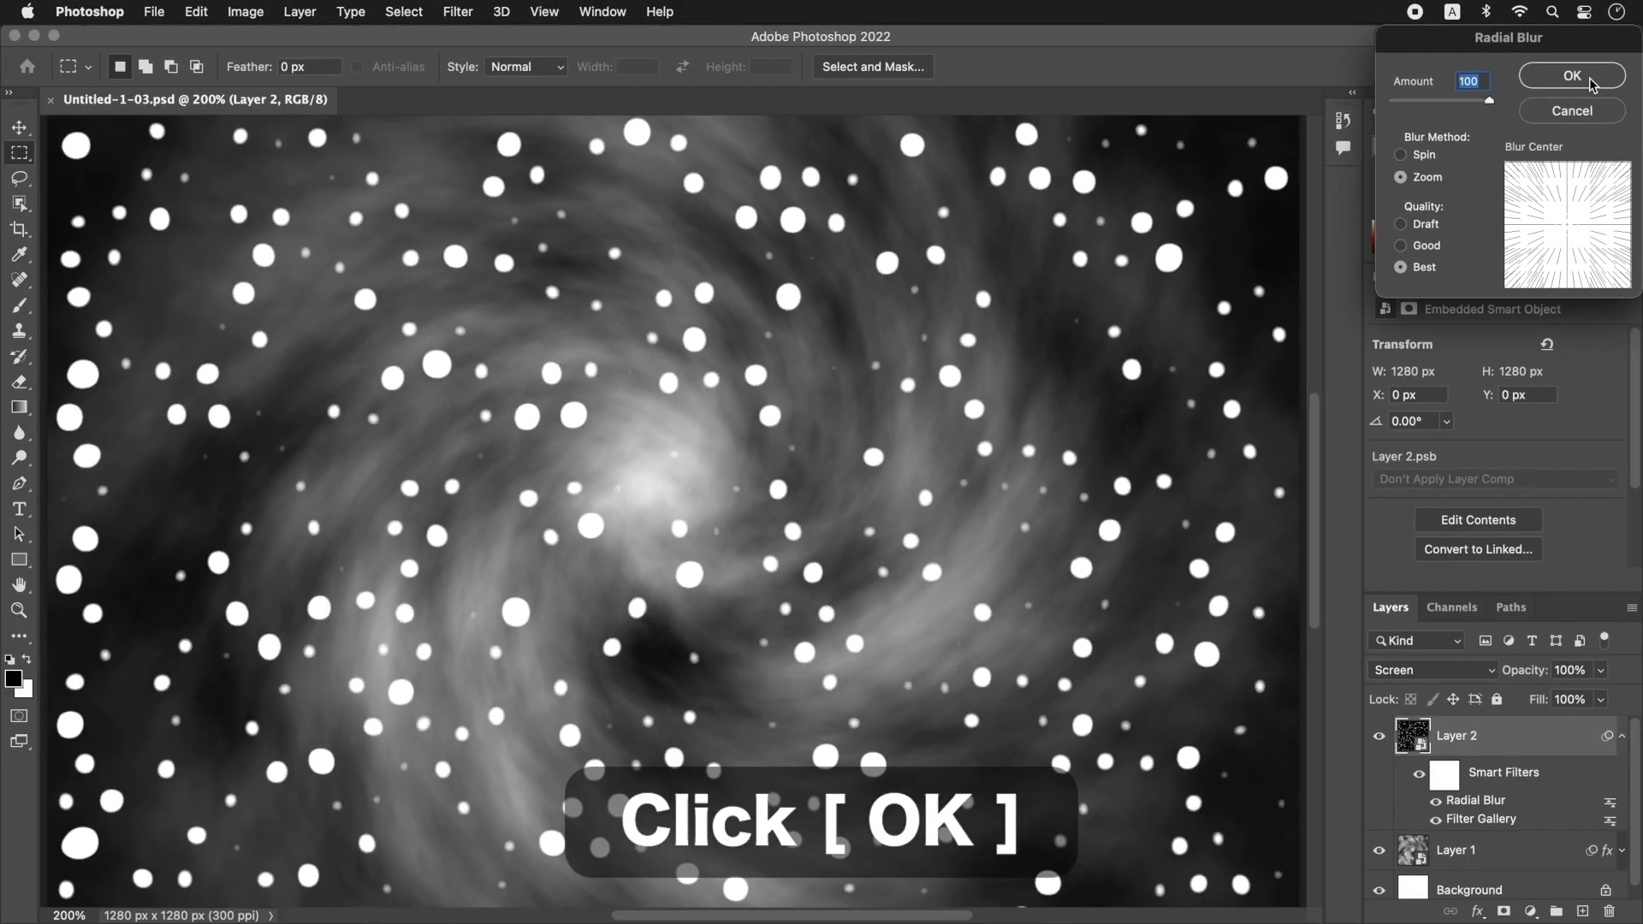
click(1589, 77)
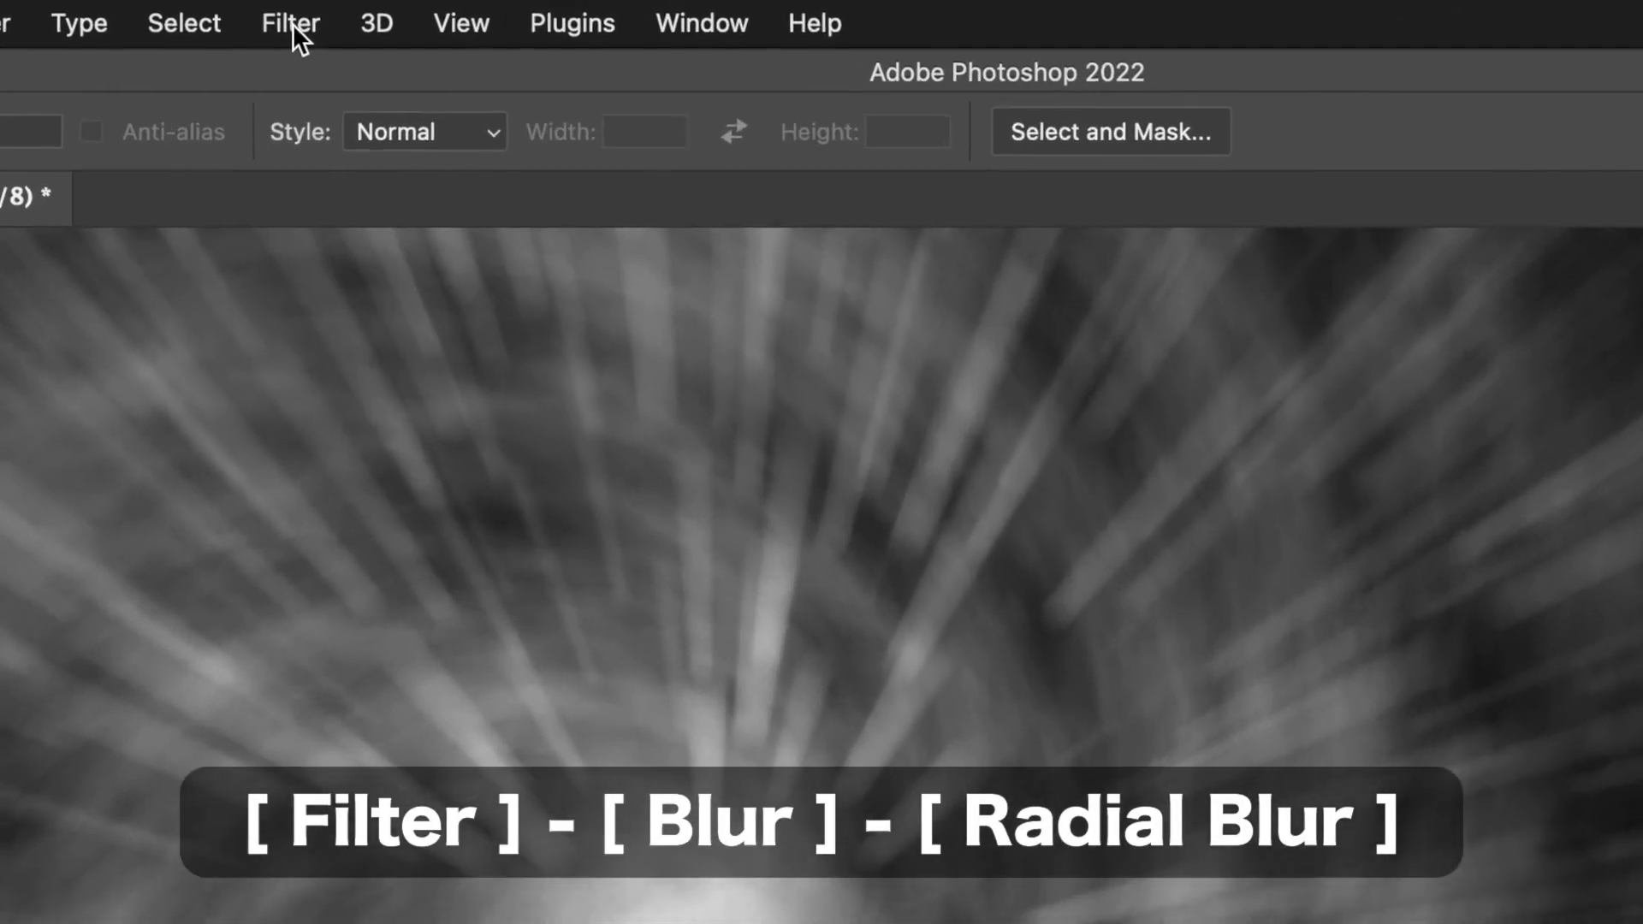
- Add a second Radial Blur to Layer 2 with the same settings: Zoom, Best quality, amount 100
click(458, 12)
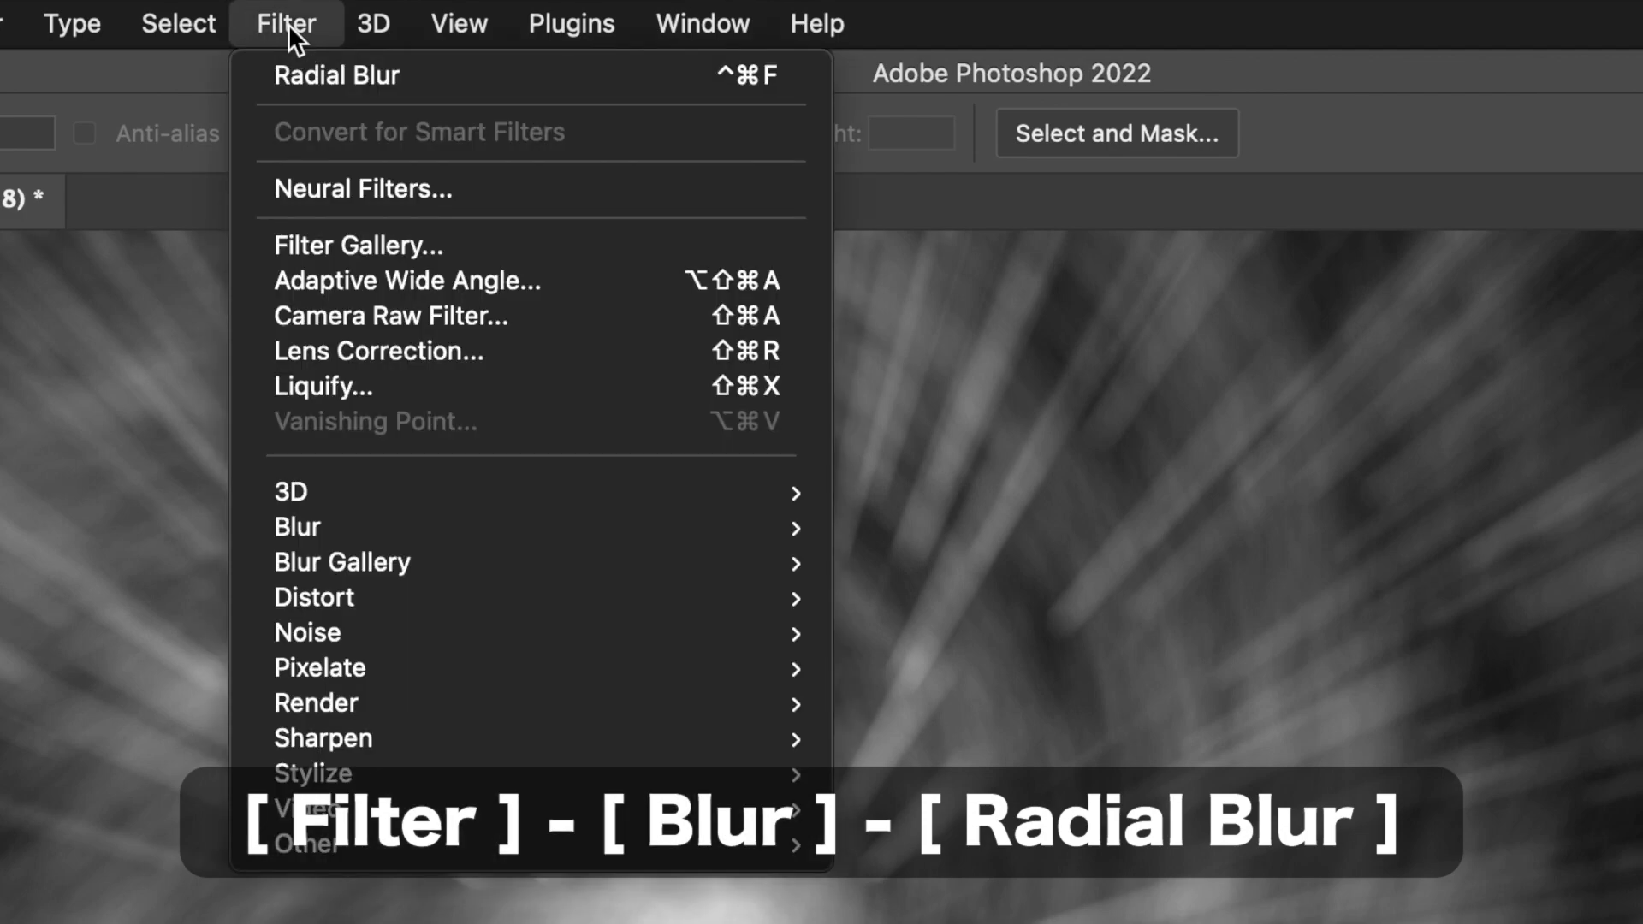
mouse_move(396, 328)
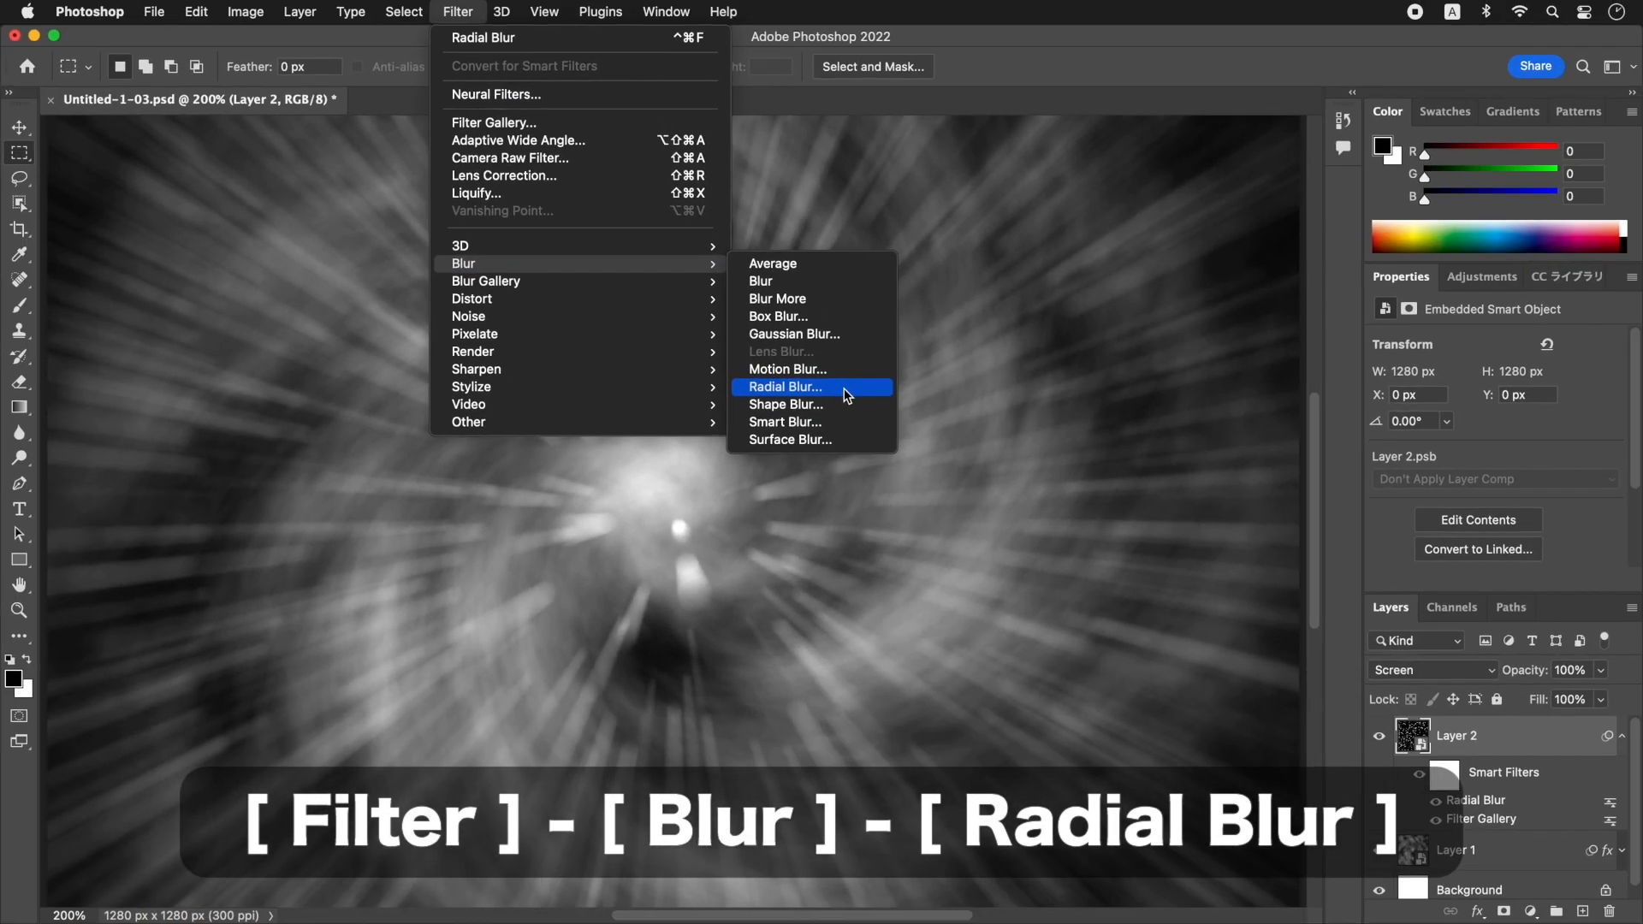
click(1057, 484)
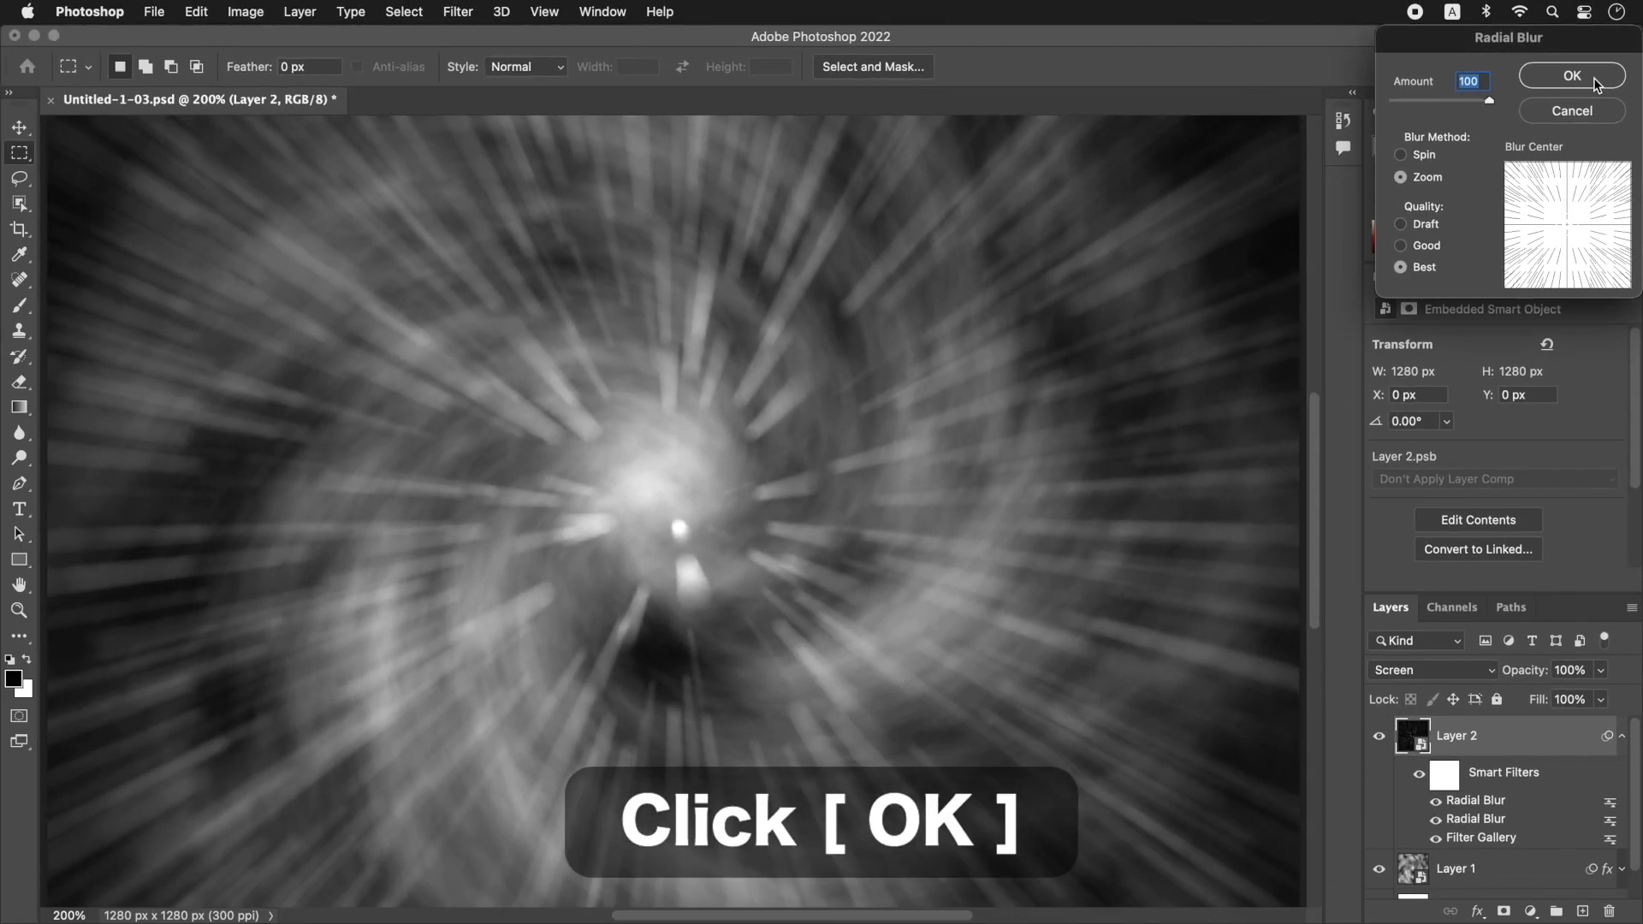
click(1573, 75)
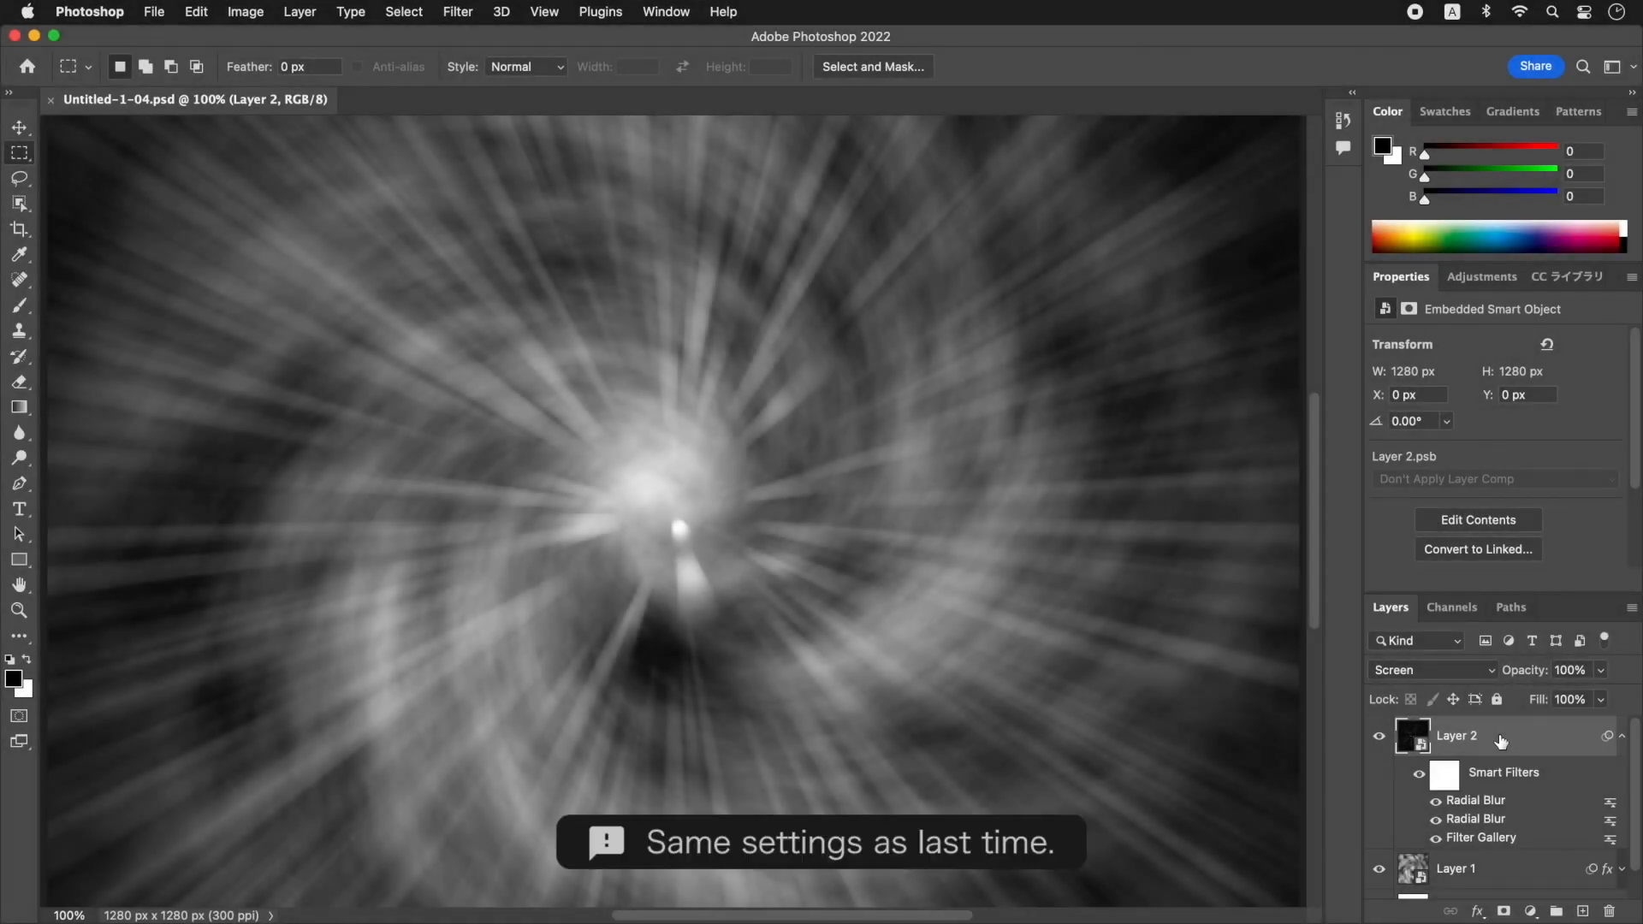
- Add a new layer above Layer 2 and fill it with white in Normal mode at 100% opacity
click(1583, 913)
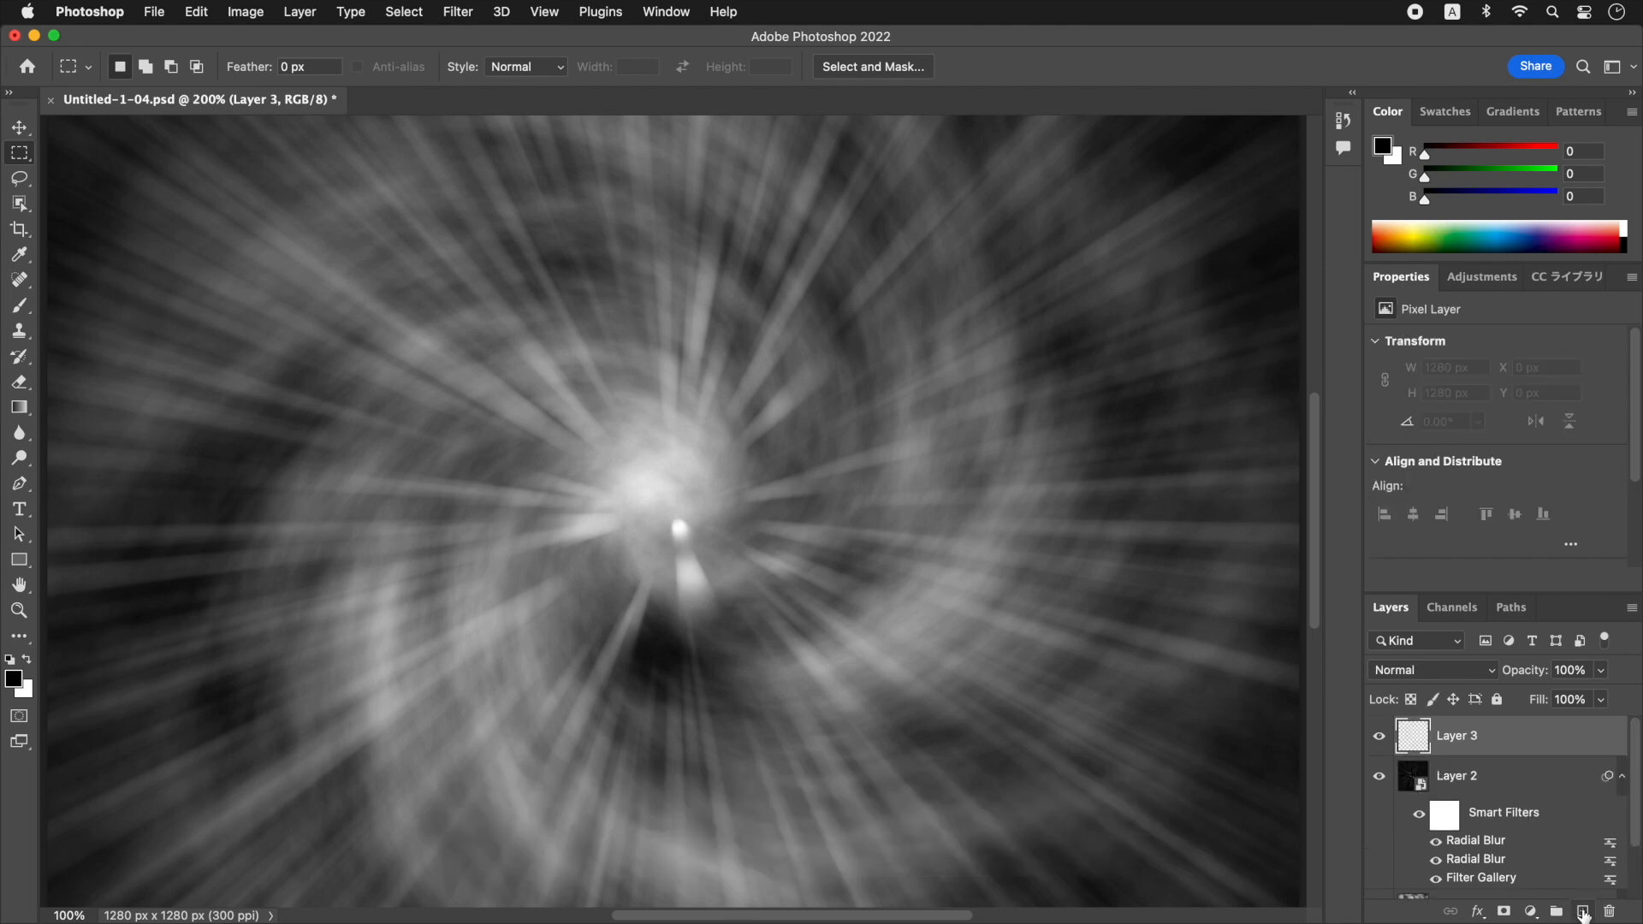
click(198, 17)
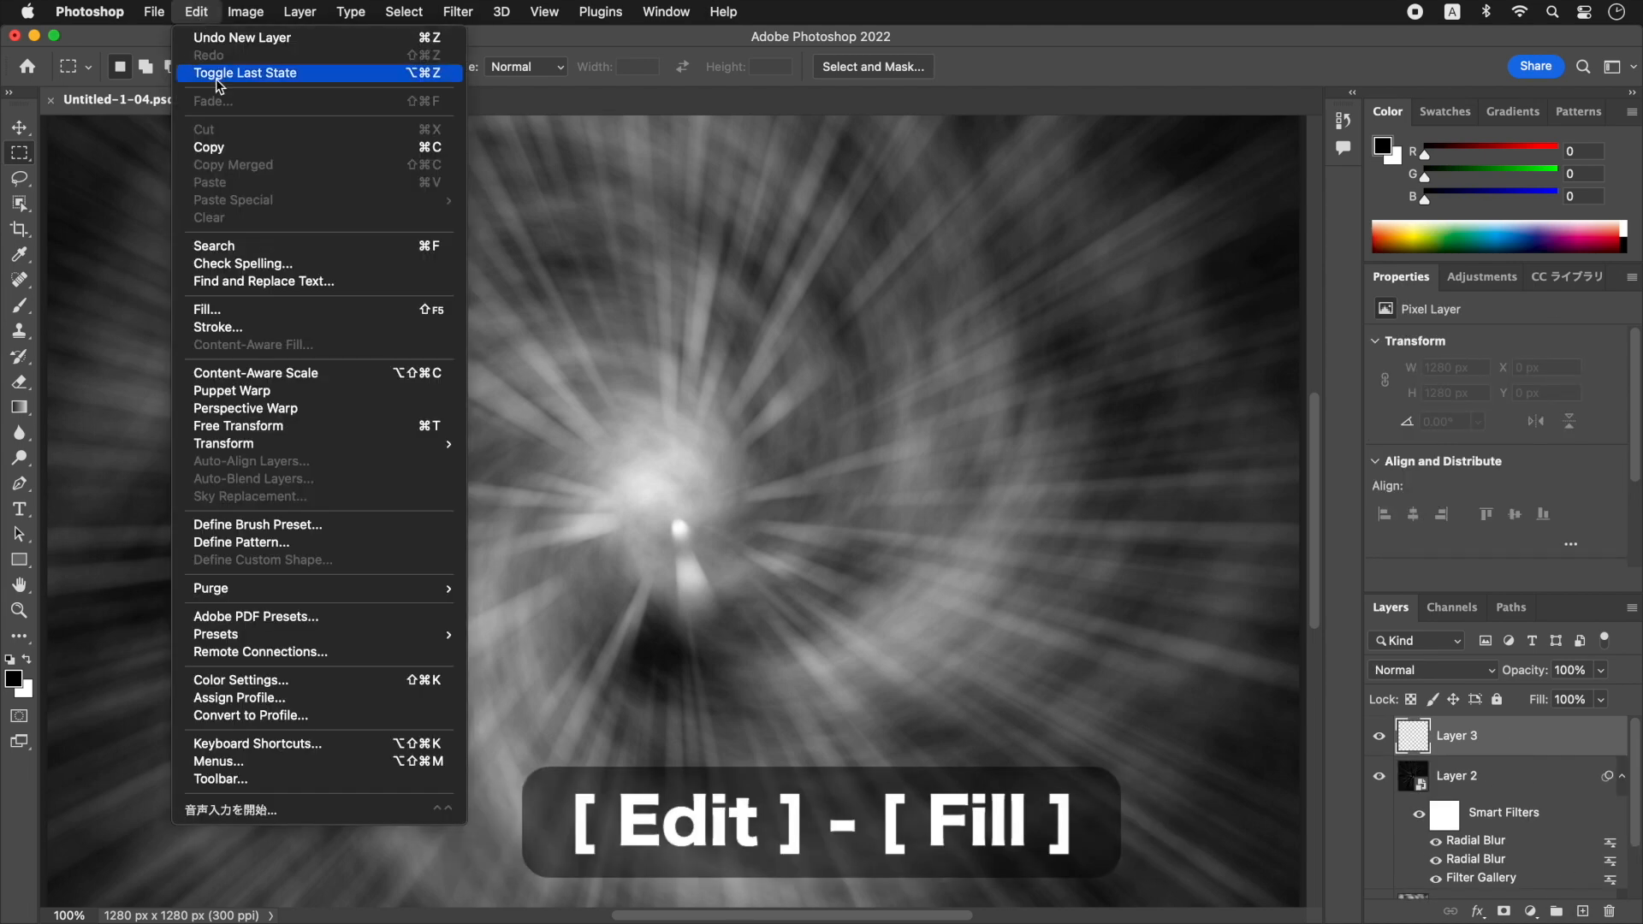
click(247, 312)
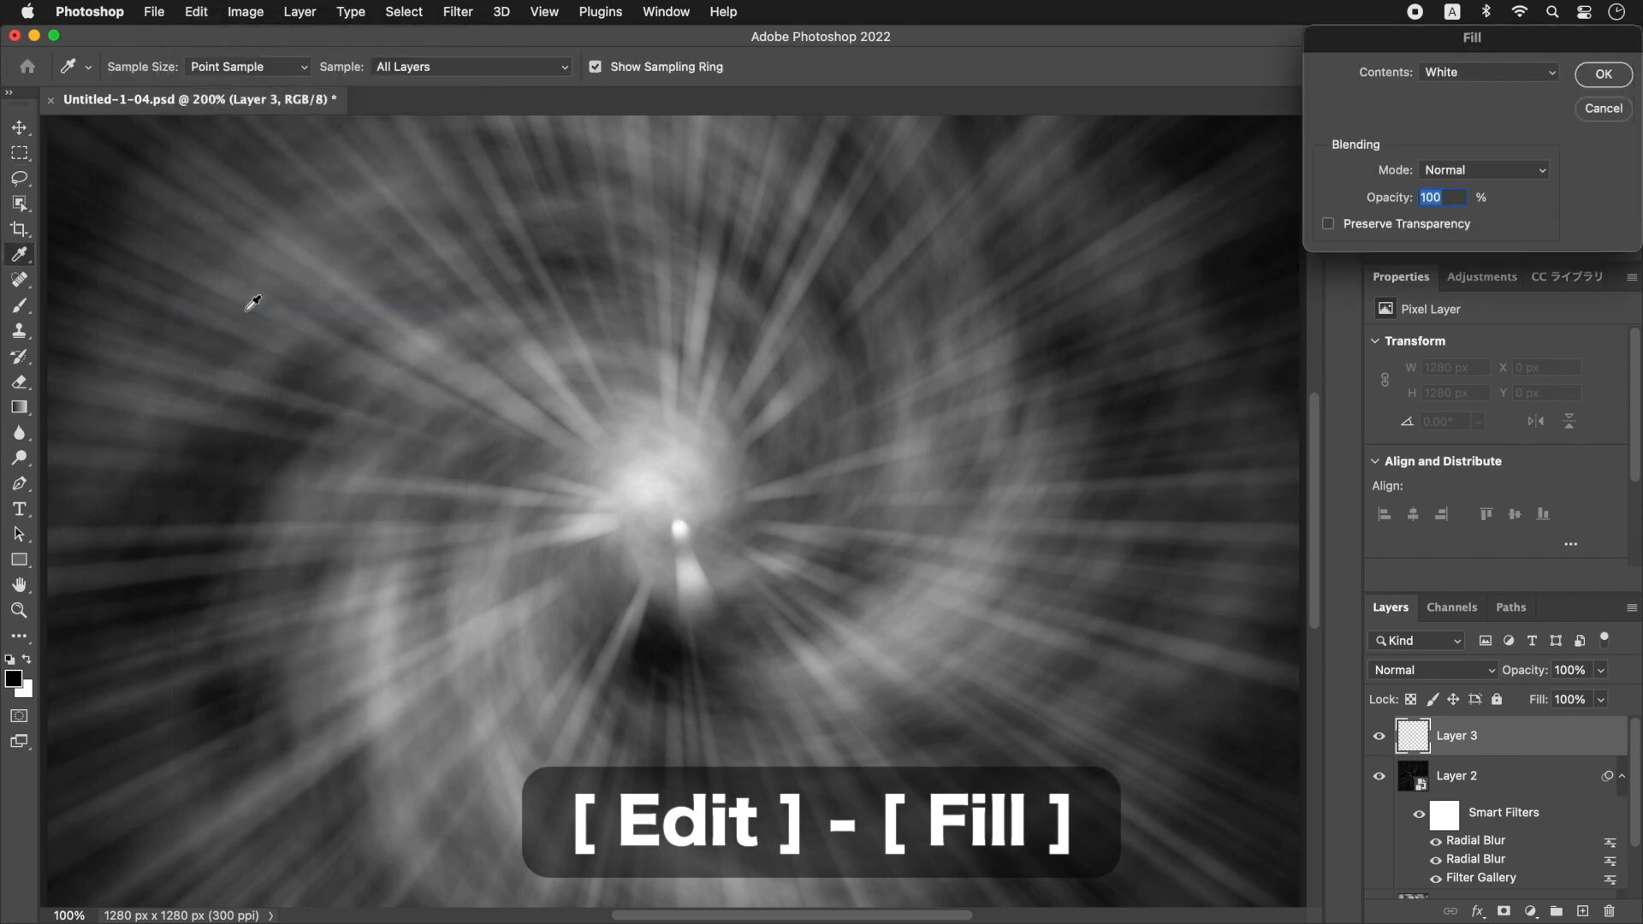
key(Return)
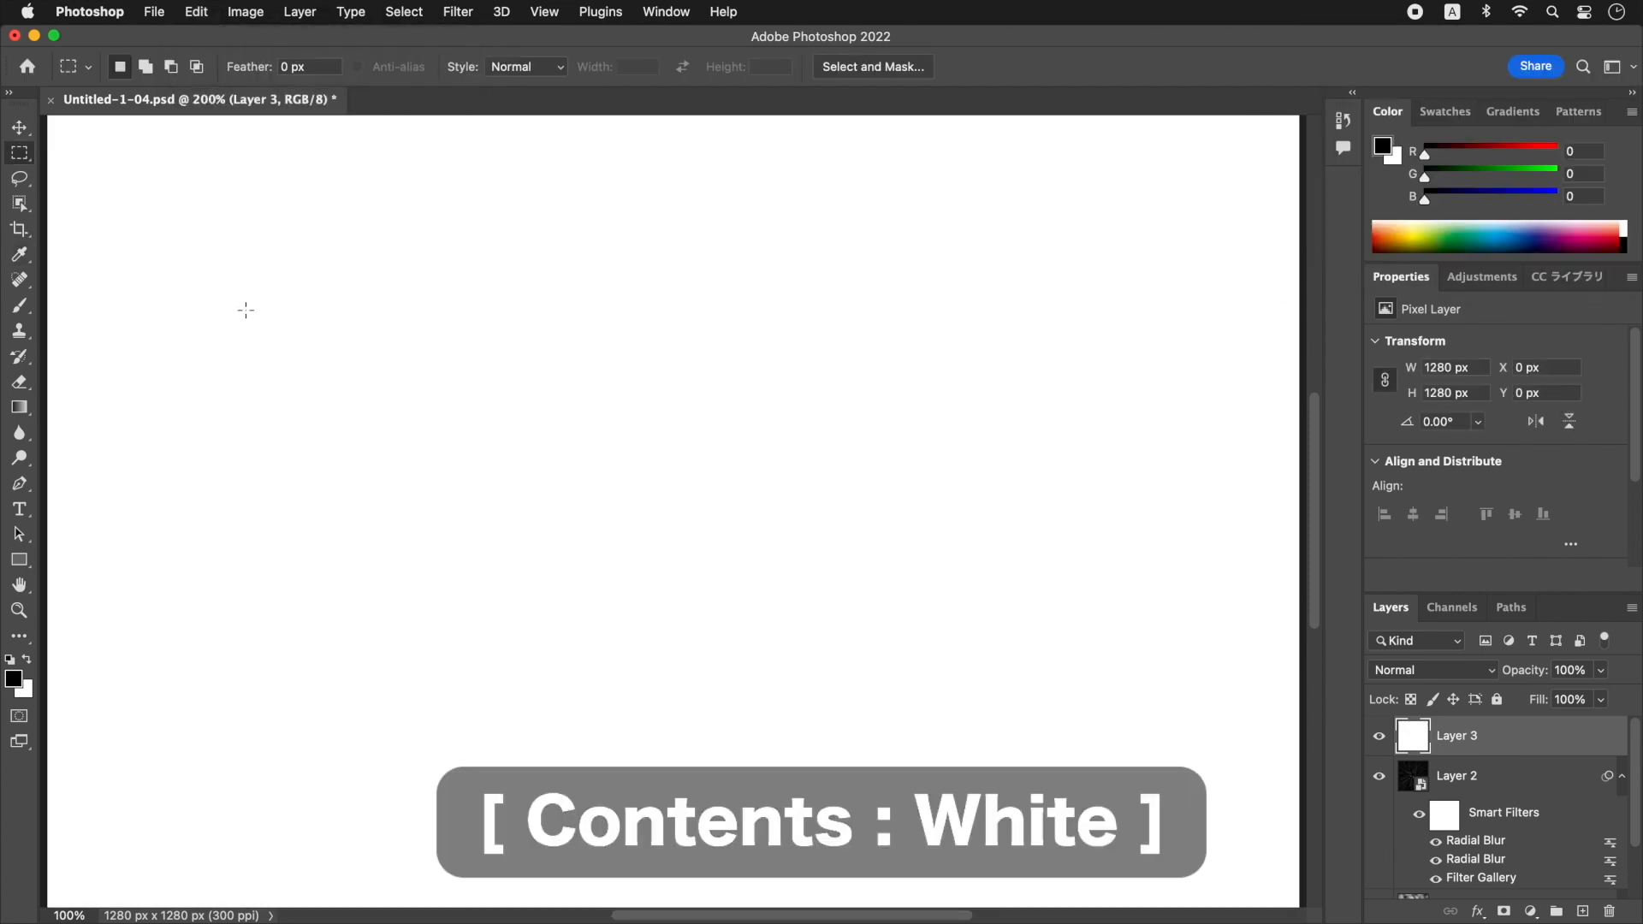
- Convert Layer 3 to a smart object and set its blending mode to Screen
right_click(1491, 744)
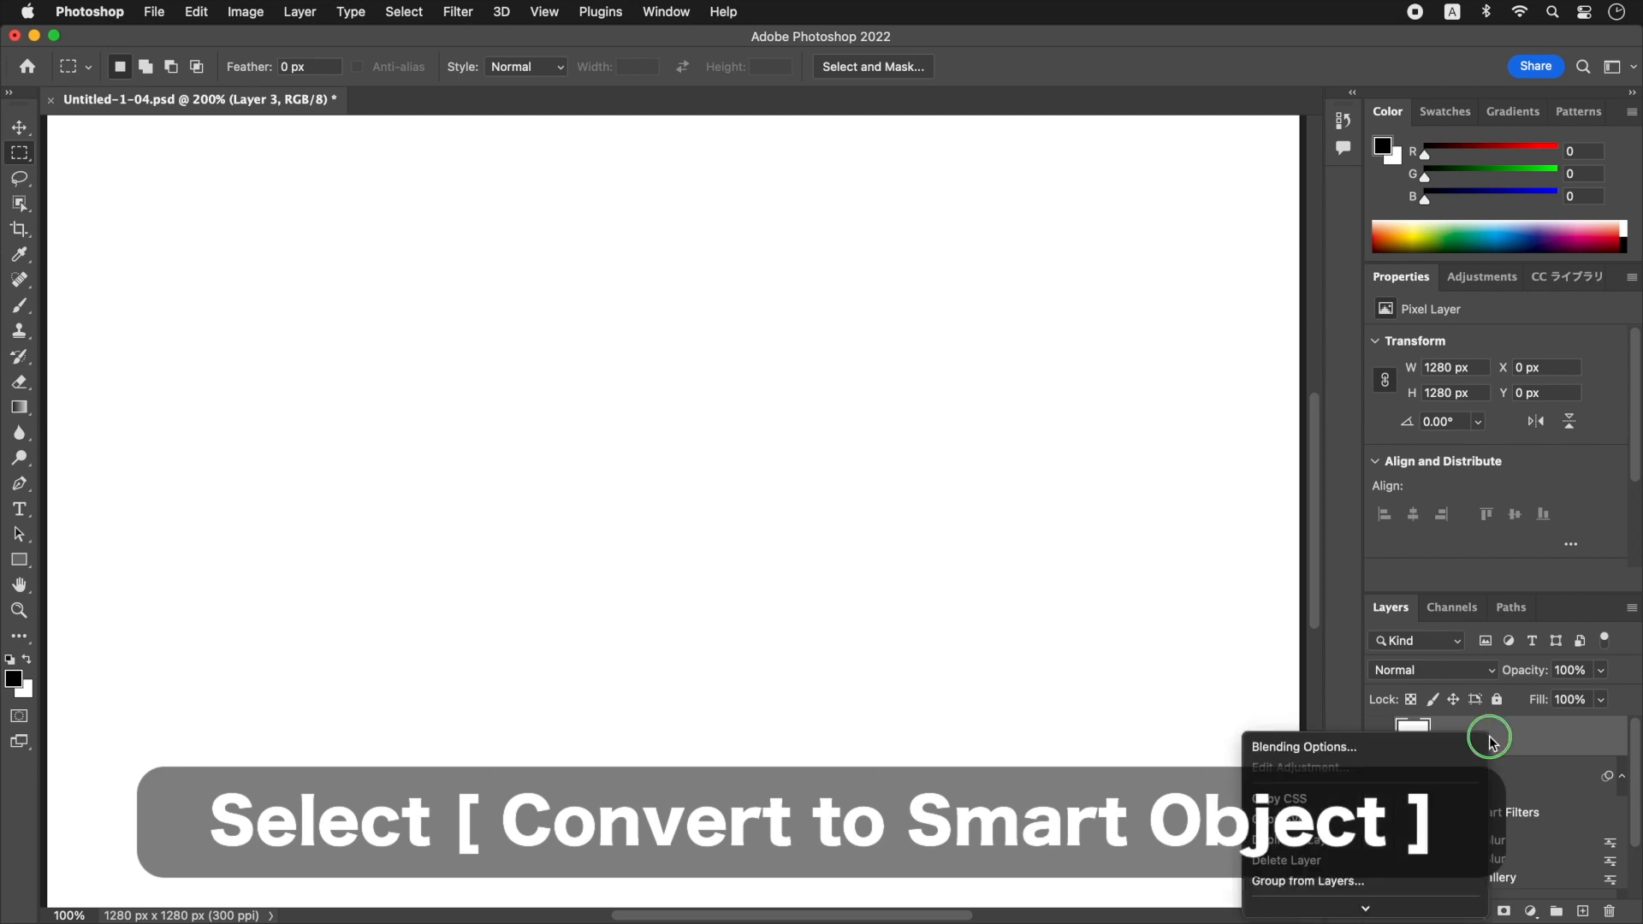
click(1454, 843)
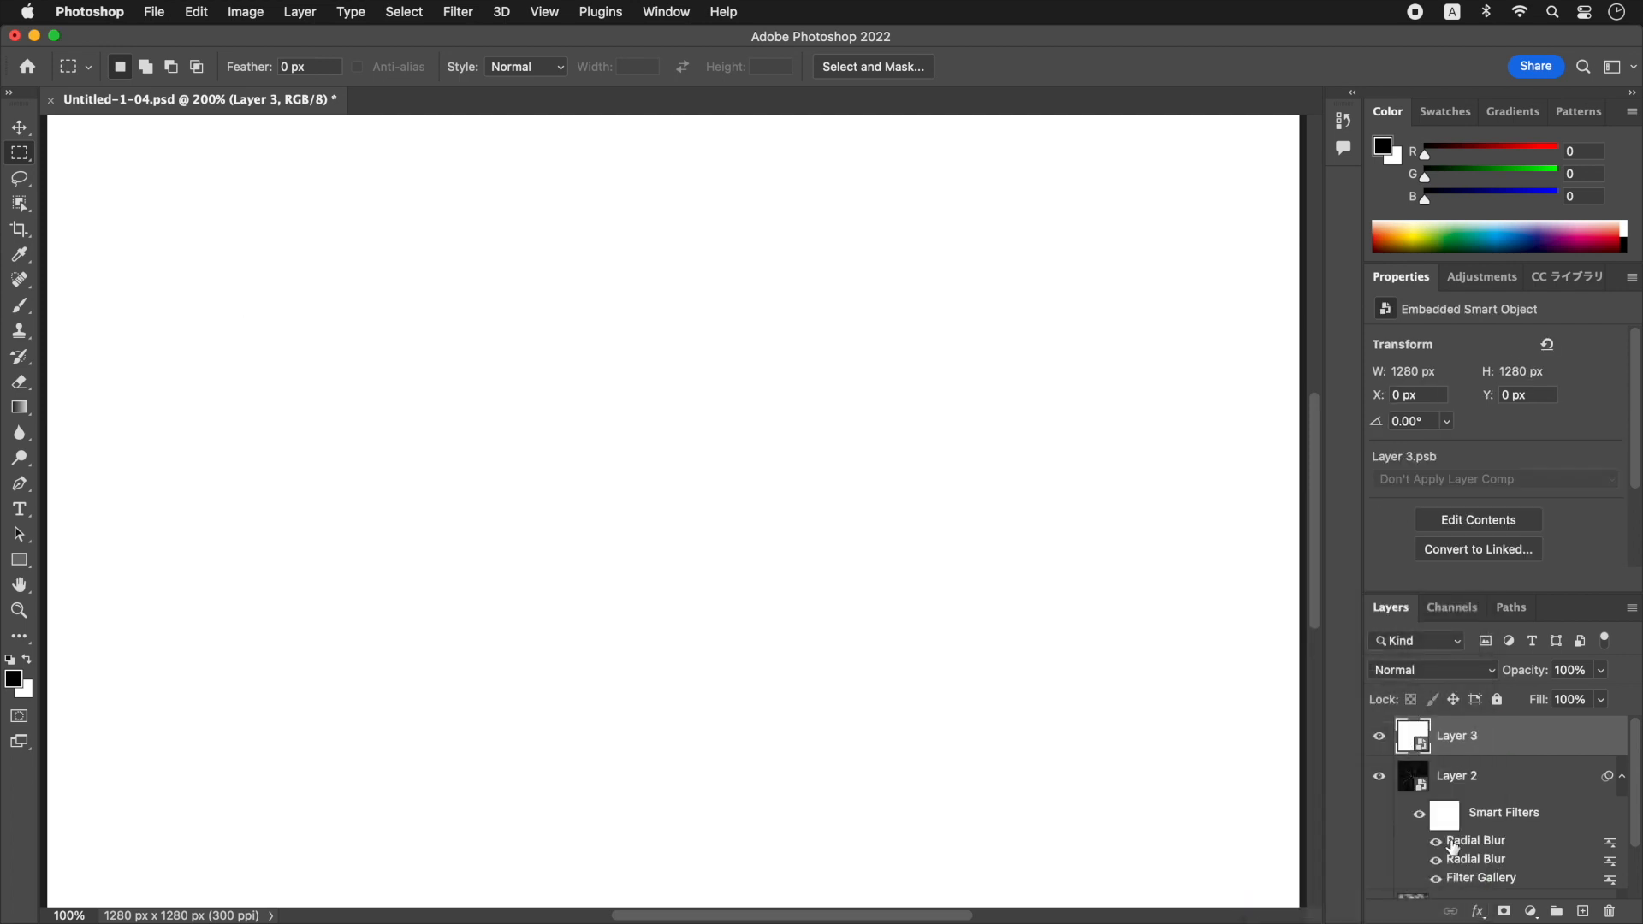
click(1491, 672)
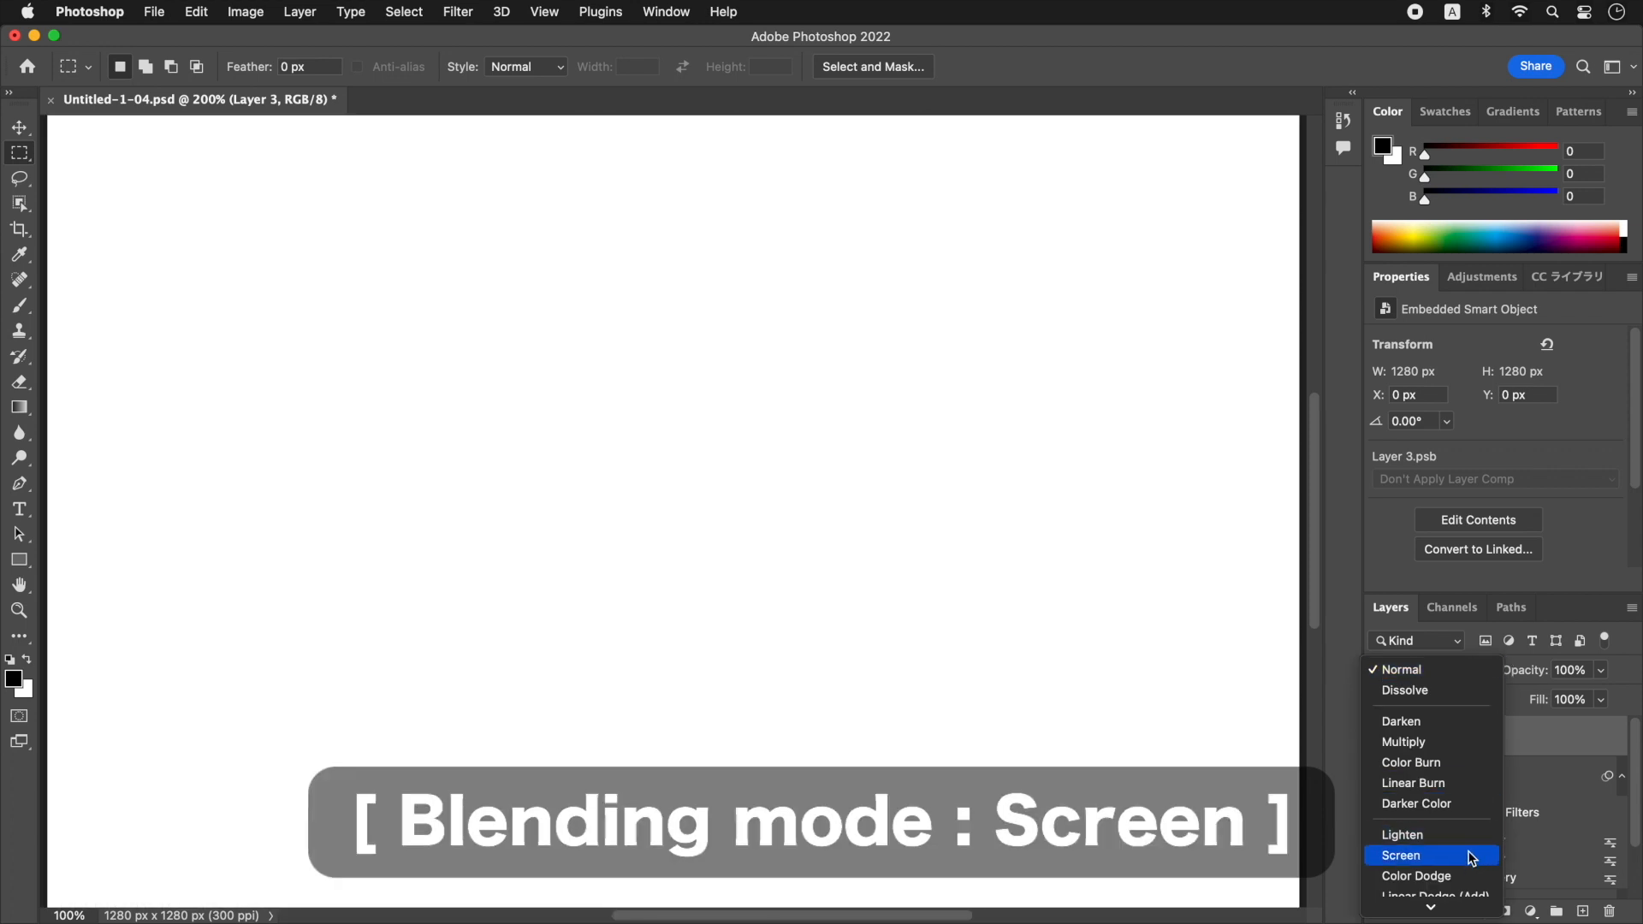
click(1471, 858)
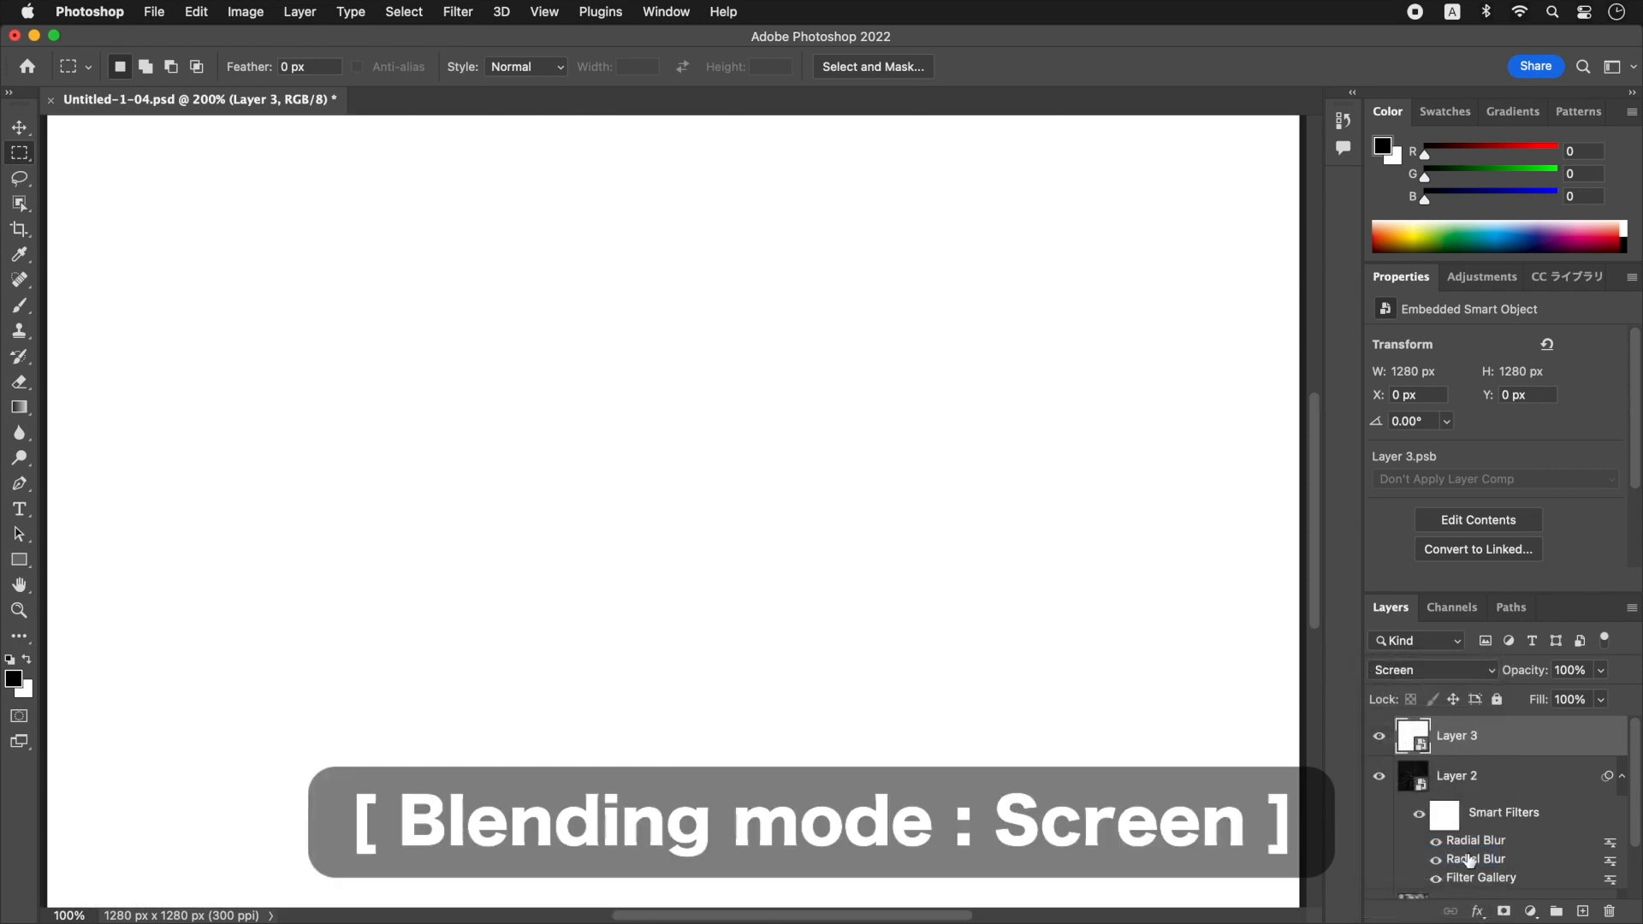
- Apply the Filter Gallery's Stained Glass and Stamp filters to Layer 3, with Stamp at Light/Dark Balance 25 and Smoothness 25
click(461, 14)
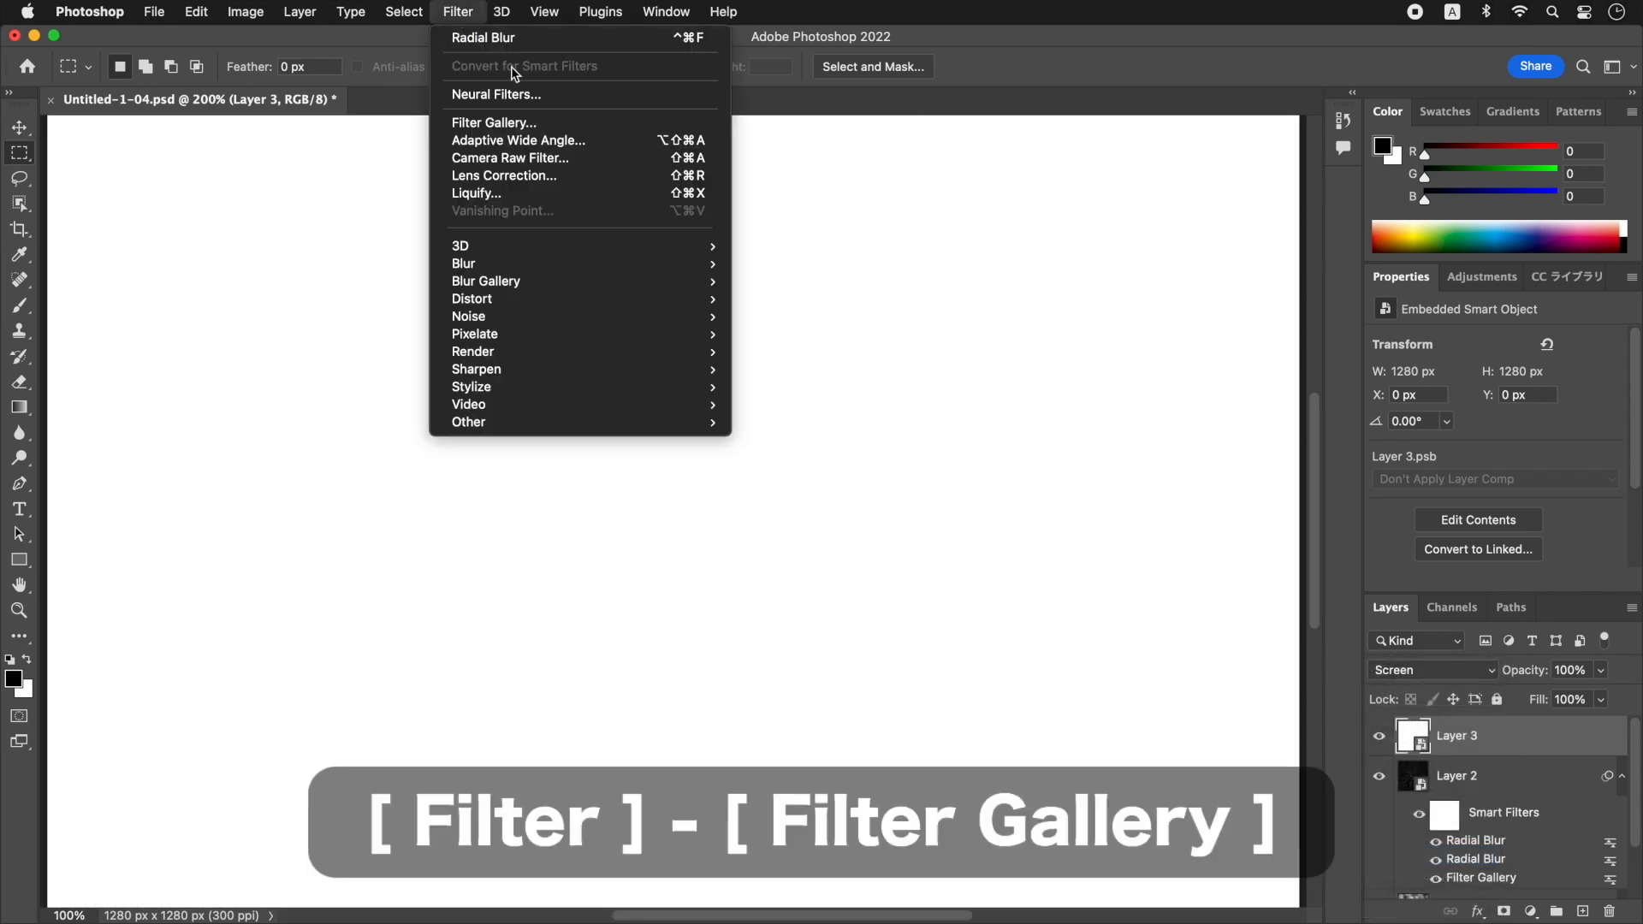
click(566, 130)
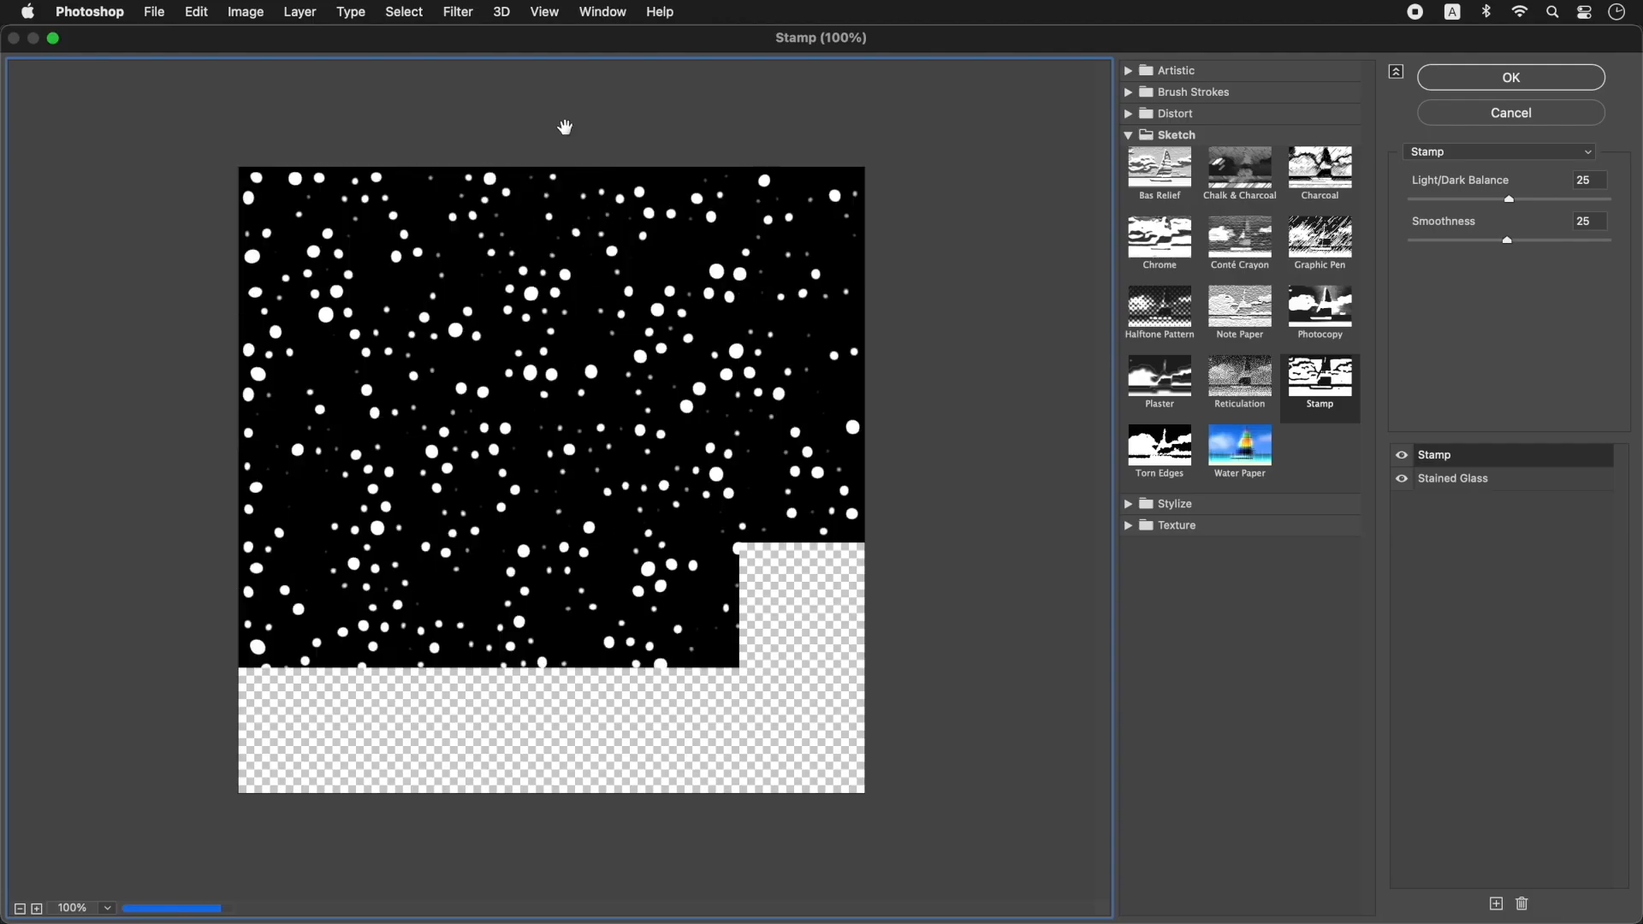
click(1539, 80)
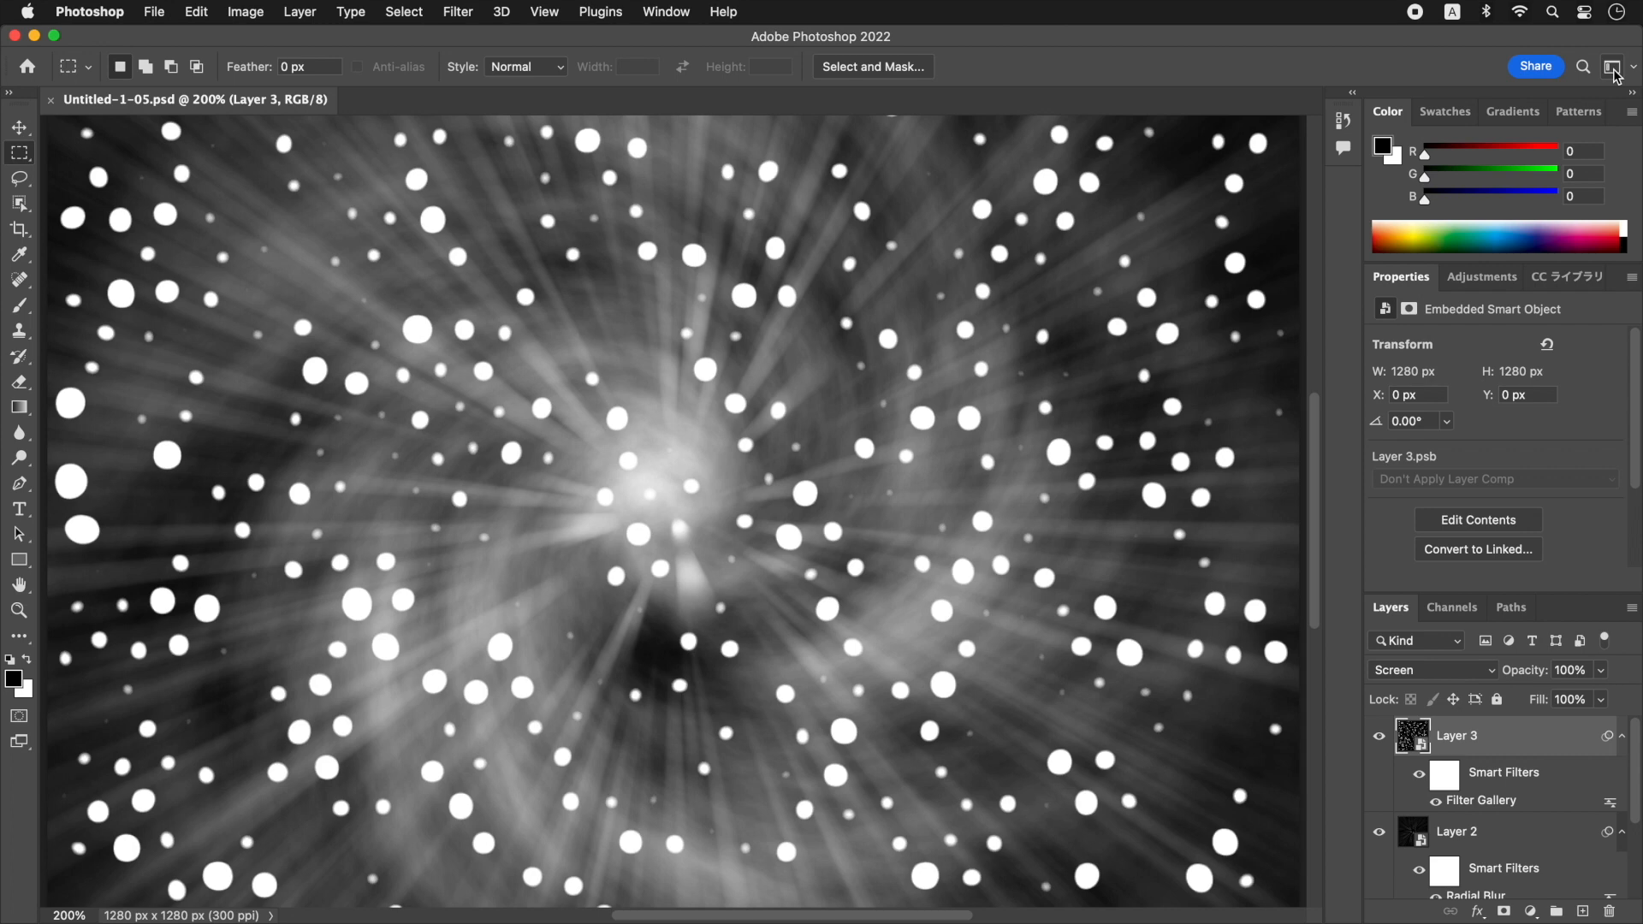
- Apply a Radial Blur to Layer 3 with the Zoom method, Best quality and an amount of 66
click(462, 13)
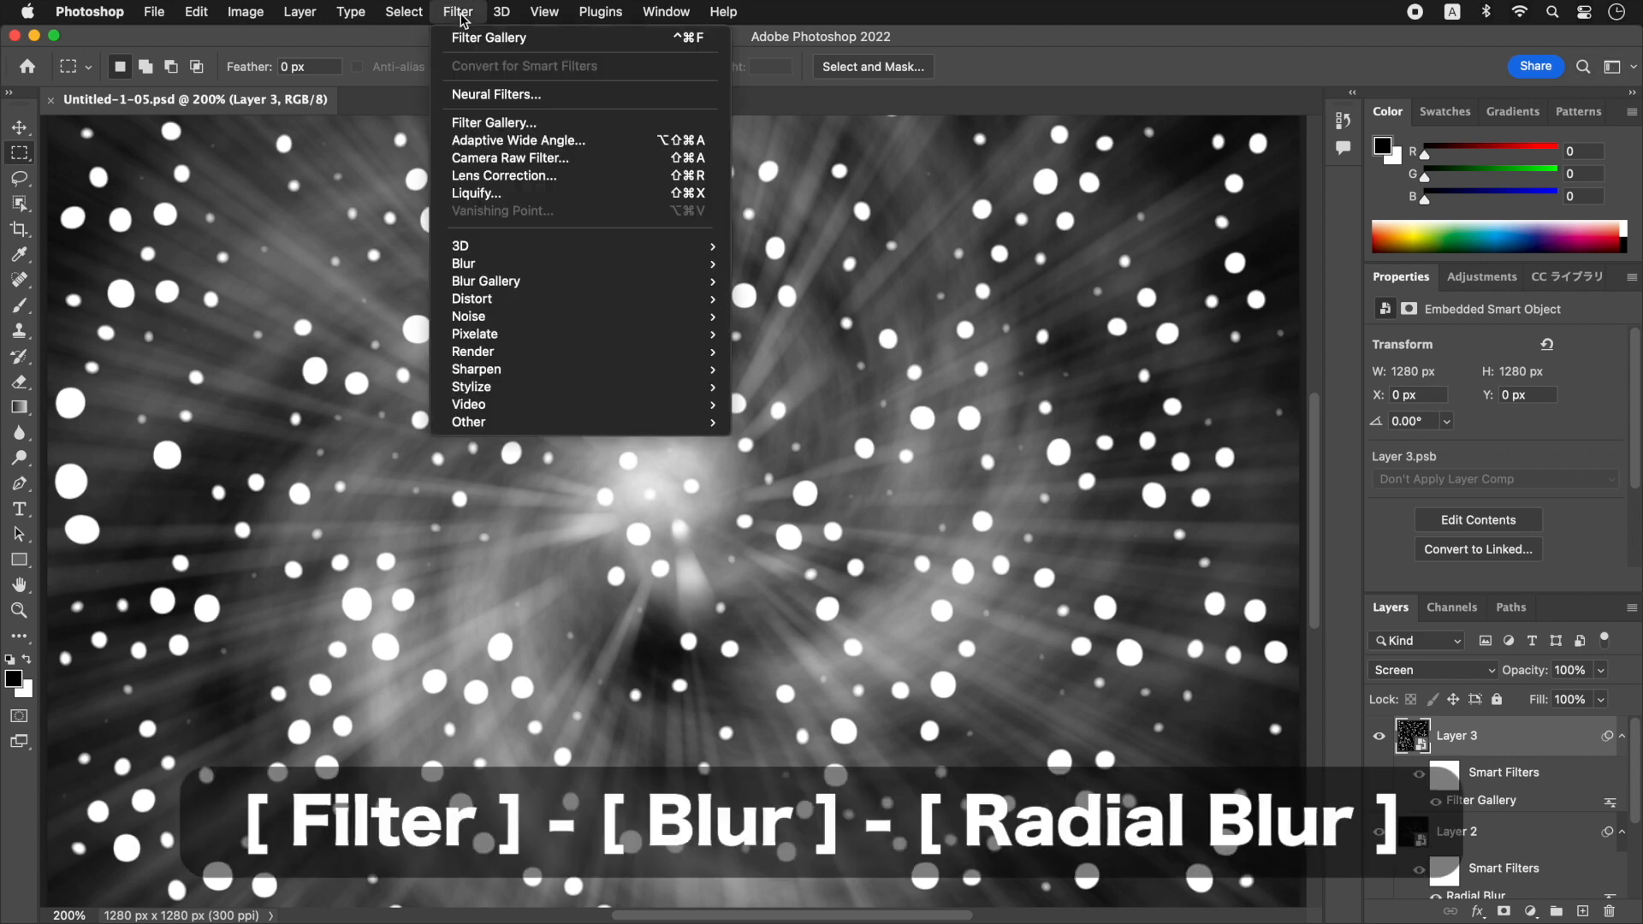
mouse_move(514, 266)
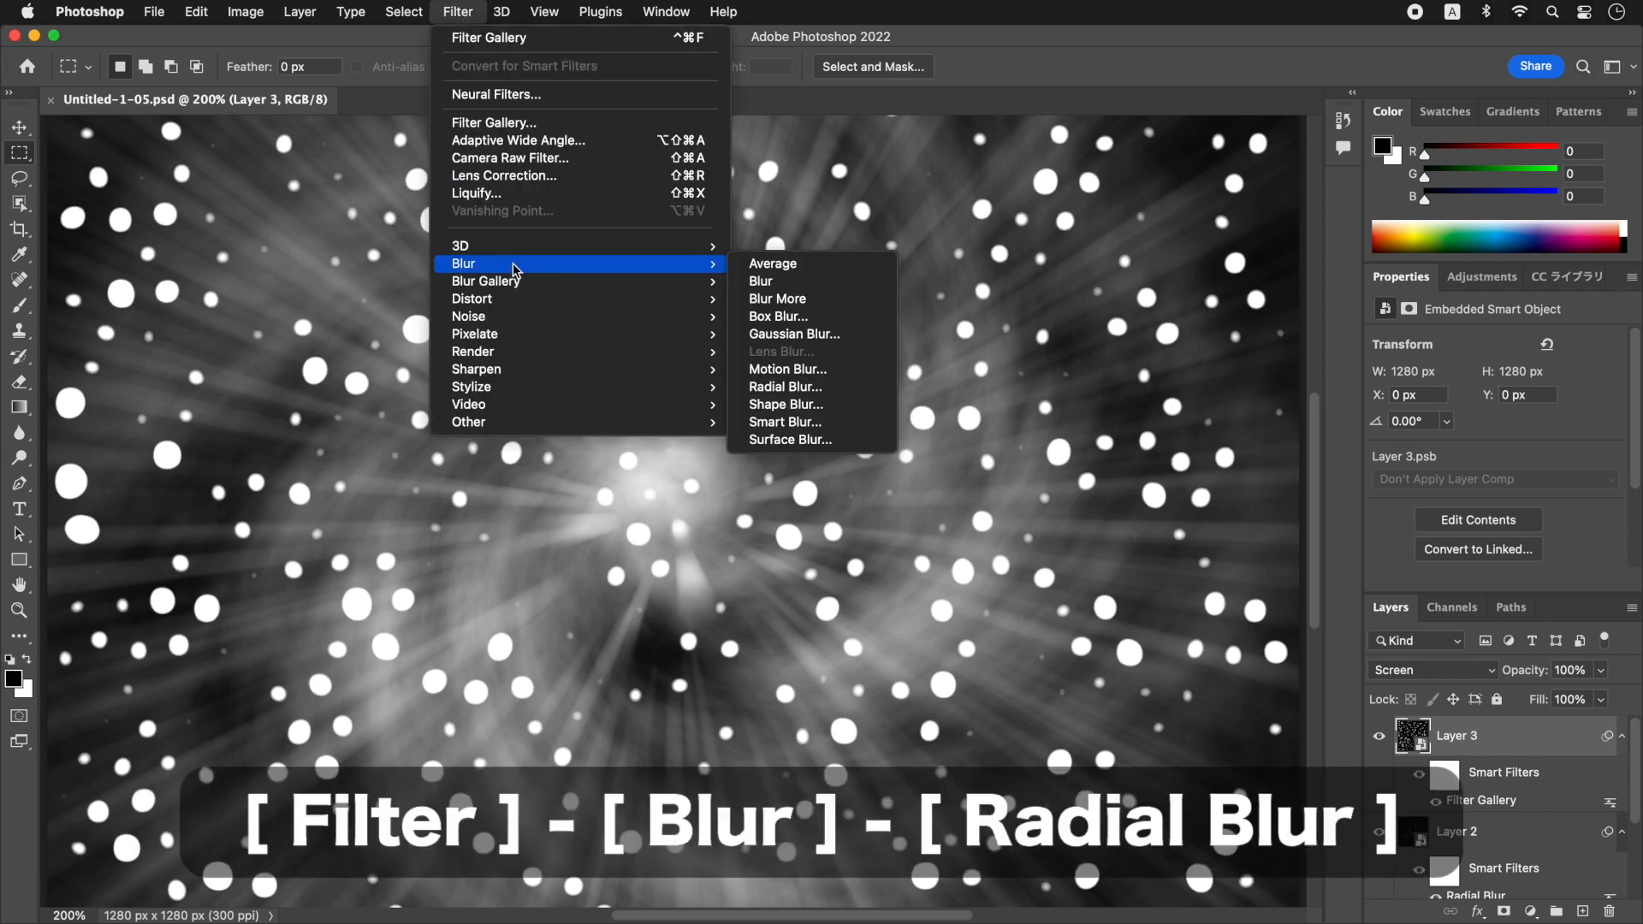
click(850, 394)
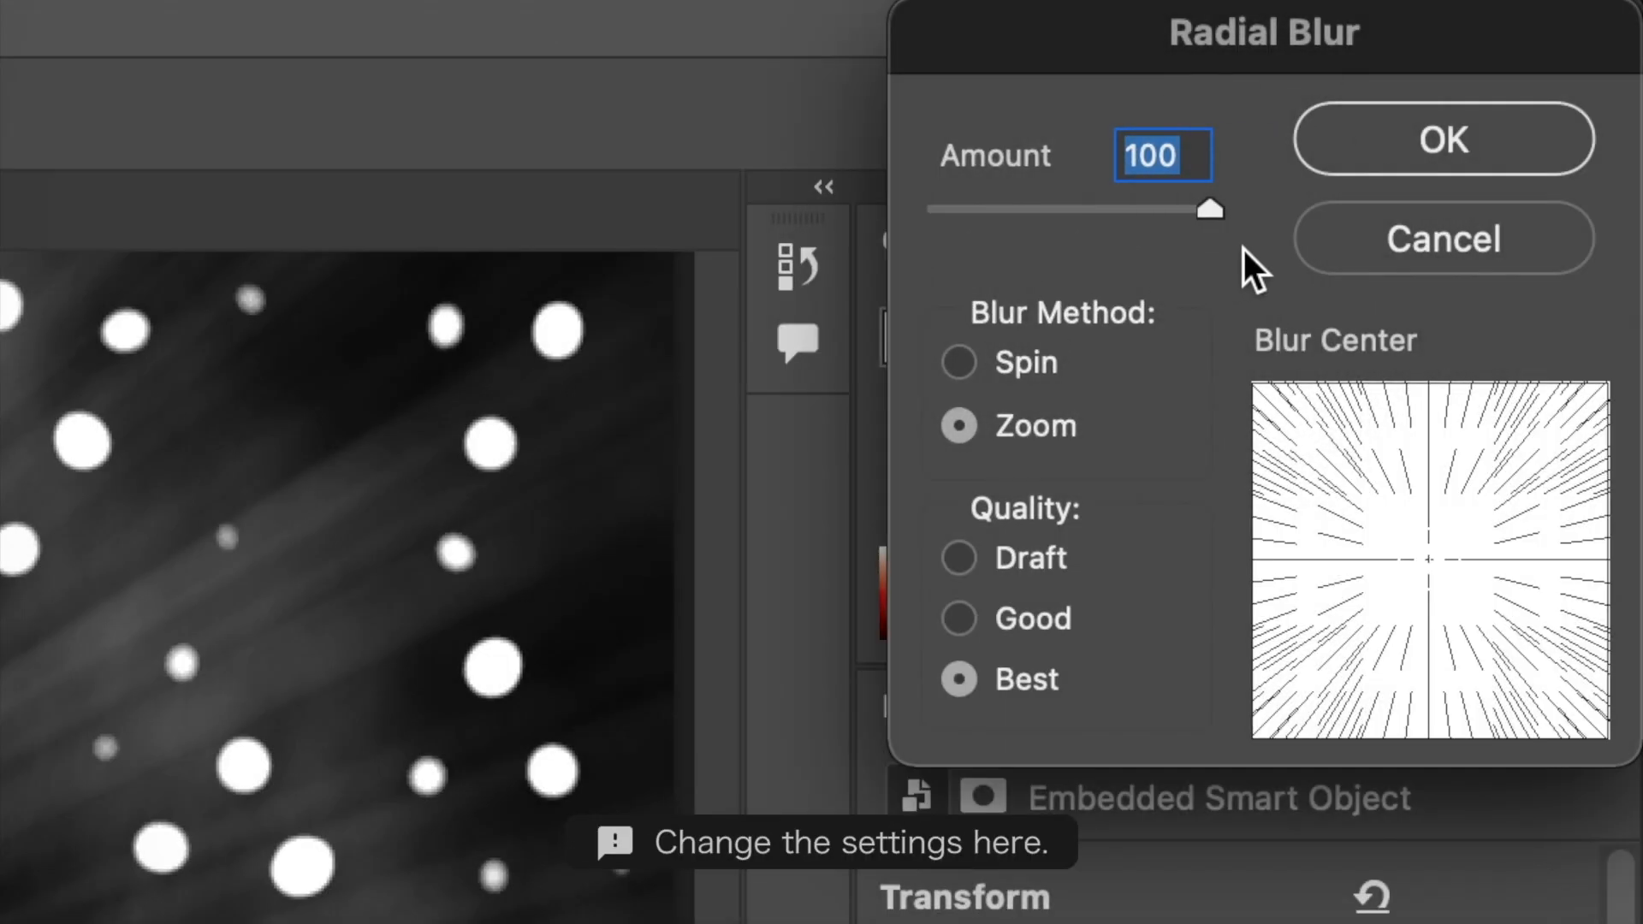
key(shift+Down)
key(shift+Down)
key(shift+Down)
key(Down)
key(Down)
key(Down)
key(Down)
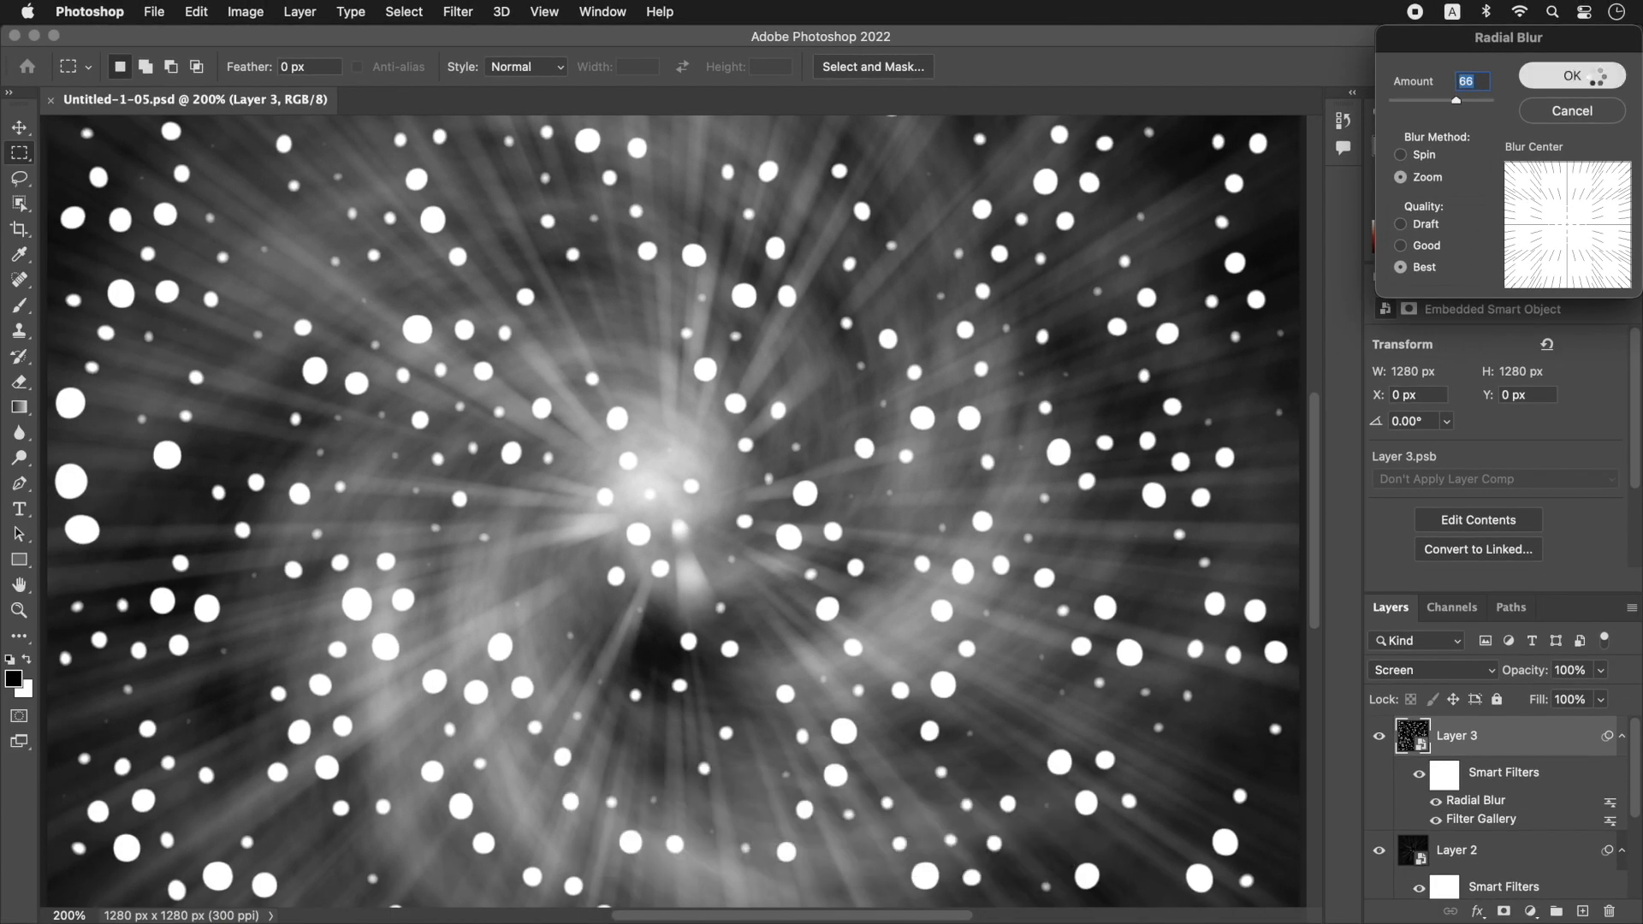
click(1594, 74)
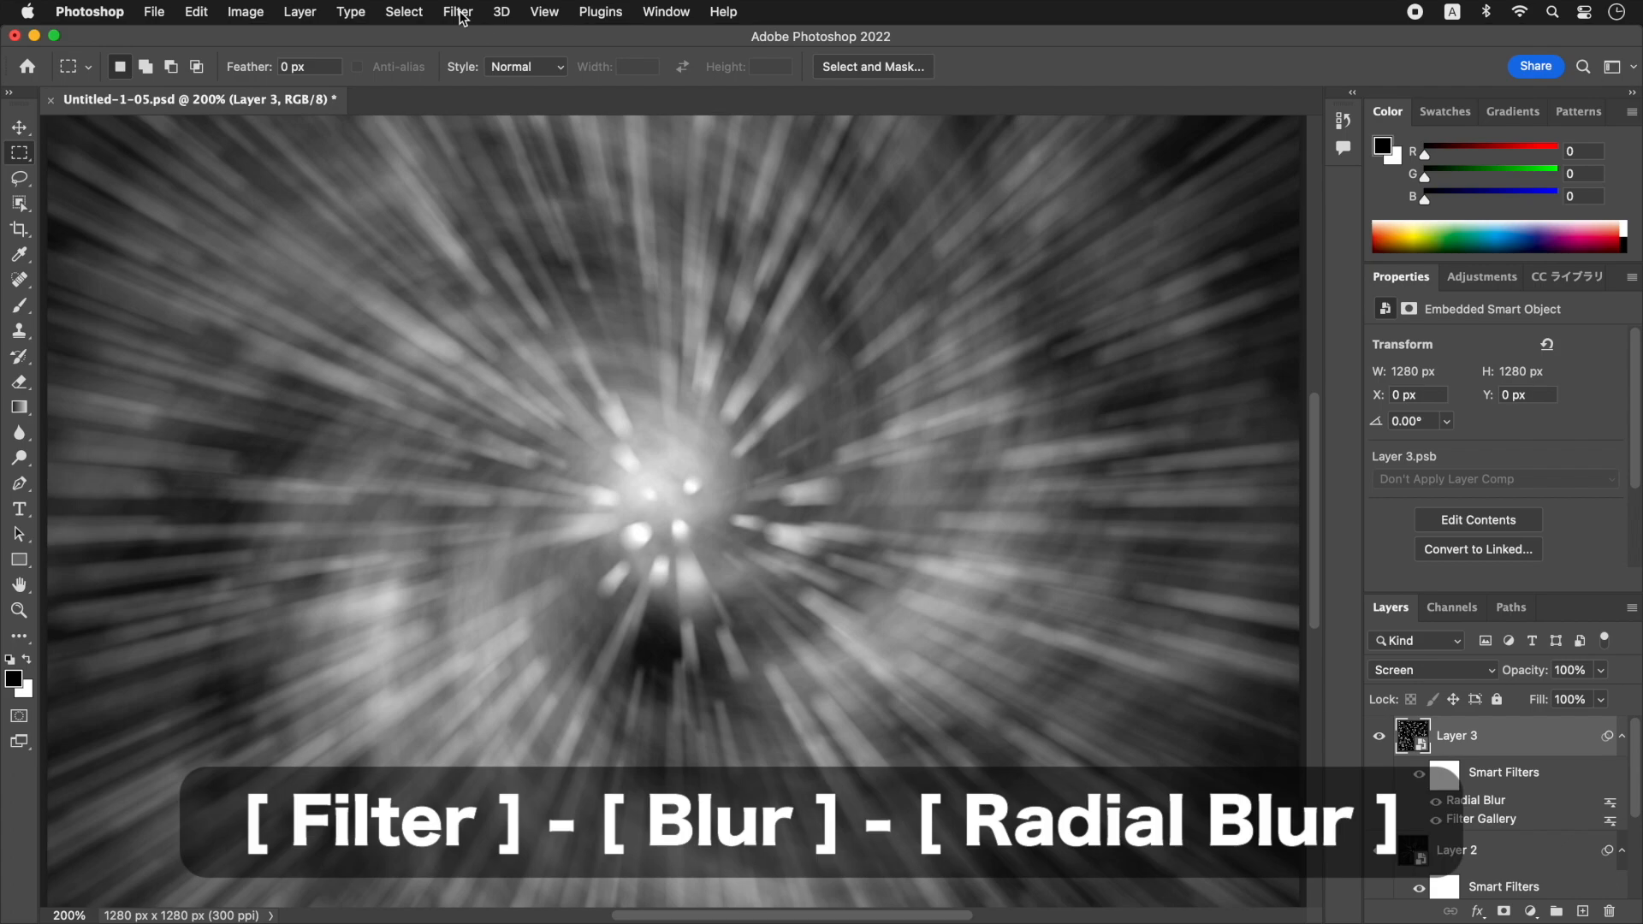
- Add a second Radial Blur to Layer 3 with the same settings: Zoom, Best quality, amount 66
click(457, 11)
mouse_move(525, 269)
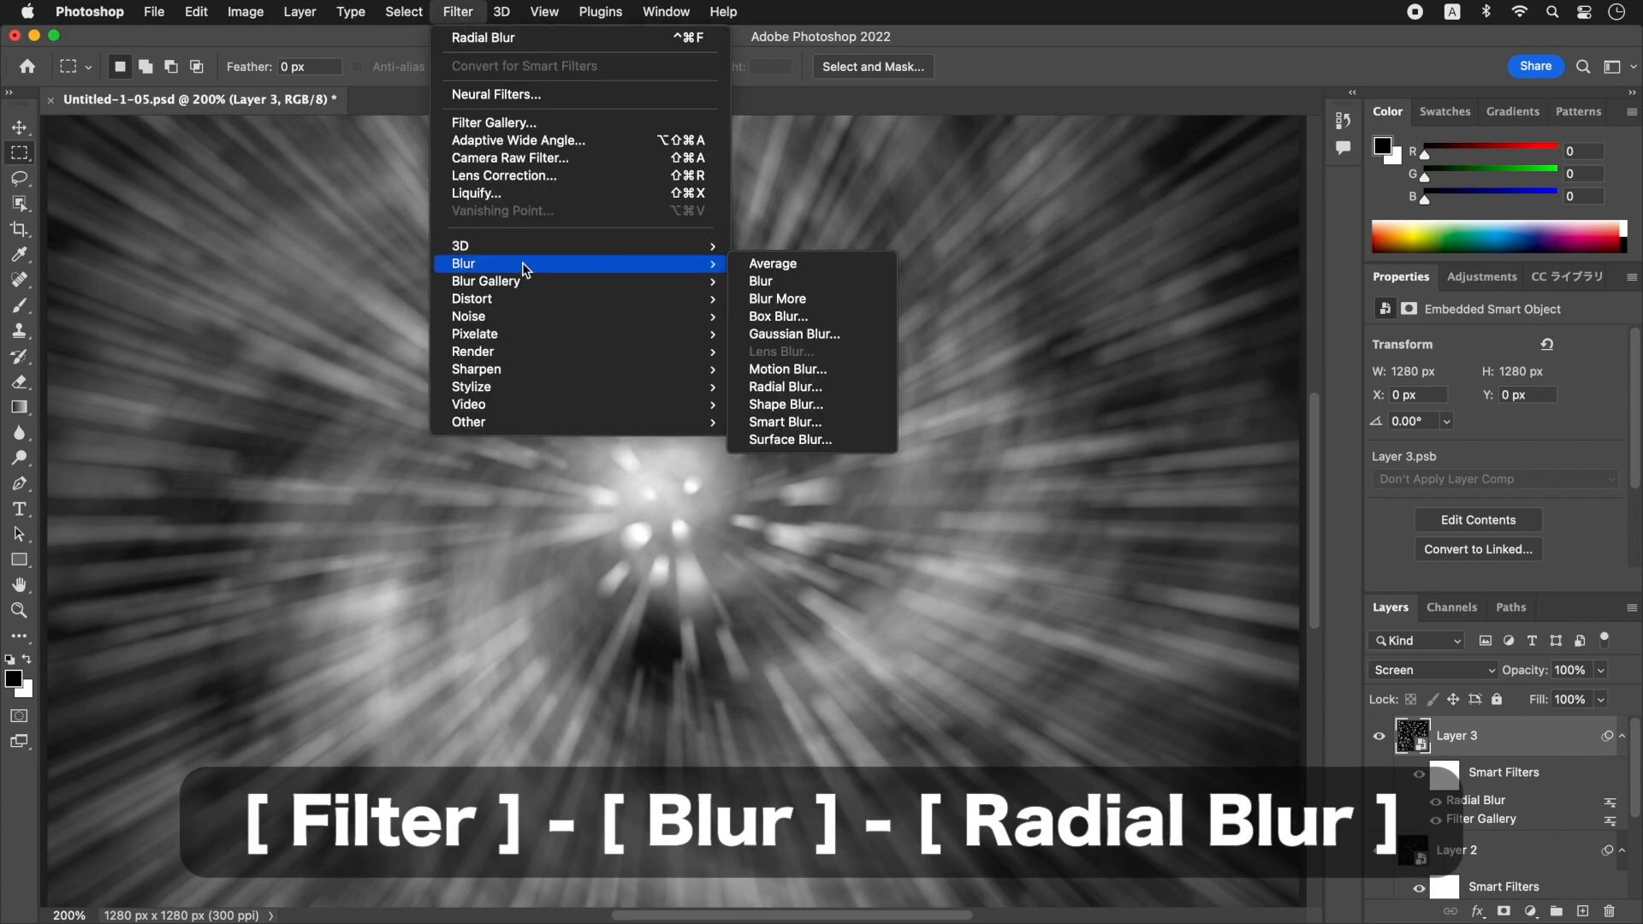
click(847, 387)
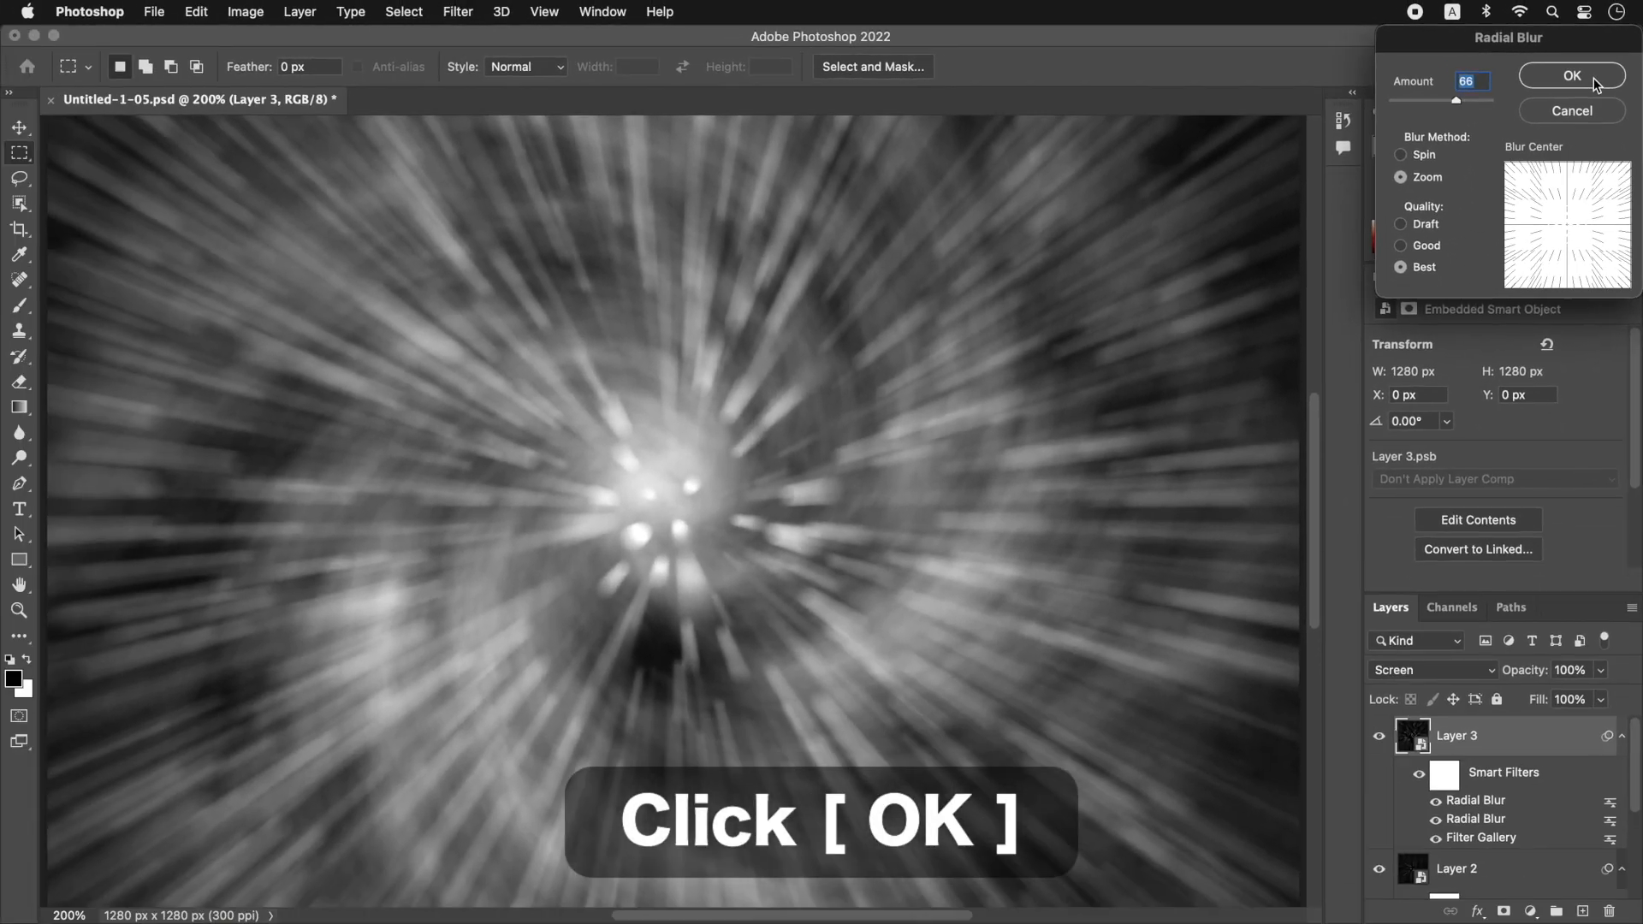
click(1501, 149)
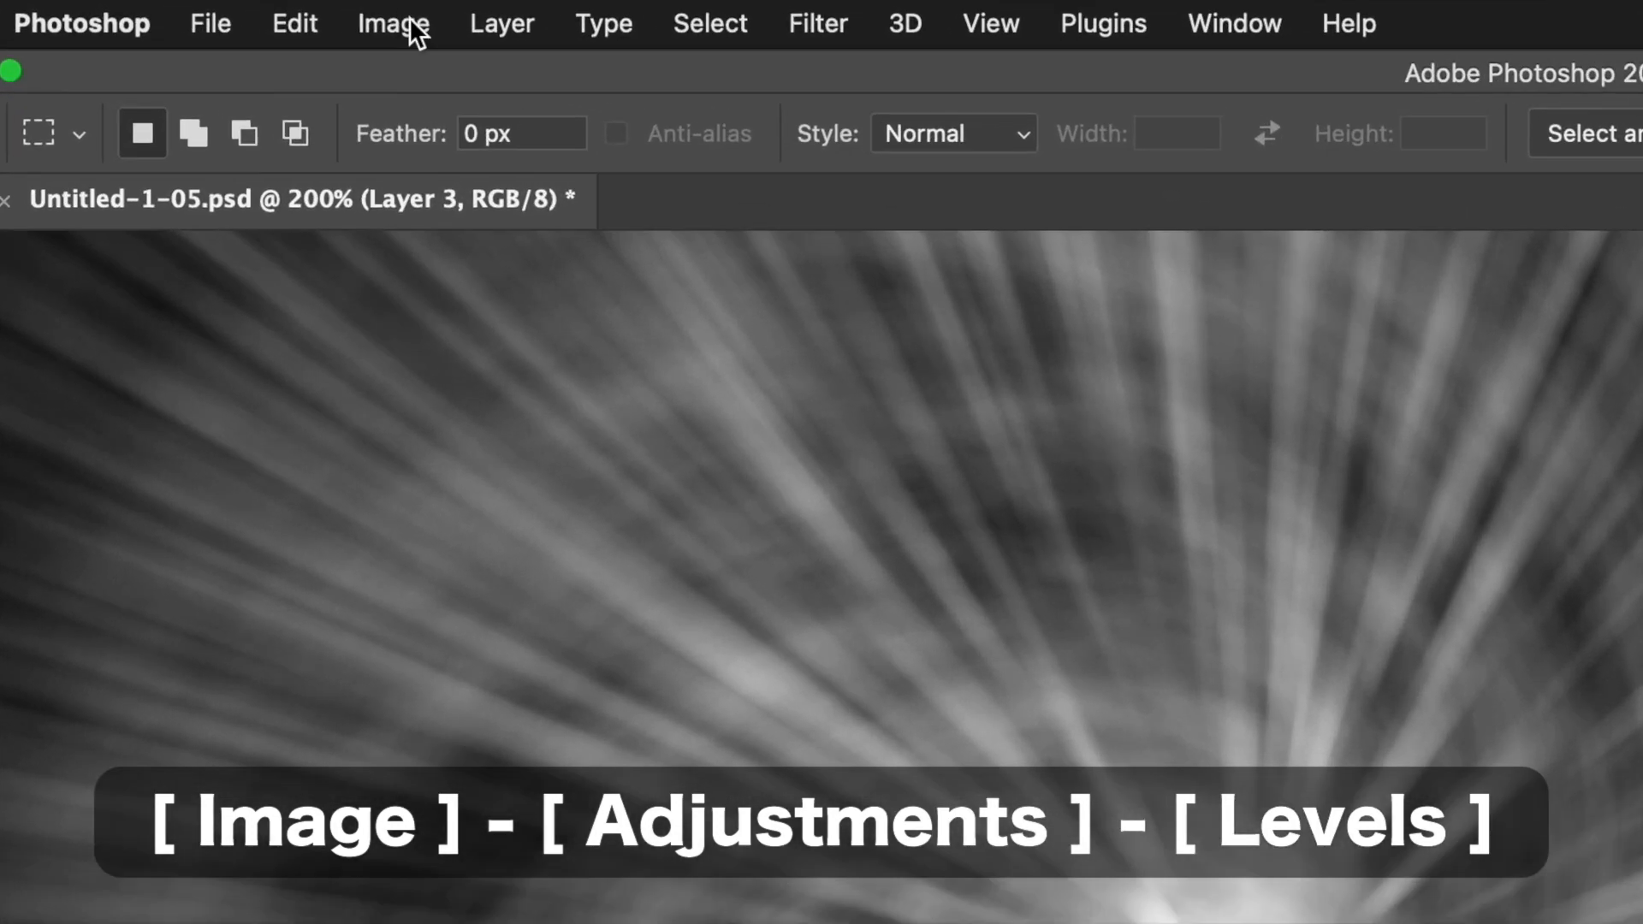
- Start a Levels adjustment on Layer 3 and set the black input level to 15
click(254, 9)
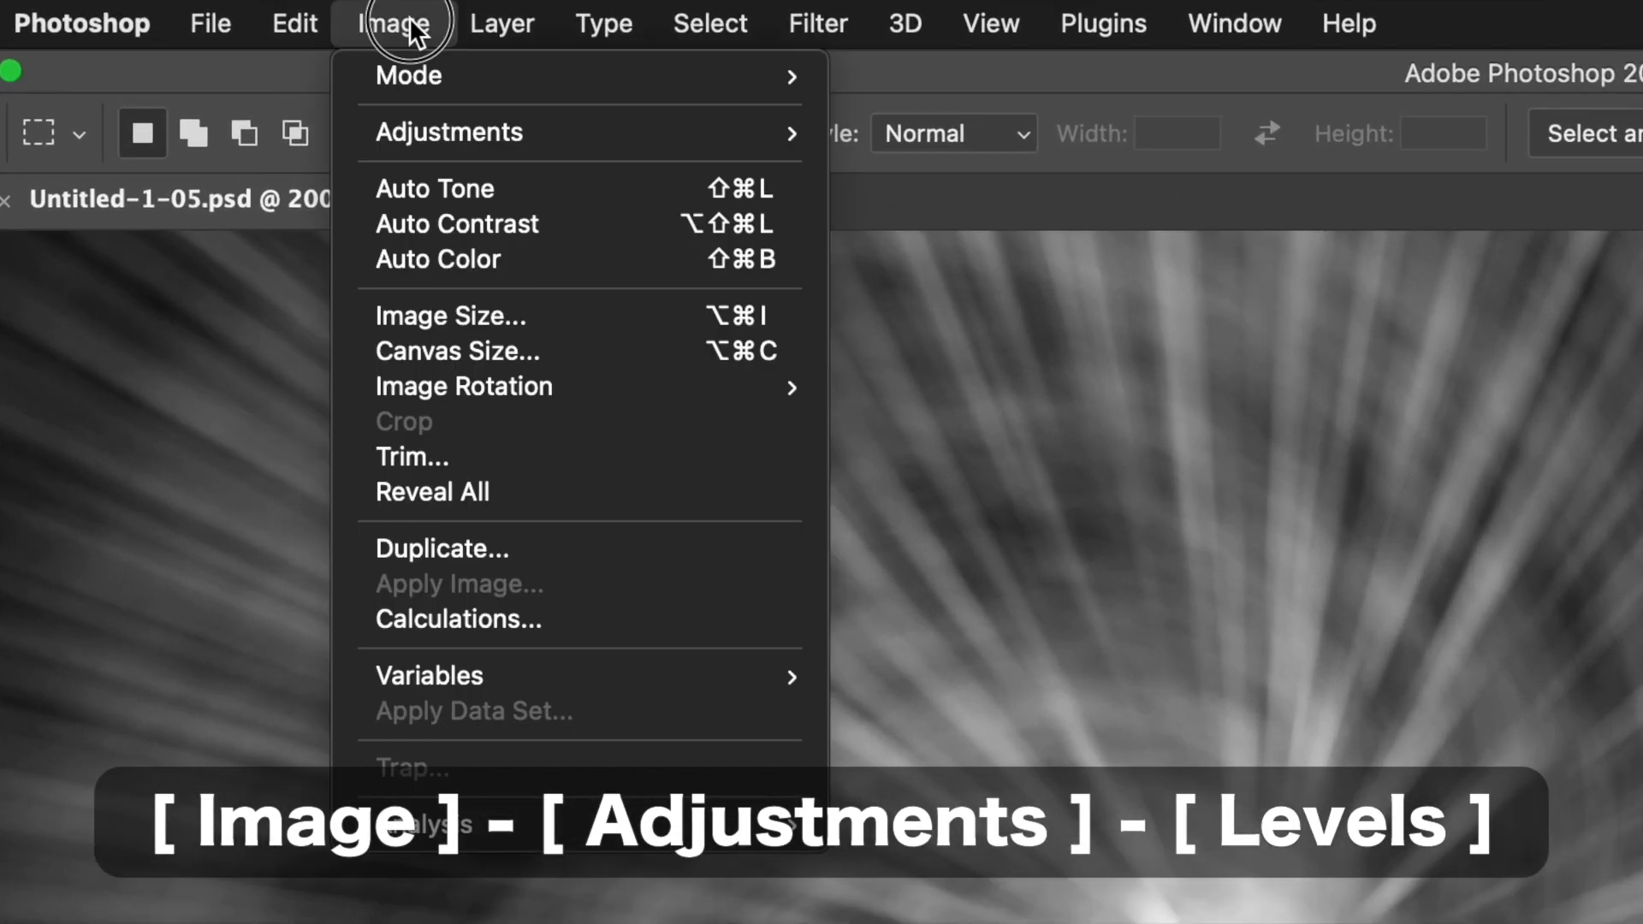
mouse_move(429, 124)
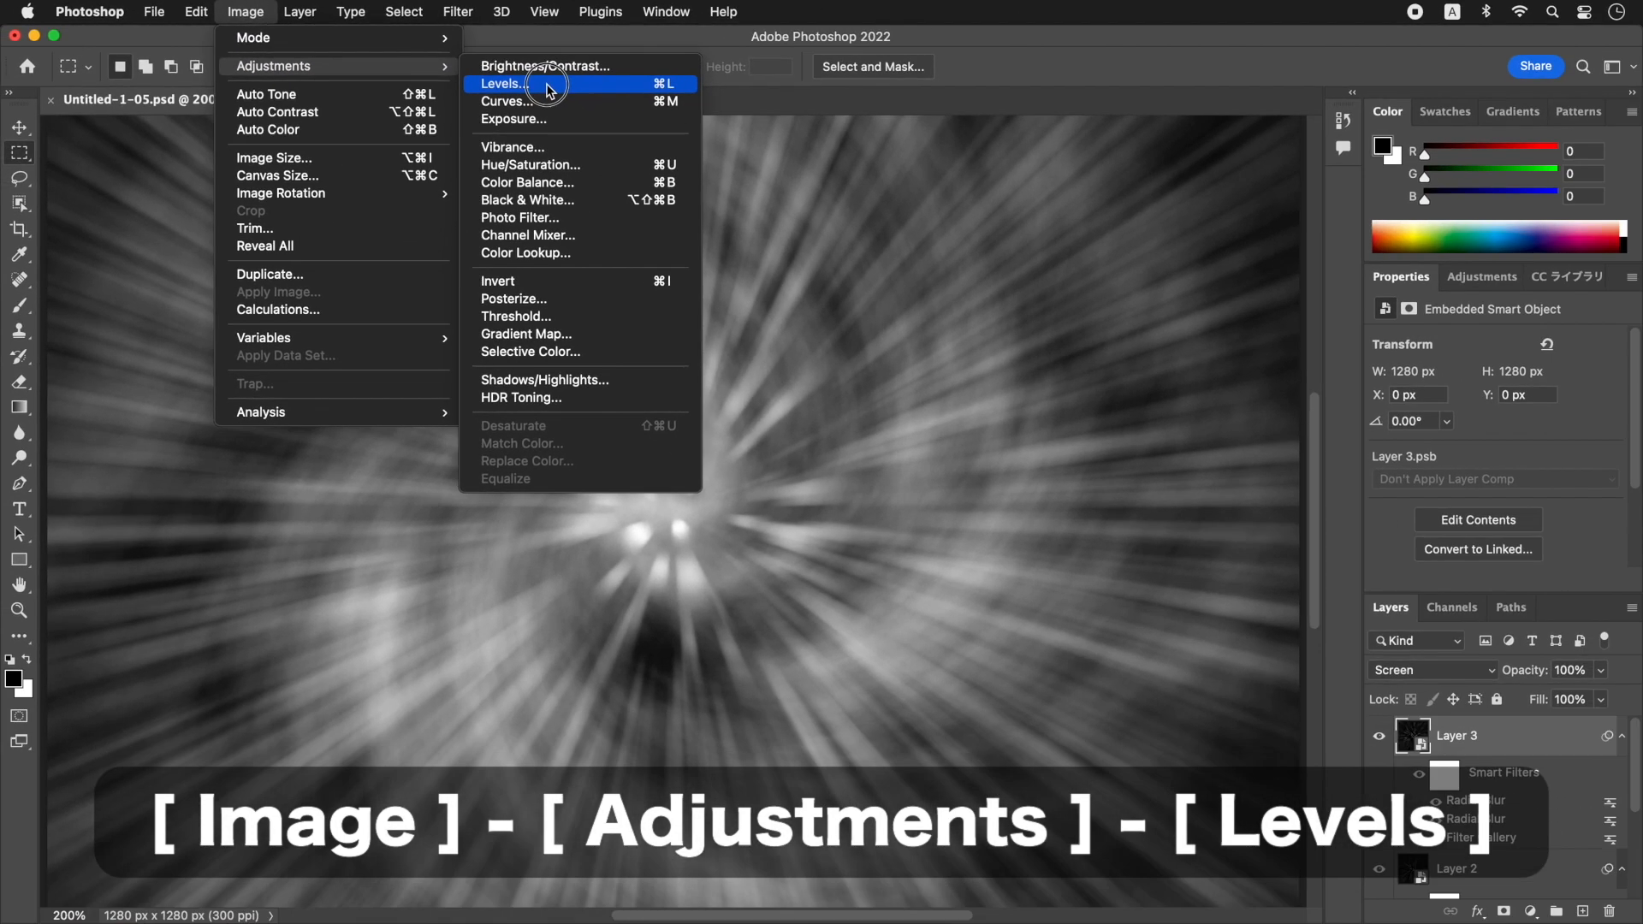
click(549, 89)
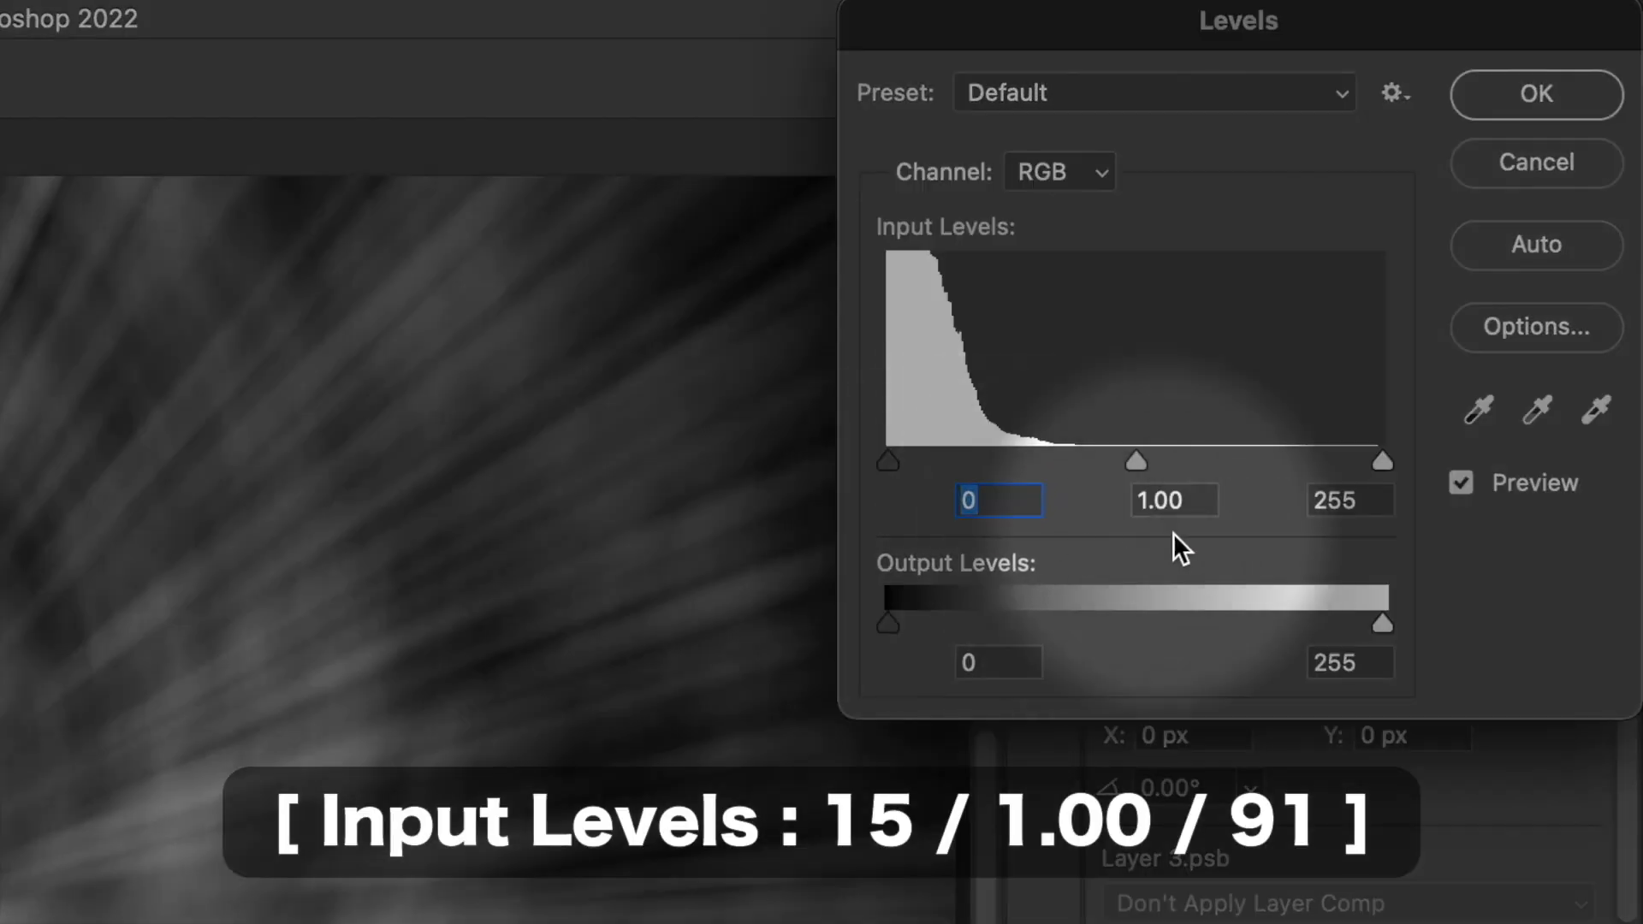
key(shift+Up)
key(Up)
key(Up)
key(Up)
key(Up)
key(Up)
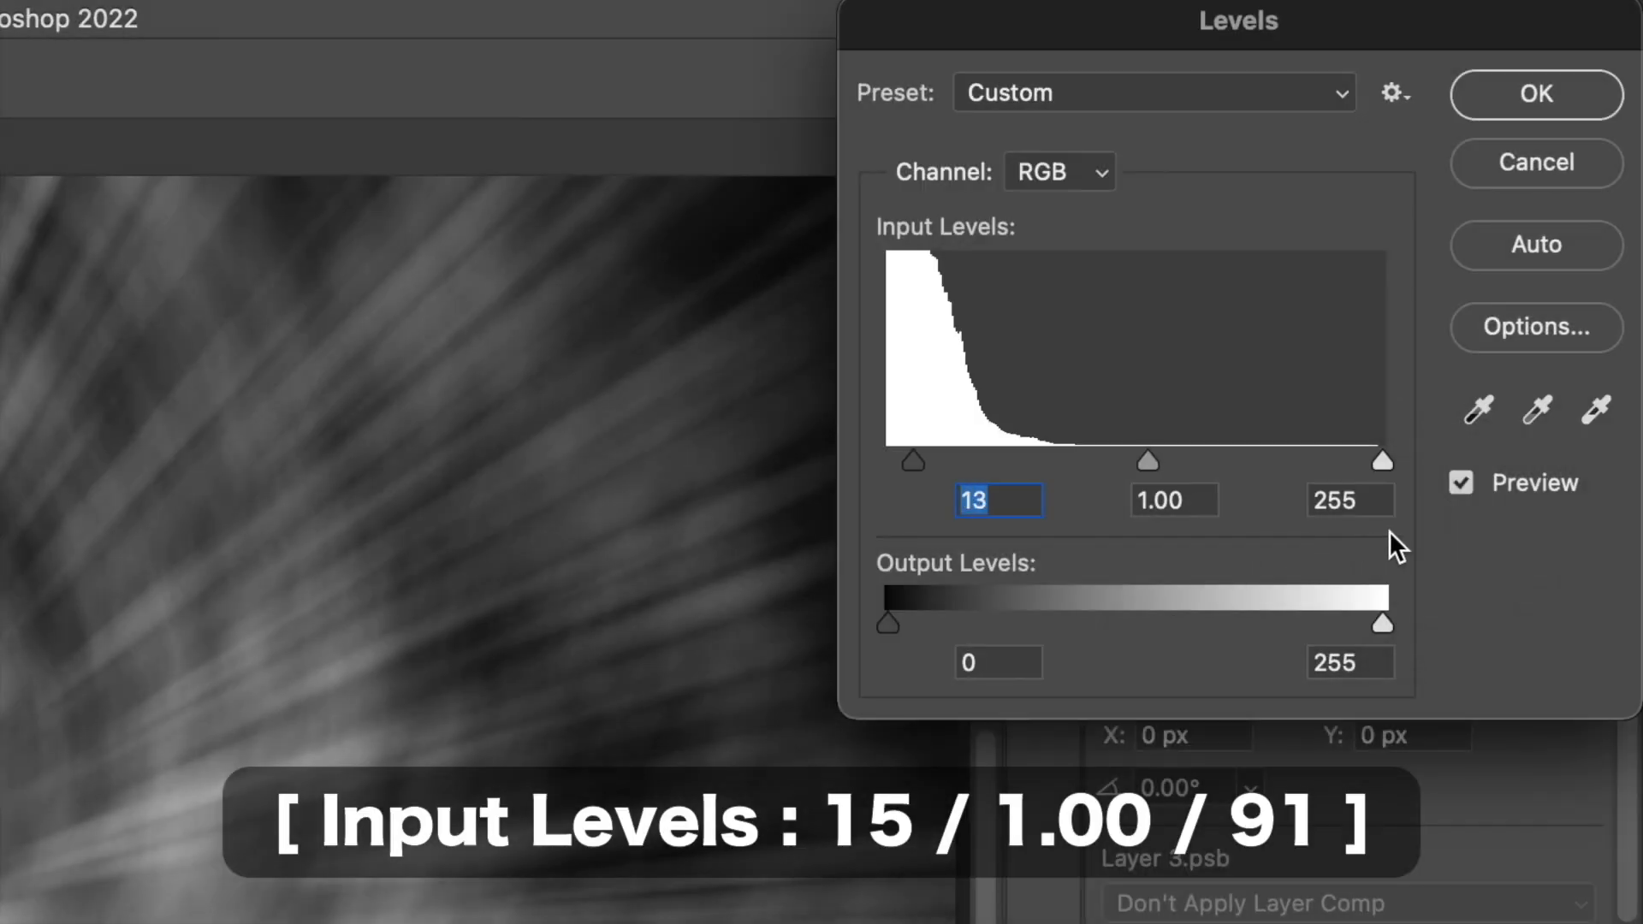
- Set the white input level to 91 and apply the Levels adjustment to Layer 3
click(1387, 501)
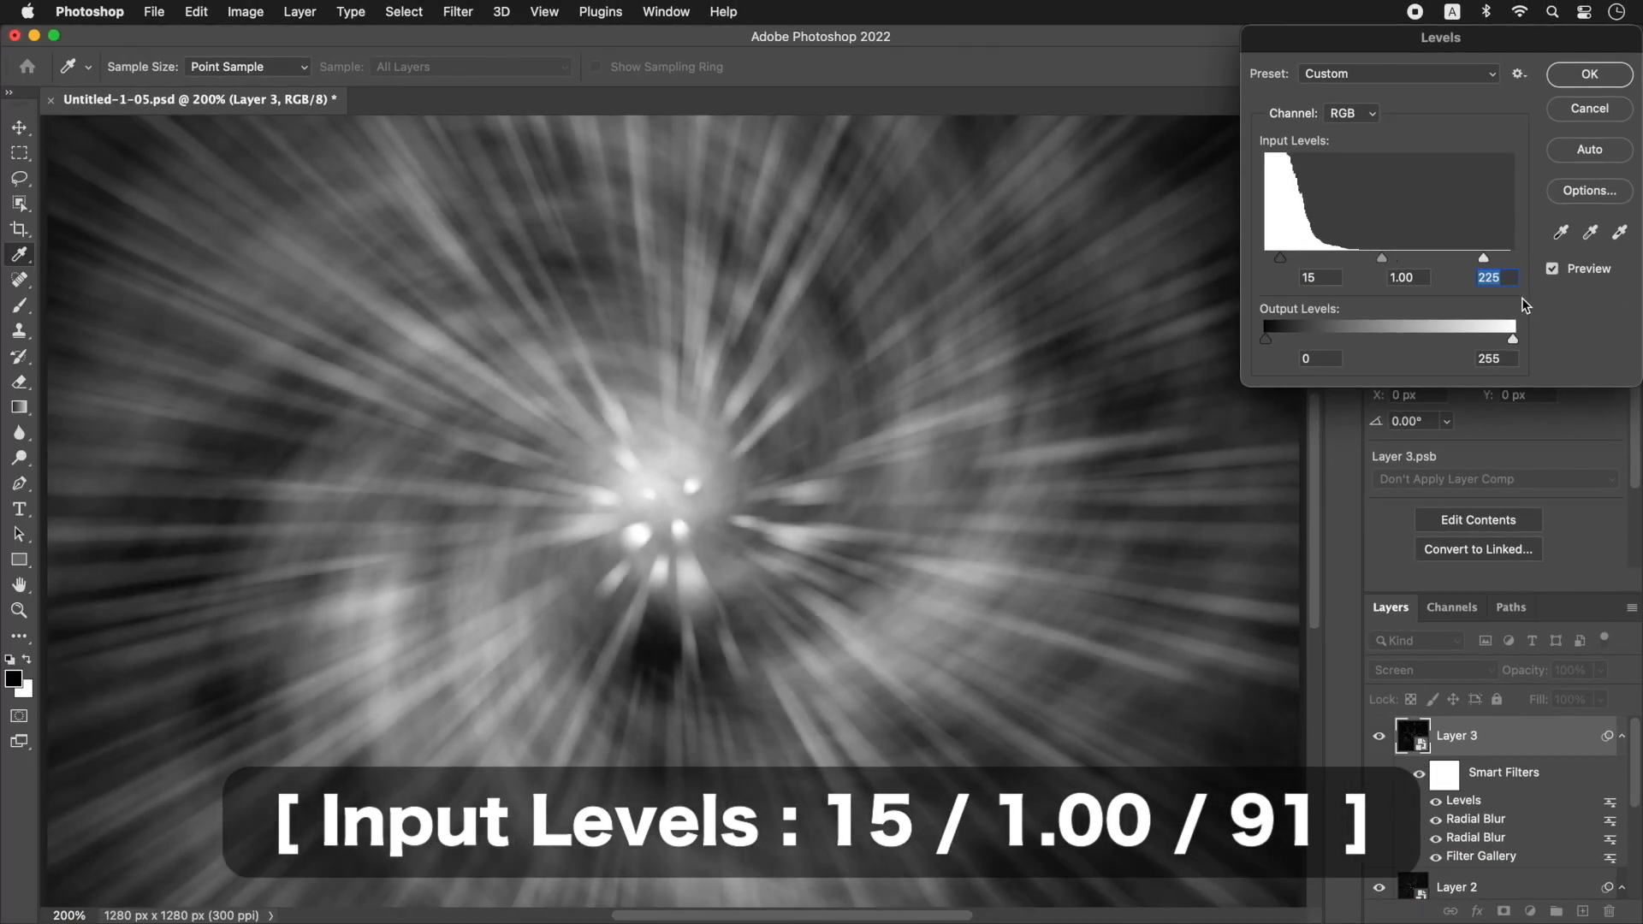
key(shift+Down)
key(shift+Down)
key(shift+Down)
key(shift+Down)
key(shift+Down)
key(shift+Down)
key(shift+Down)
key(shift+Down)
key(shift+Down)
key(shift+Down)
key(shift+Down)
key(shift+Down)
key(shift+Down)
key(shift+Down)
key(Down)
key(Down)
key(Down)
key(Down)
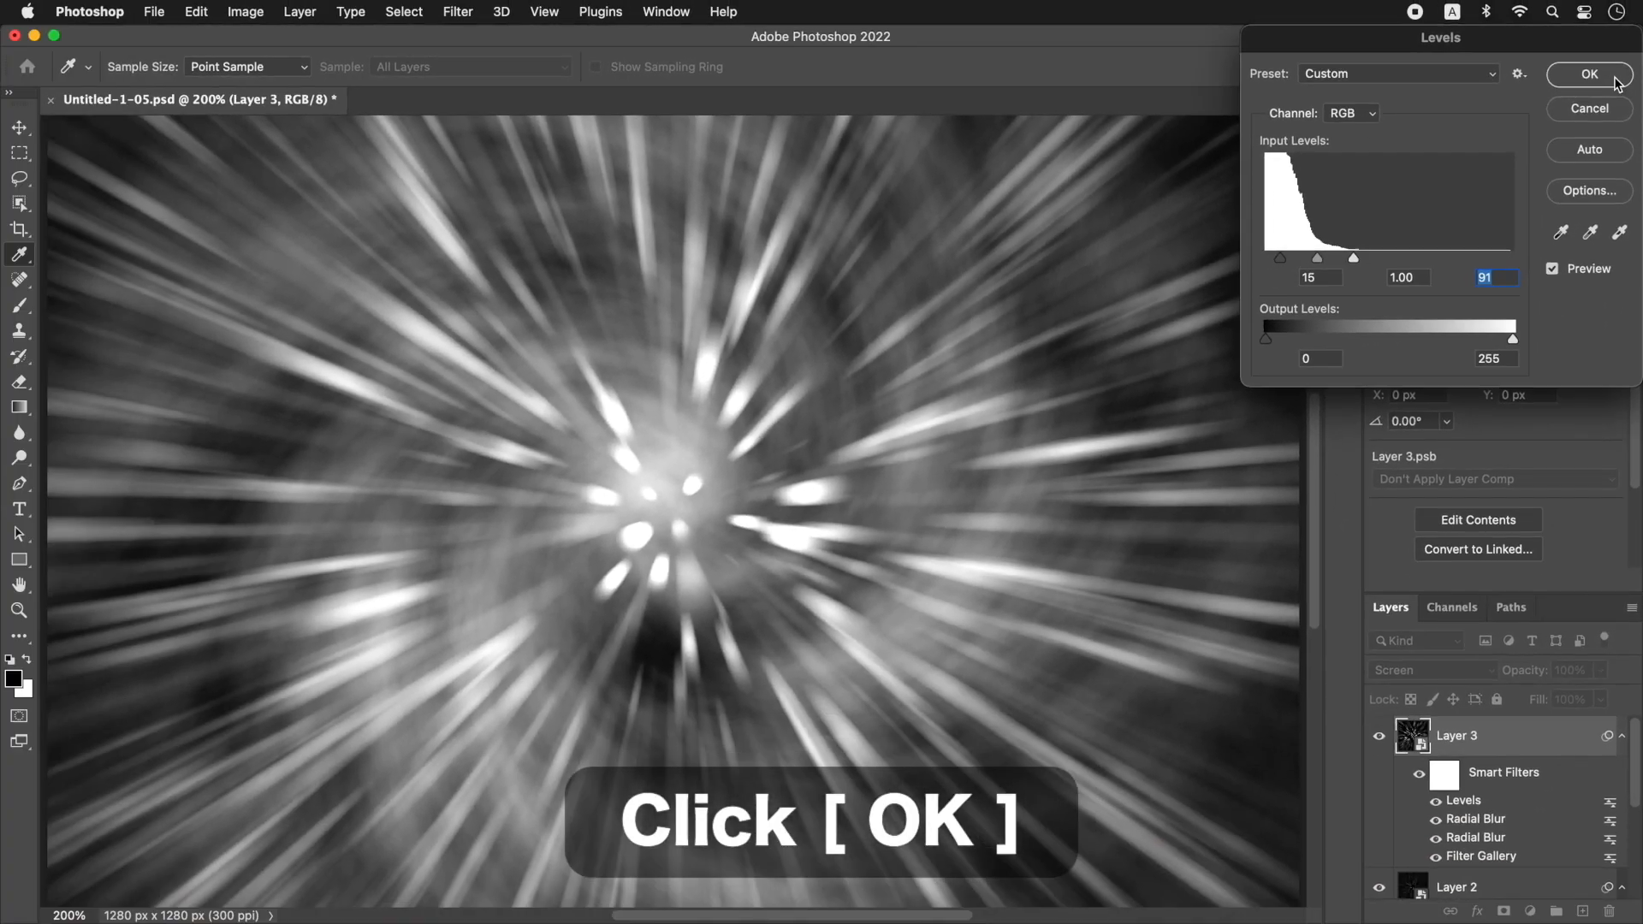
click(1617, 80)
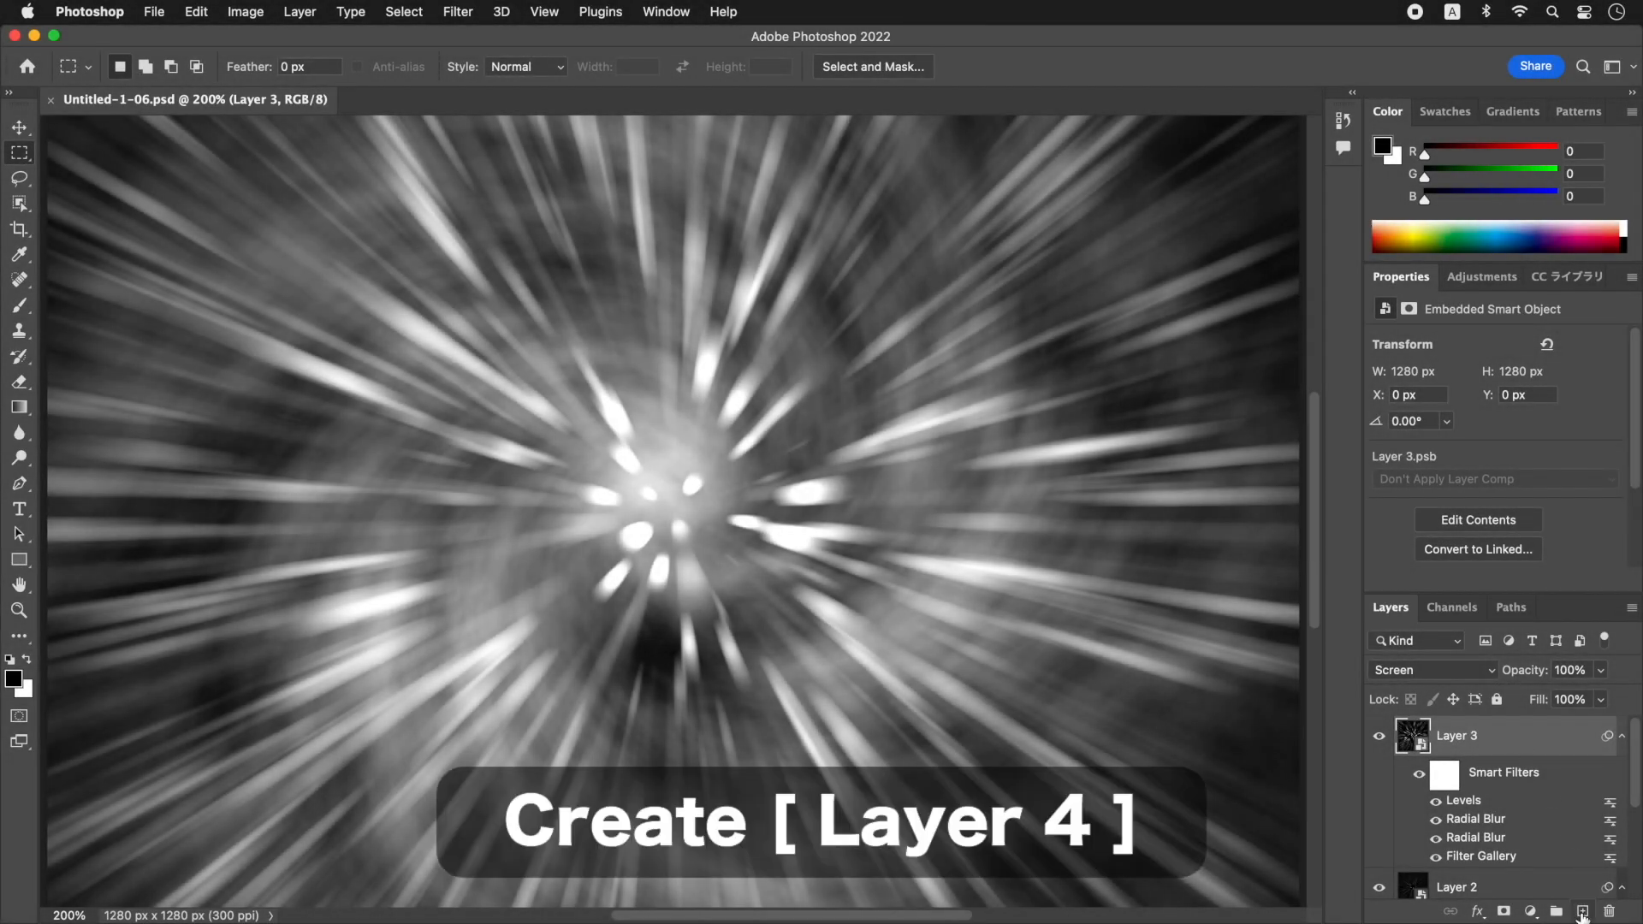
- Add a new layer above Layer 3 and fill it with white in Normal mode at 100% opacity
click(1582, 912)
click(197, 12)
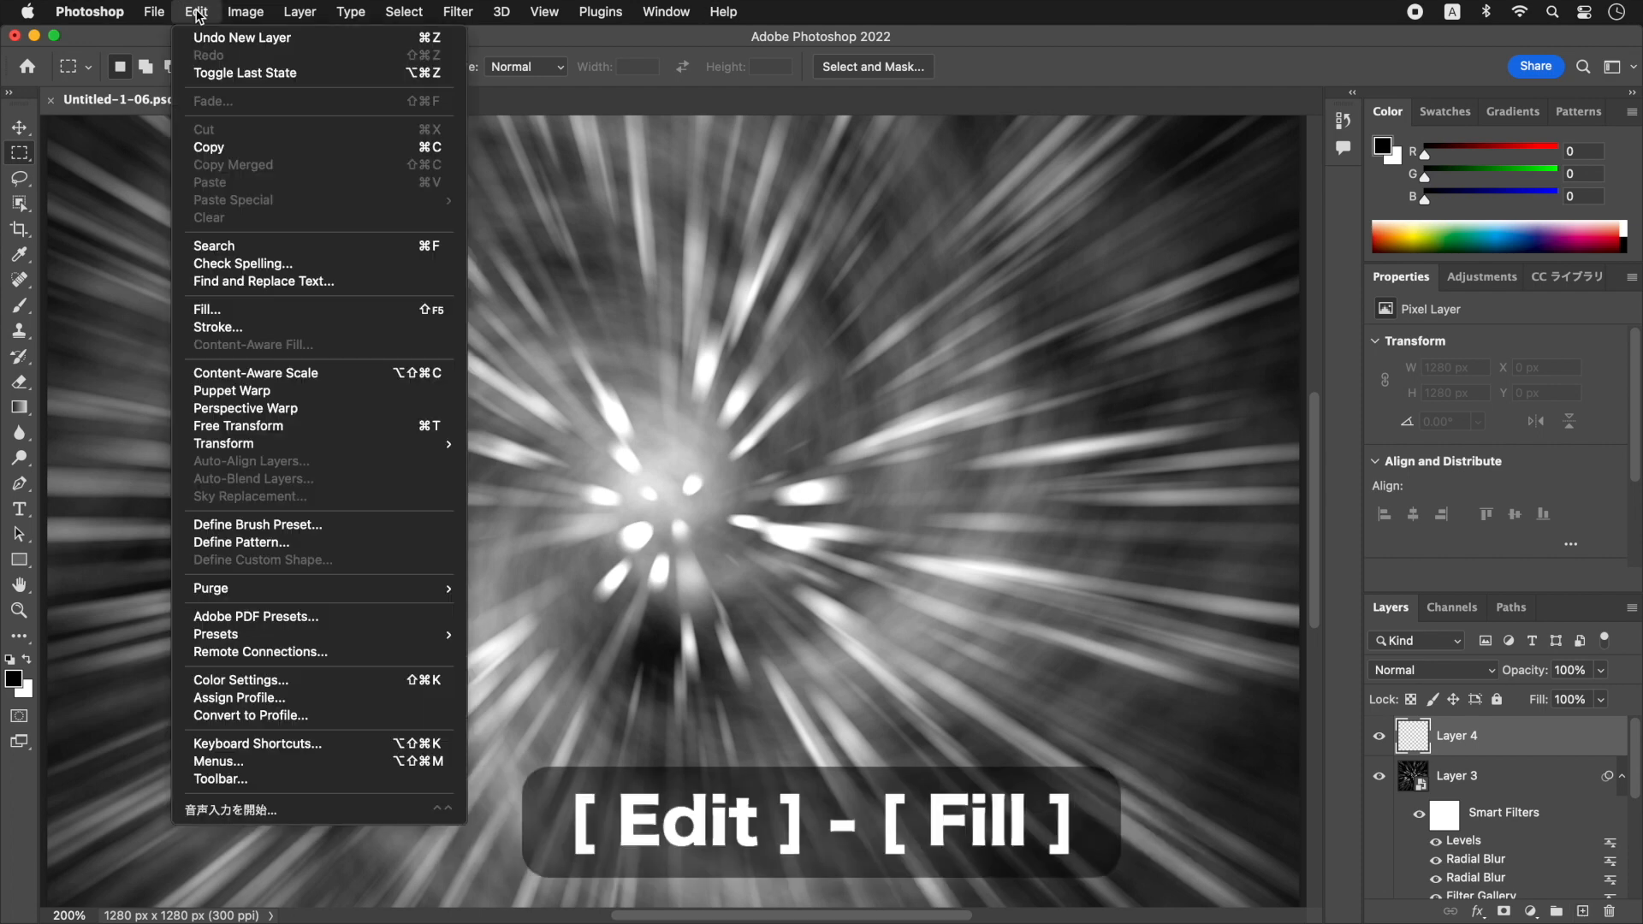
click(246, 310)
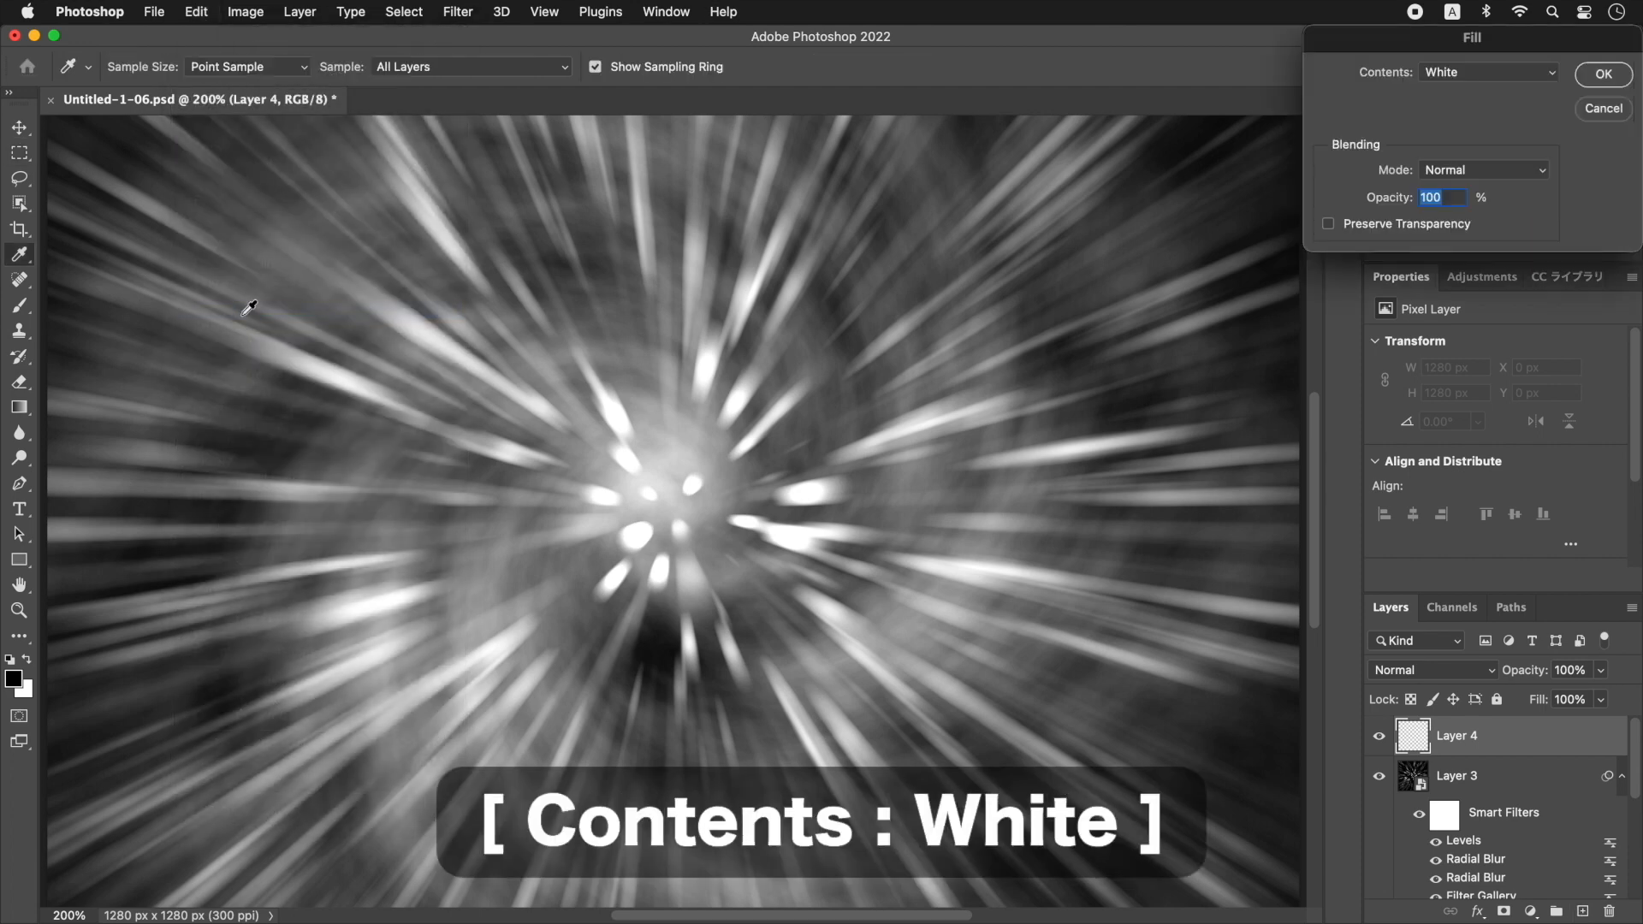
key(Return)
- Convert Layer 4 to a smart object and set its blending mode to Screen
right_click(1491, 741)
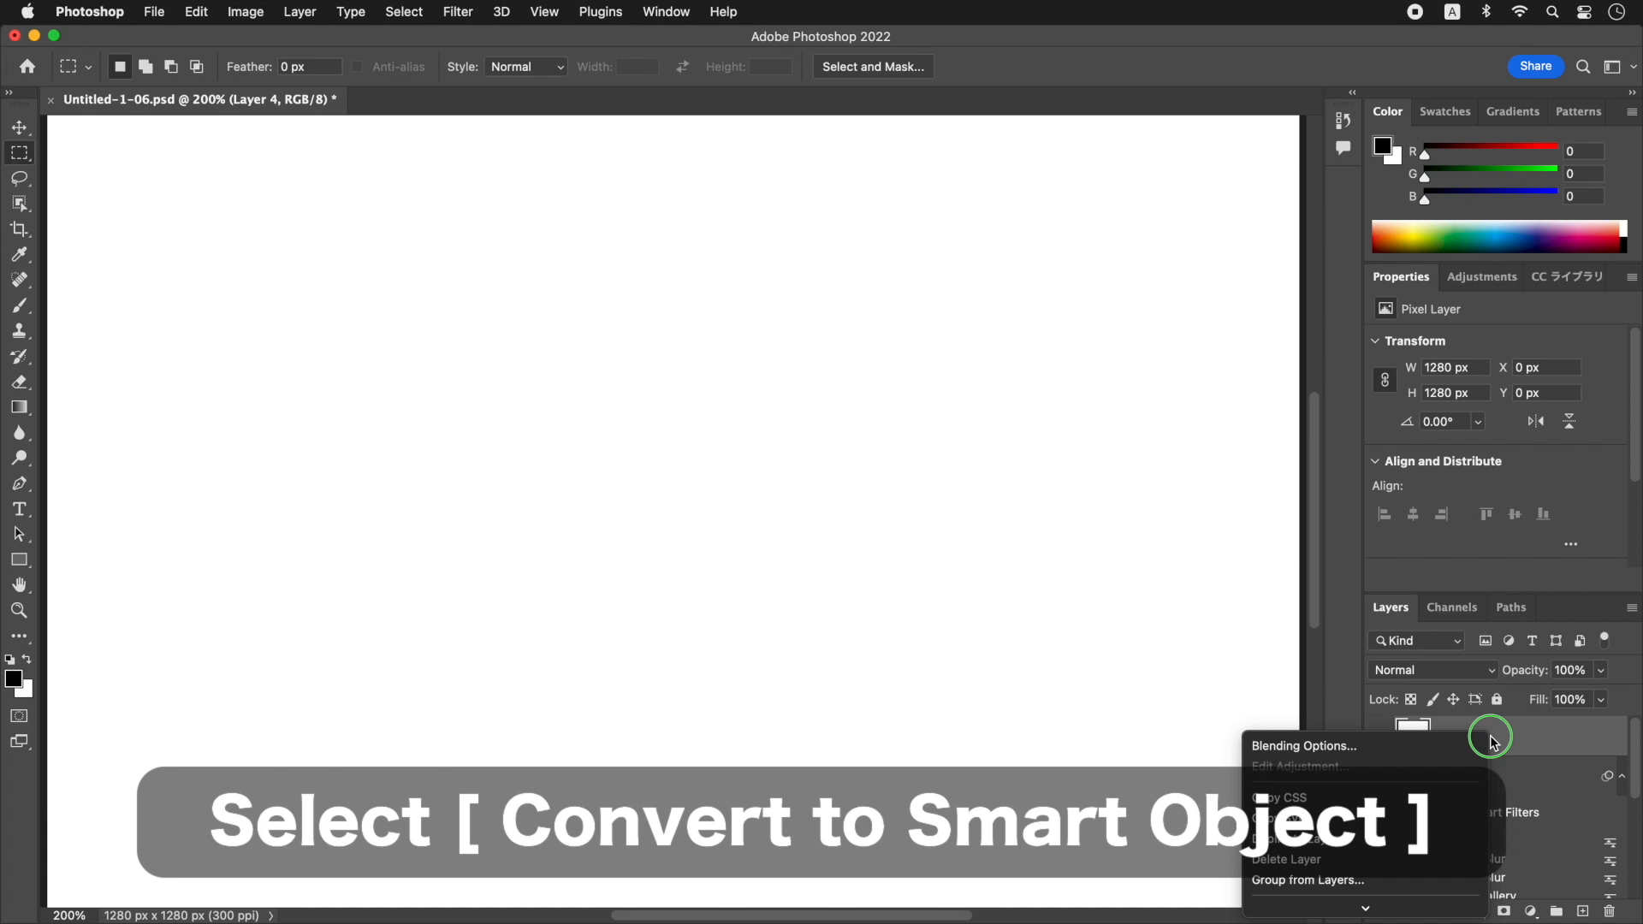
click(1455, 864)
click(1489, 671)
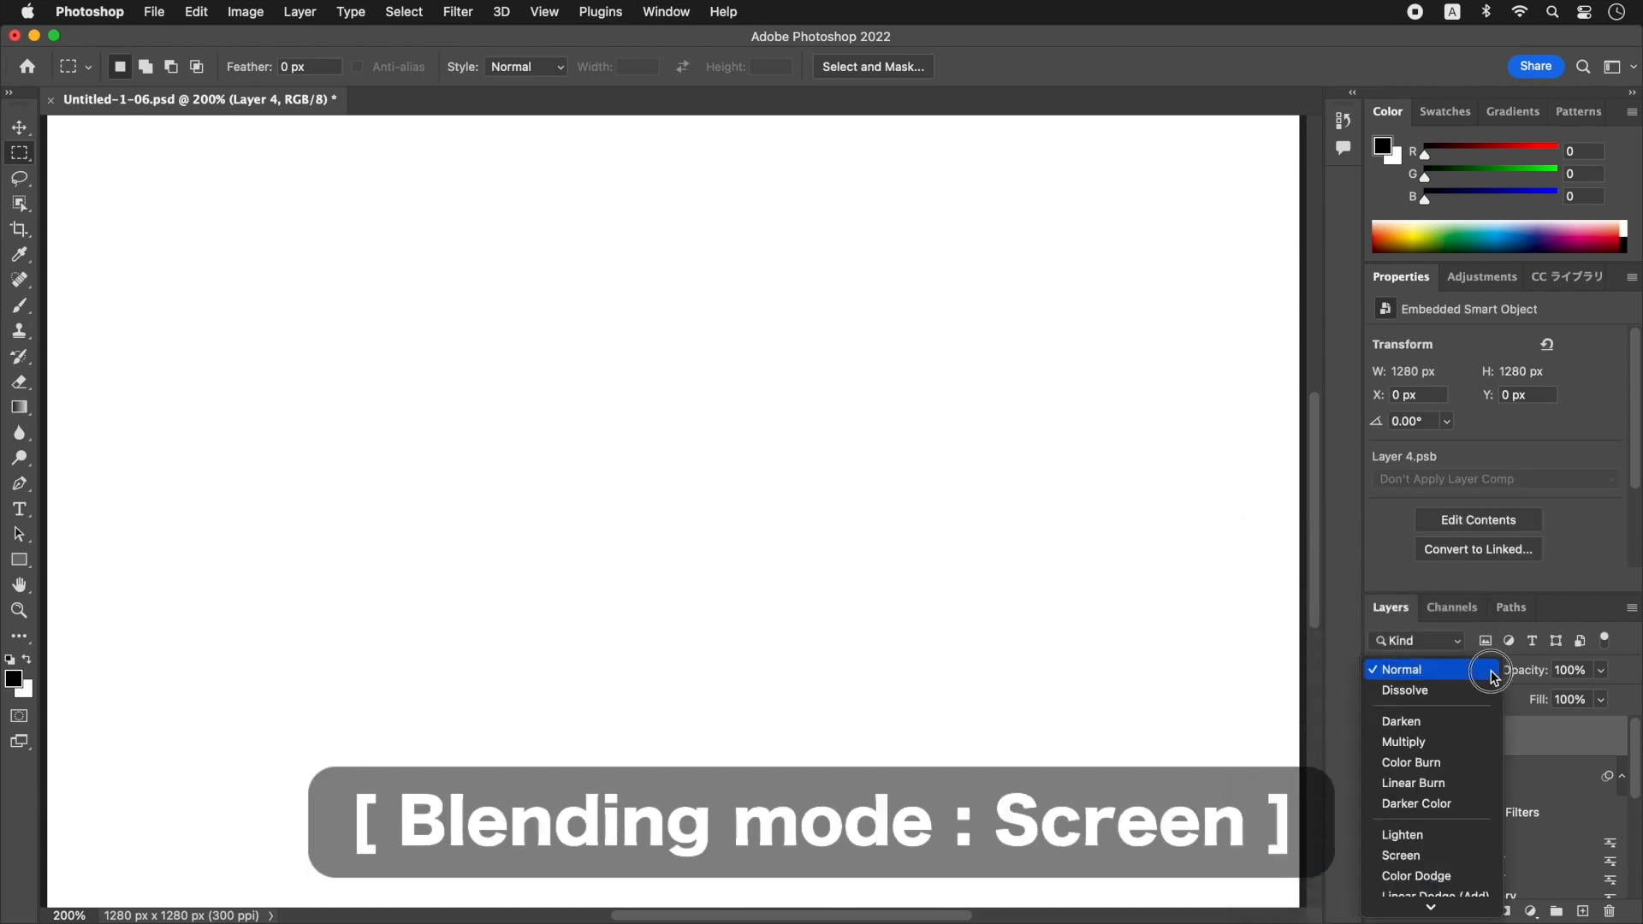
click(1469, 856)
- Apply the Filter Gallery's Stained Glass and Stamp filters to Layer 4, with Stamp at Light/Dark Balance 25 and Smoothness 25
click(458, 12)
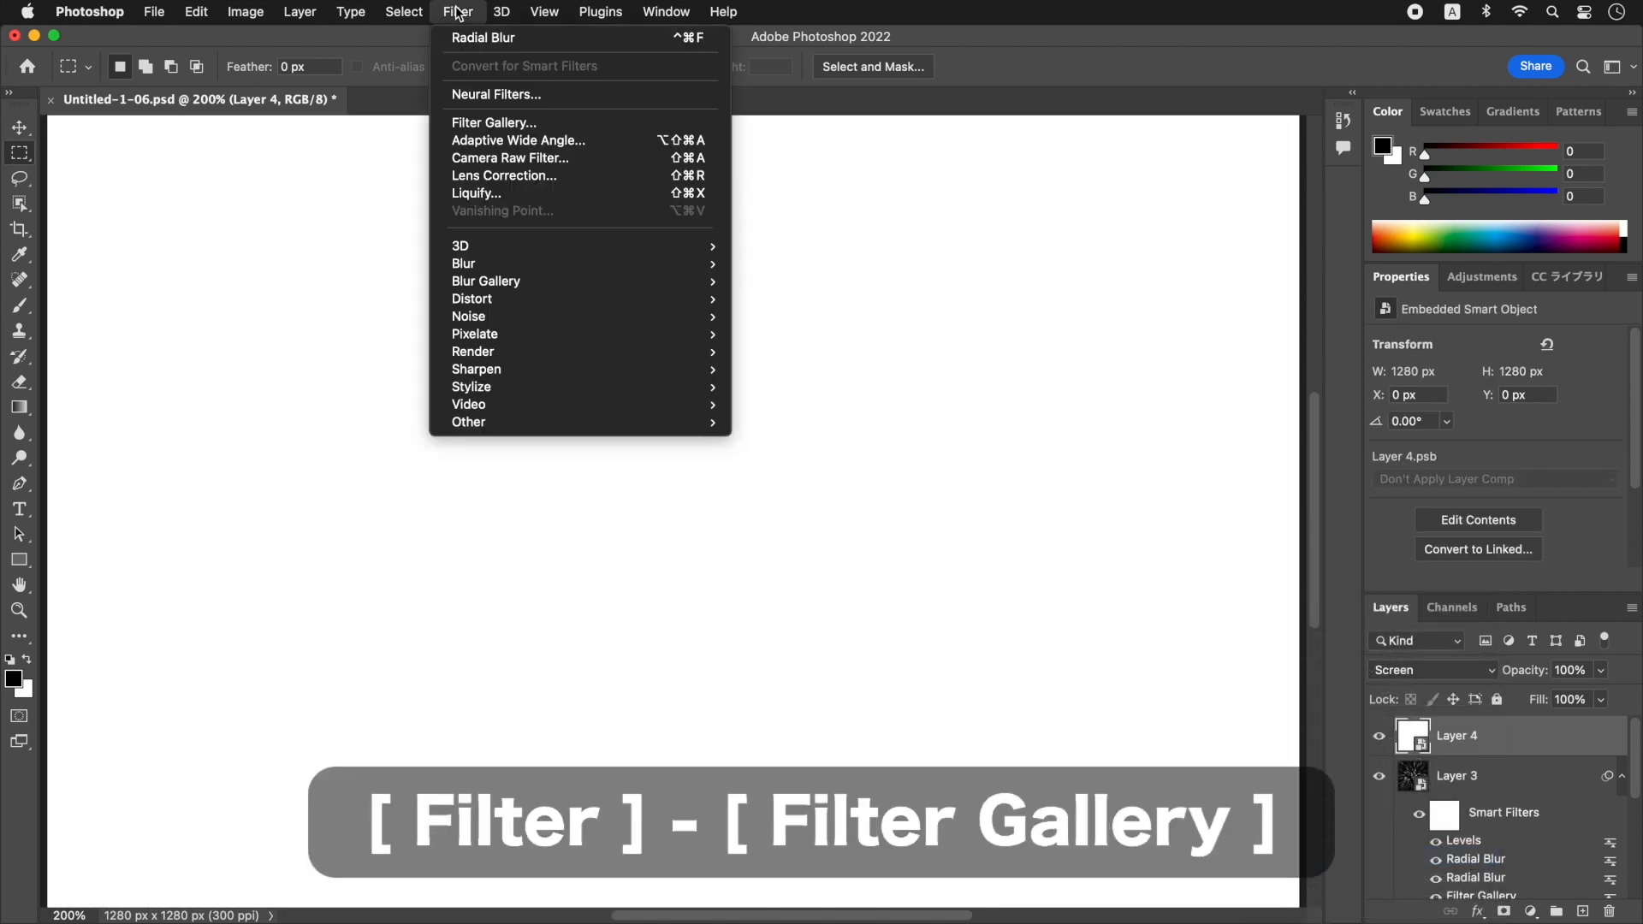
click(494, 122)
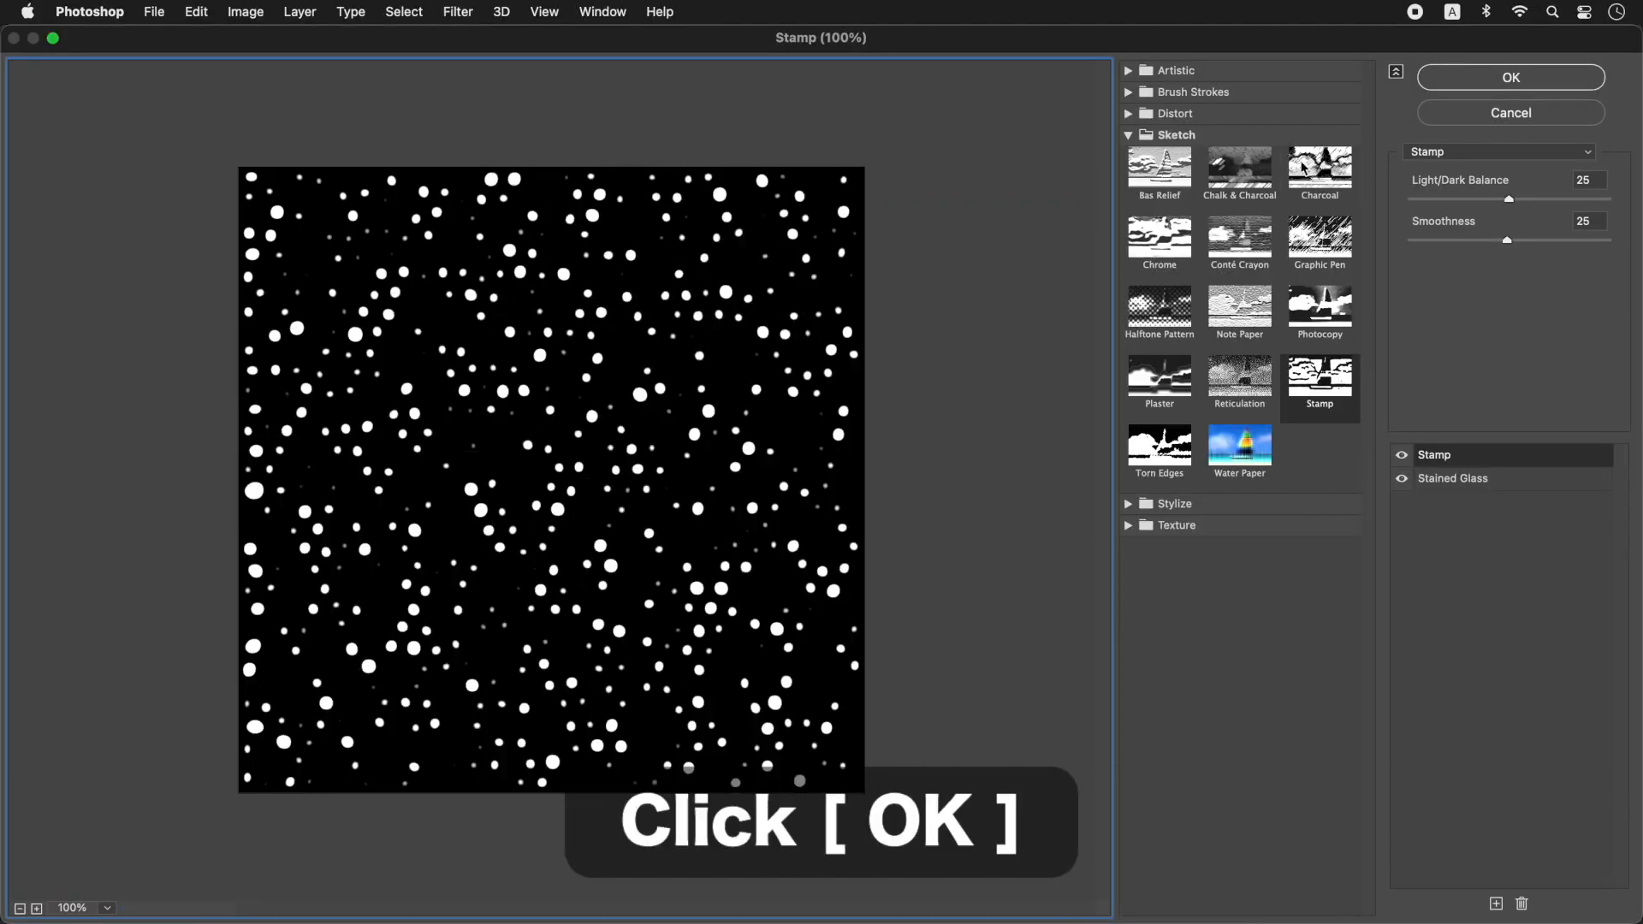
click(1531, 77)
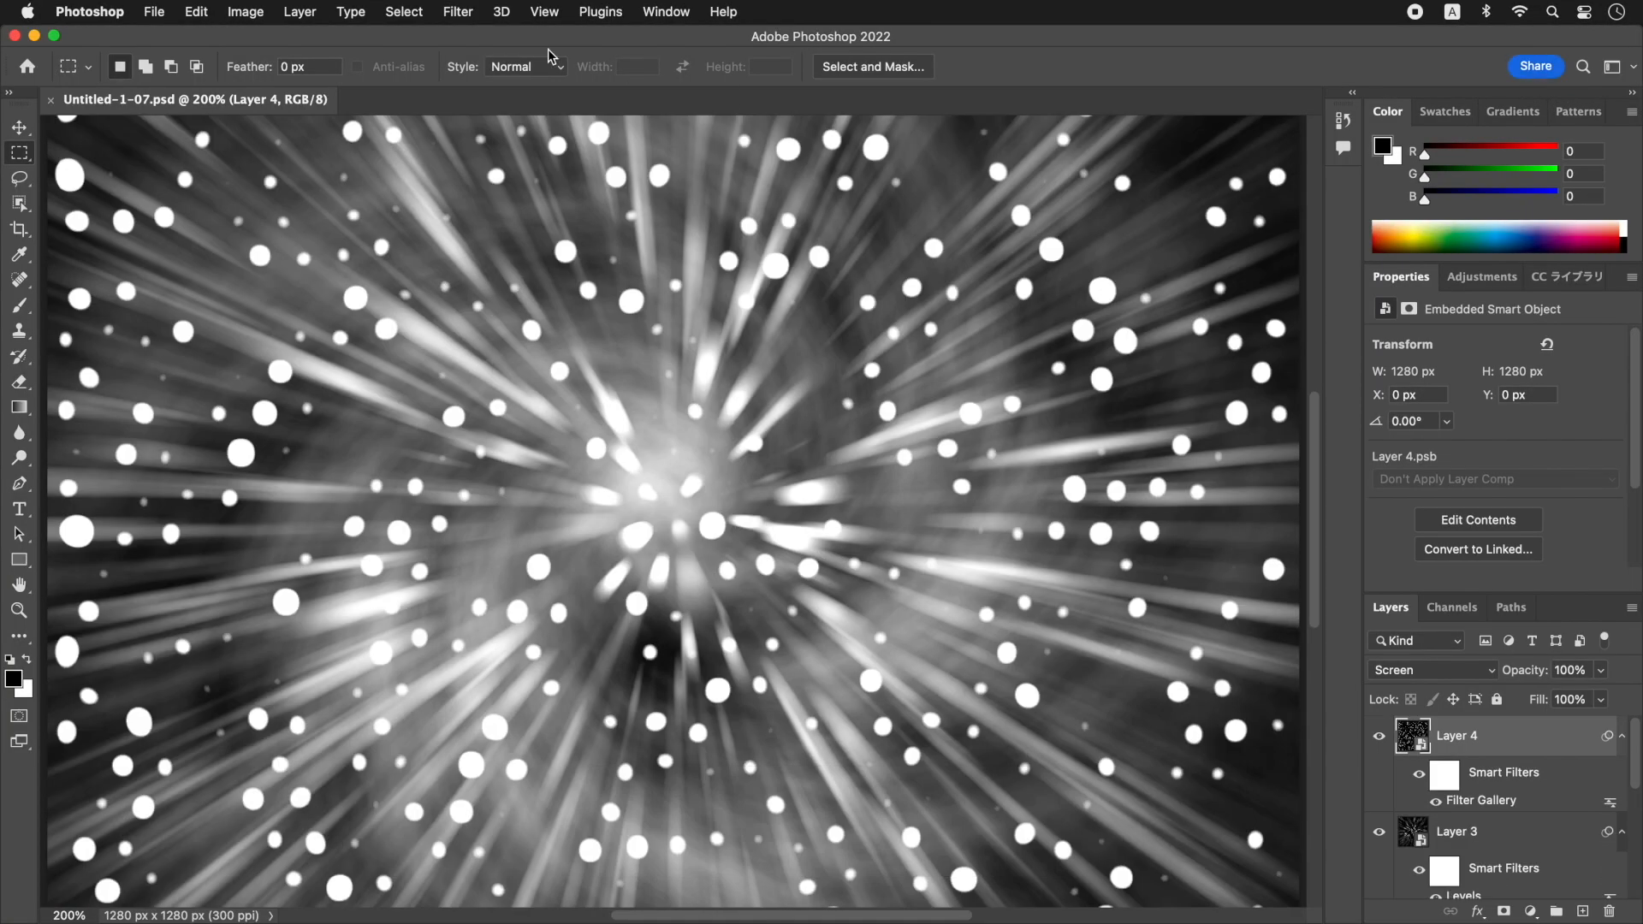
- Apply a Radial Blur to Layer 4 with the Zoom method, Best quality and an amount of 33
click(458, 12)
mouse_move(509, 266)
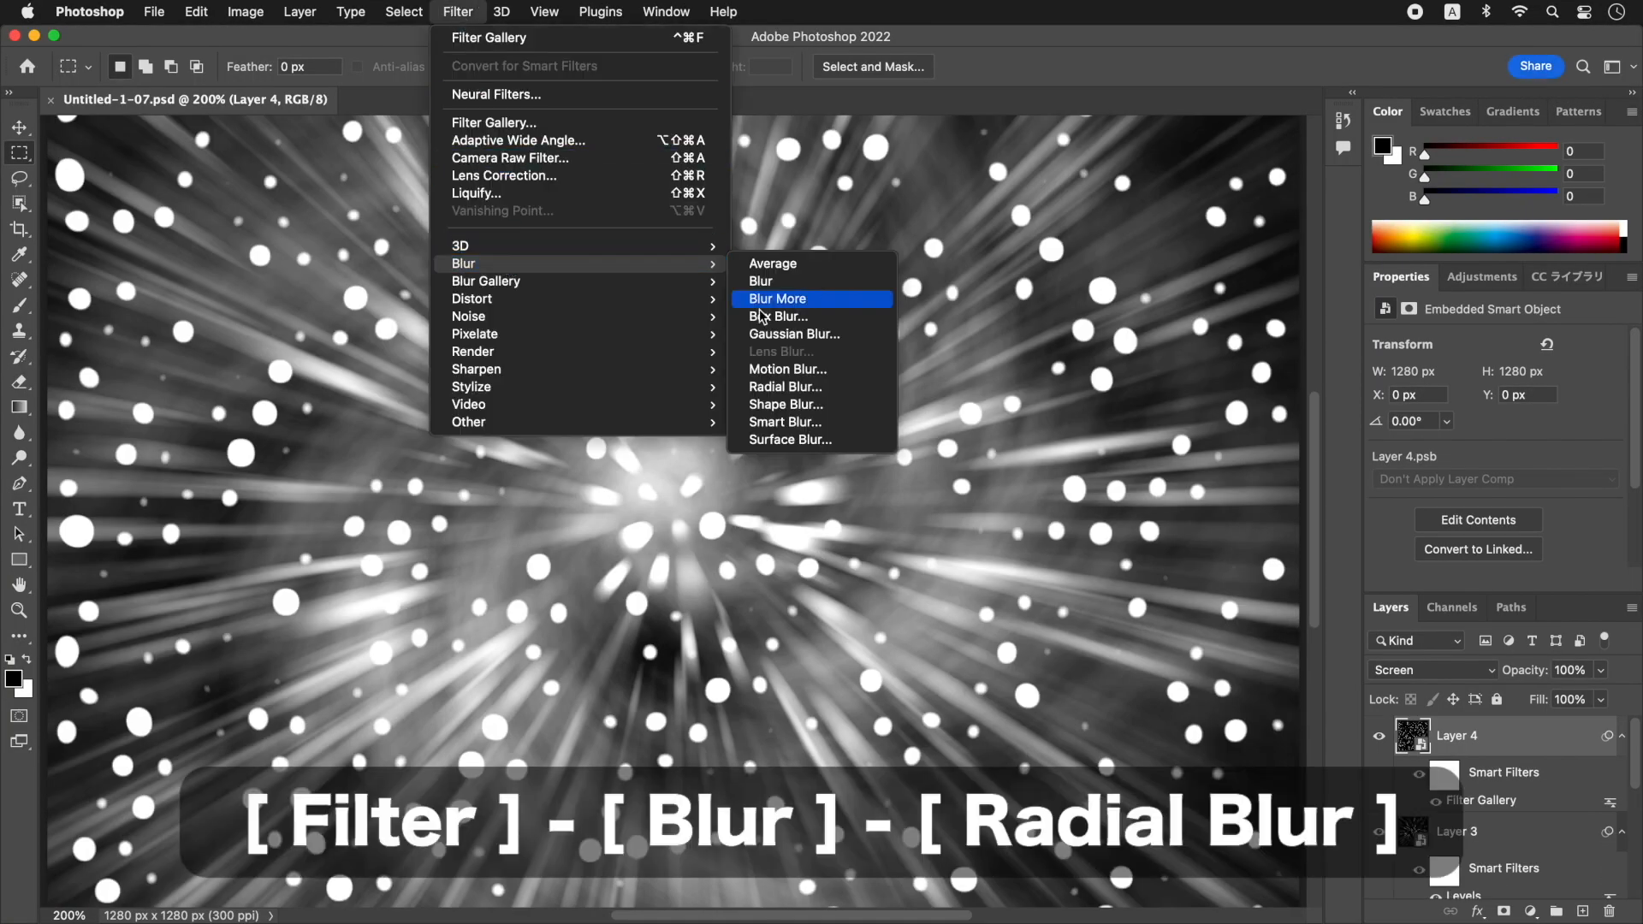
click(850, 388)
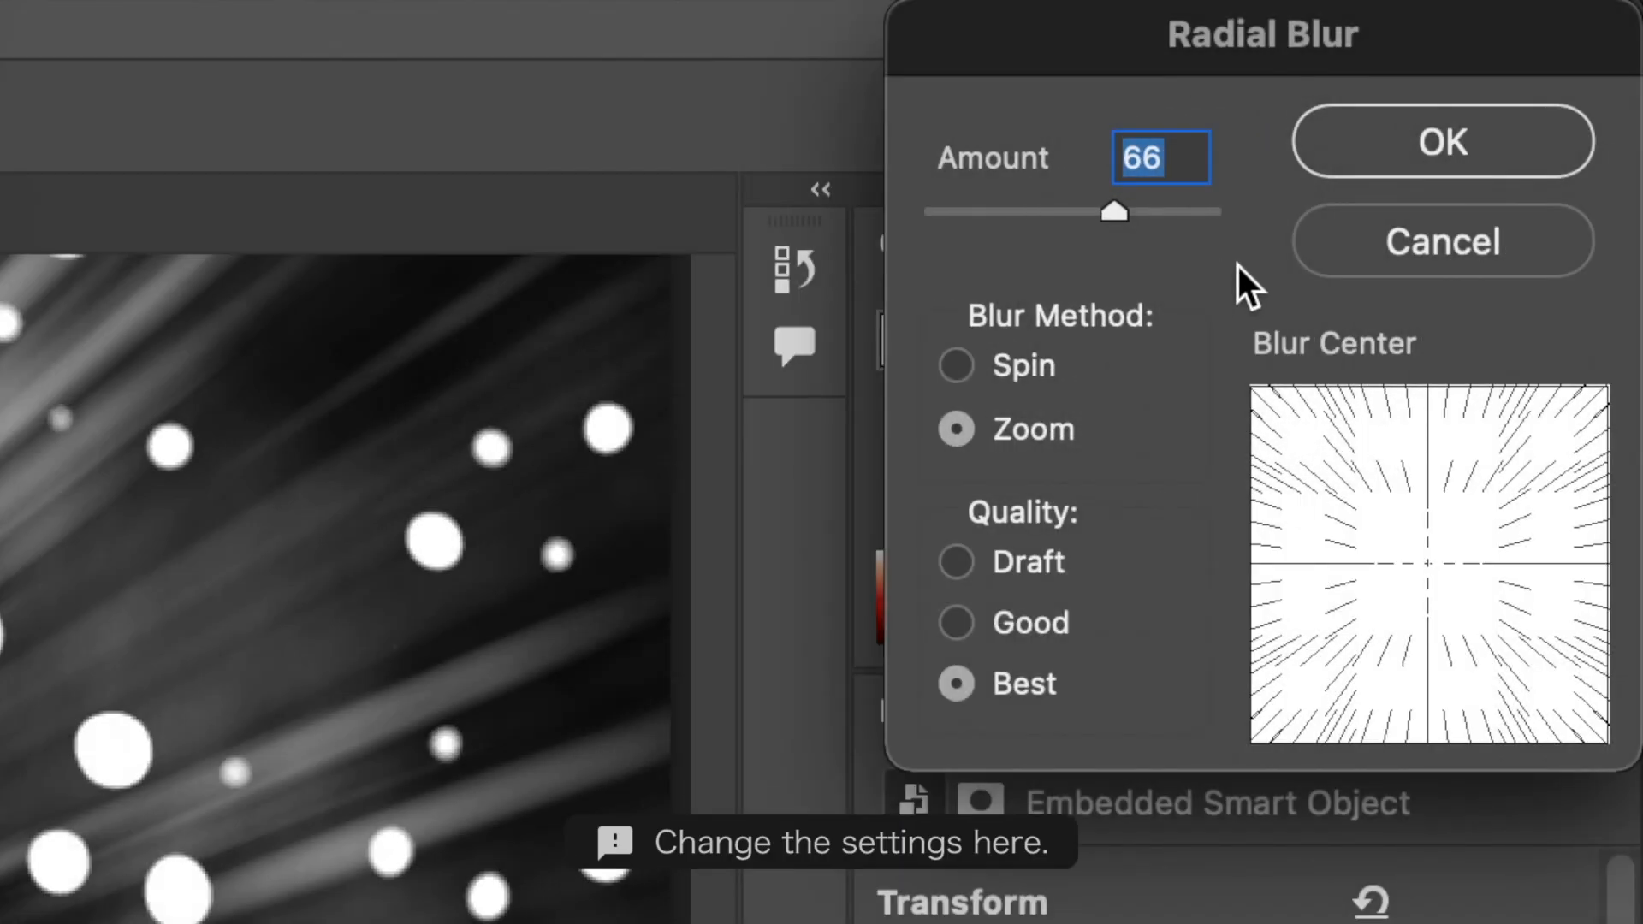
key(shift+Down)
key(shift+Down)
key(shift+Down)
key(Down)
key(Down)
key(Down)
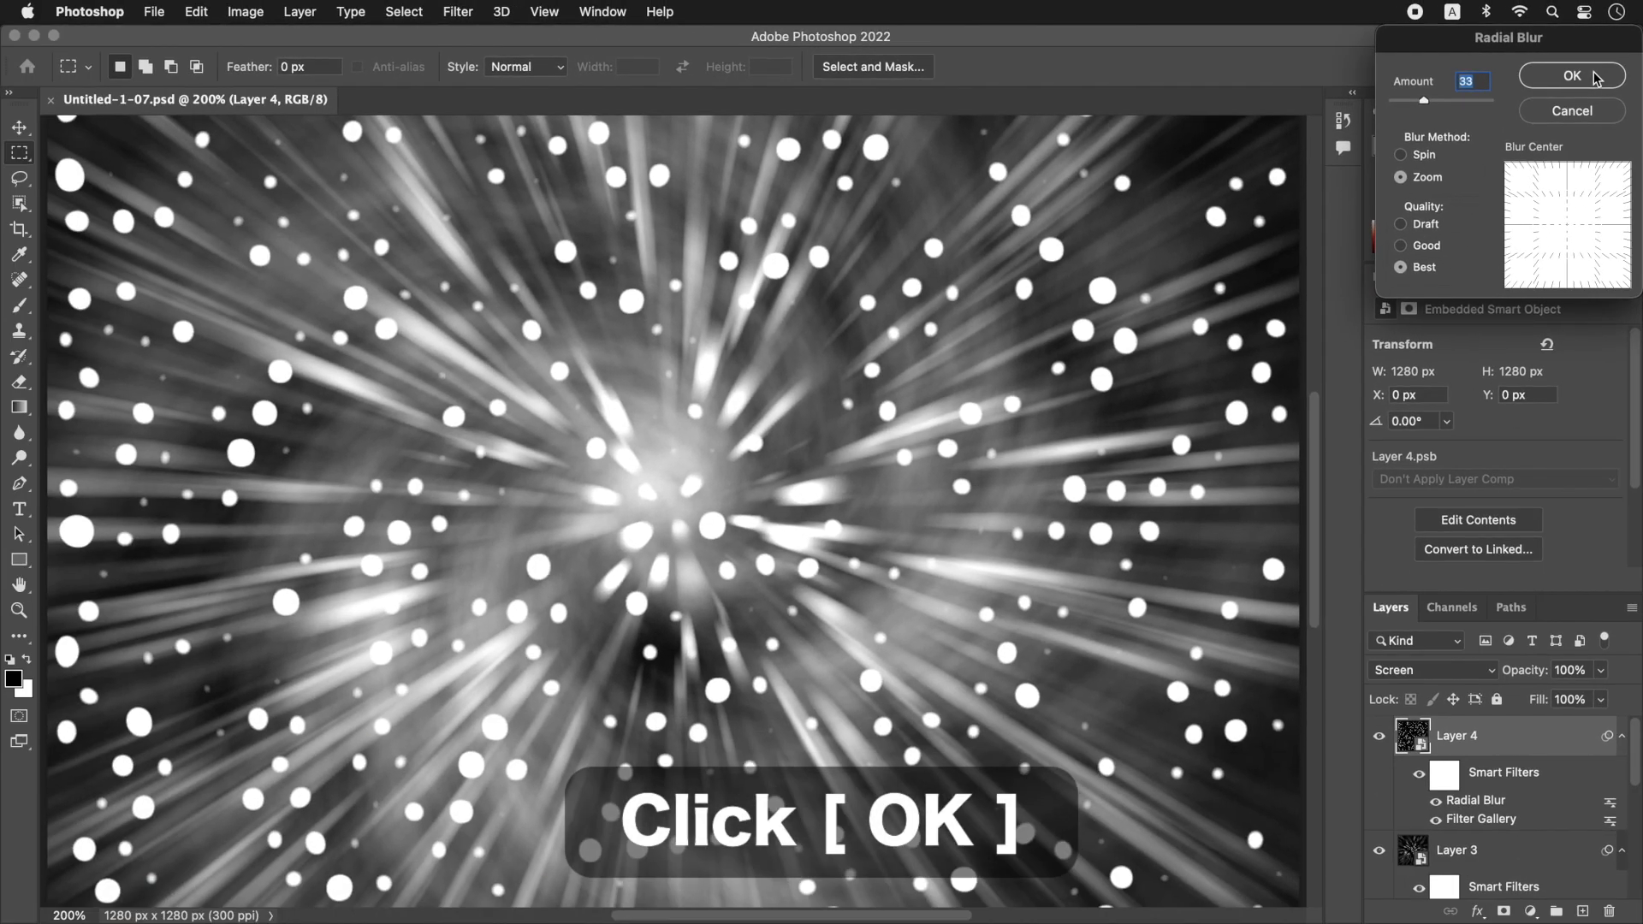
click(1573, 76)
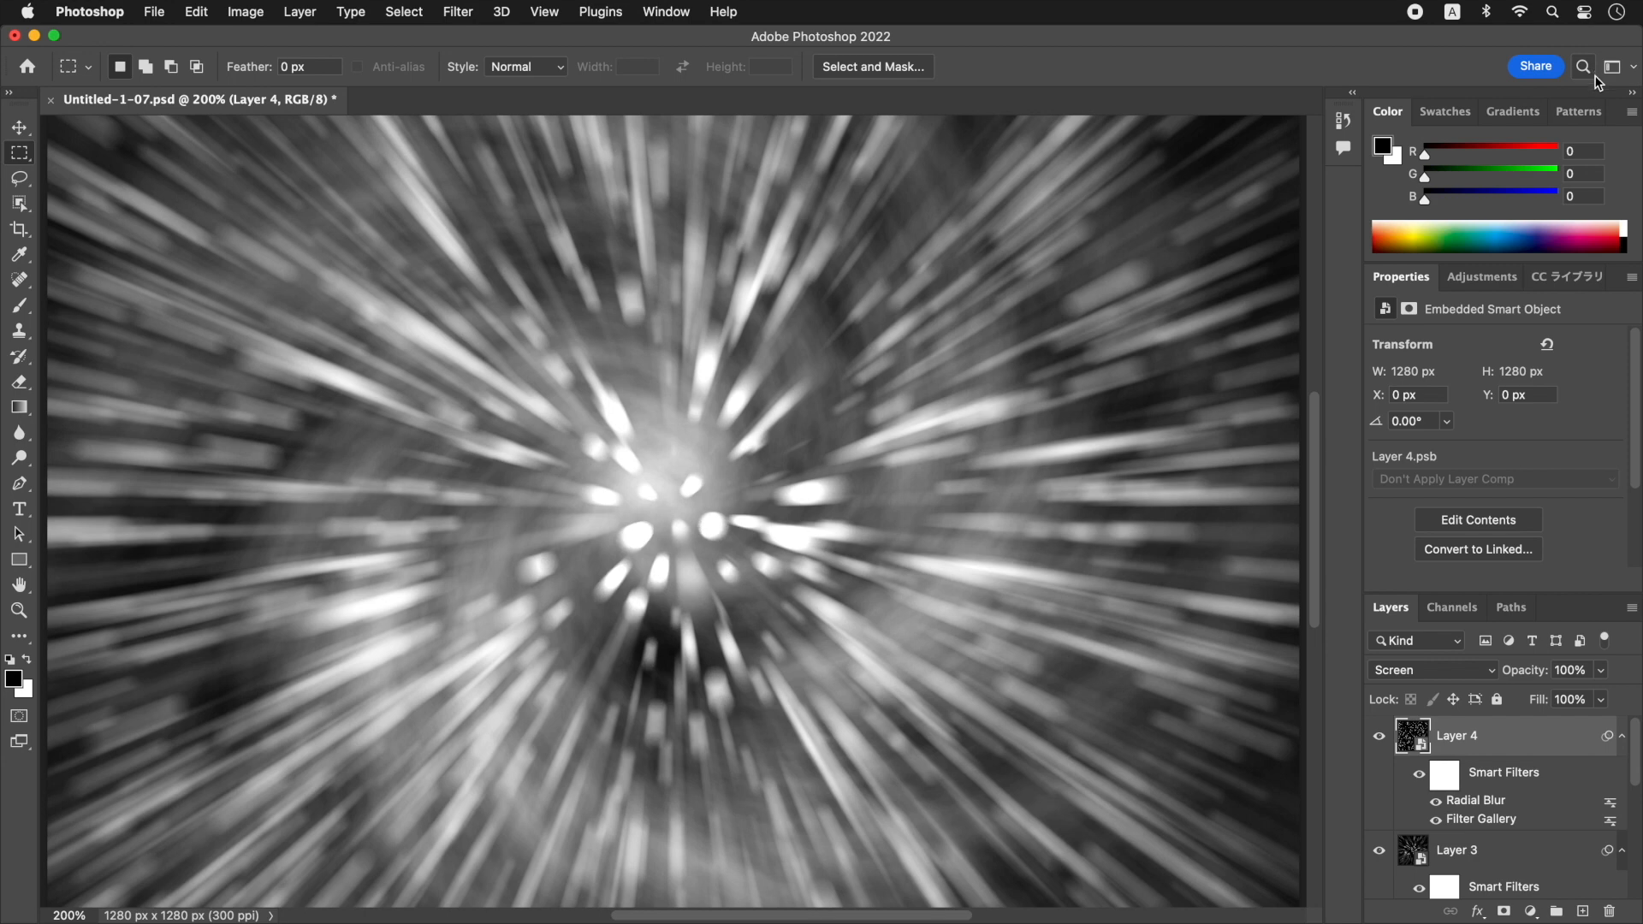
- Add a second Radial Blur to Layer 4 with the same settings: Zoom, Best quality, amount 33
click(458, 12)
mouse_move(529, 268)
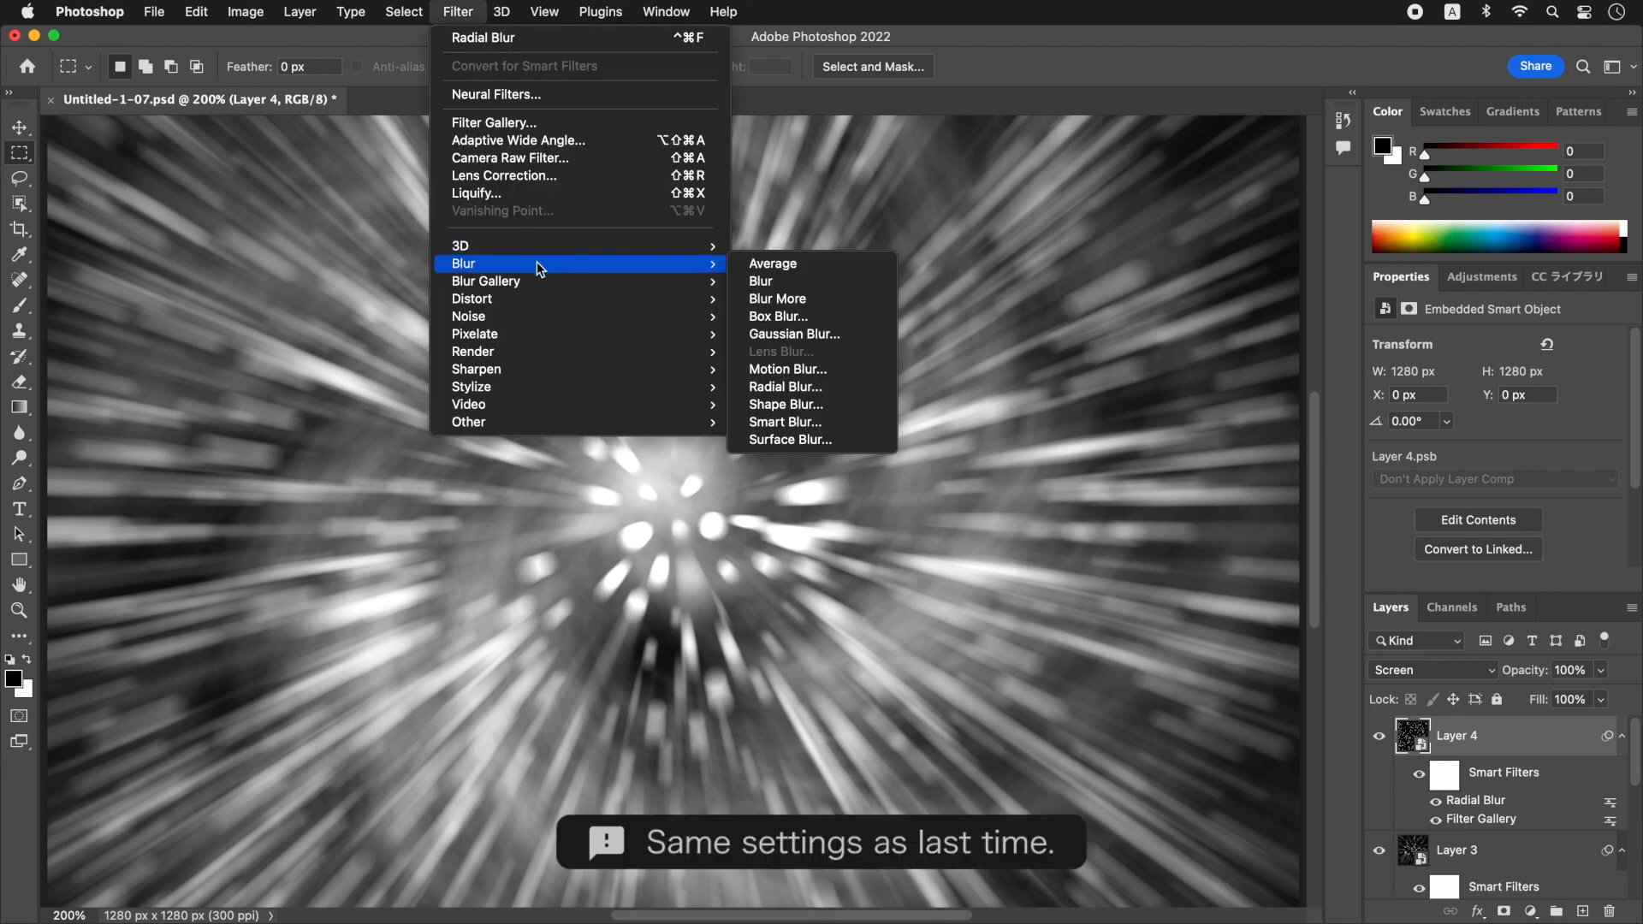
click(842, 394)
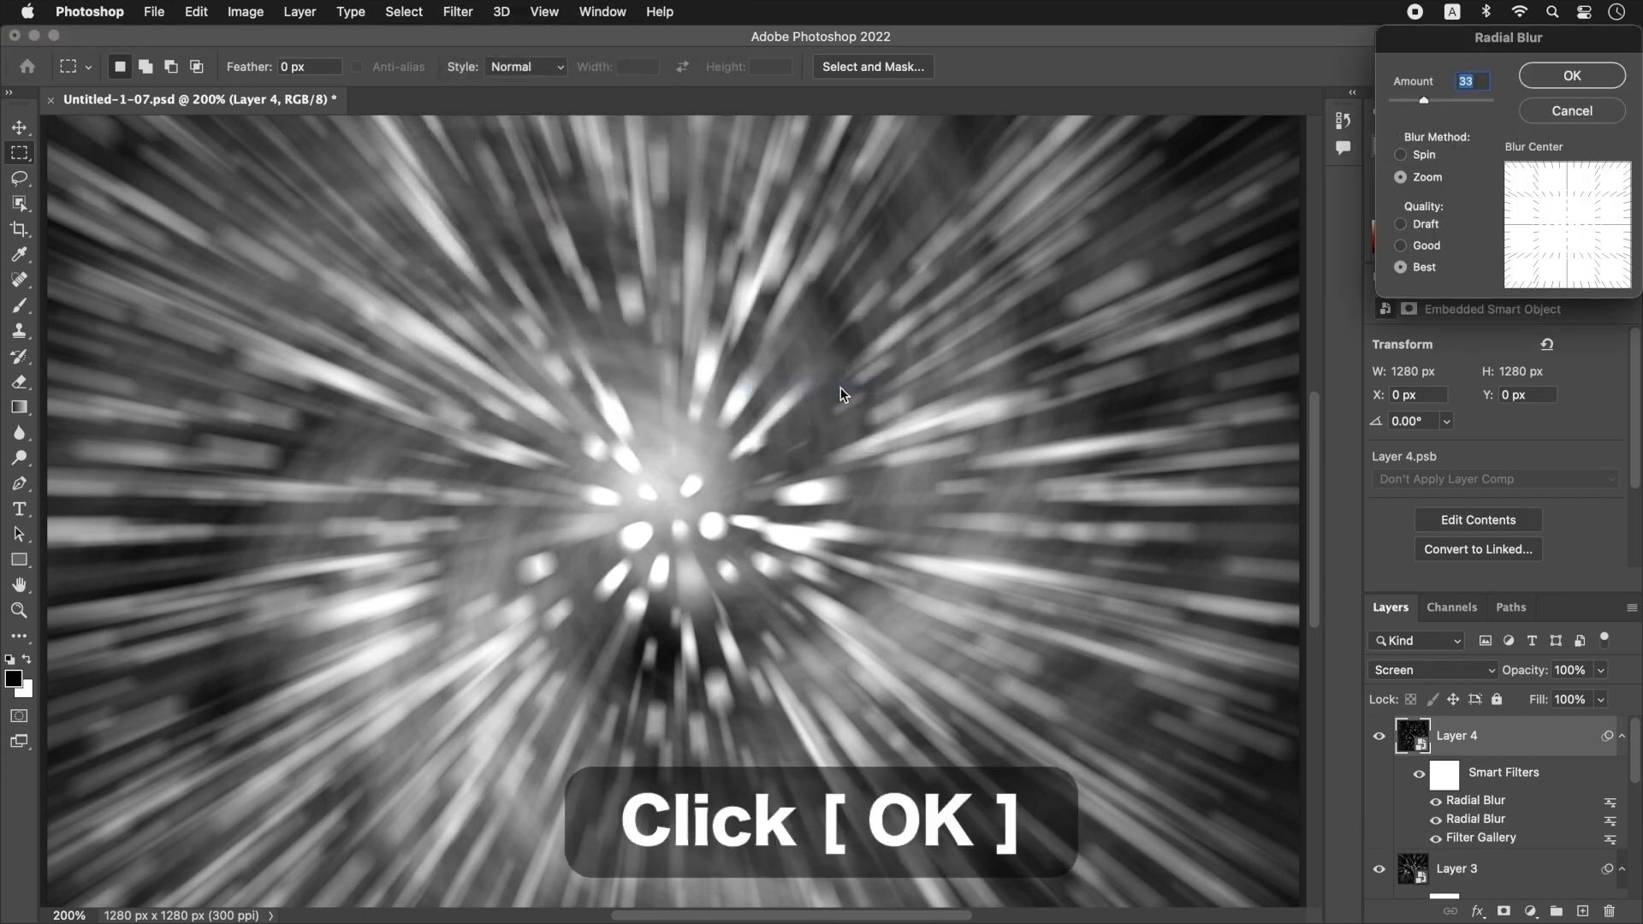
click(1598, 83)
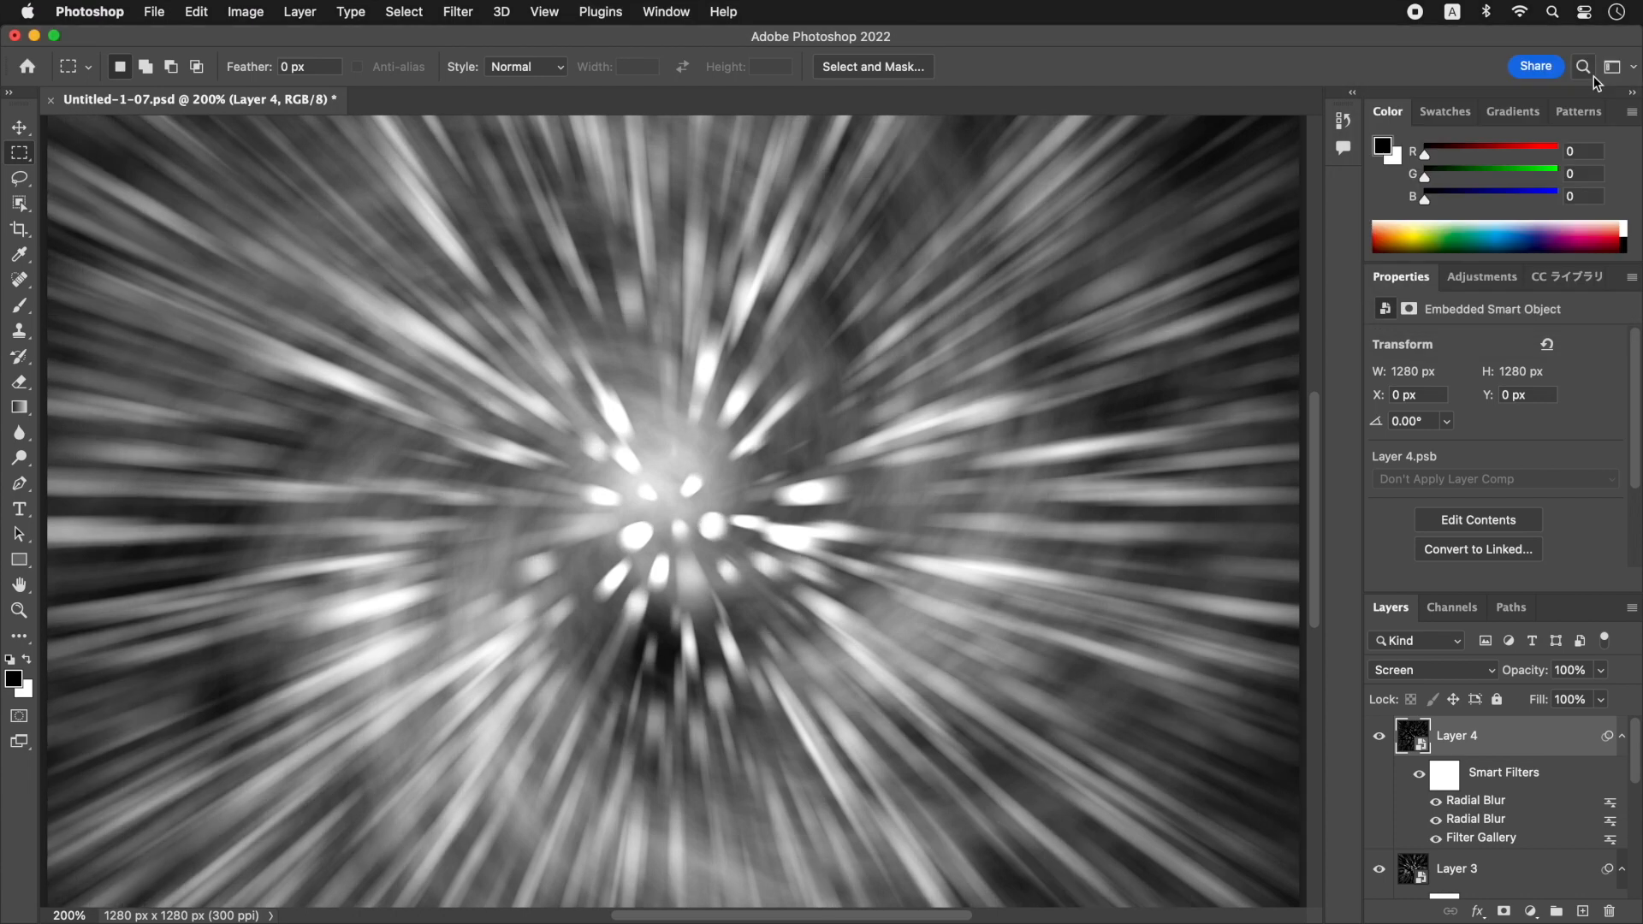
- Apply a Levels adjustment to Layer 4 with input levels of 15, 1.00 and 91
click(245, 12)
mouse_move(311, 68)
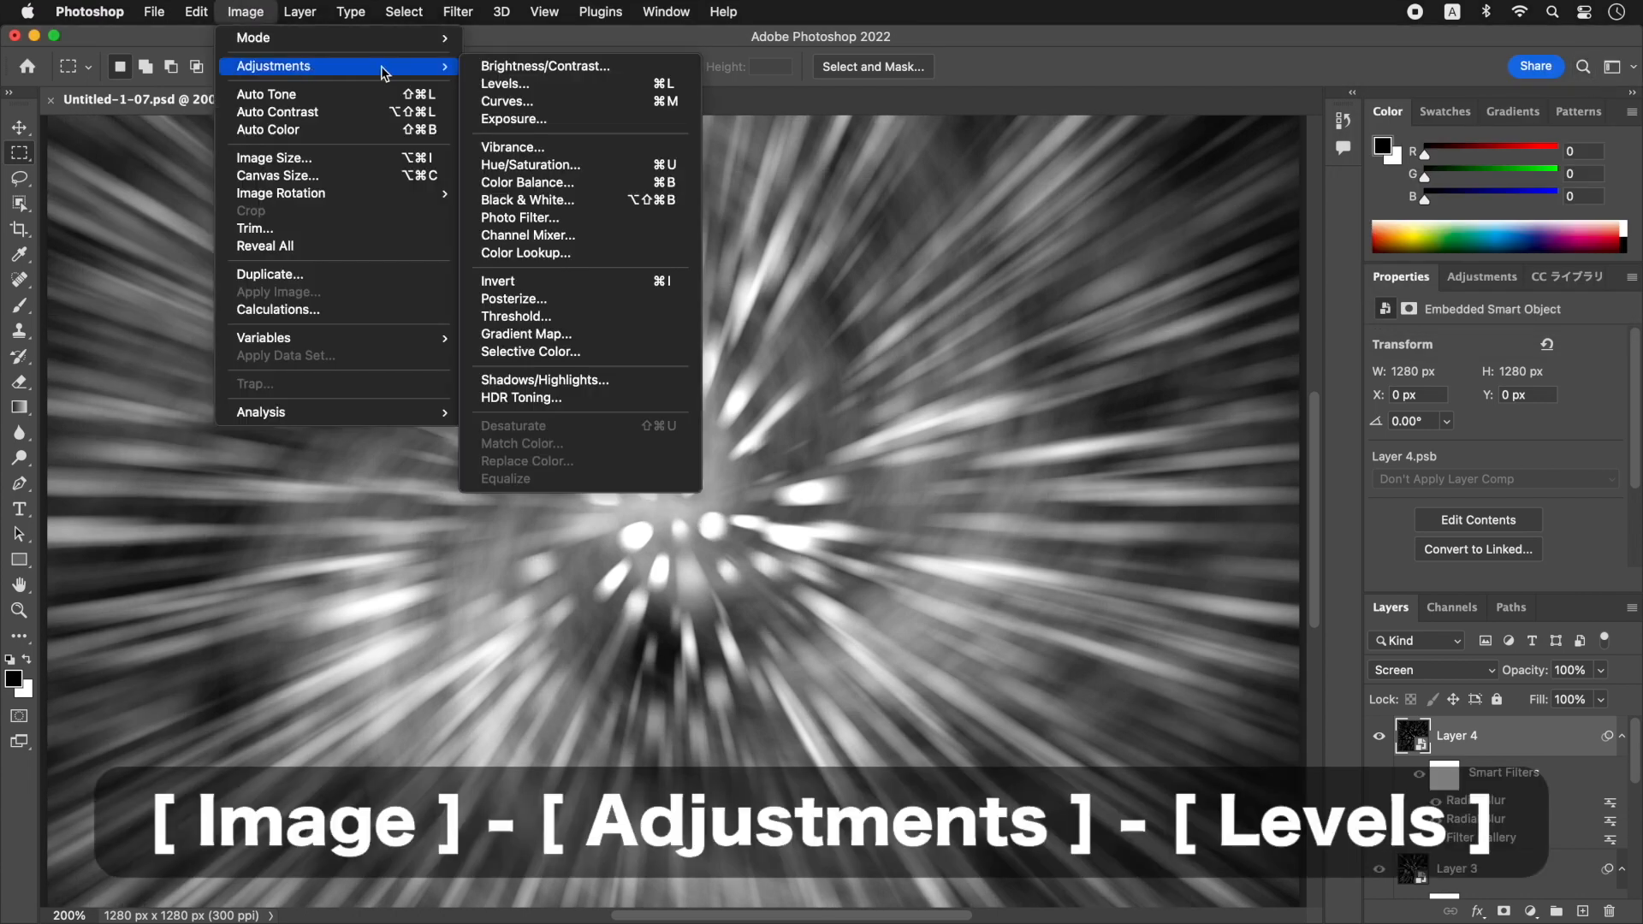
click(554, 86)
text(15)
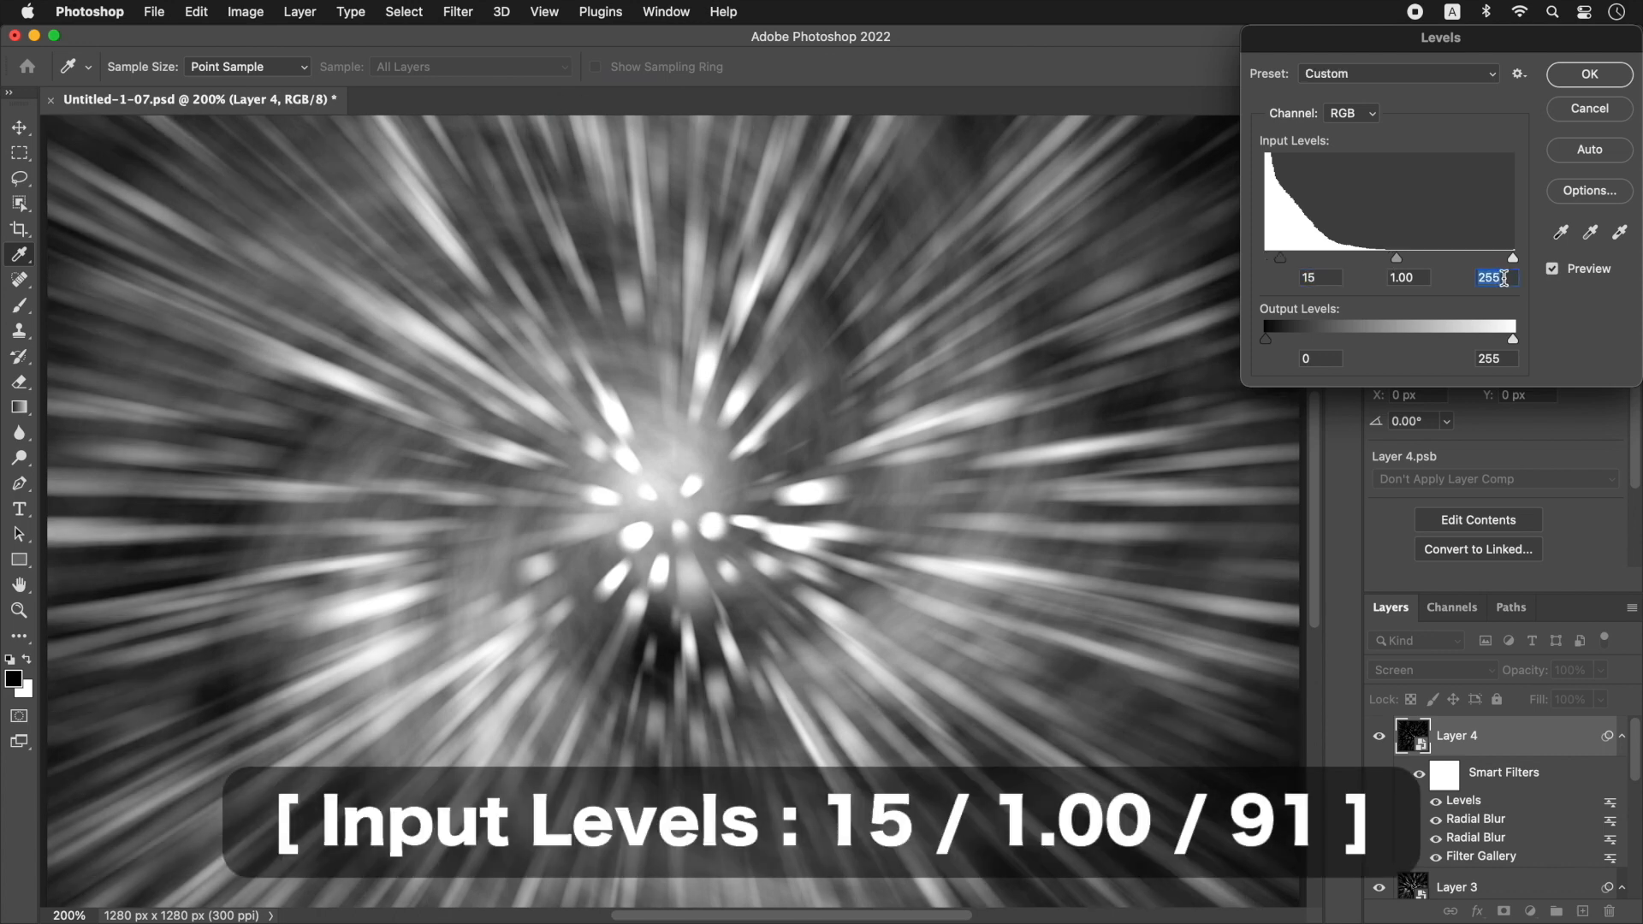
text(91)
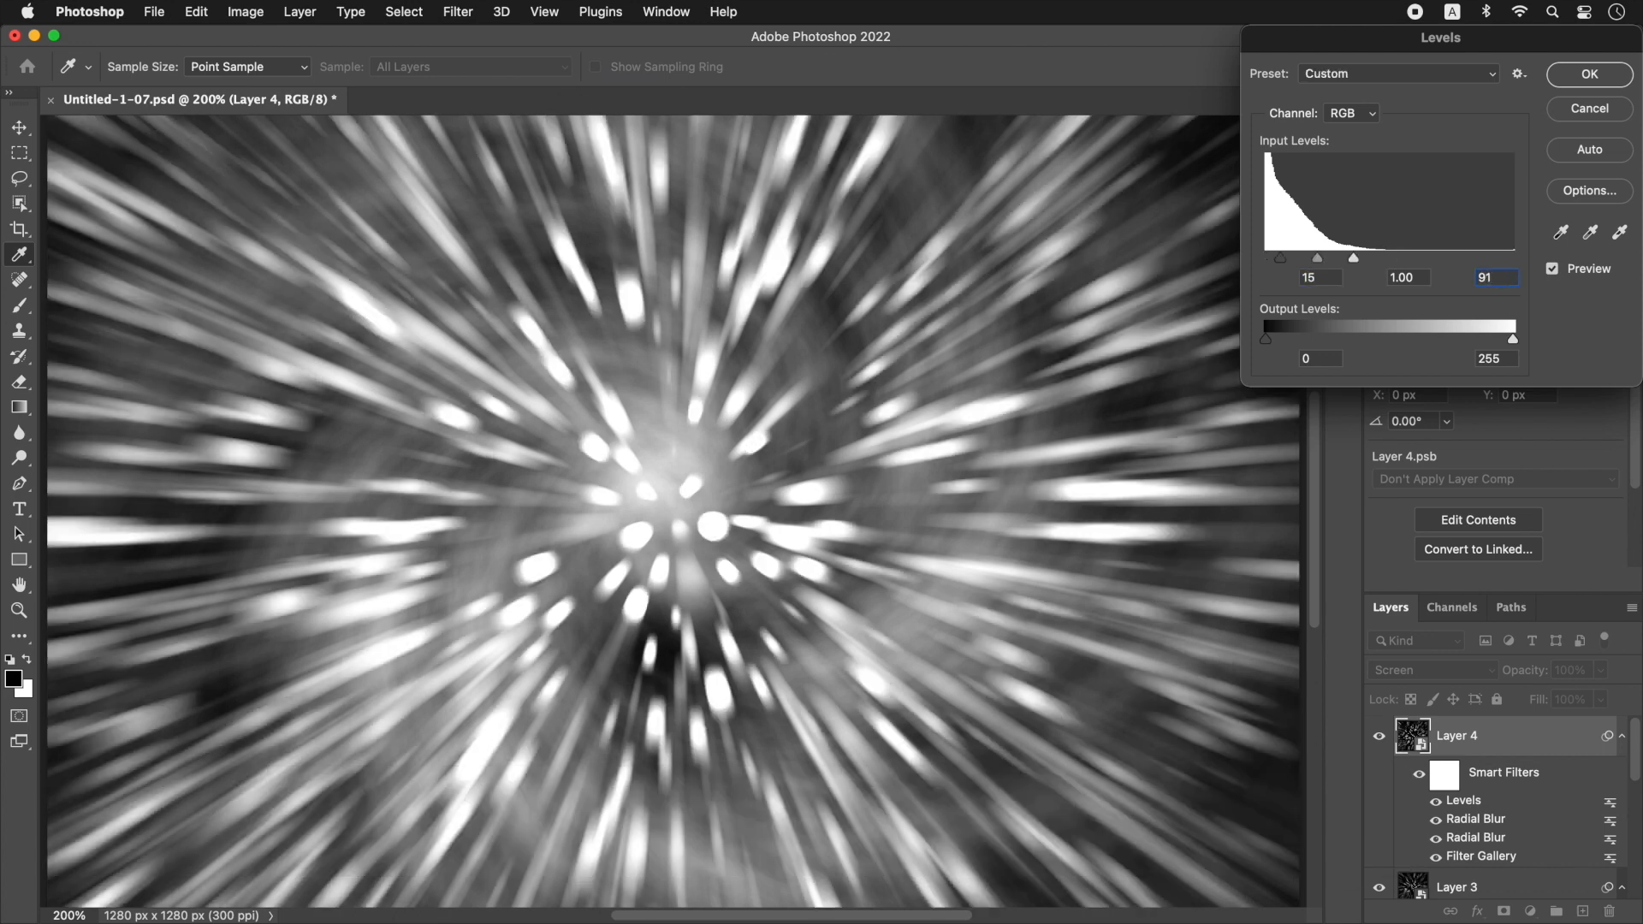
click(1605, 78)
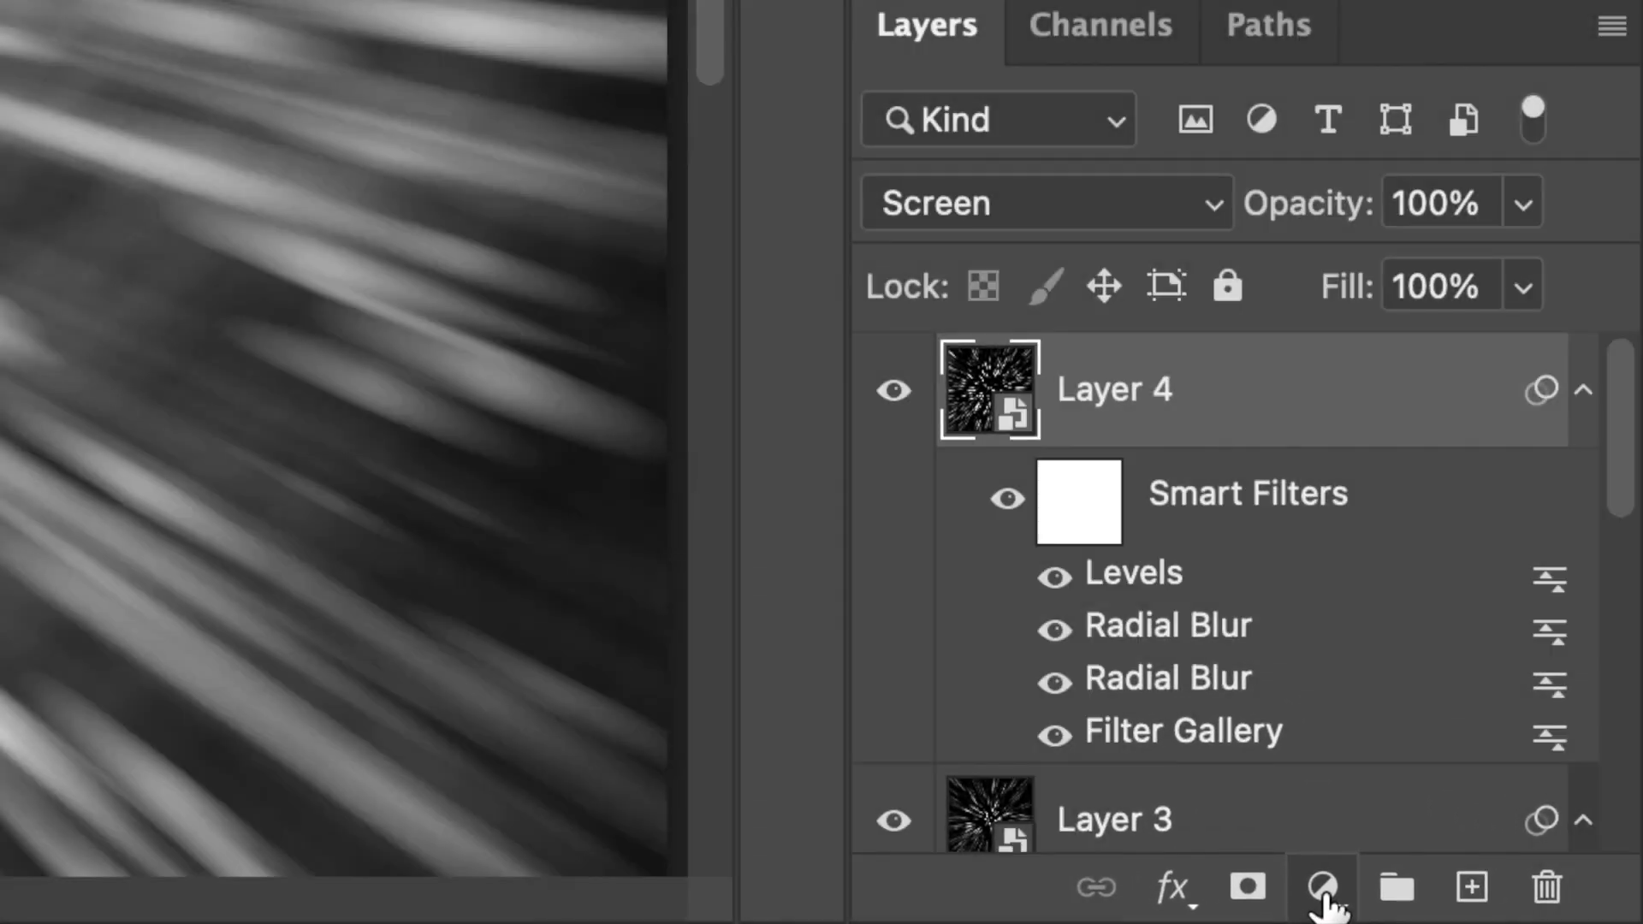
- Add a Gradient fill layer above Layer 4 and set its gradient's end opacity stop to 100%
click(1324, 890)
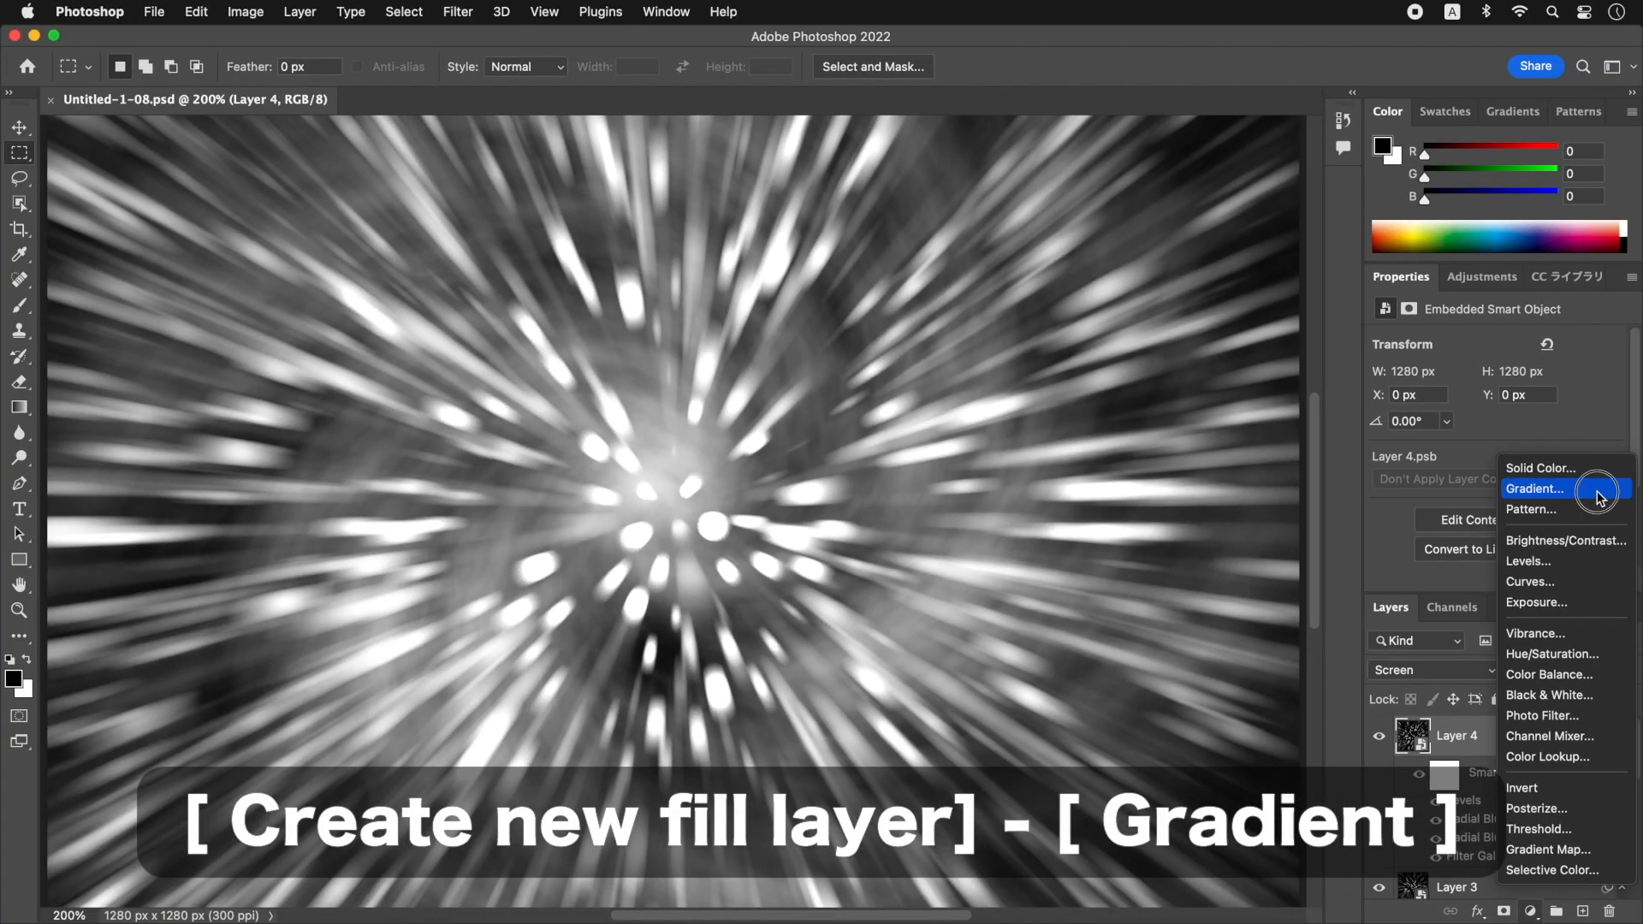
click(1597, 494)
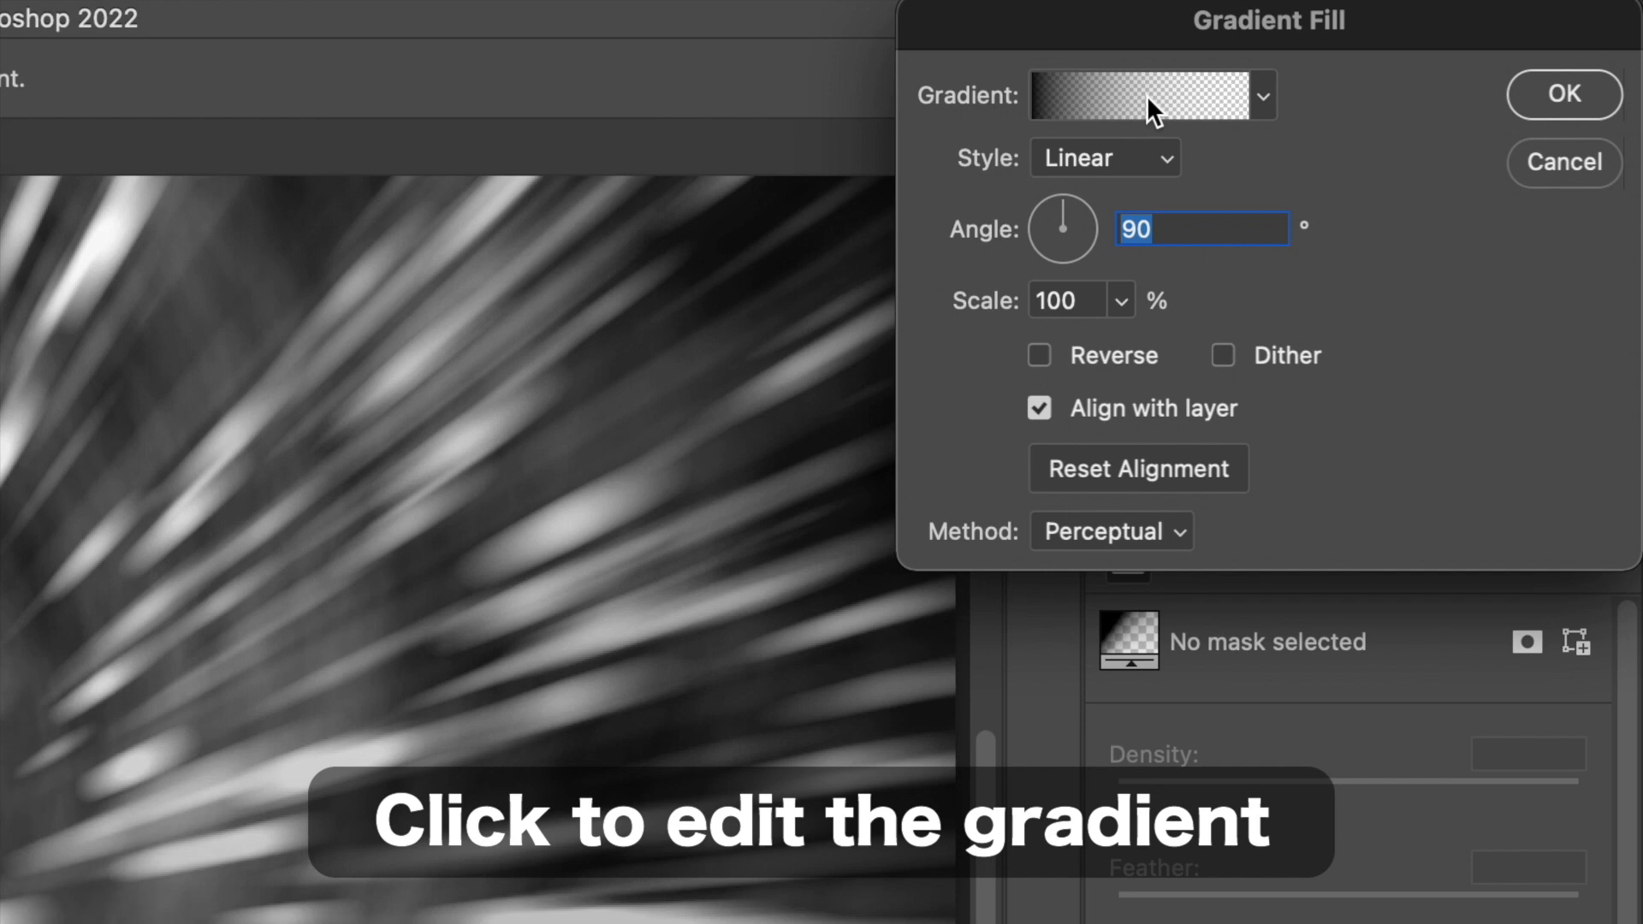
click(1147, 95)
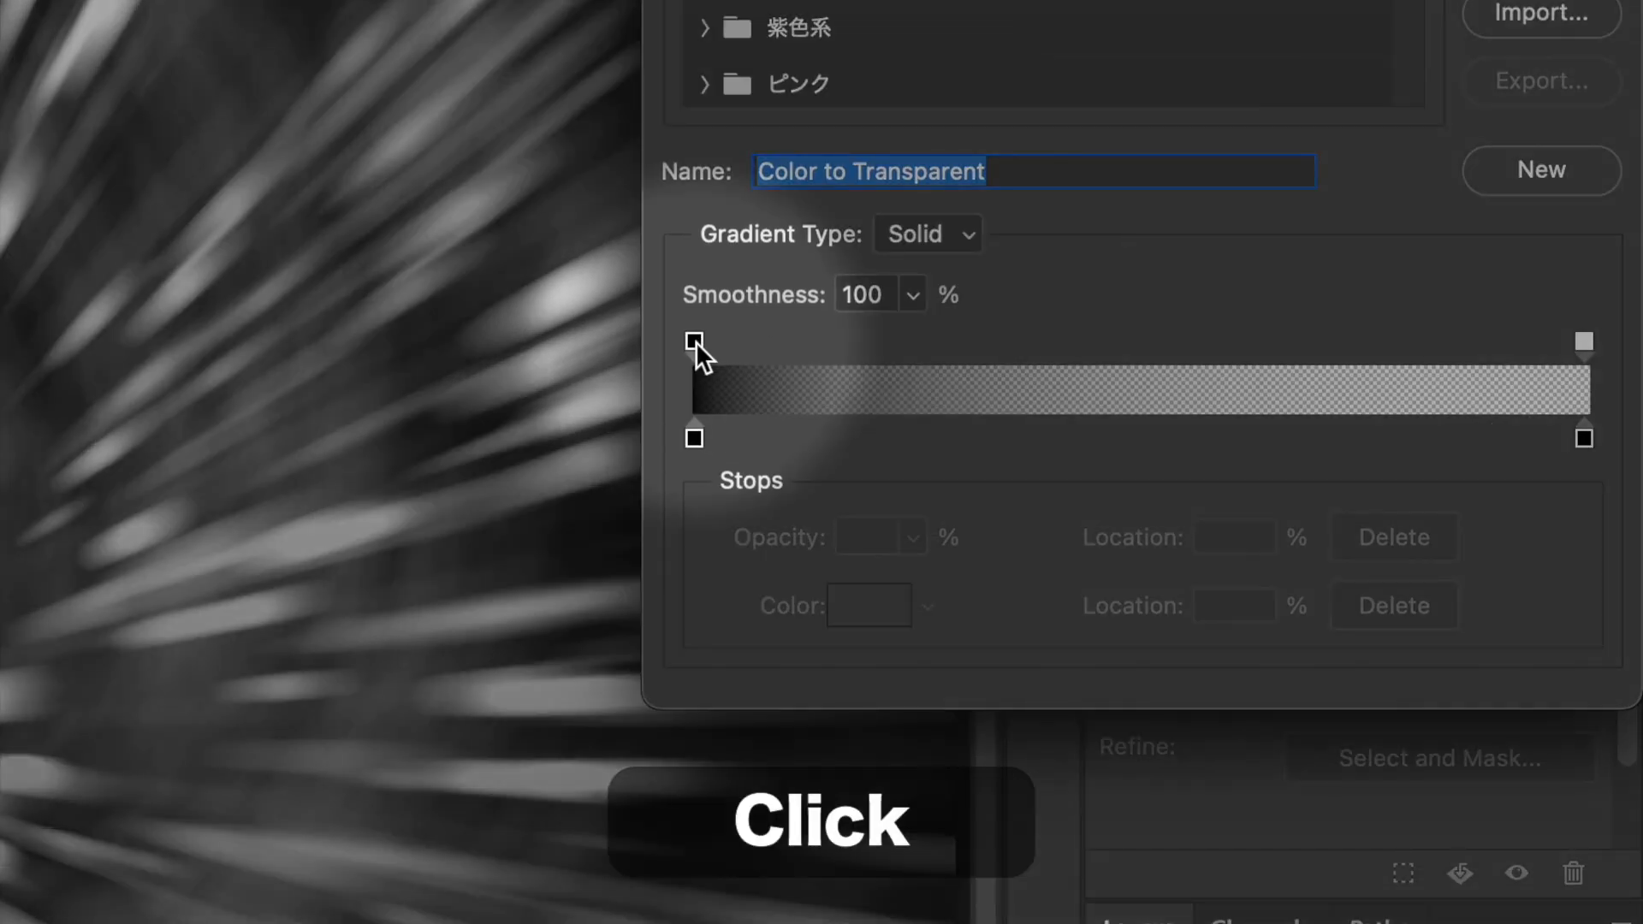
click(694, 342)
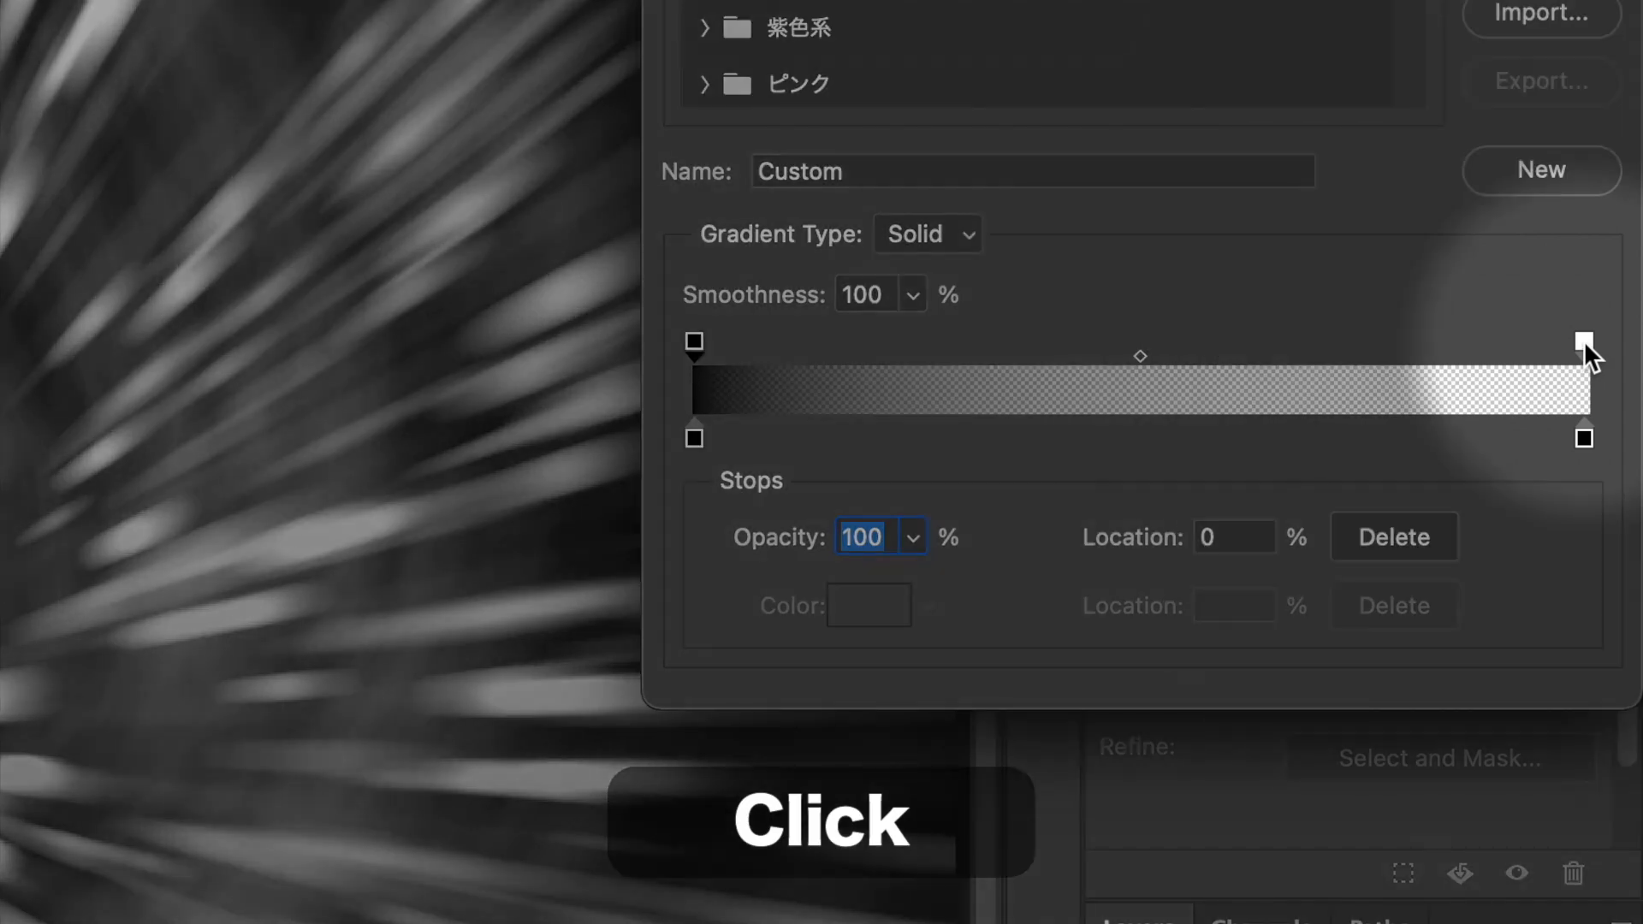
click(1584, 341)
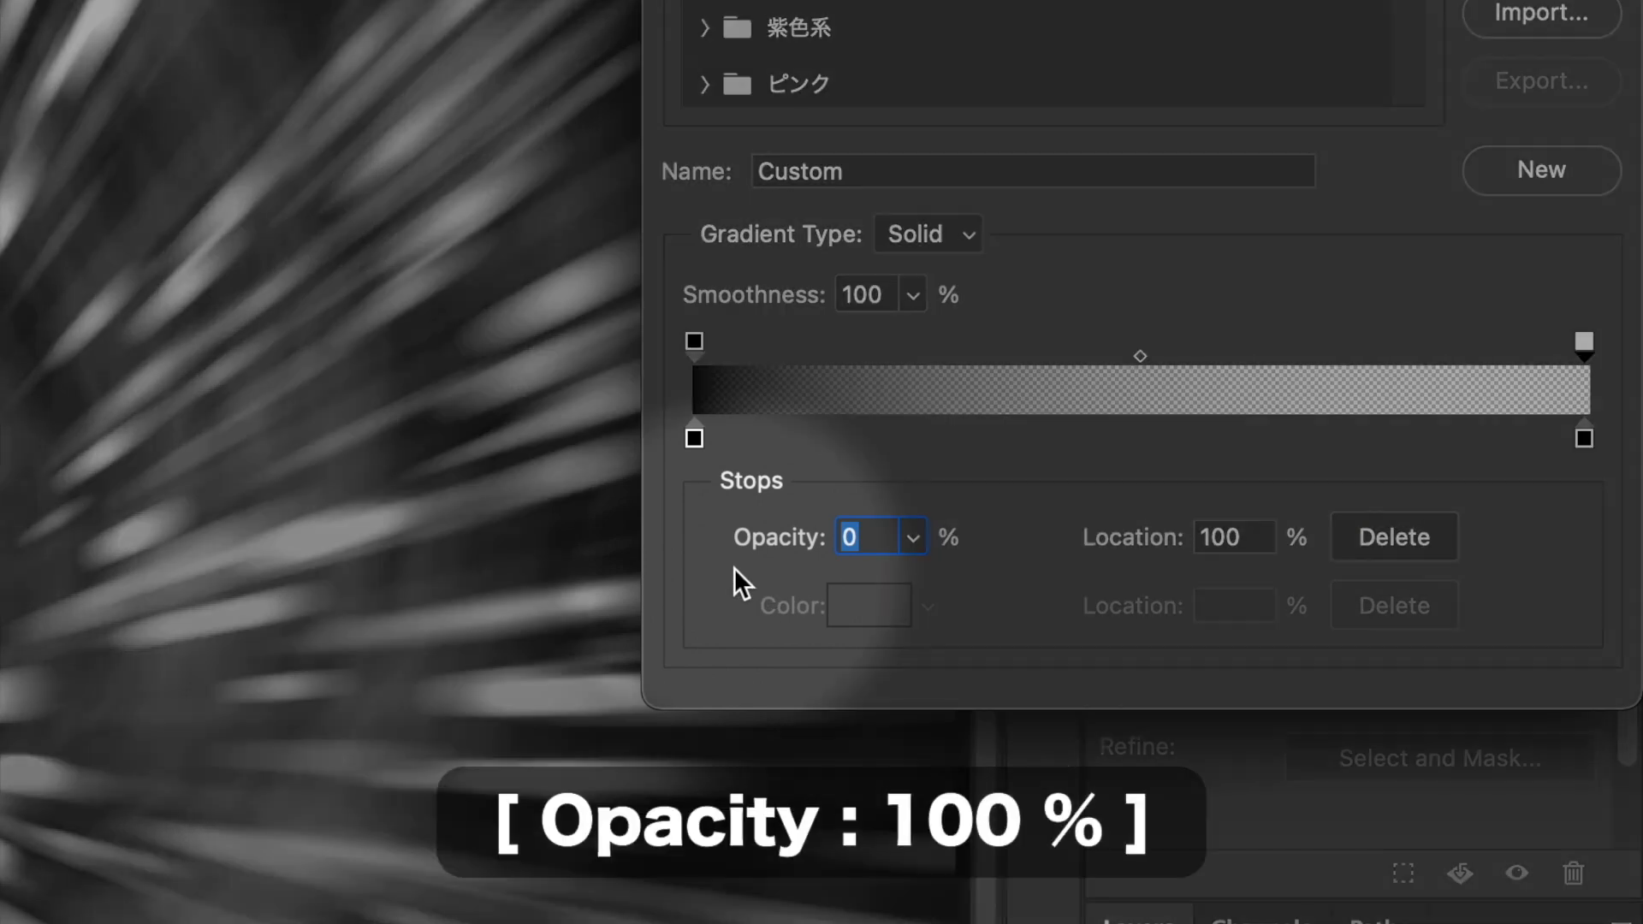
text(100)
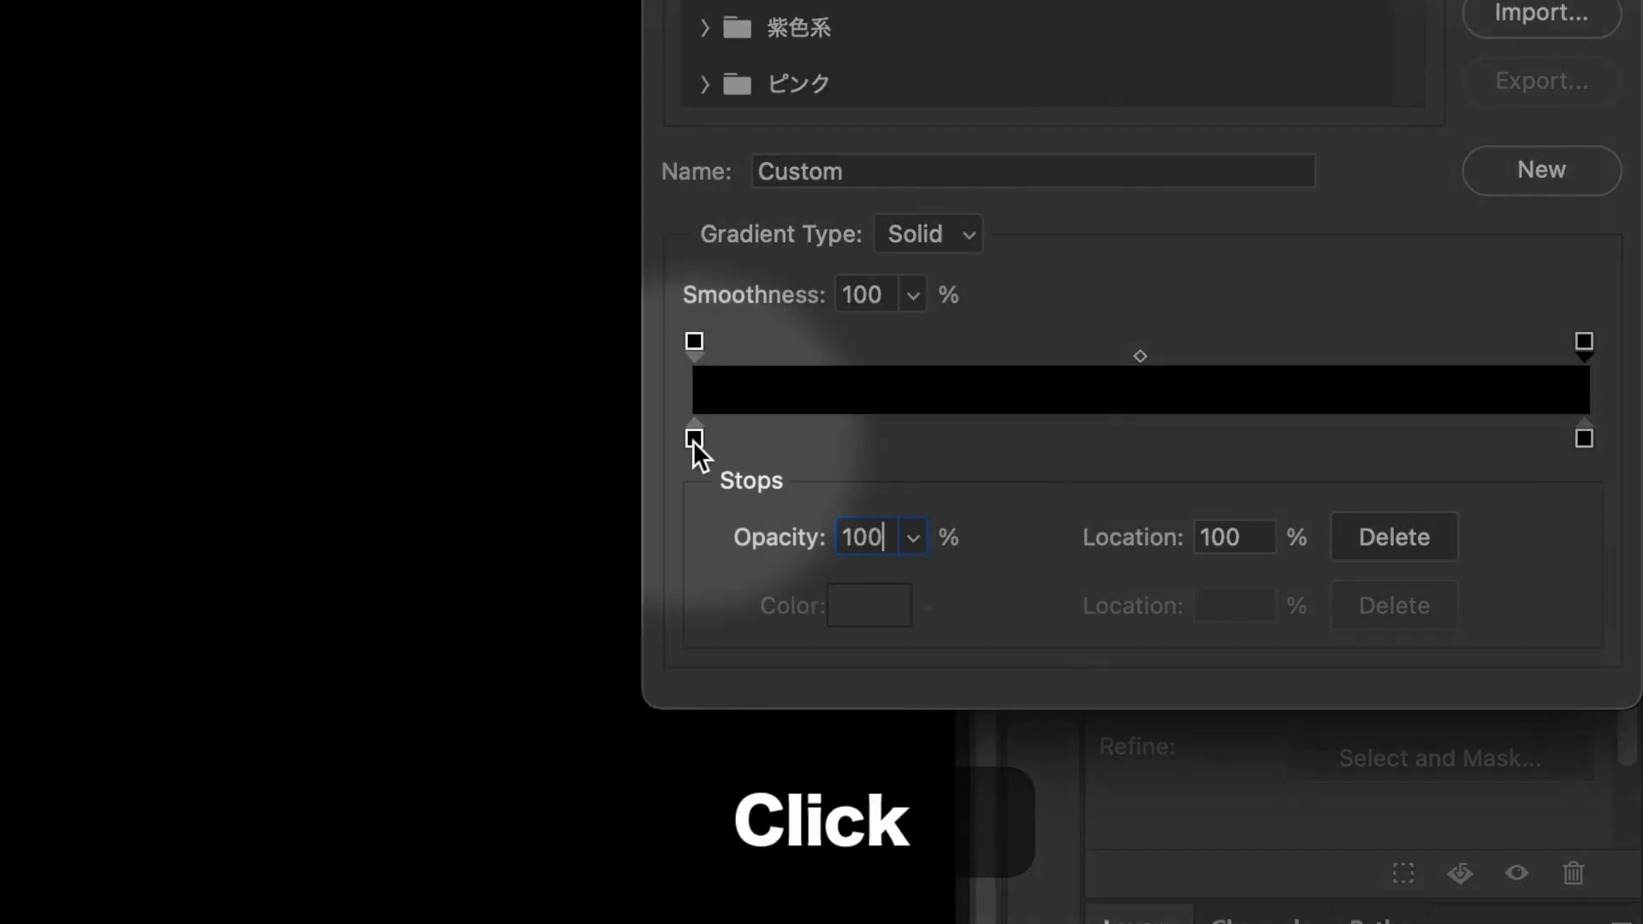
- Change the fill gradient's end color stop at location 100% to white with brightness 100%
click(694, 439)
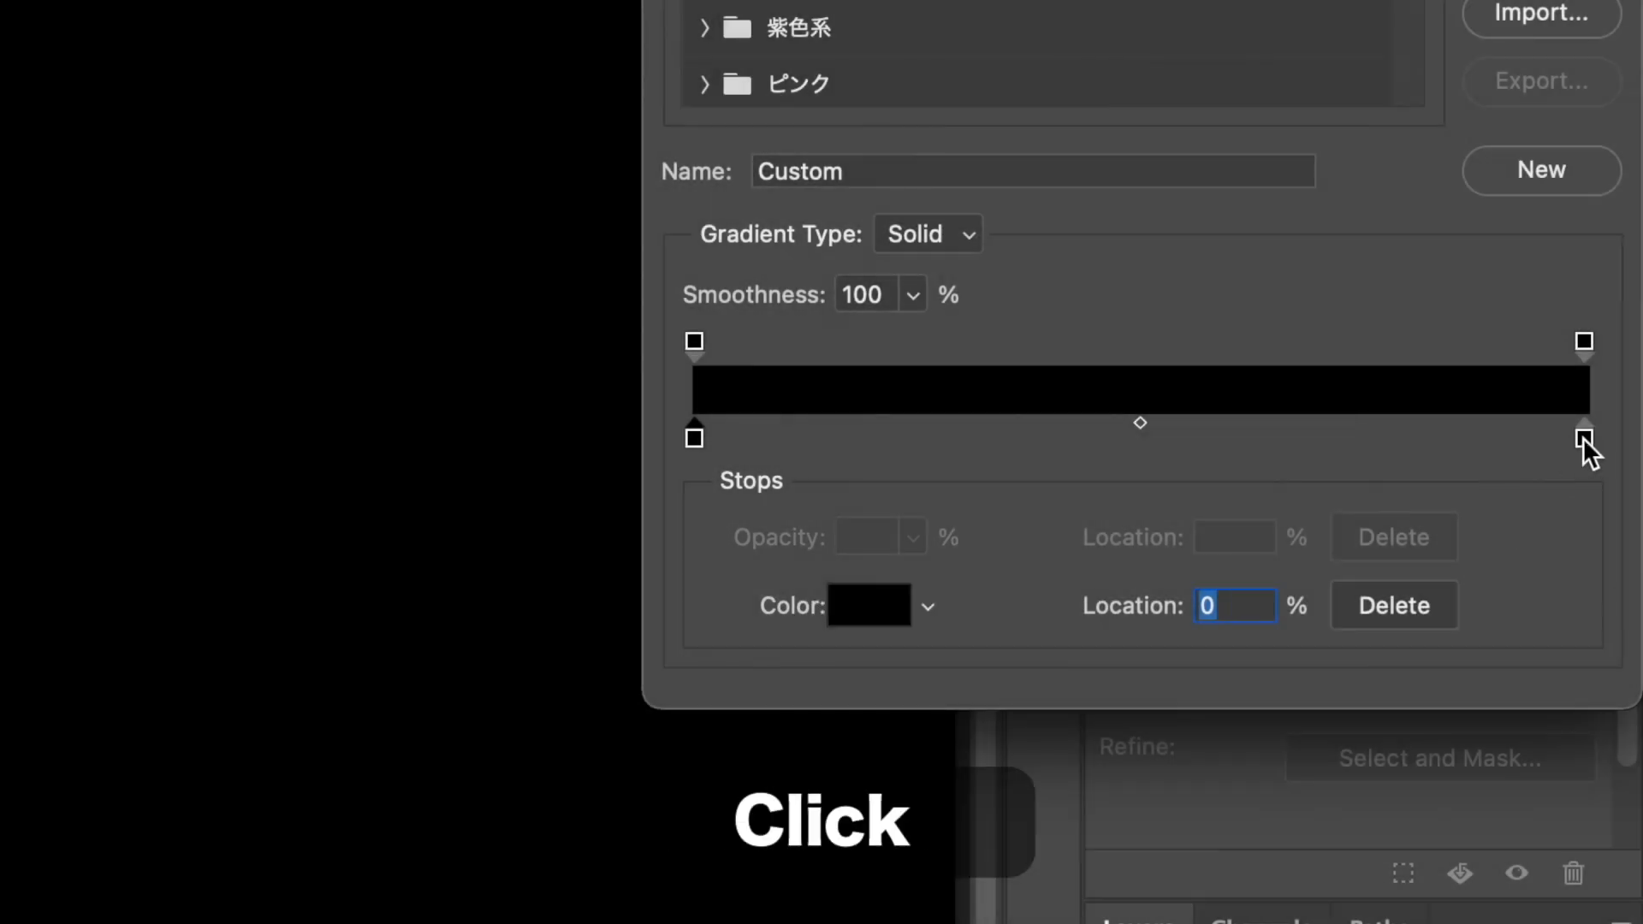
click(1584, 439)
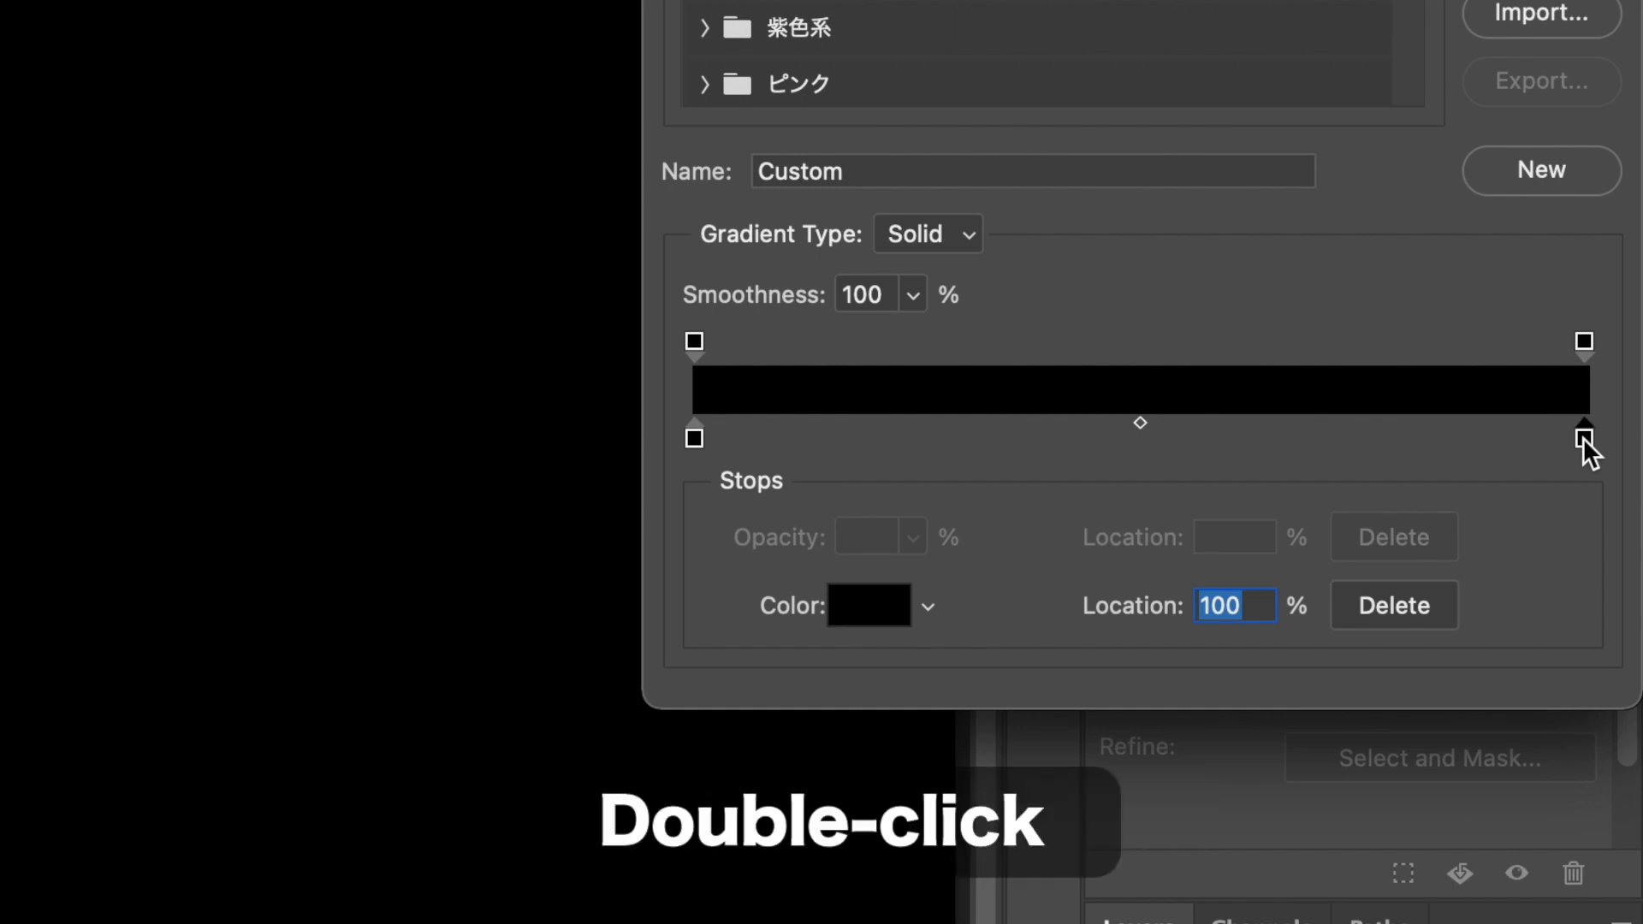
double_click(1583, 438)
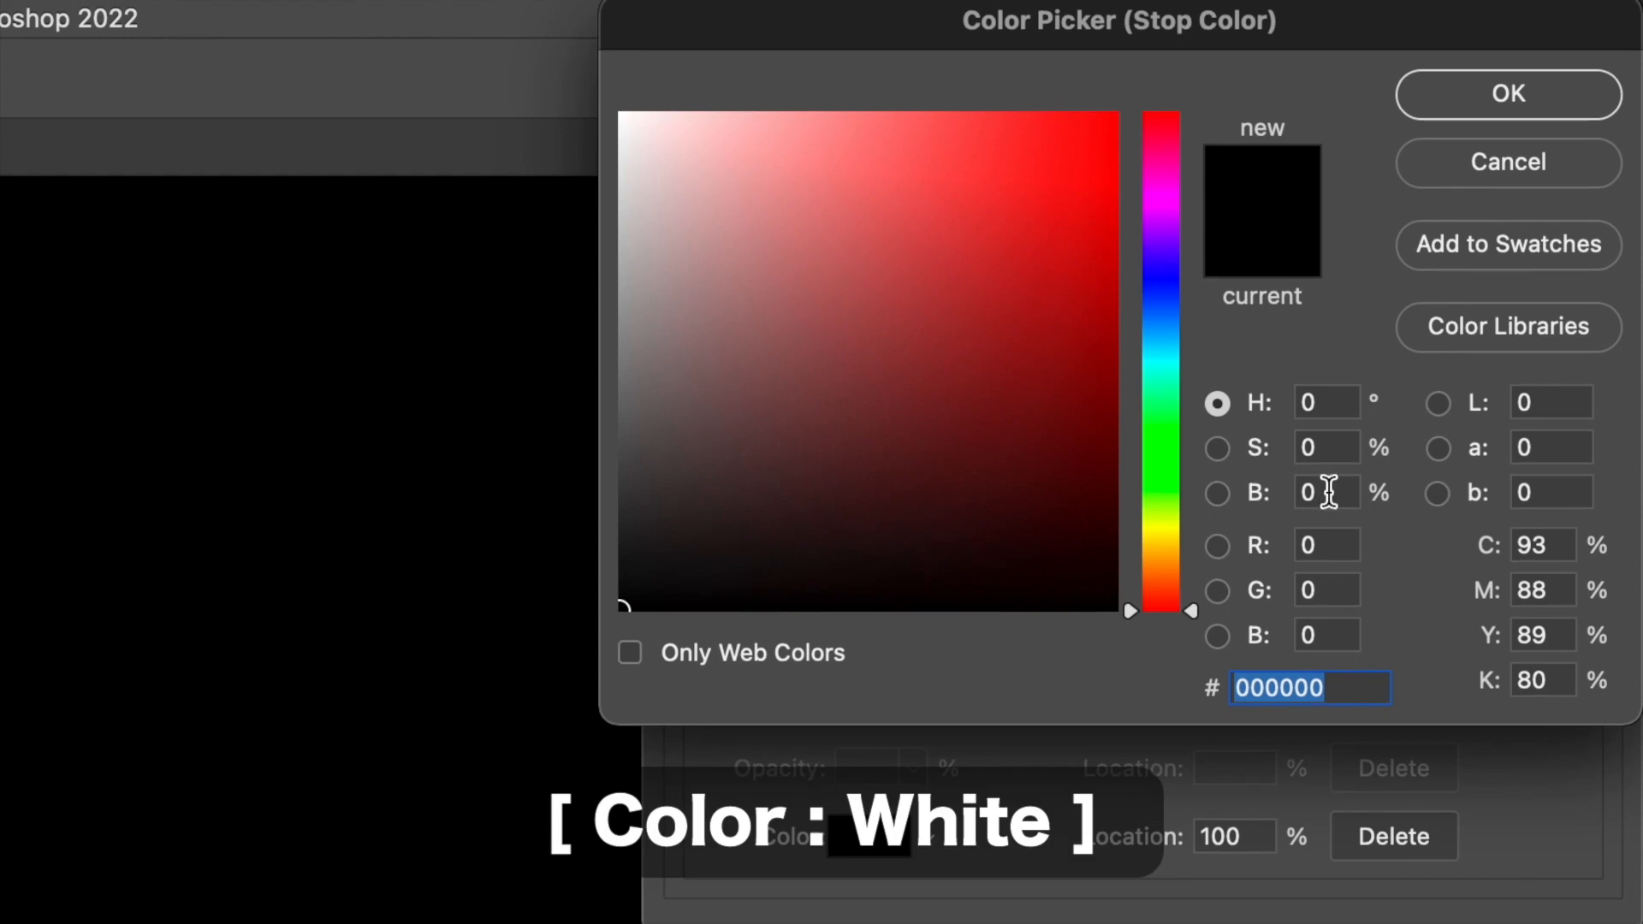
click(1325, 492)
text(100)
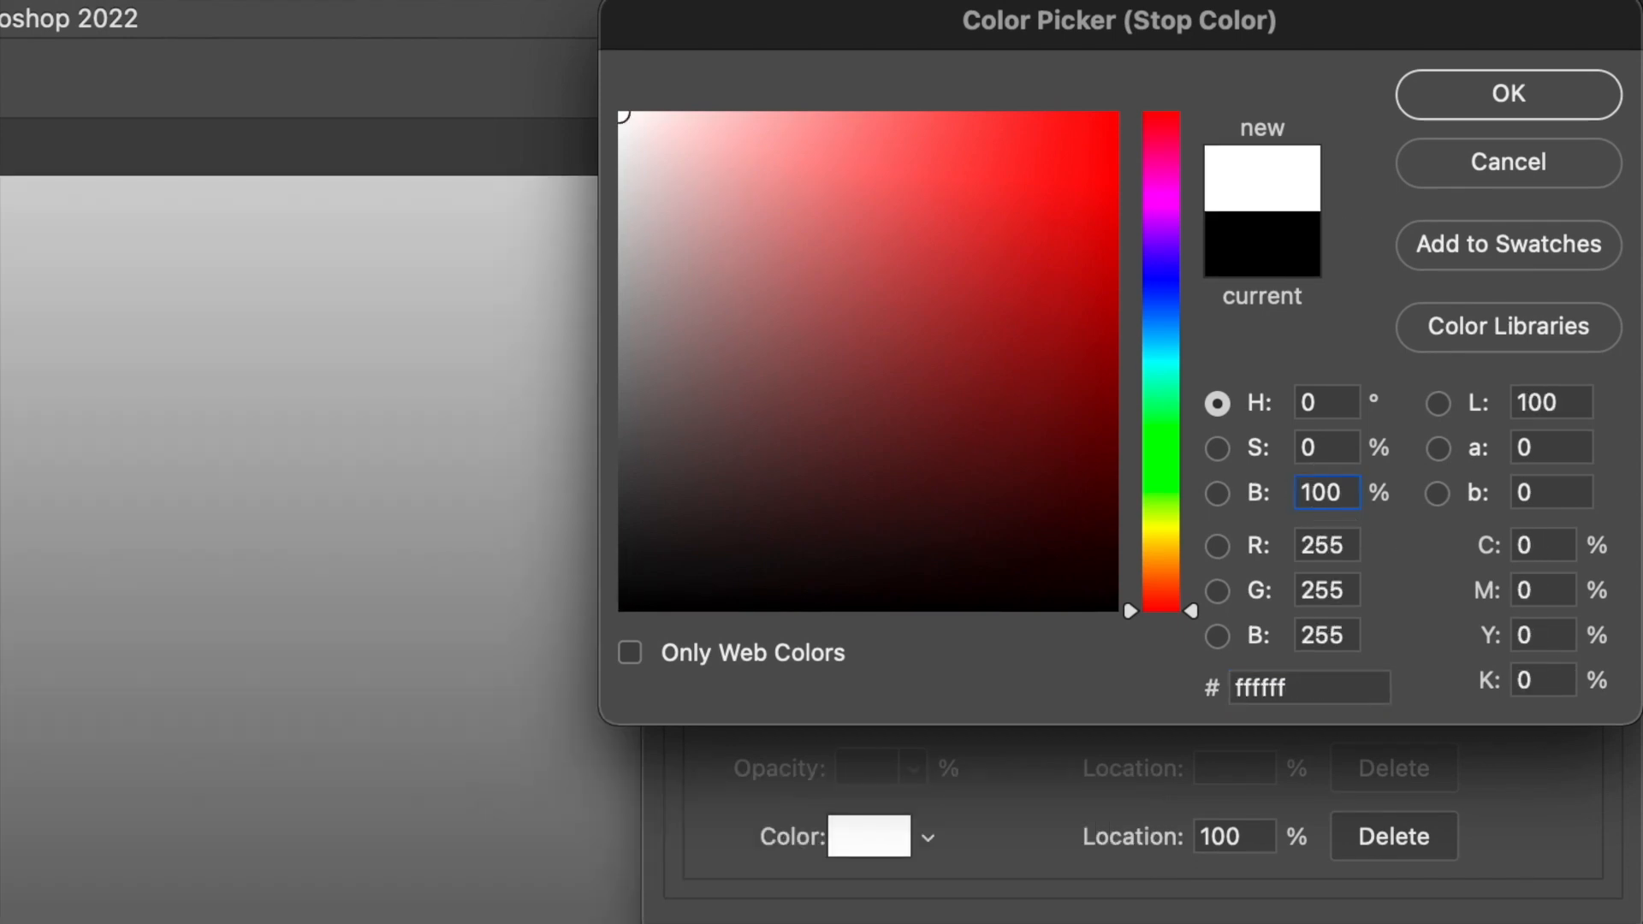
click(1568, 105)
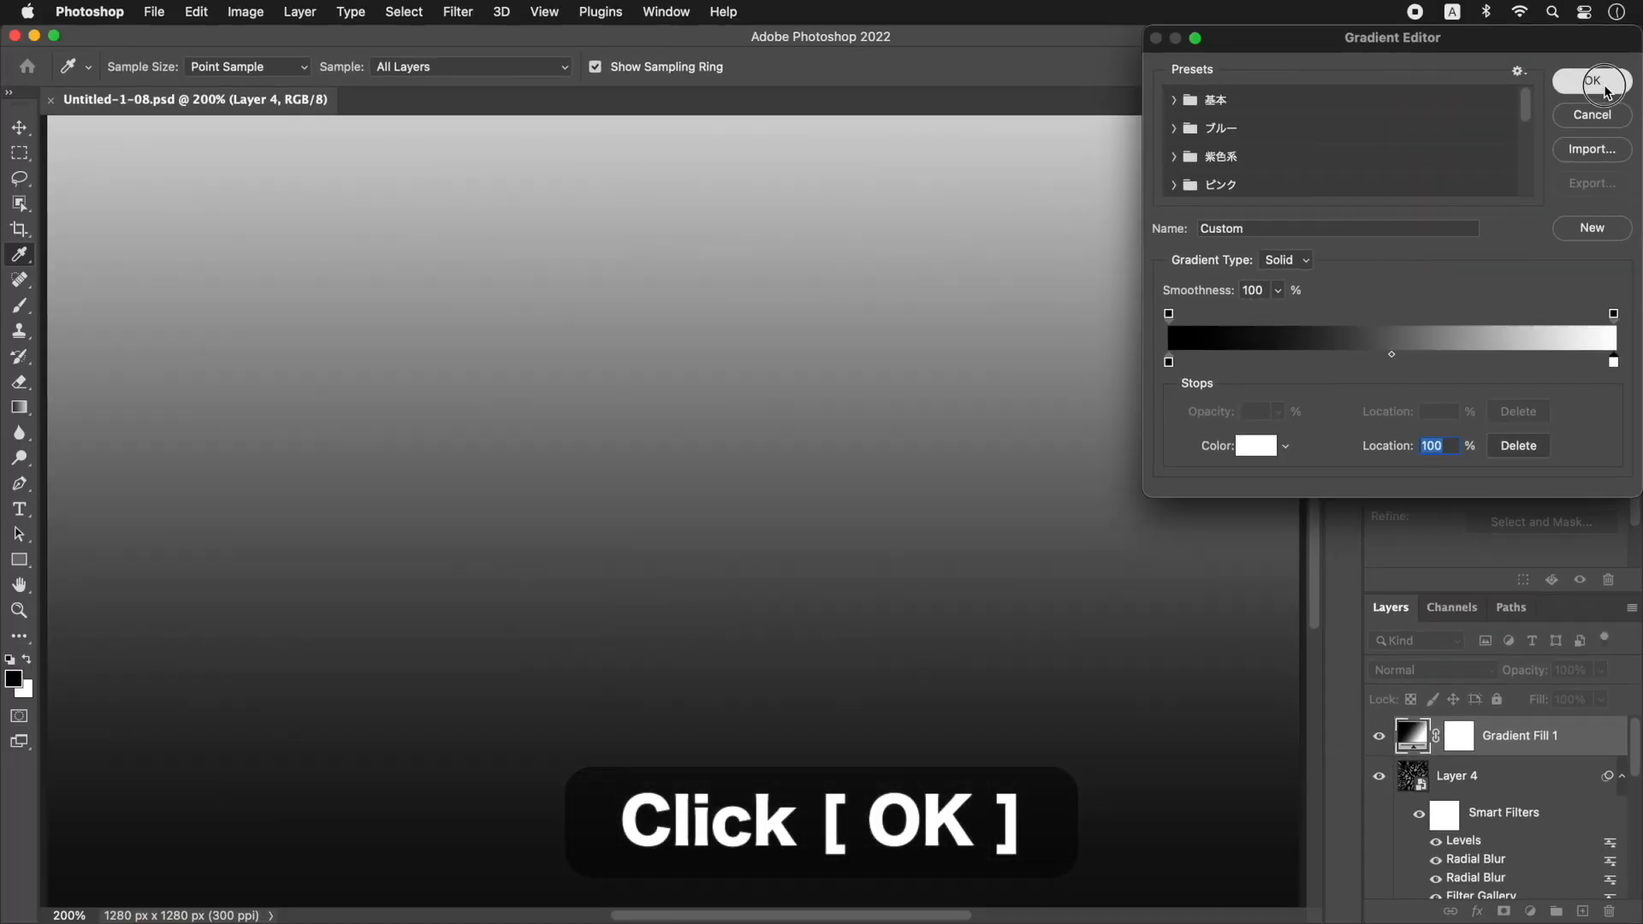
click(1607, 91)
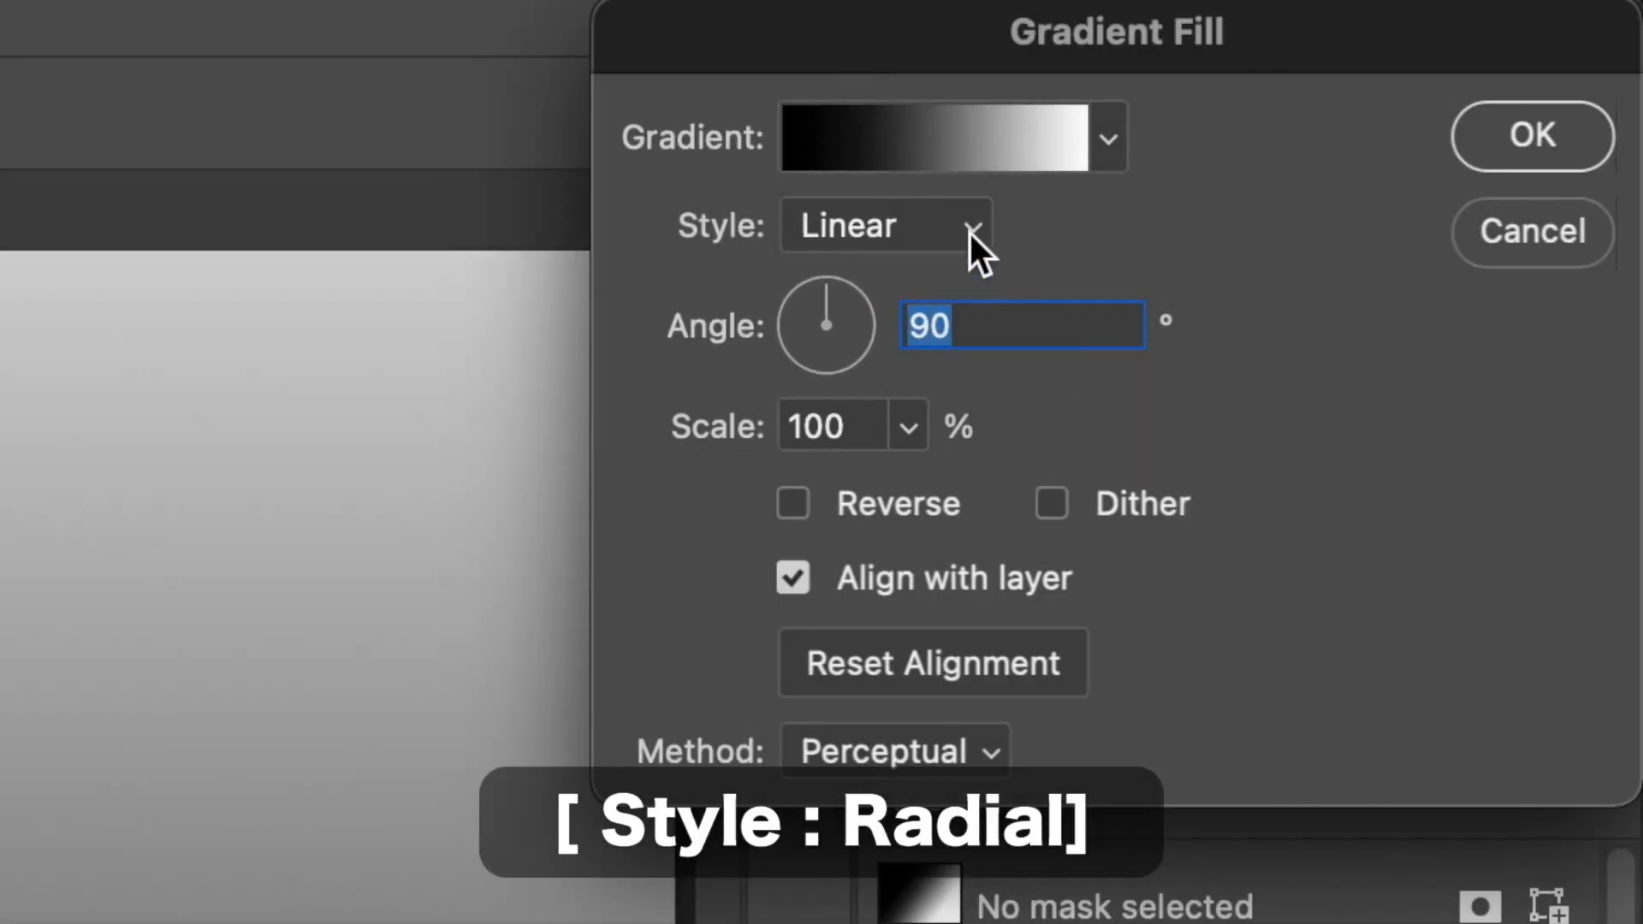
- Make the gradient fill Radial at an angle of 0° and reverse its colors
click(970, 228)
click(959, 288)
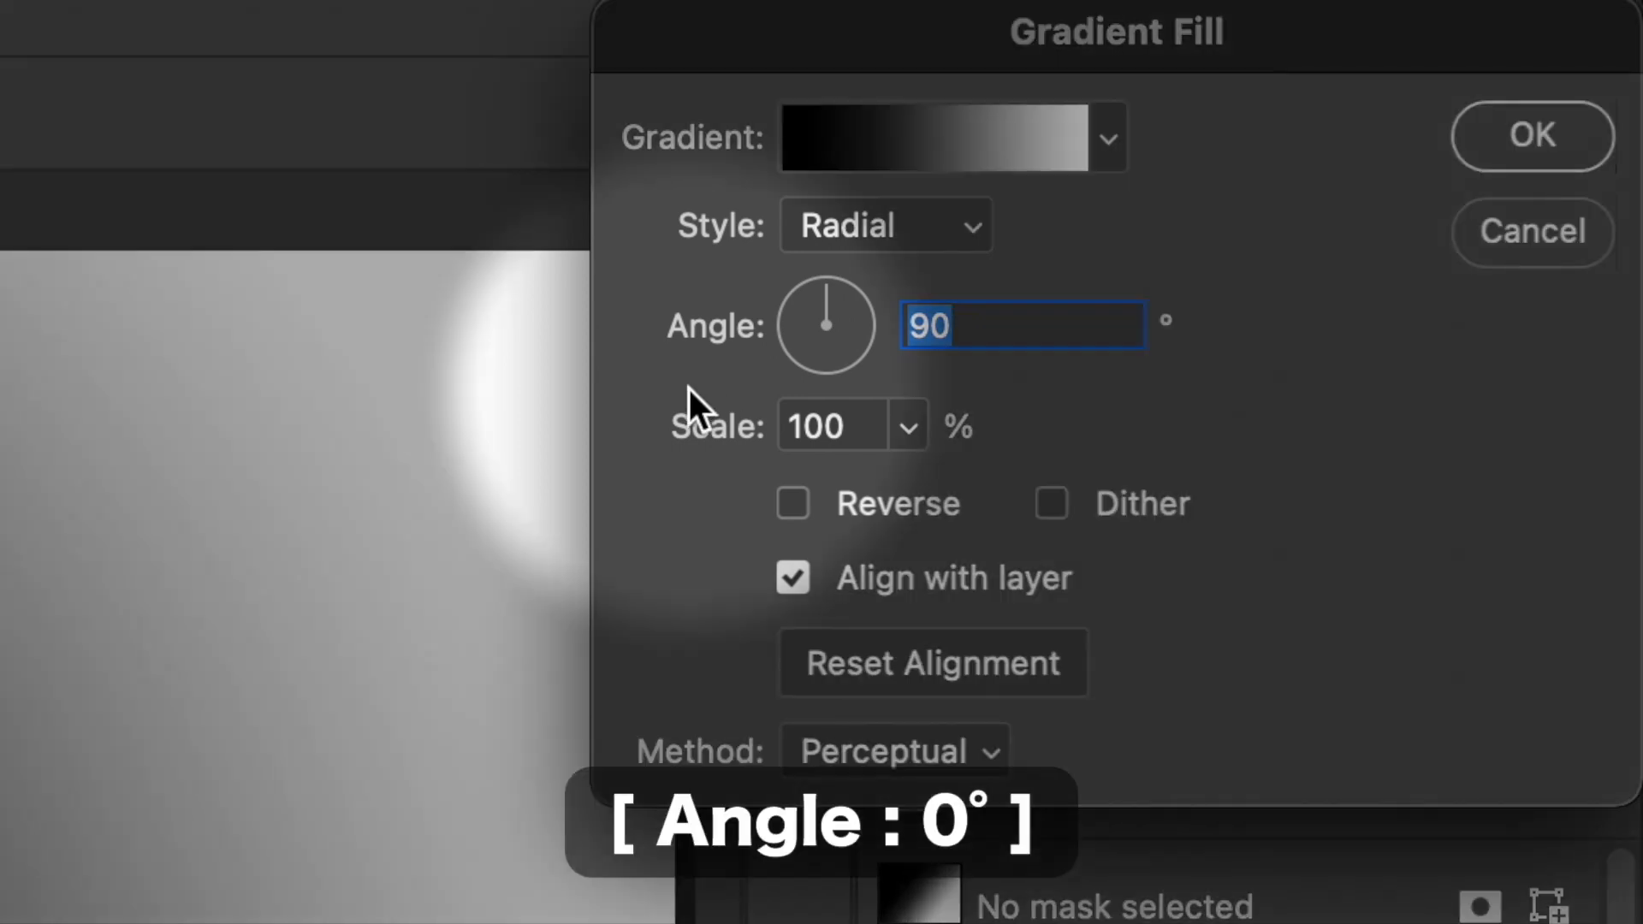
text(0)
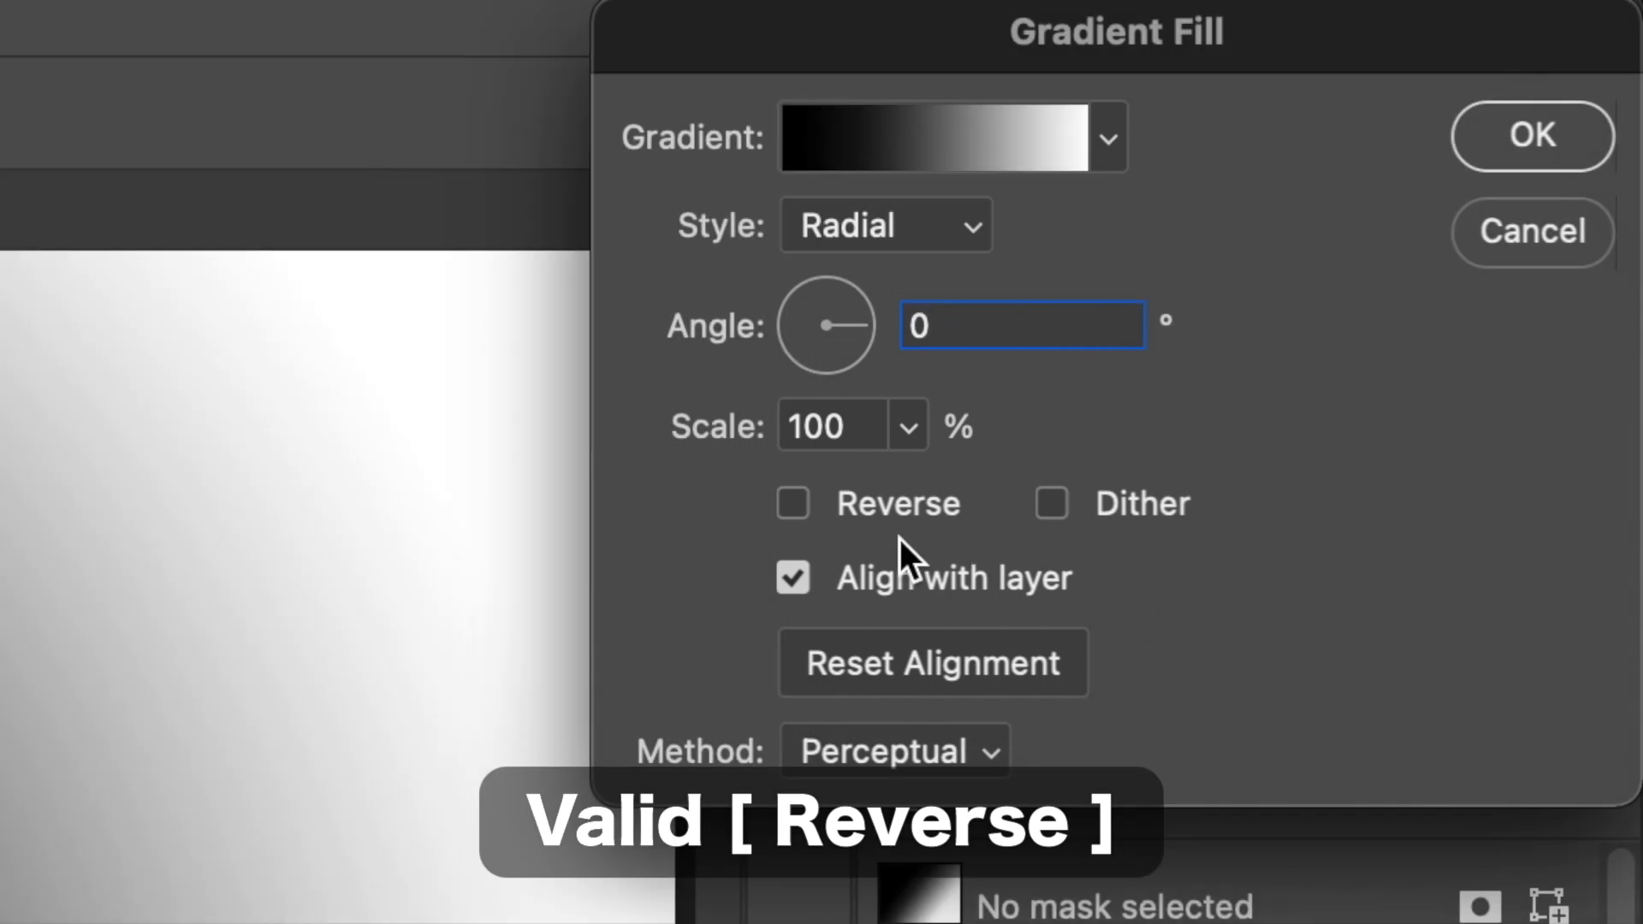
click(796, 505)
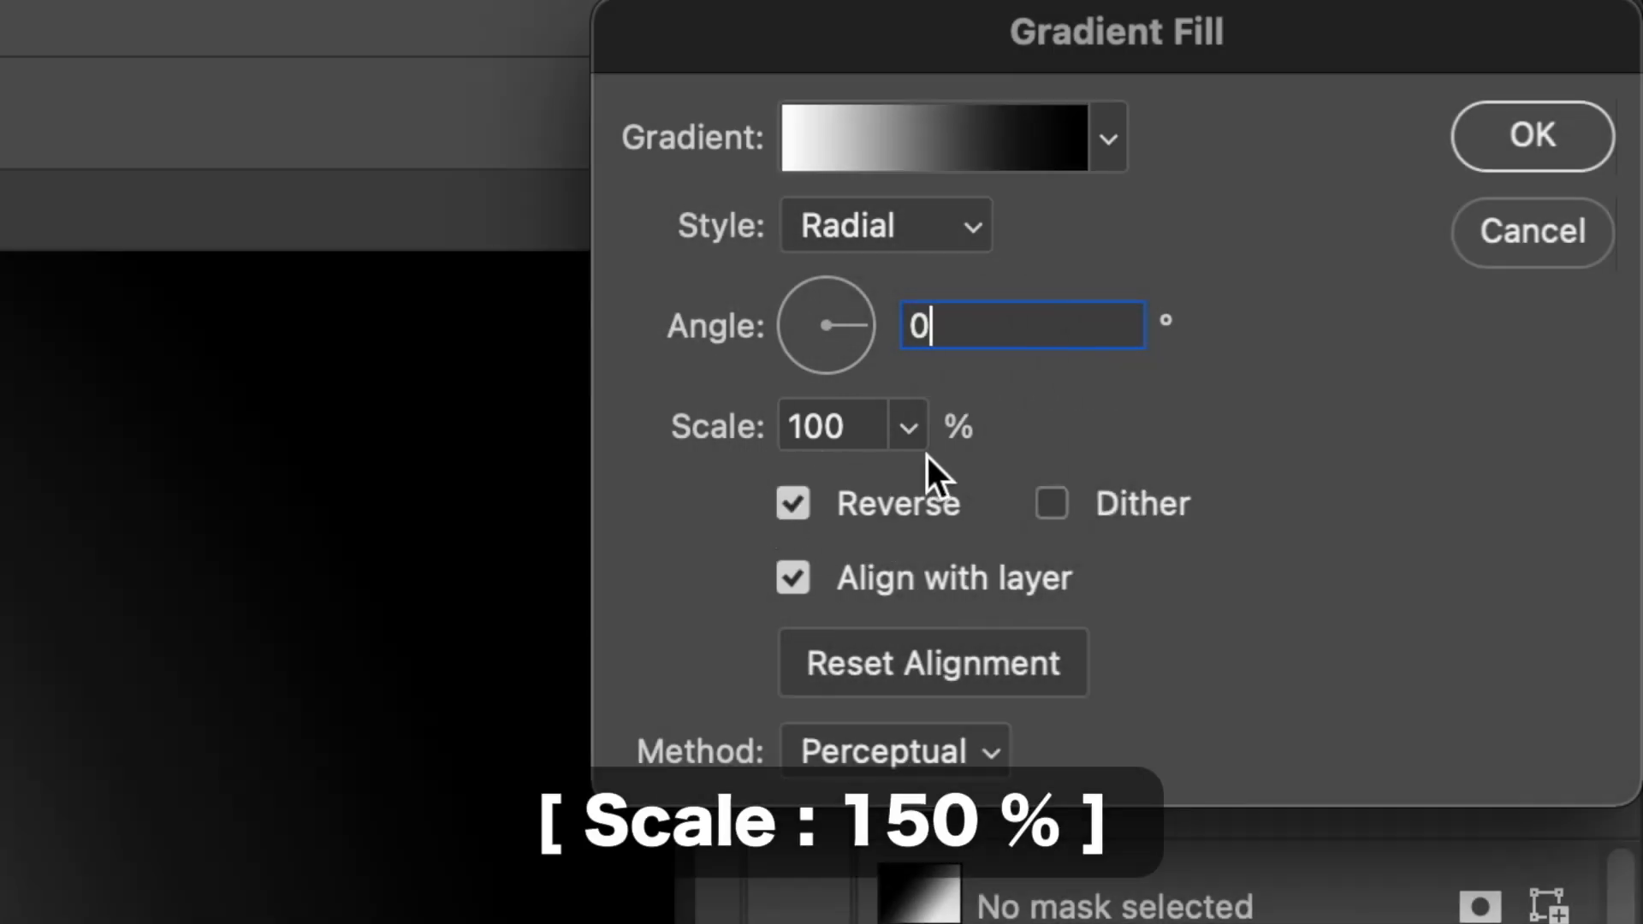
- Set the gradient fill's scale to 150% and its method to Classic, and apply the fill
double_click(856, 413)
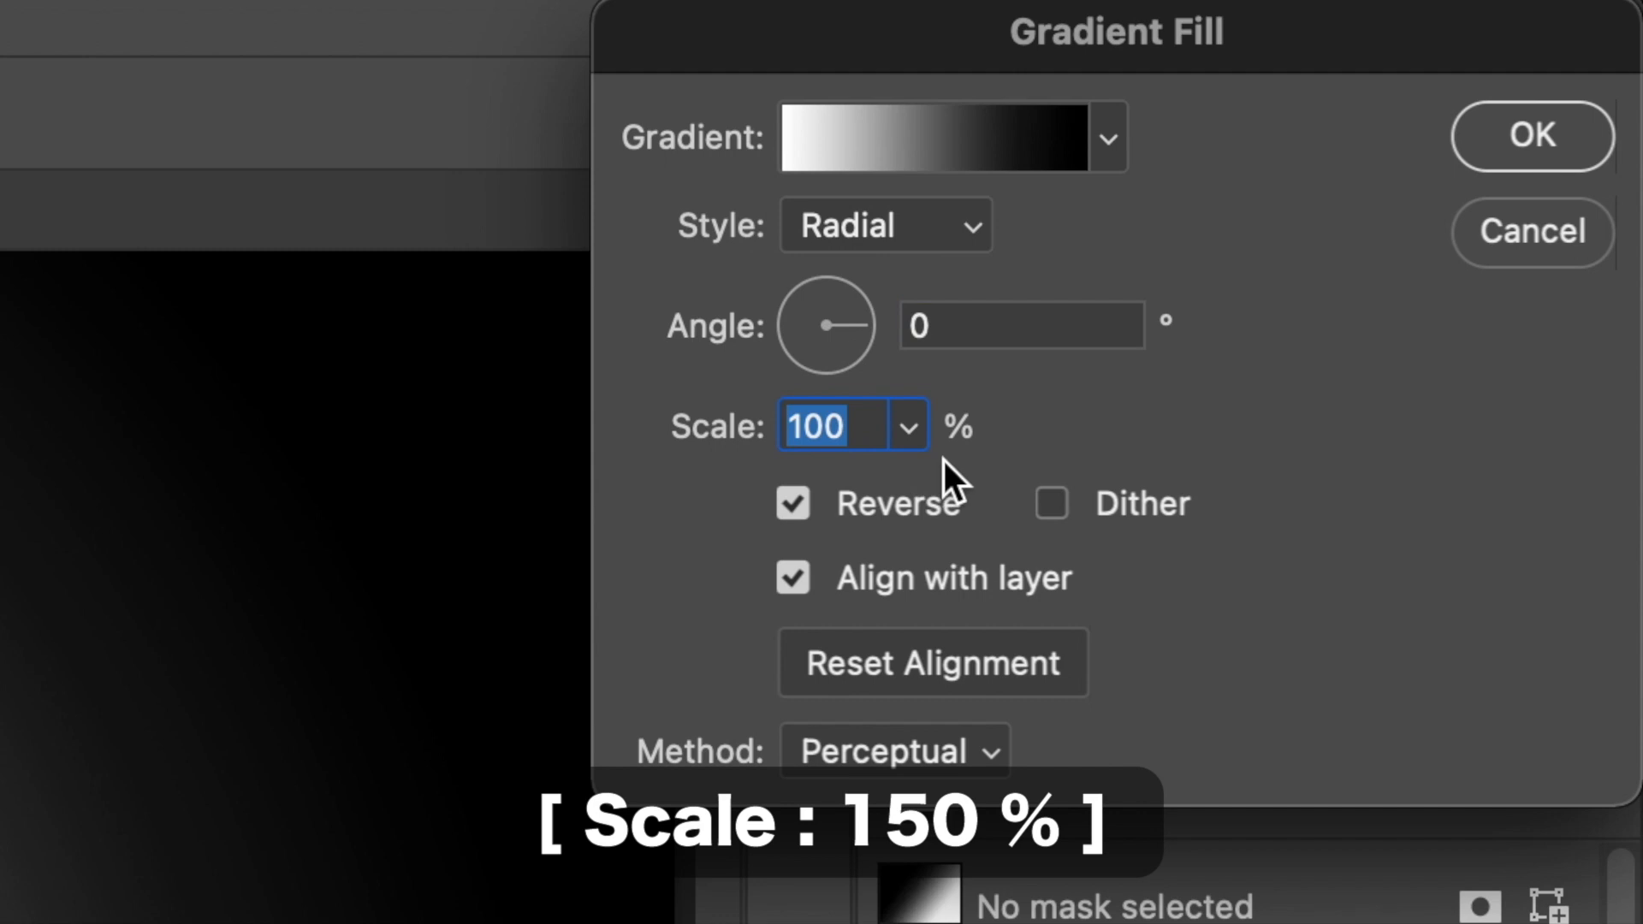
key(shift+Up)
key(shift+Up)
key(shift+Up)
key(shift+Up)
key(shift+Up)
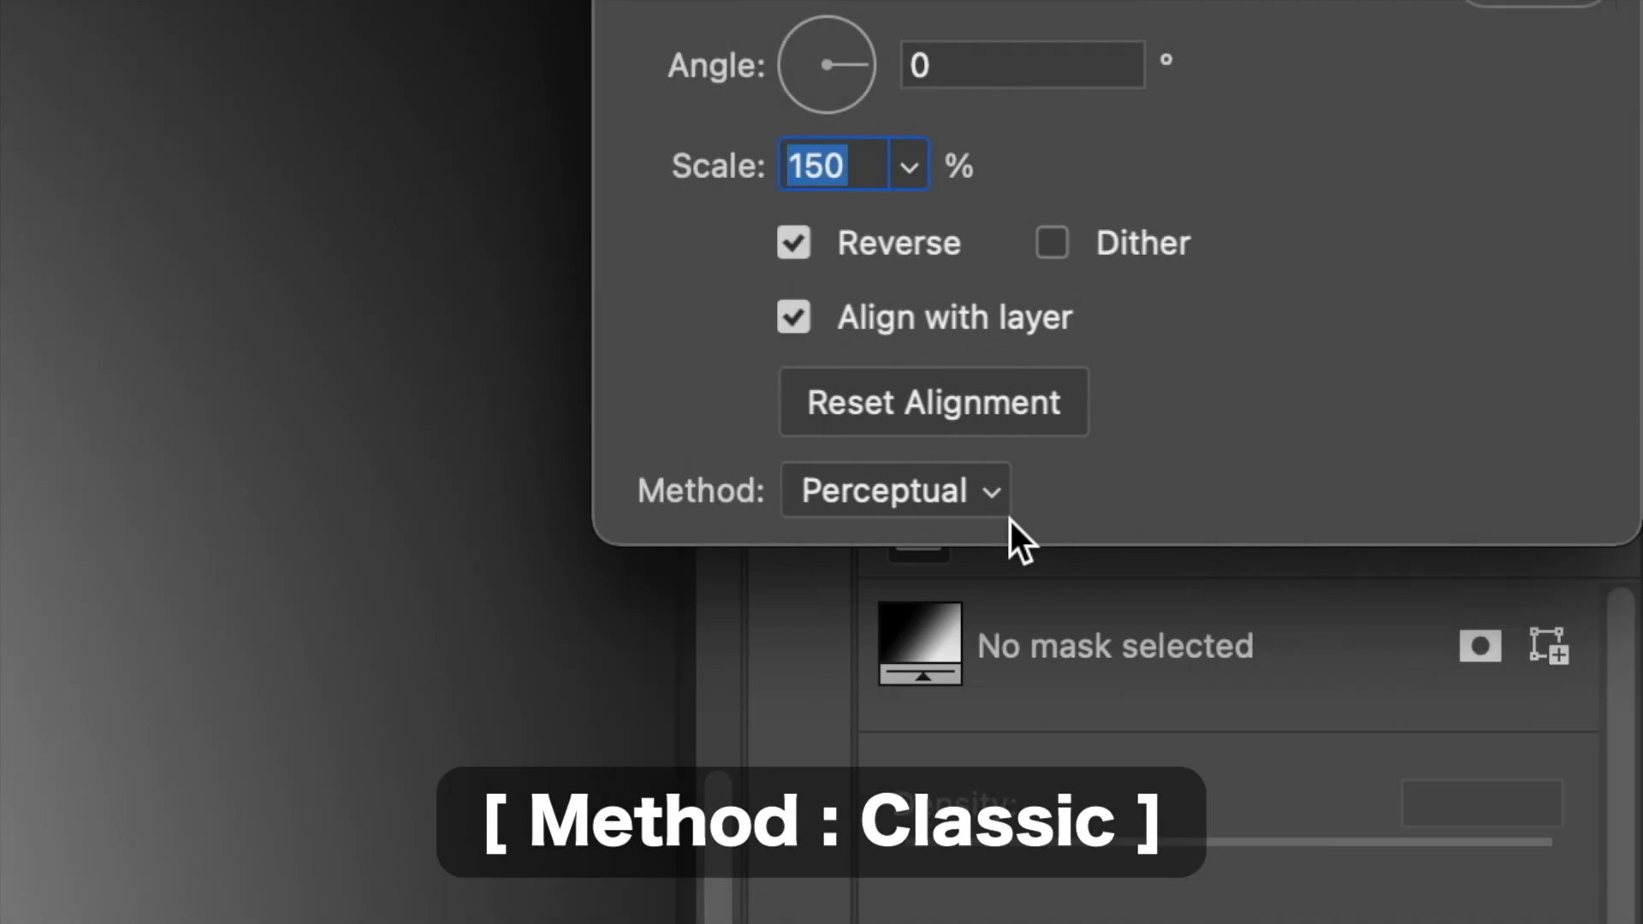
click(996, 494)
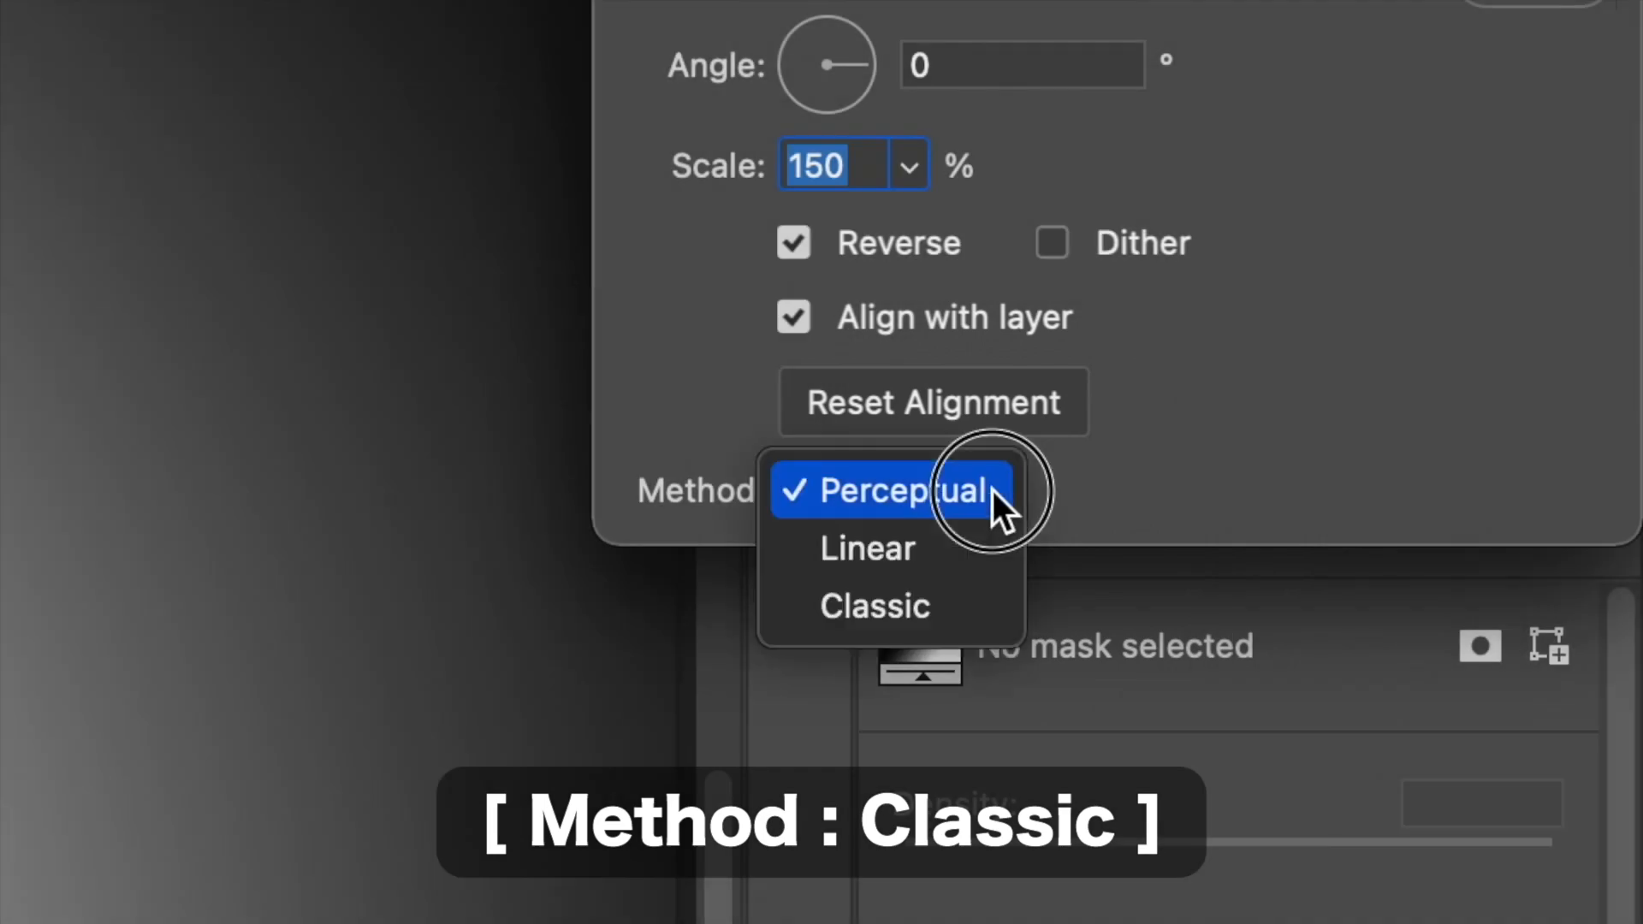
click(979, 609)
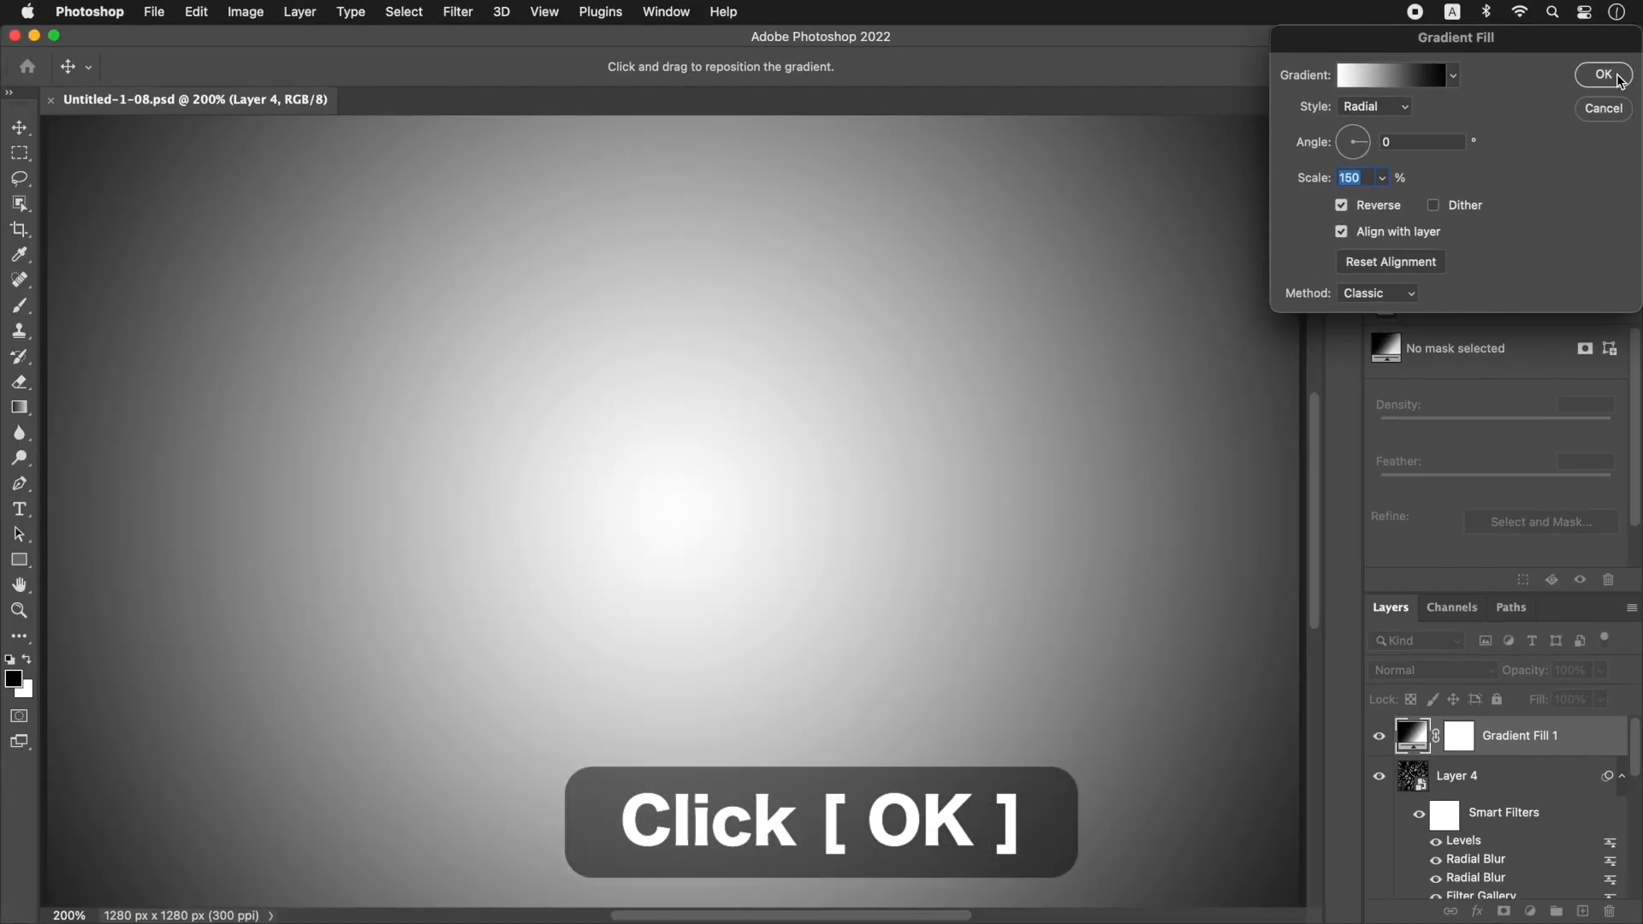
click(1609, 68)
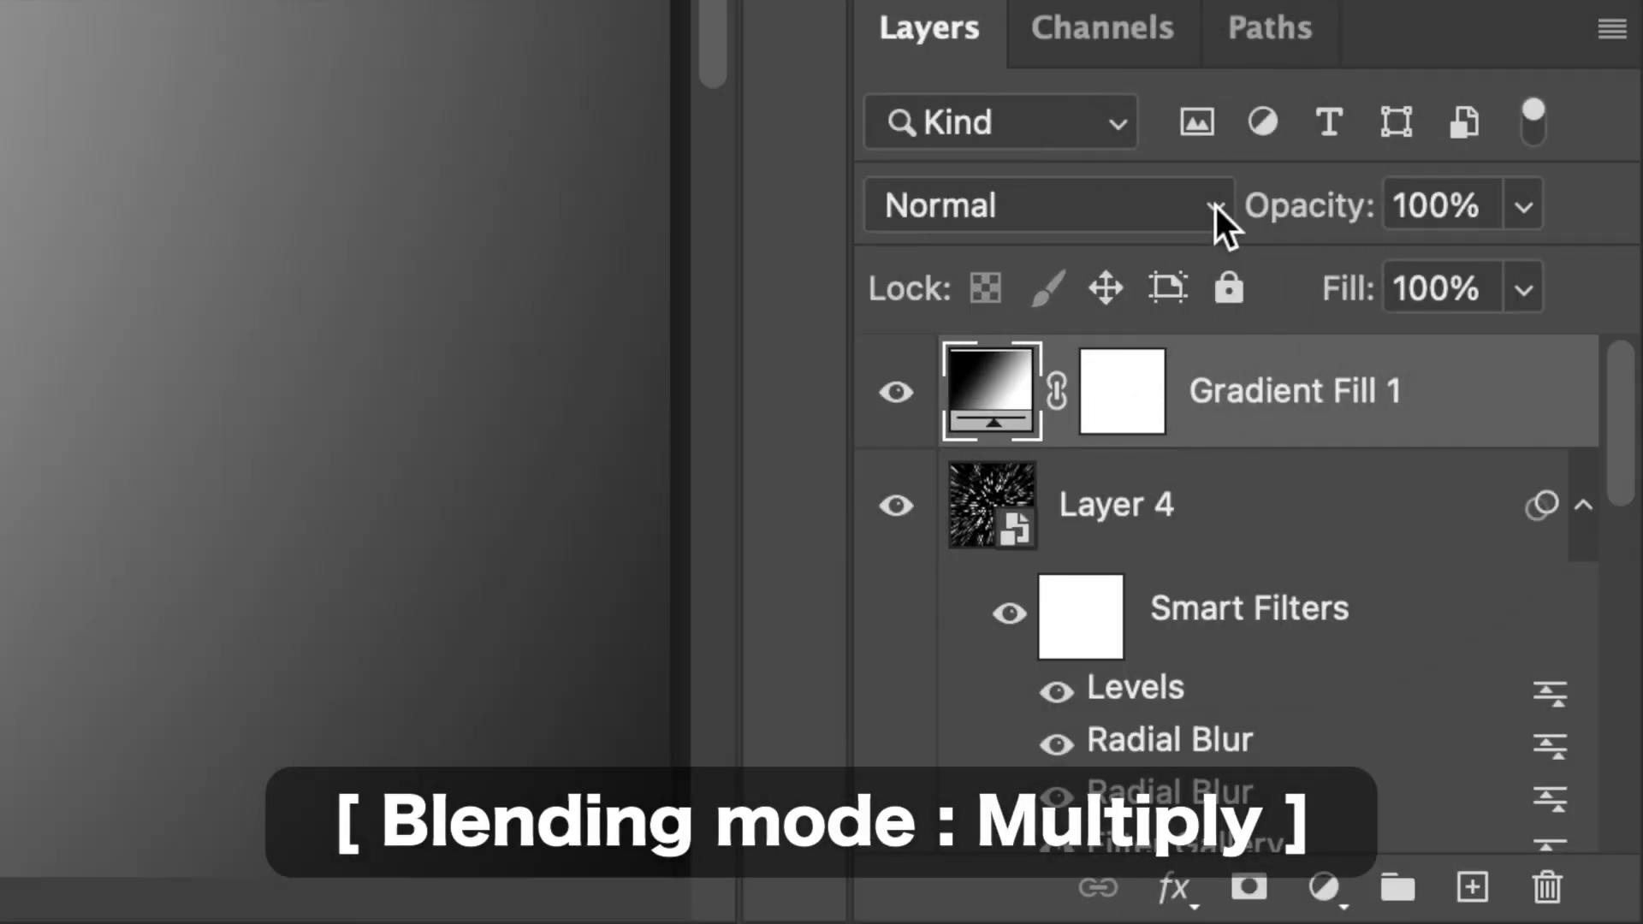
- Set the gradient fill layer's blending mode to Multiply and its opacity to 50%
click(1216, 207)
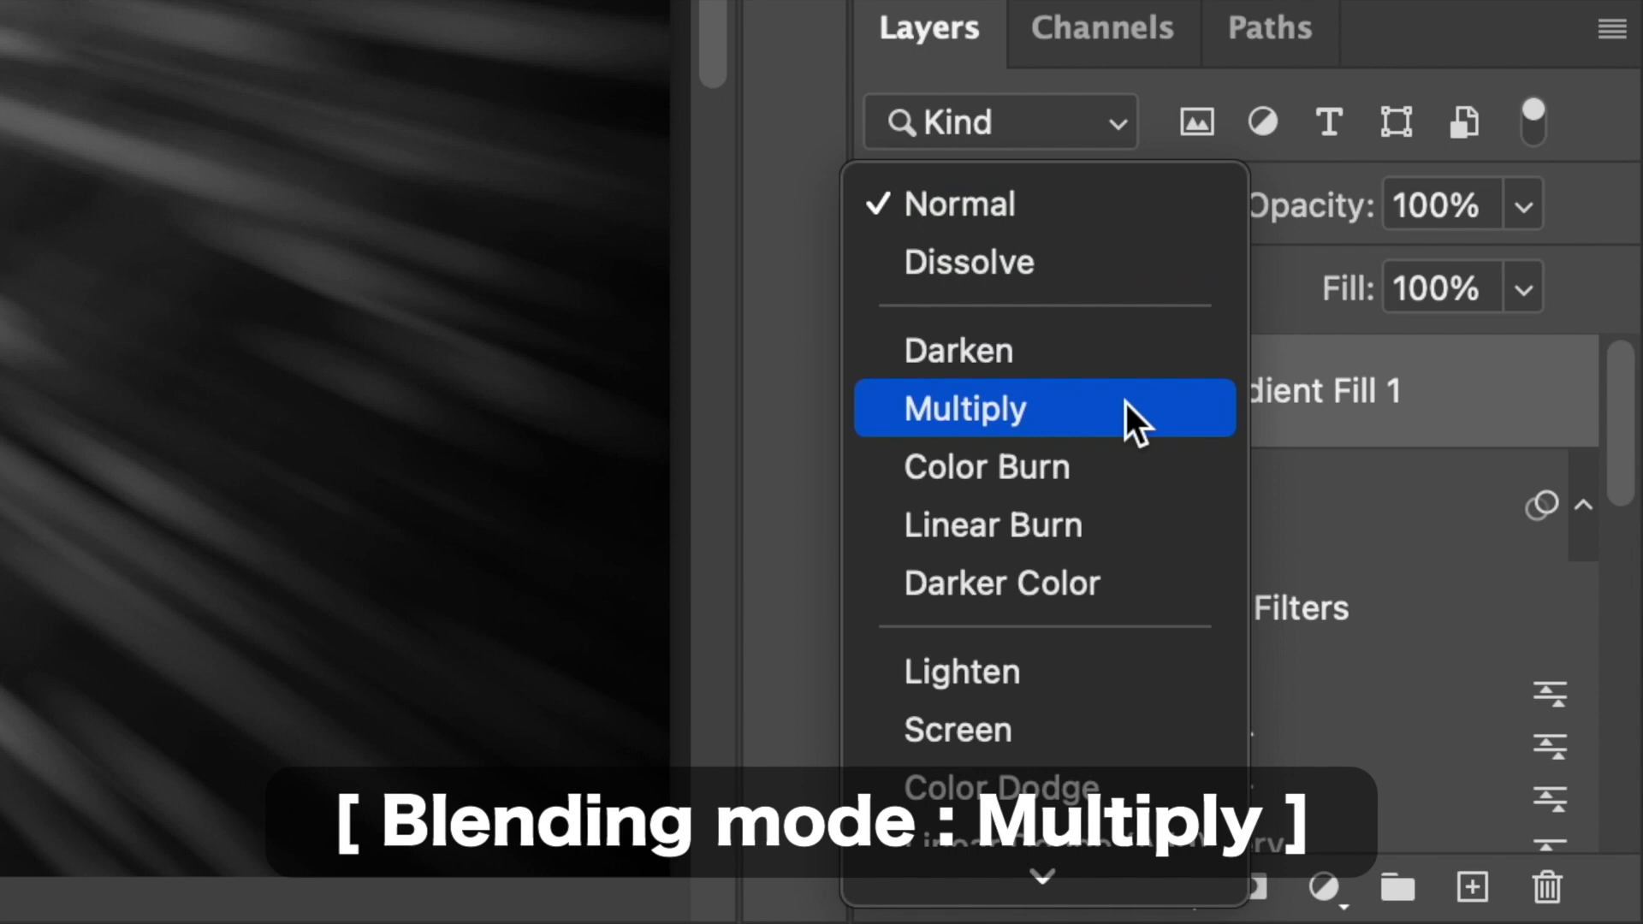
click(1127, 403)
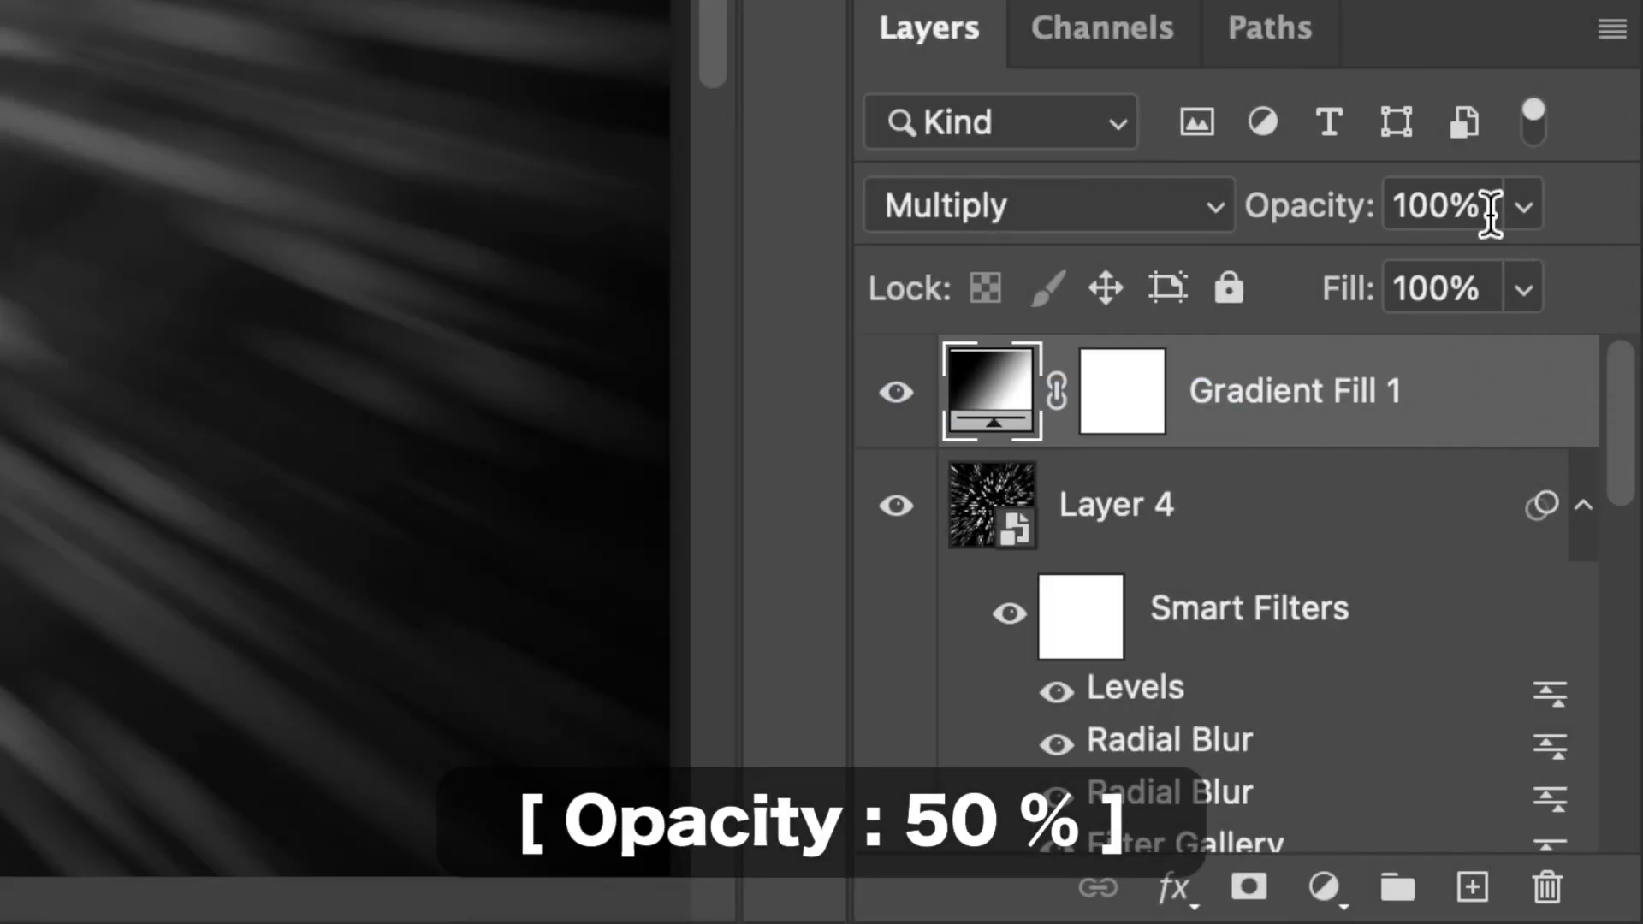
click(1492, 205)
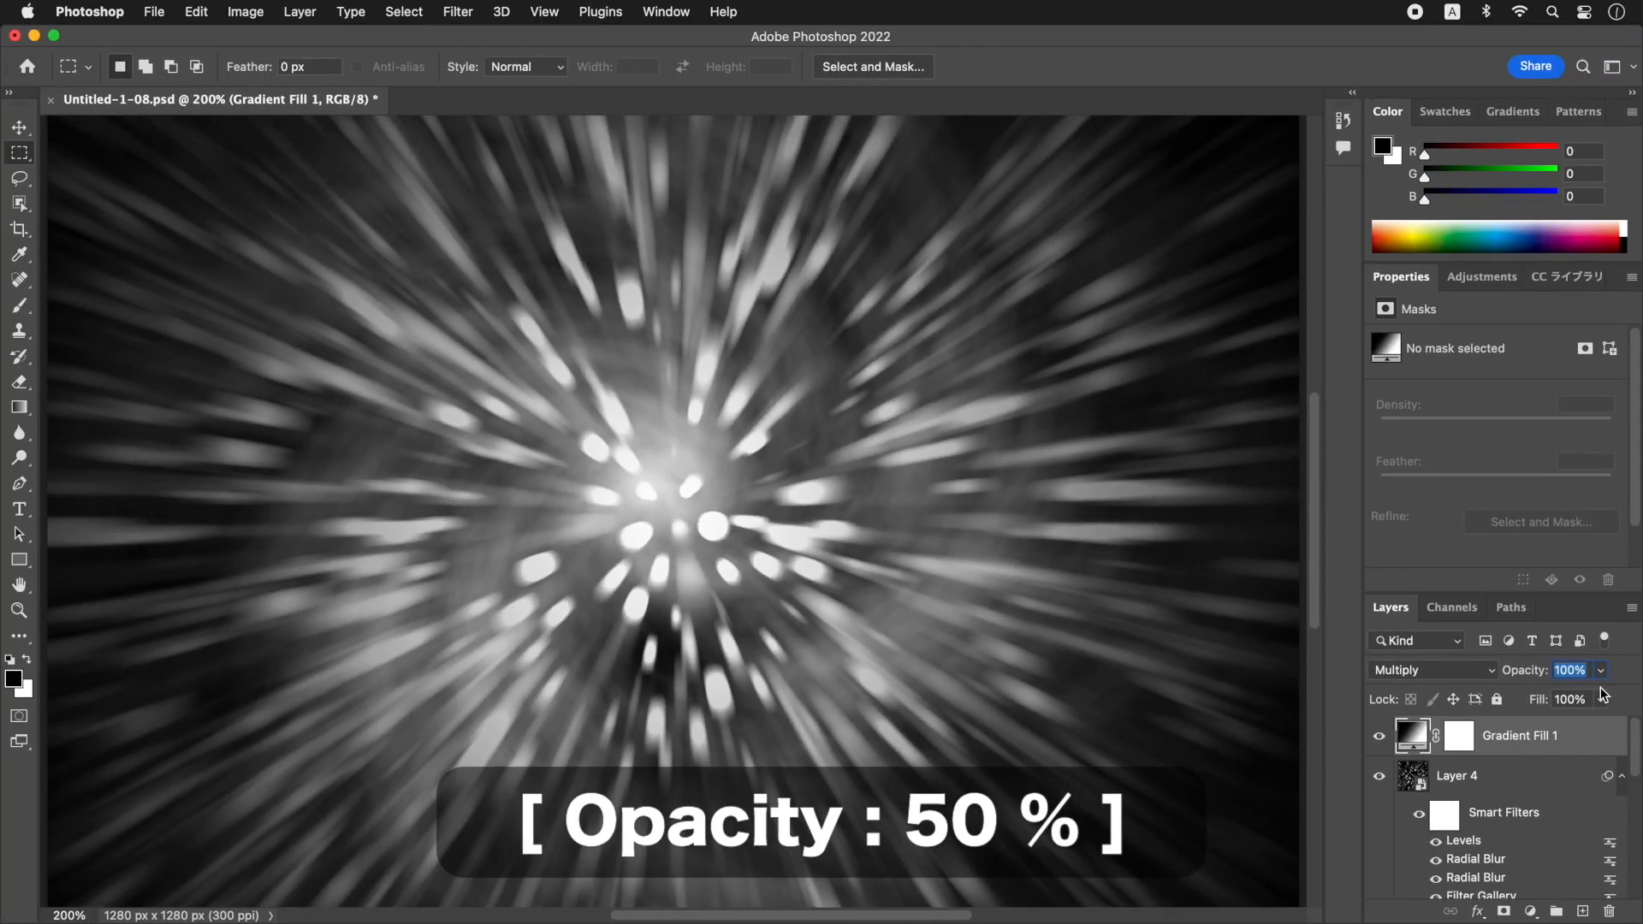
key(shift+Down)
key(shift+Down)
key(shift+Down)
key(shift+Down)
key(shift+Down)
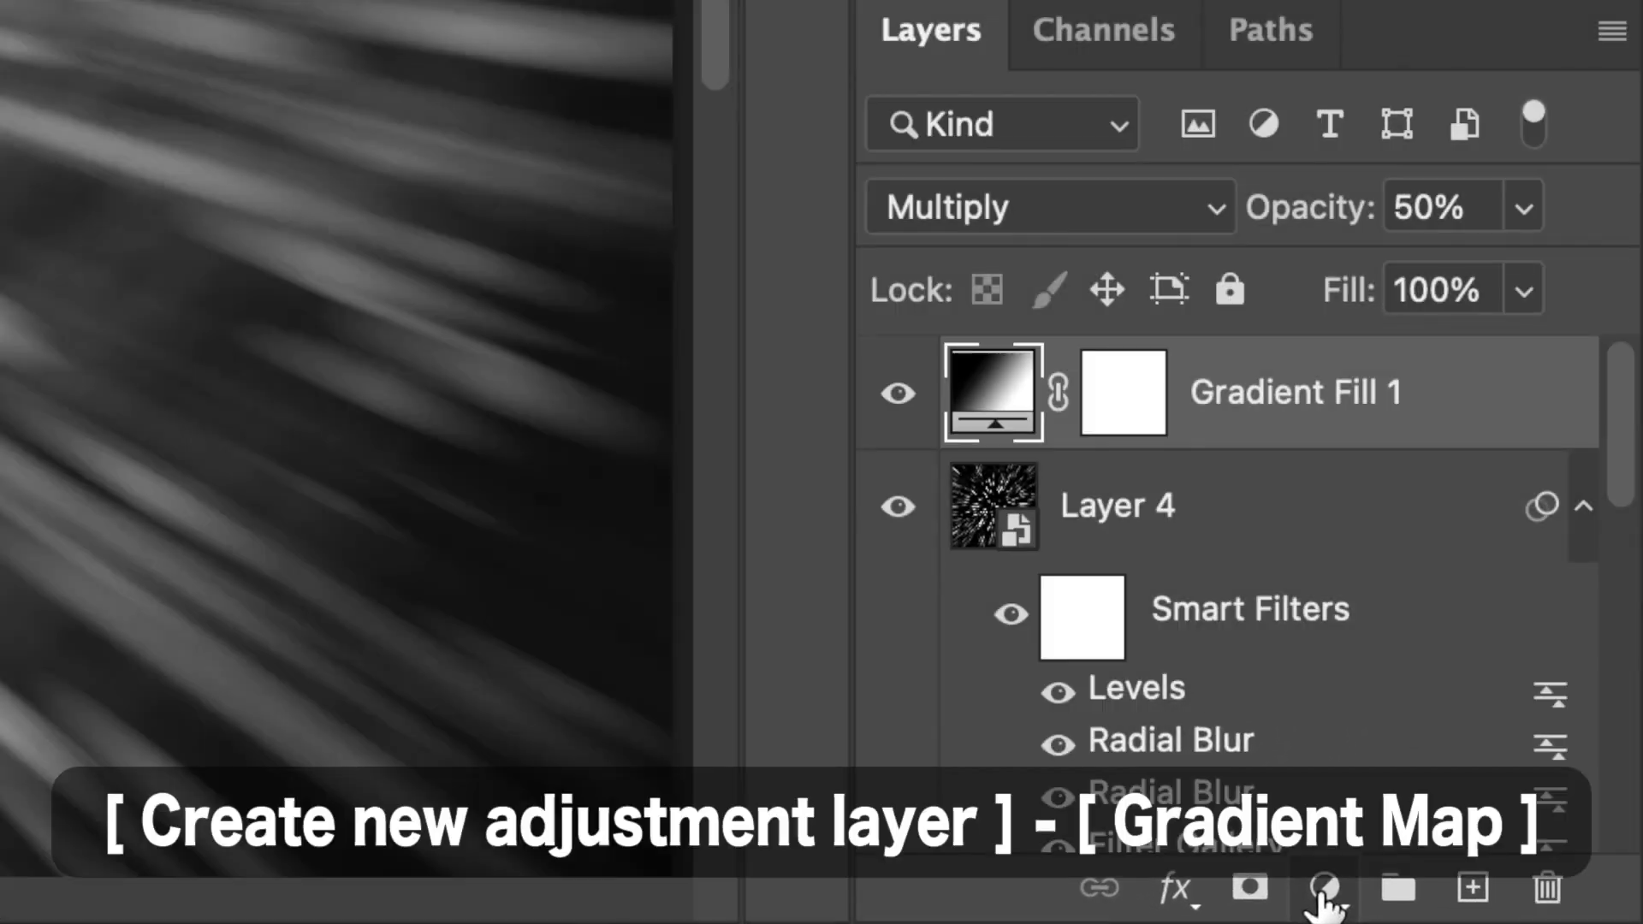
- Add a Gradient Map adjustment layer above the gradient fill, using Overlay blending and the Classic method
click(1321, 890)
click(1517, 712)
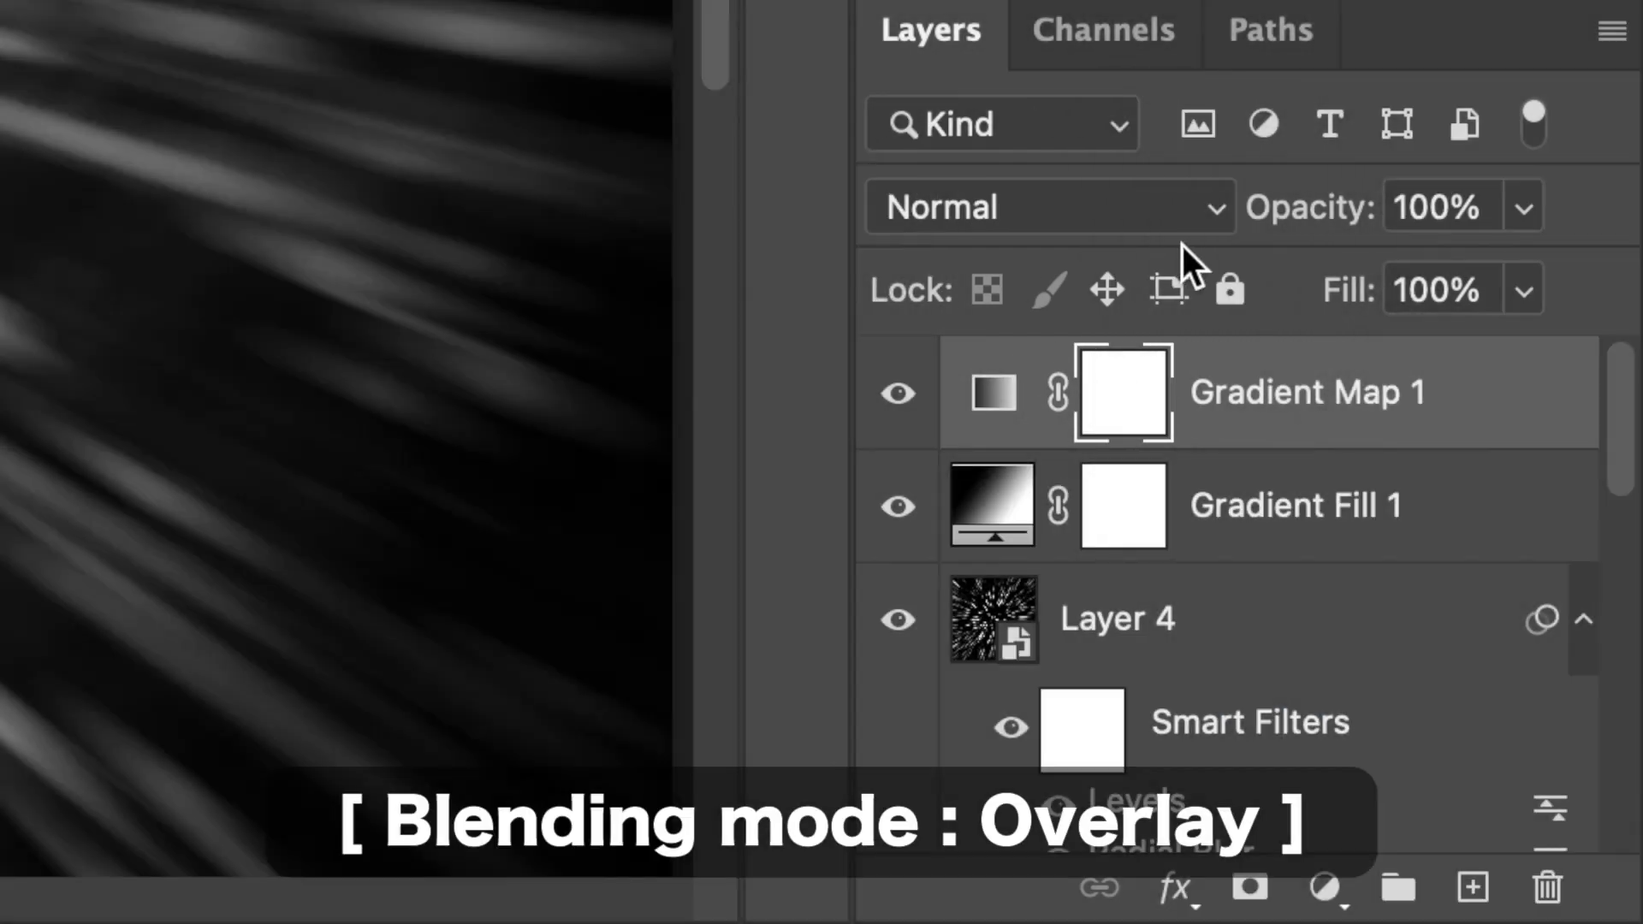
click(1214, 202)
scroll(1211, 202, down, 10)
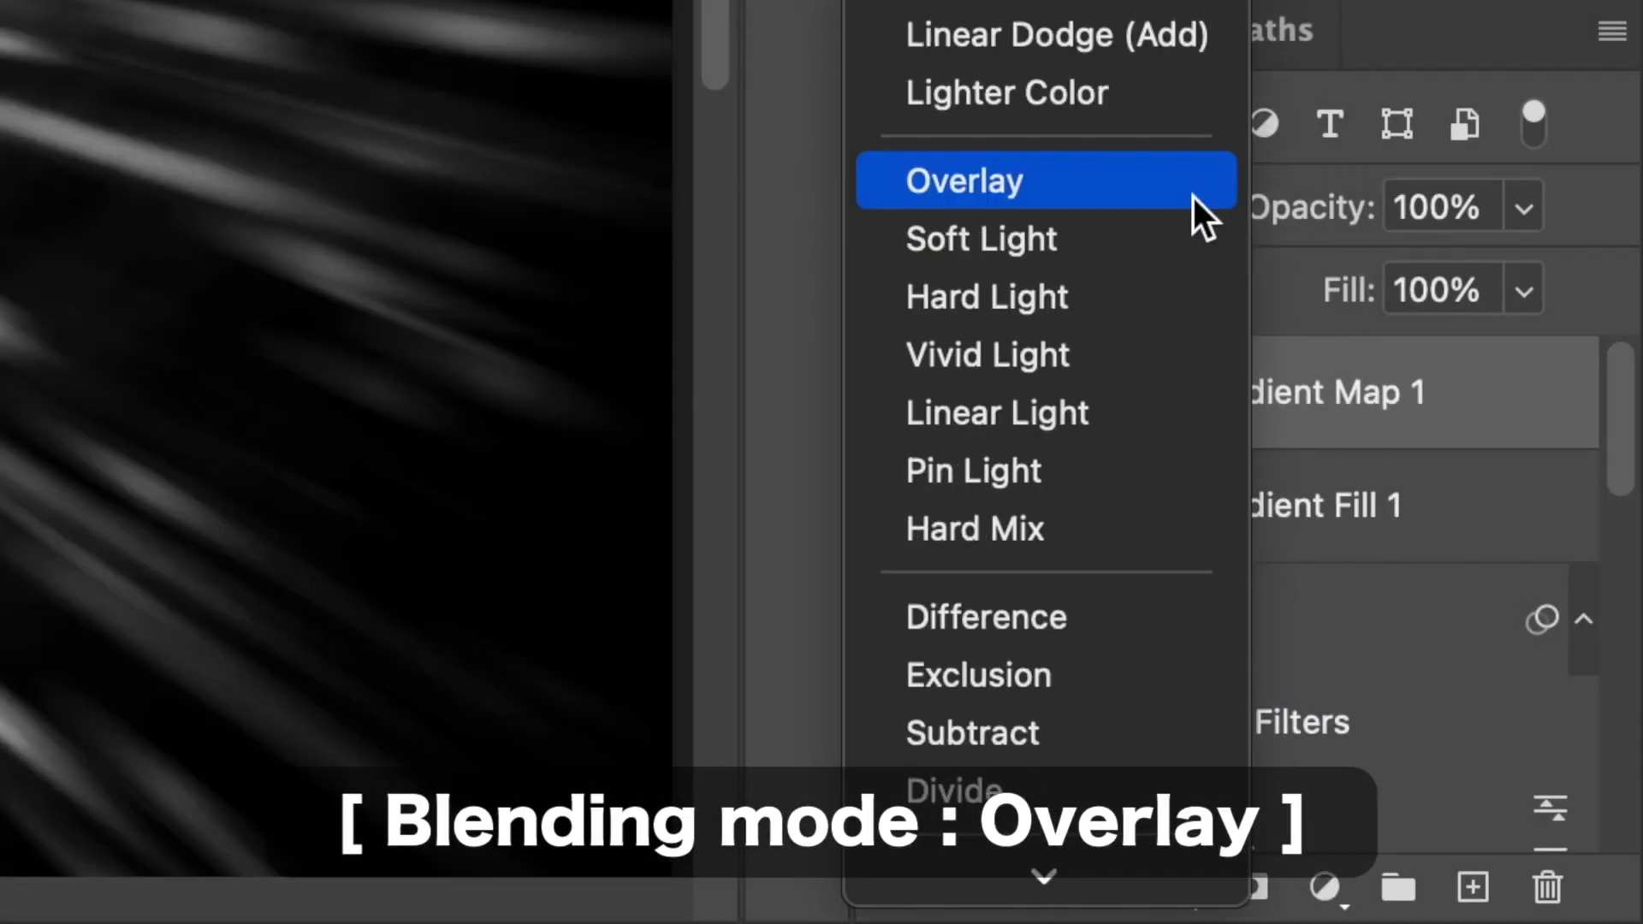
click(1174, 188)
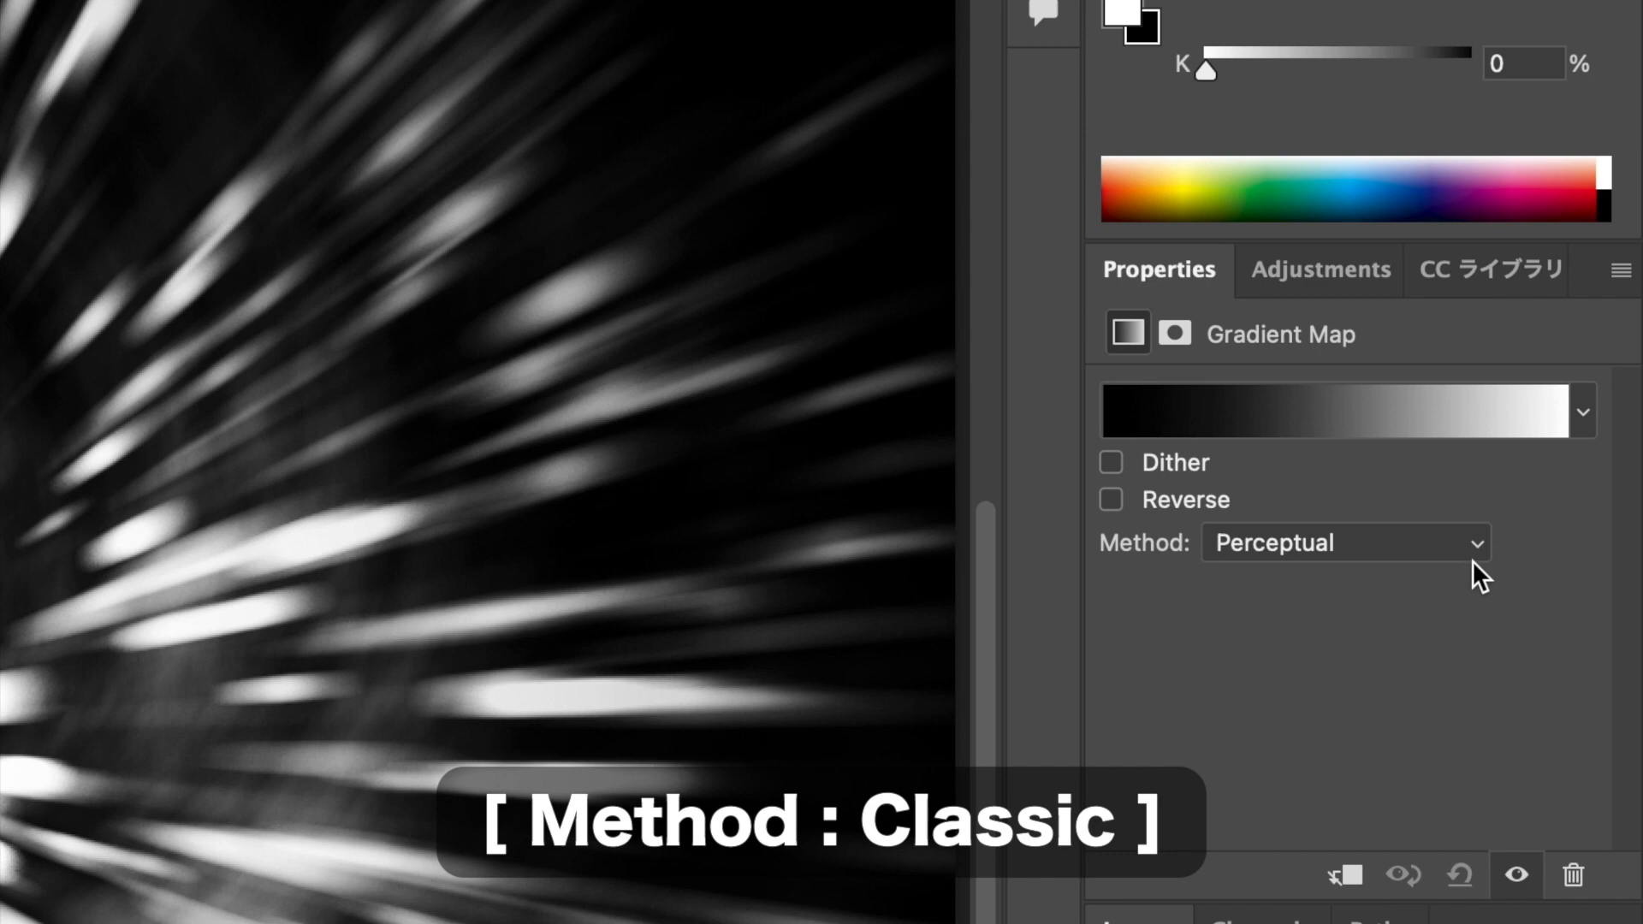
click(1475, 546)
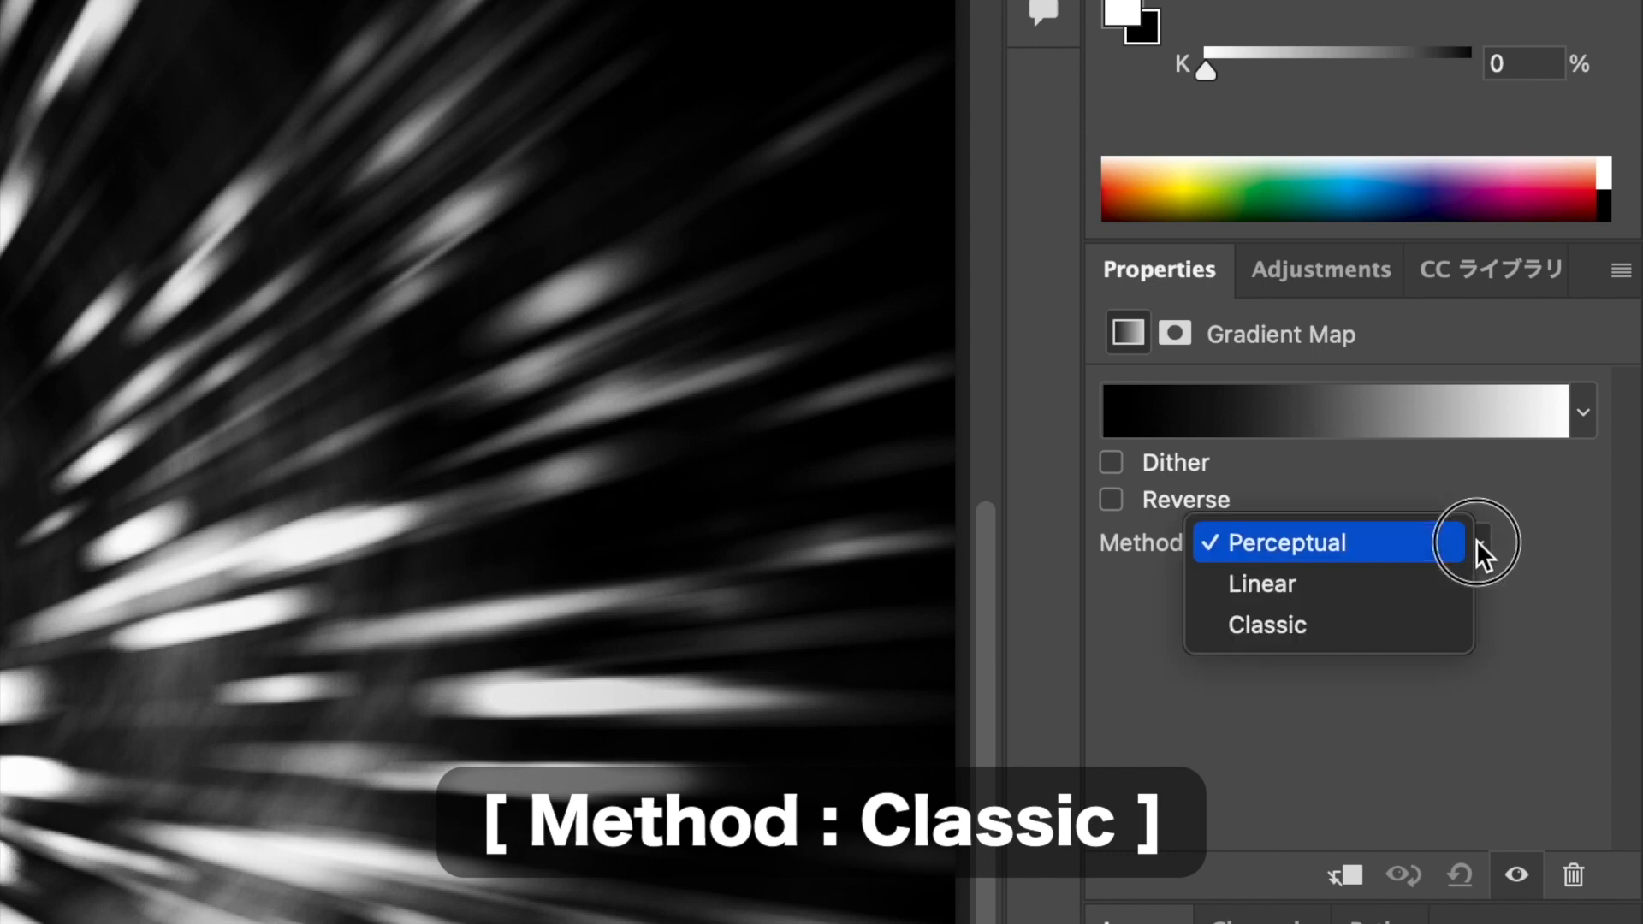
click(1426, 630)
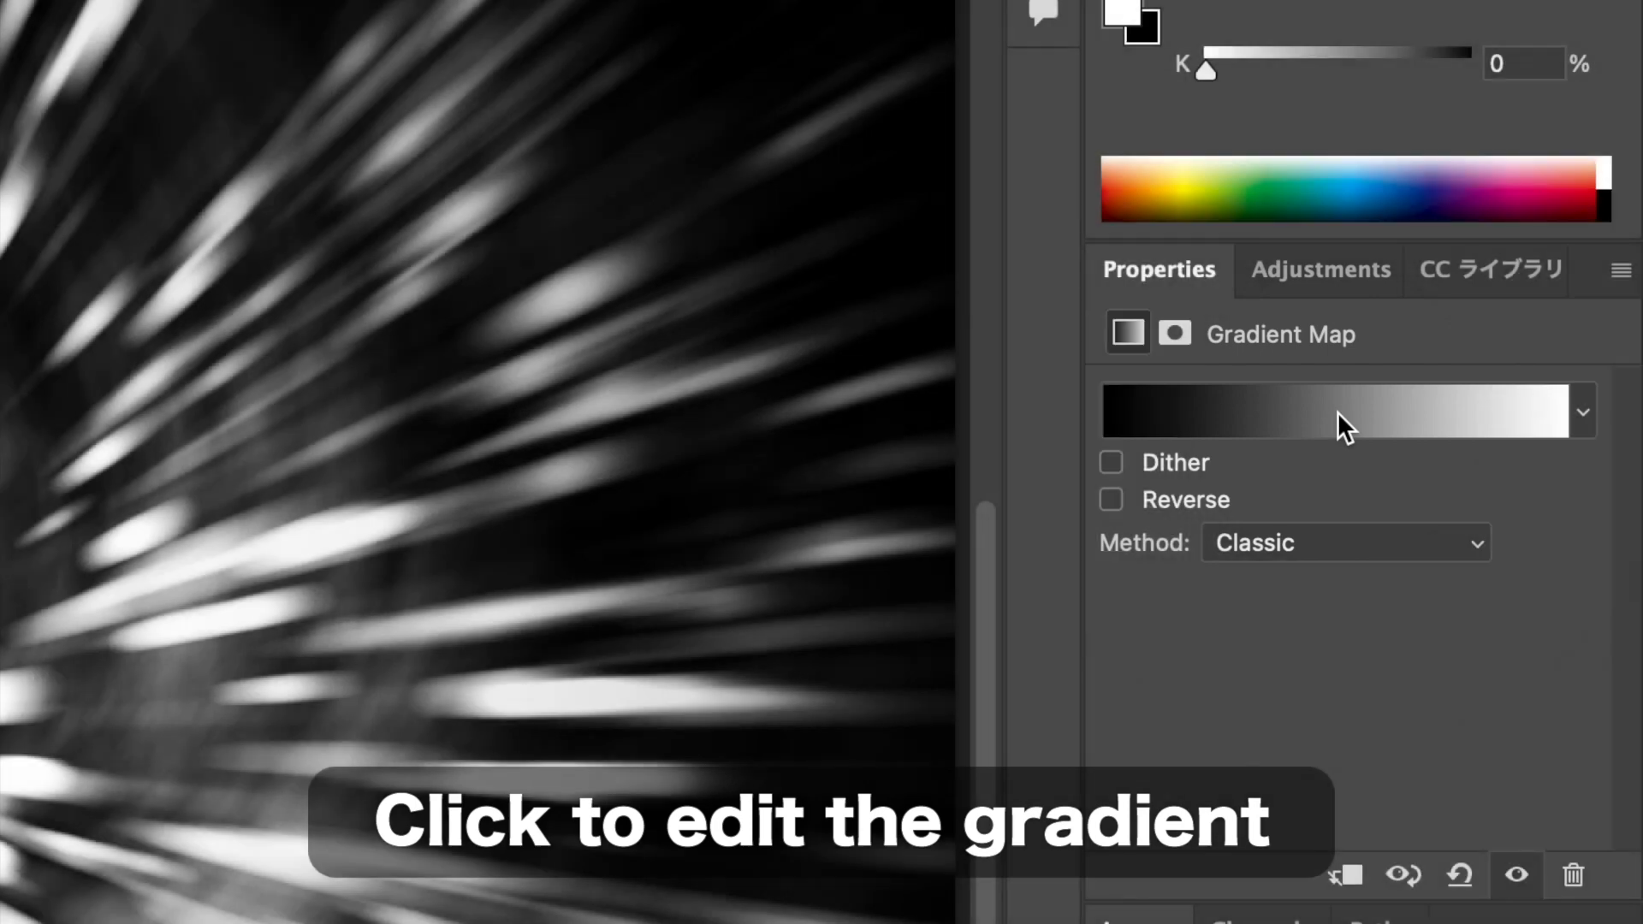
- Set the Gradient Map's black starting color stop to purple with hue 270°, saturation 100% and brightness 100%
click(1338, 412)
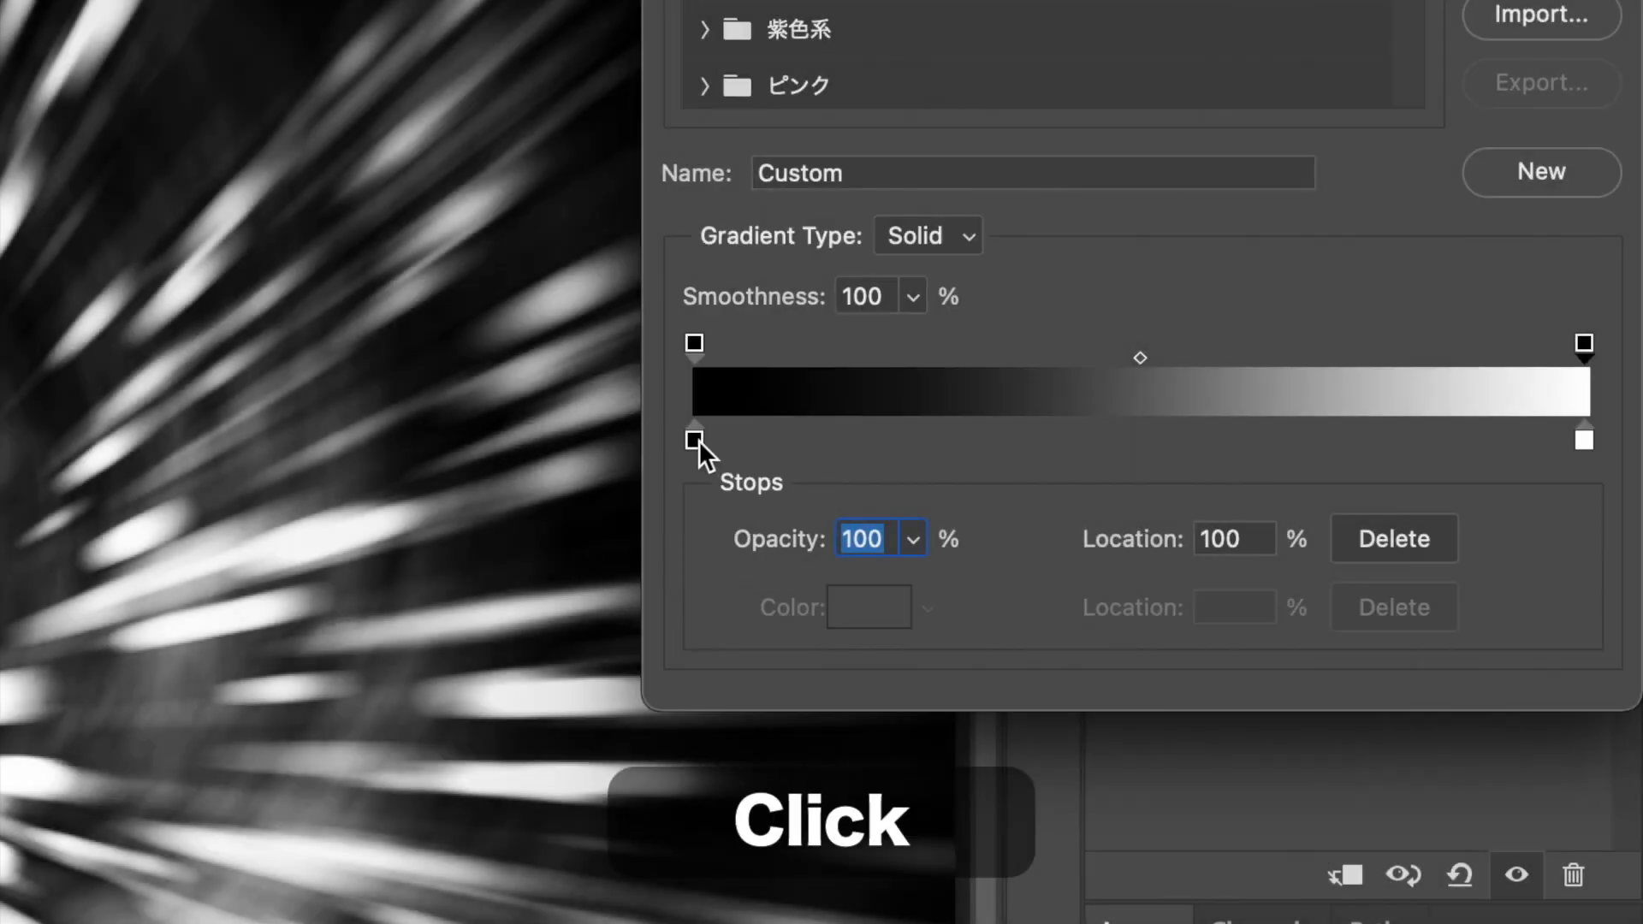
click(695, 440)
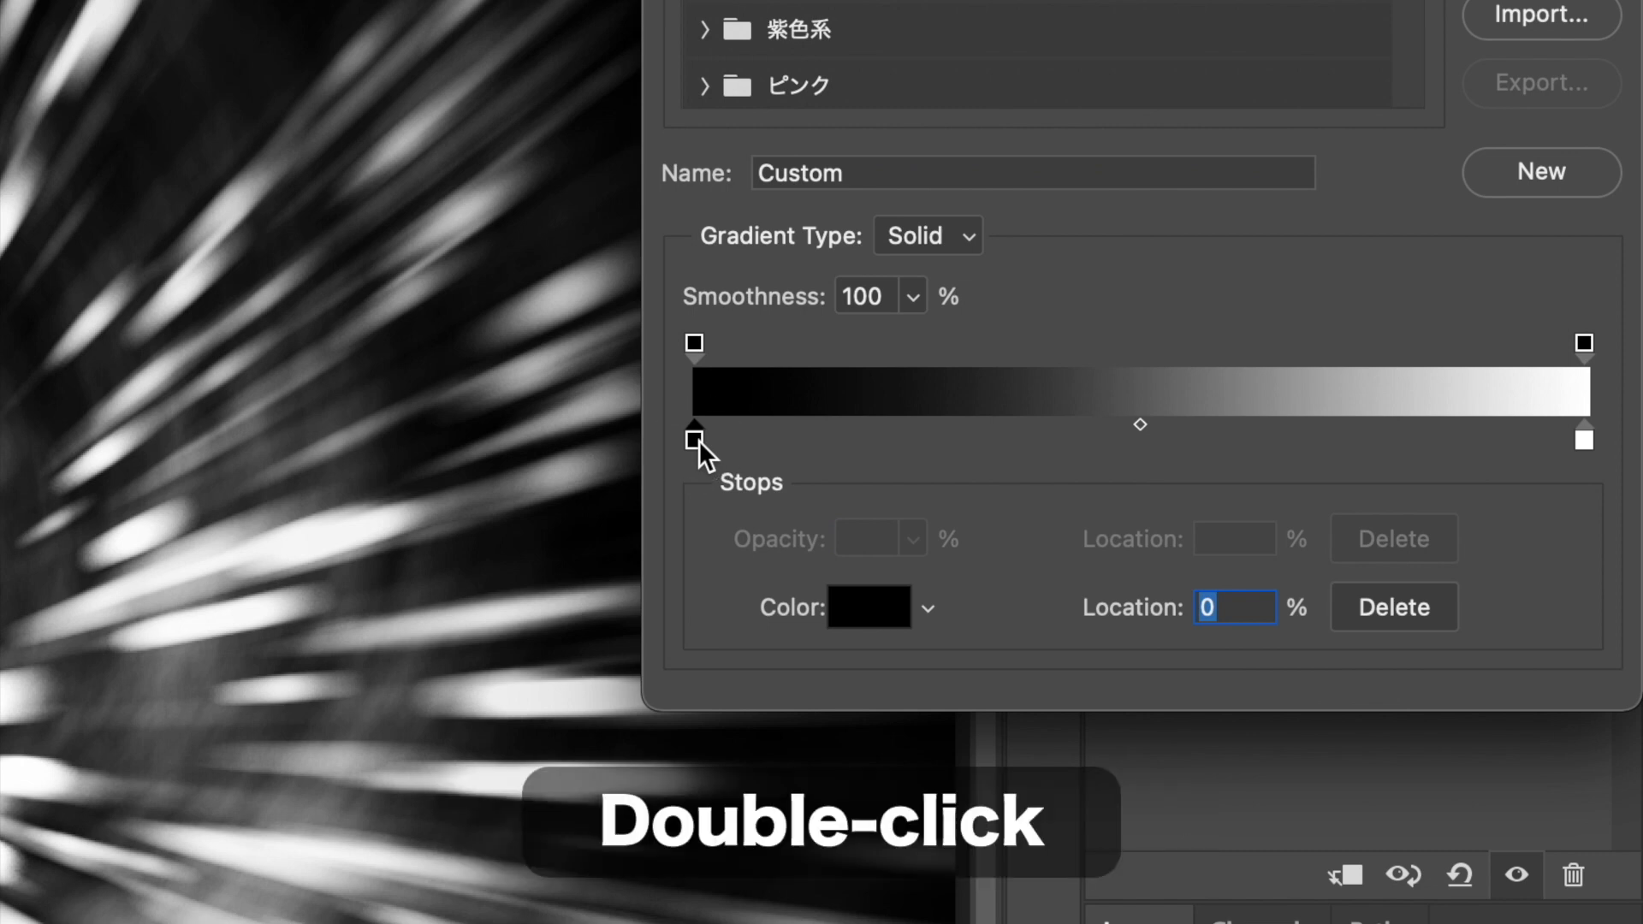
double_click(696, 440)
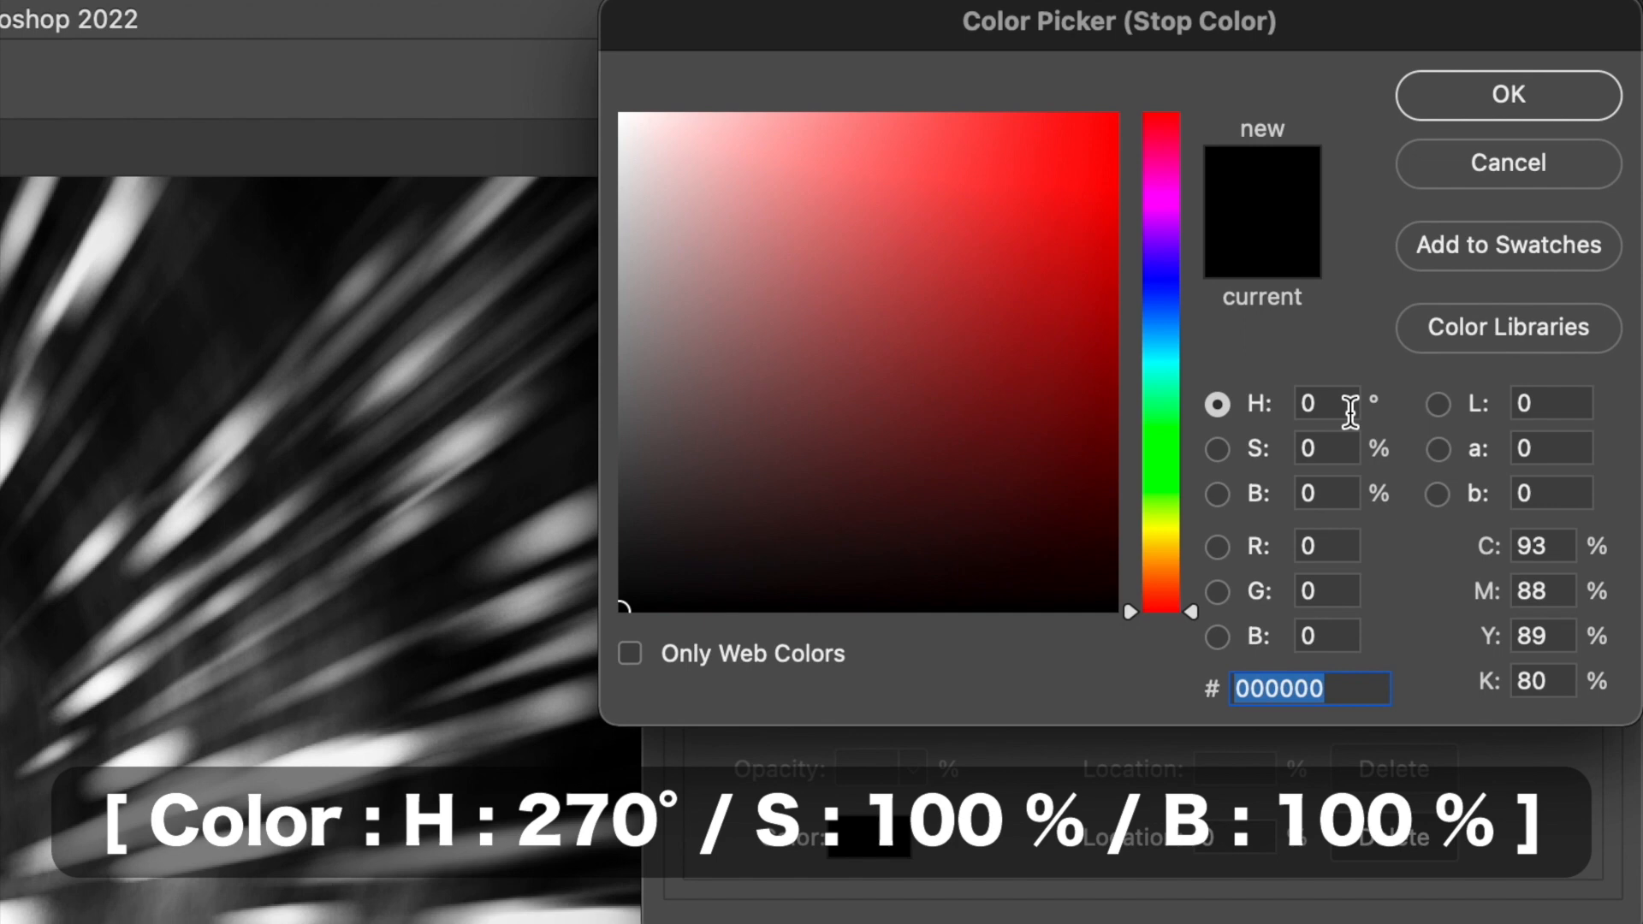
click(1346, 183)
text(270)
click(1353, 453)
text(100)
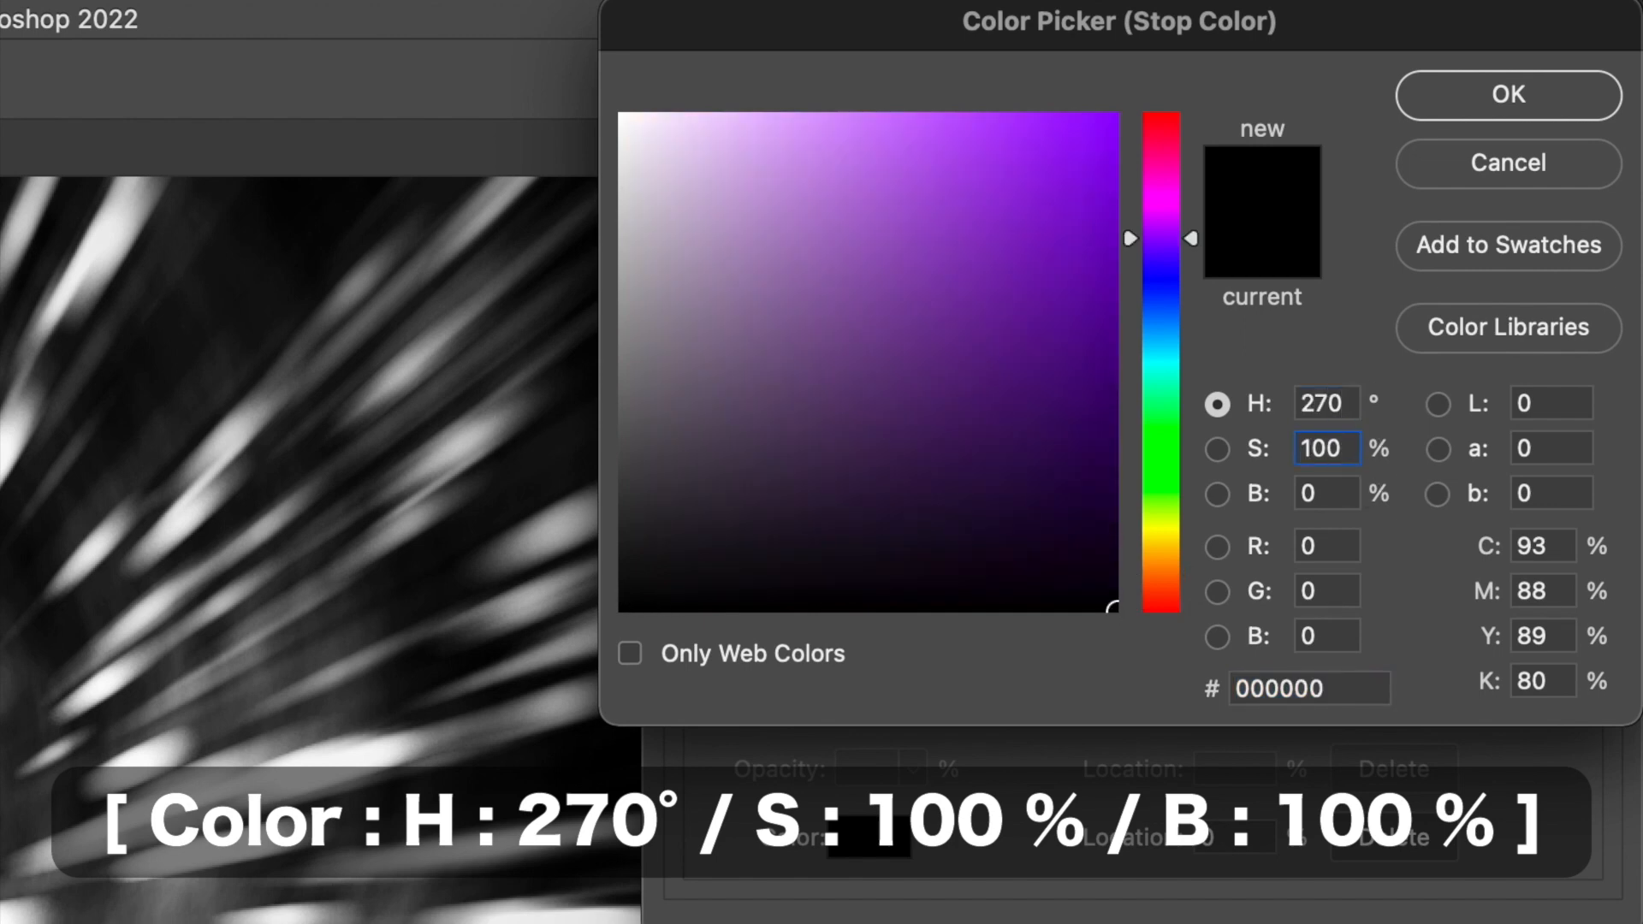
click(1358, 500)
text(100)
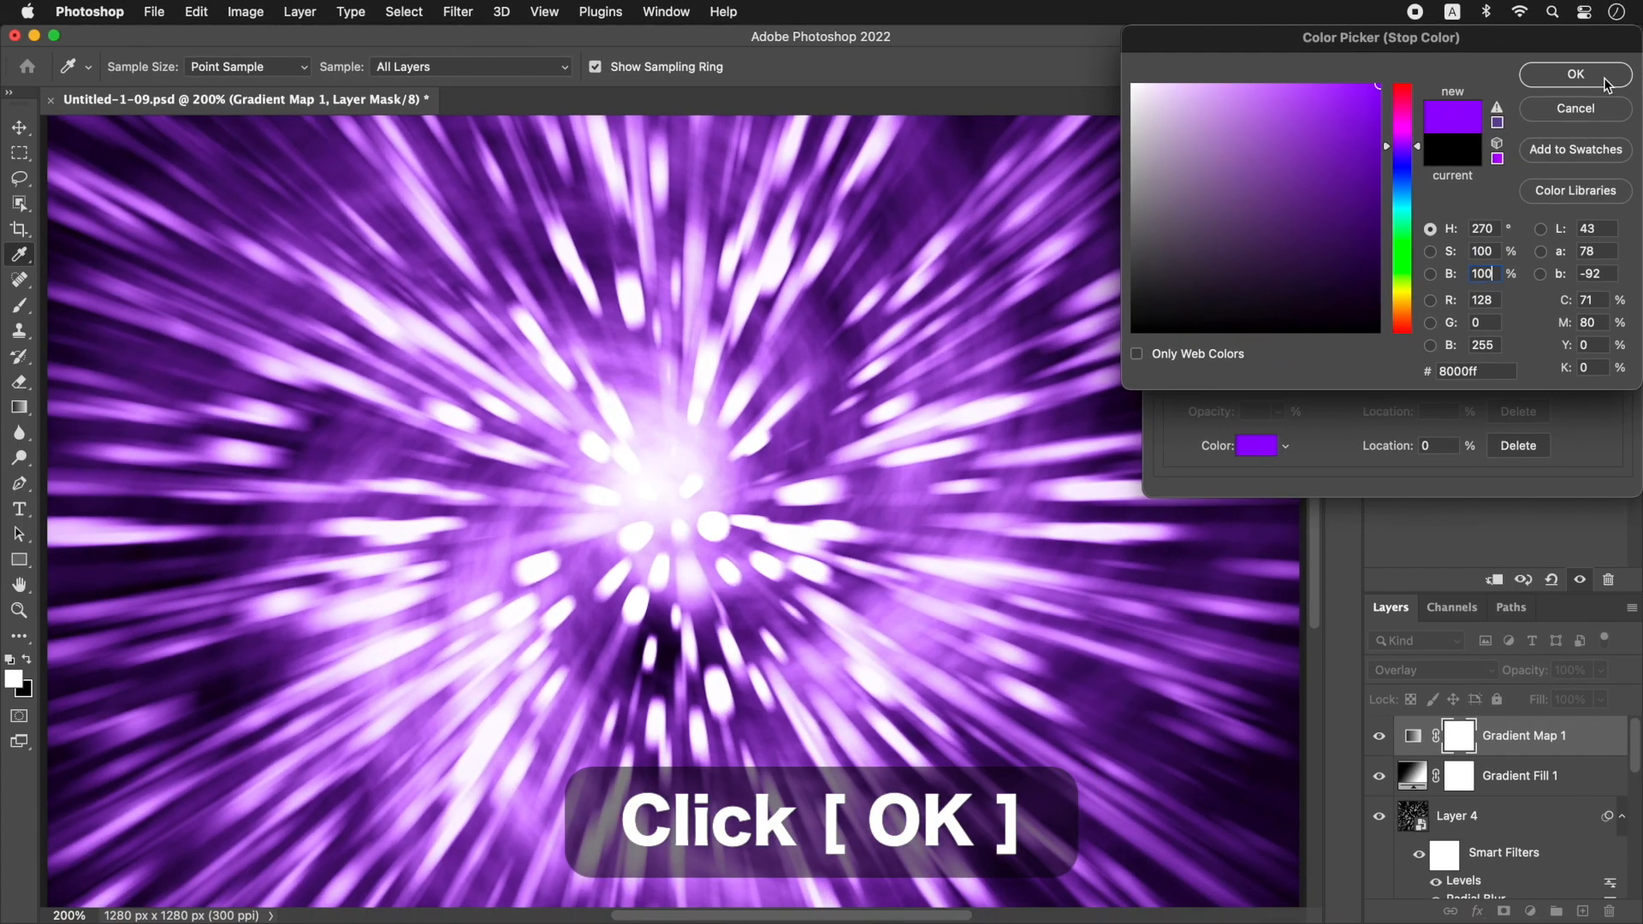
click(1606, 81)
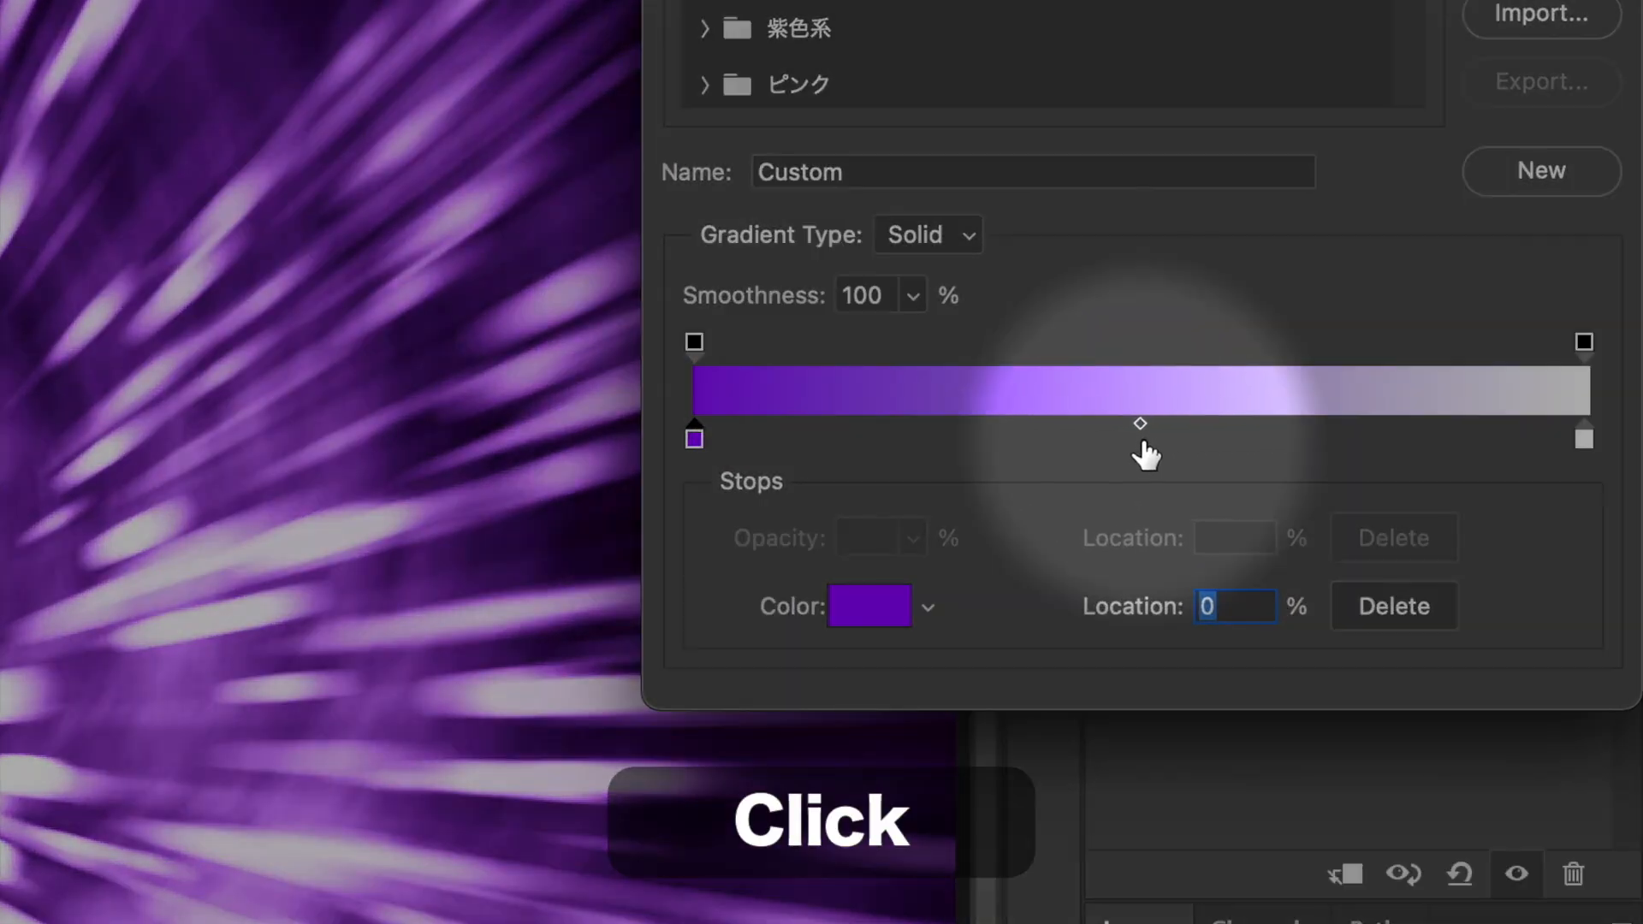
- Add a color stop at location 50% of the gradient, colored blue with hue 210°, saturation 100% and brightness 90%
click(1142, 439)
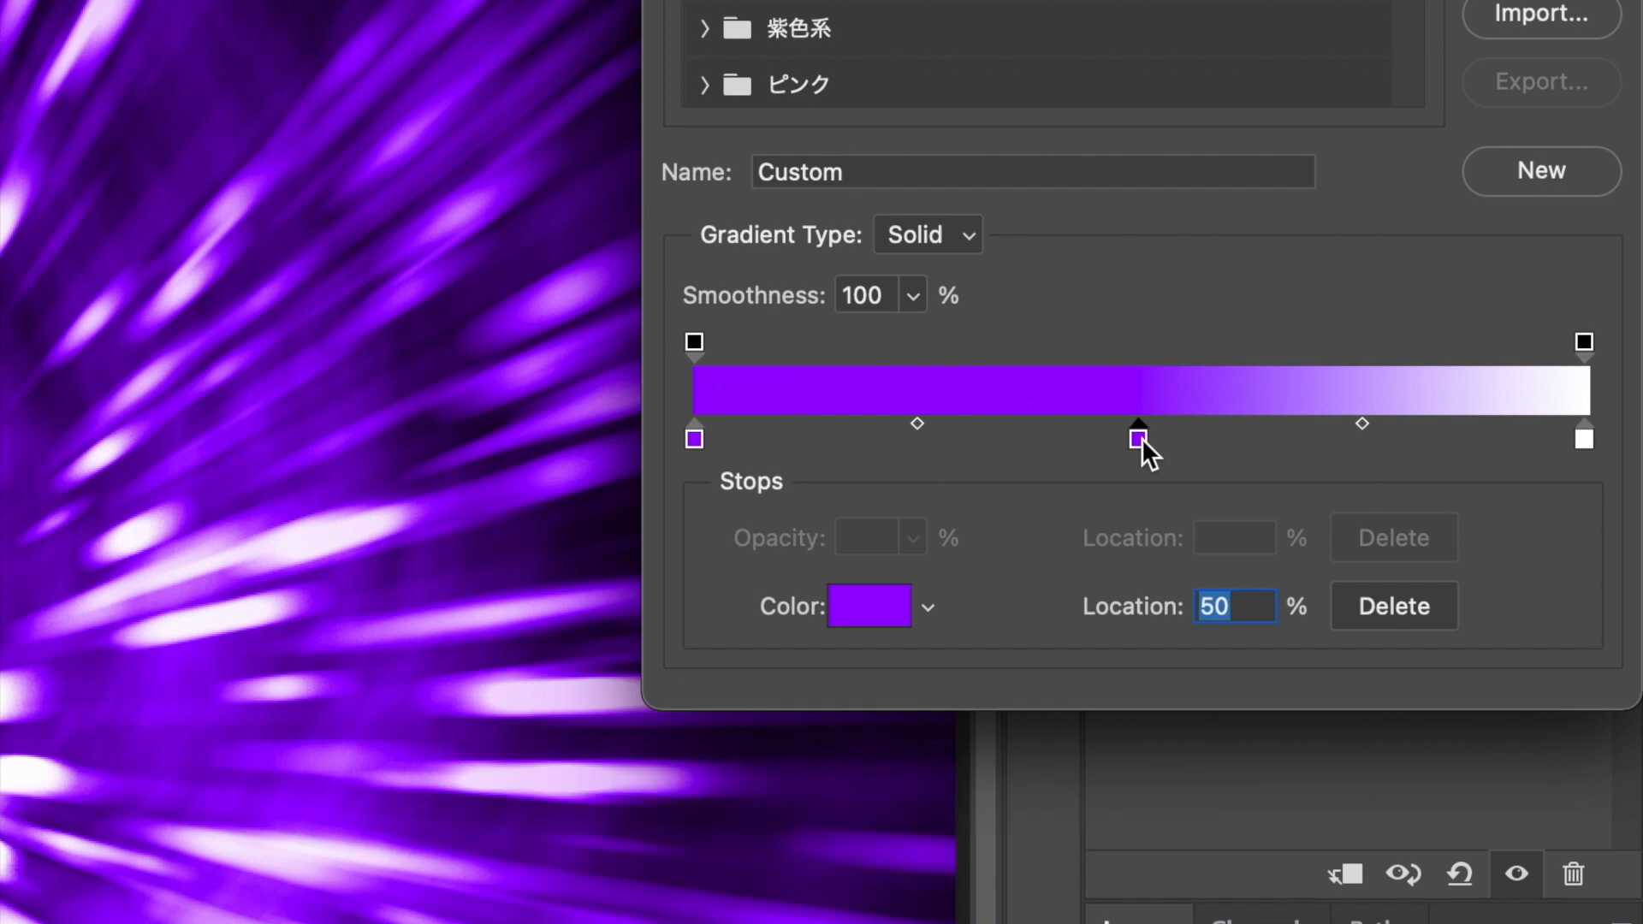
double_click(1142, 439)
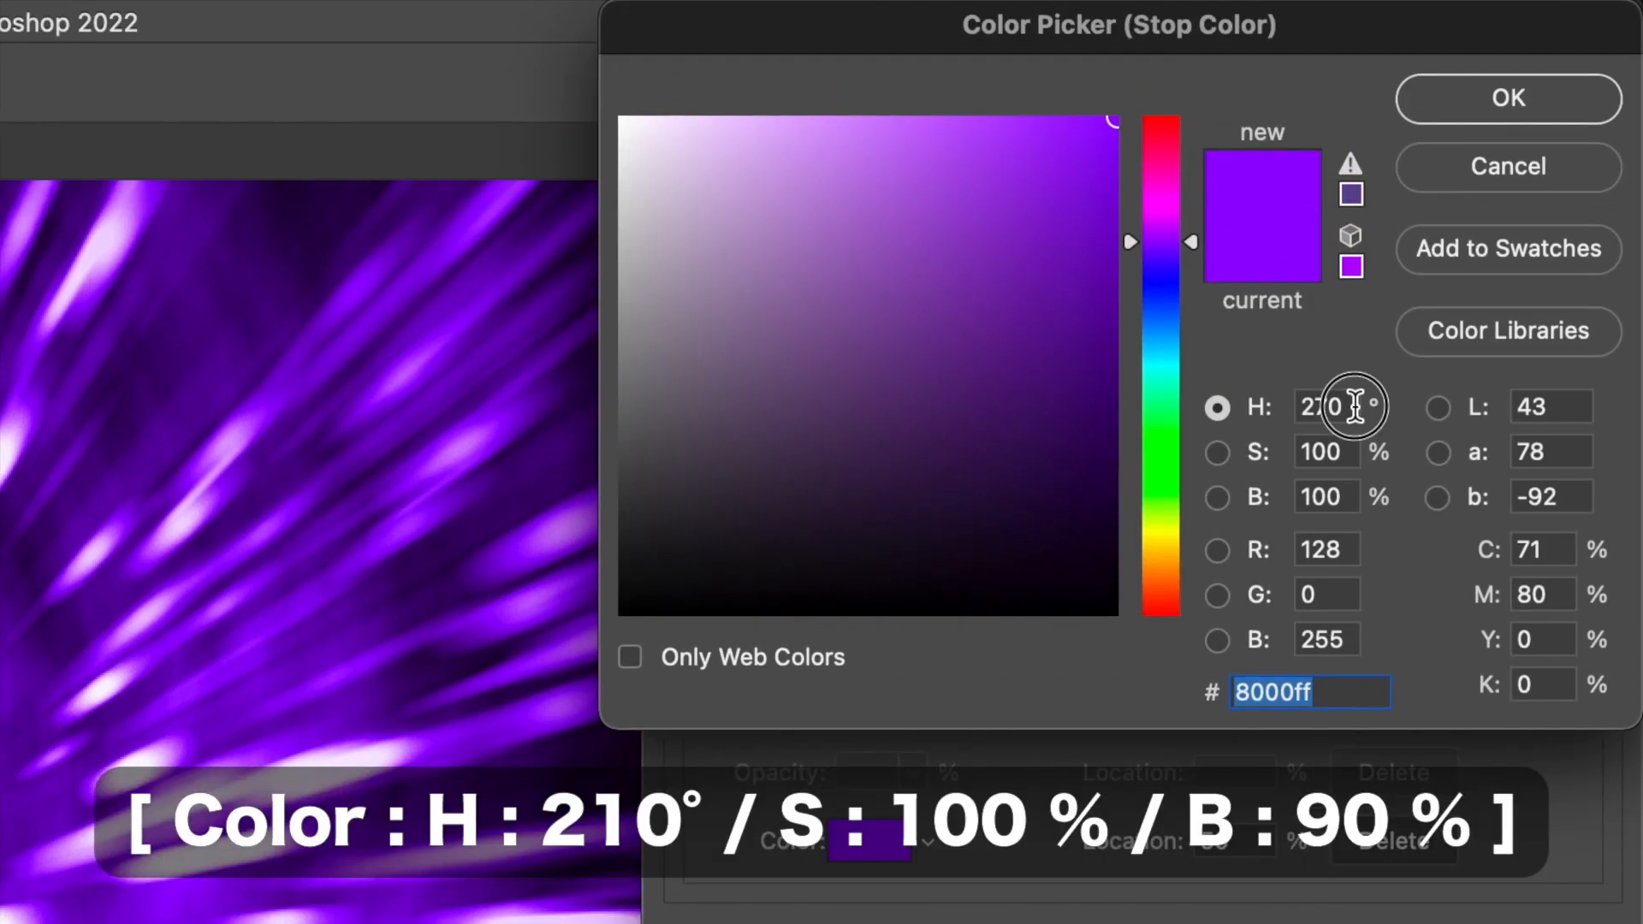
double_click(1355, 406)
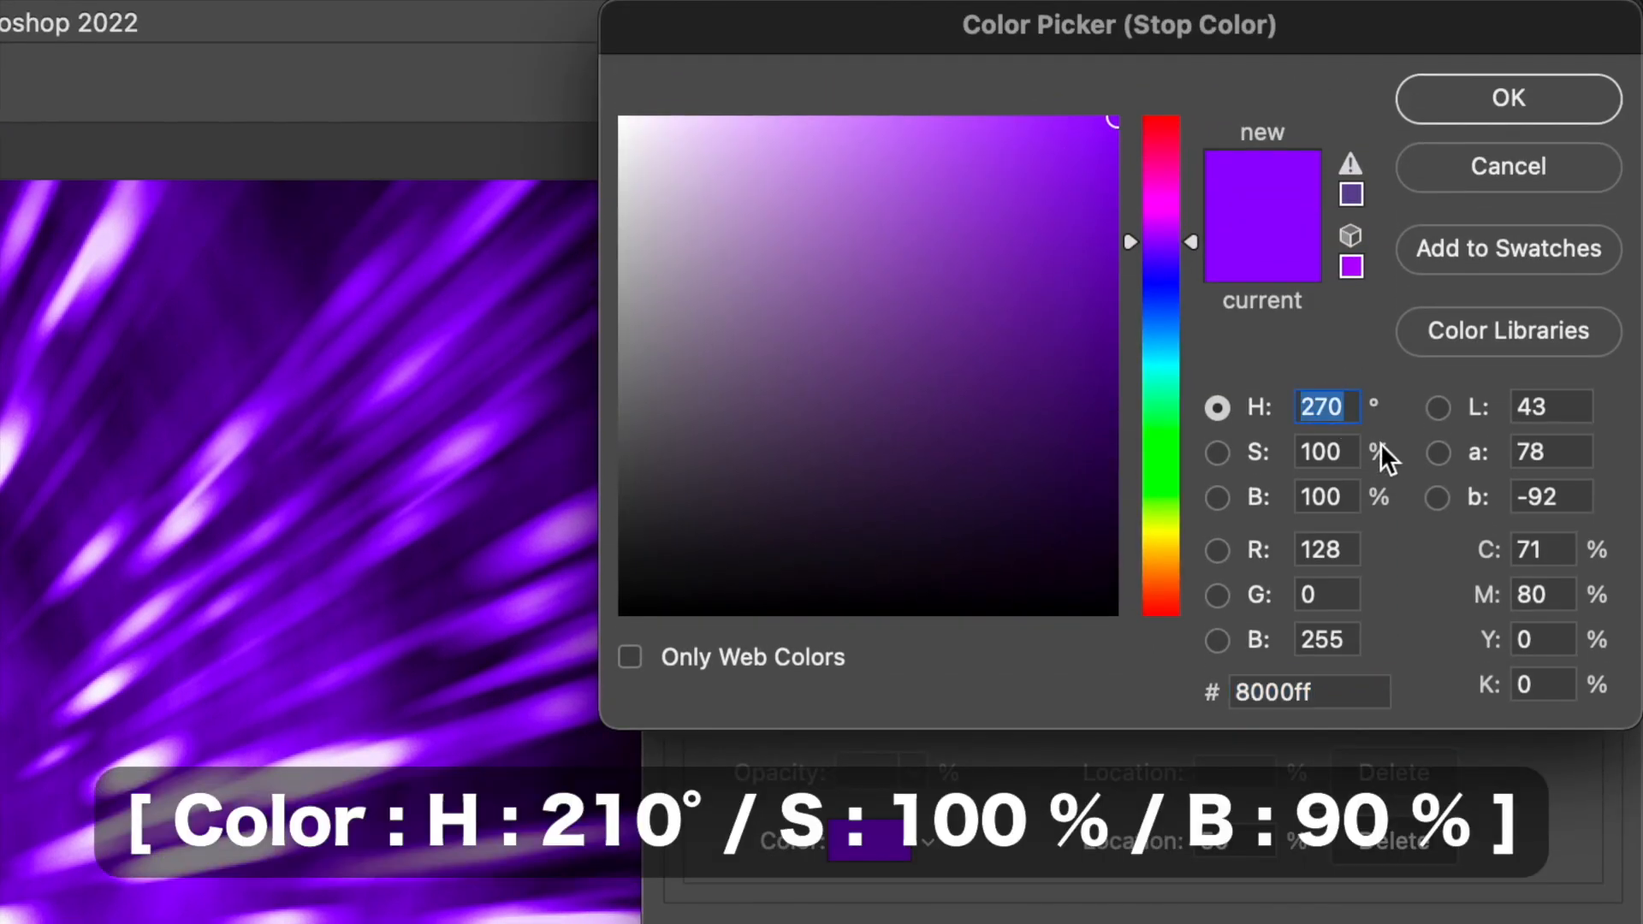
text(210)
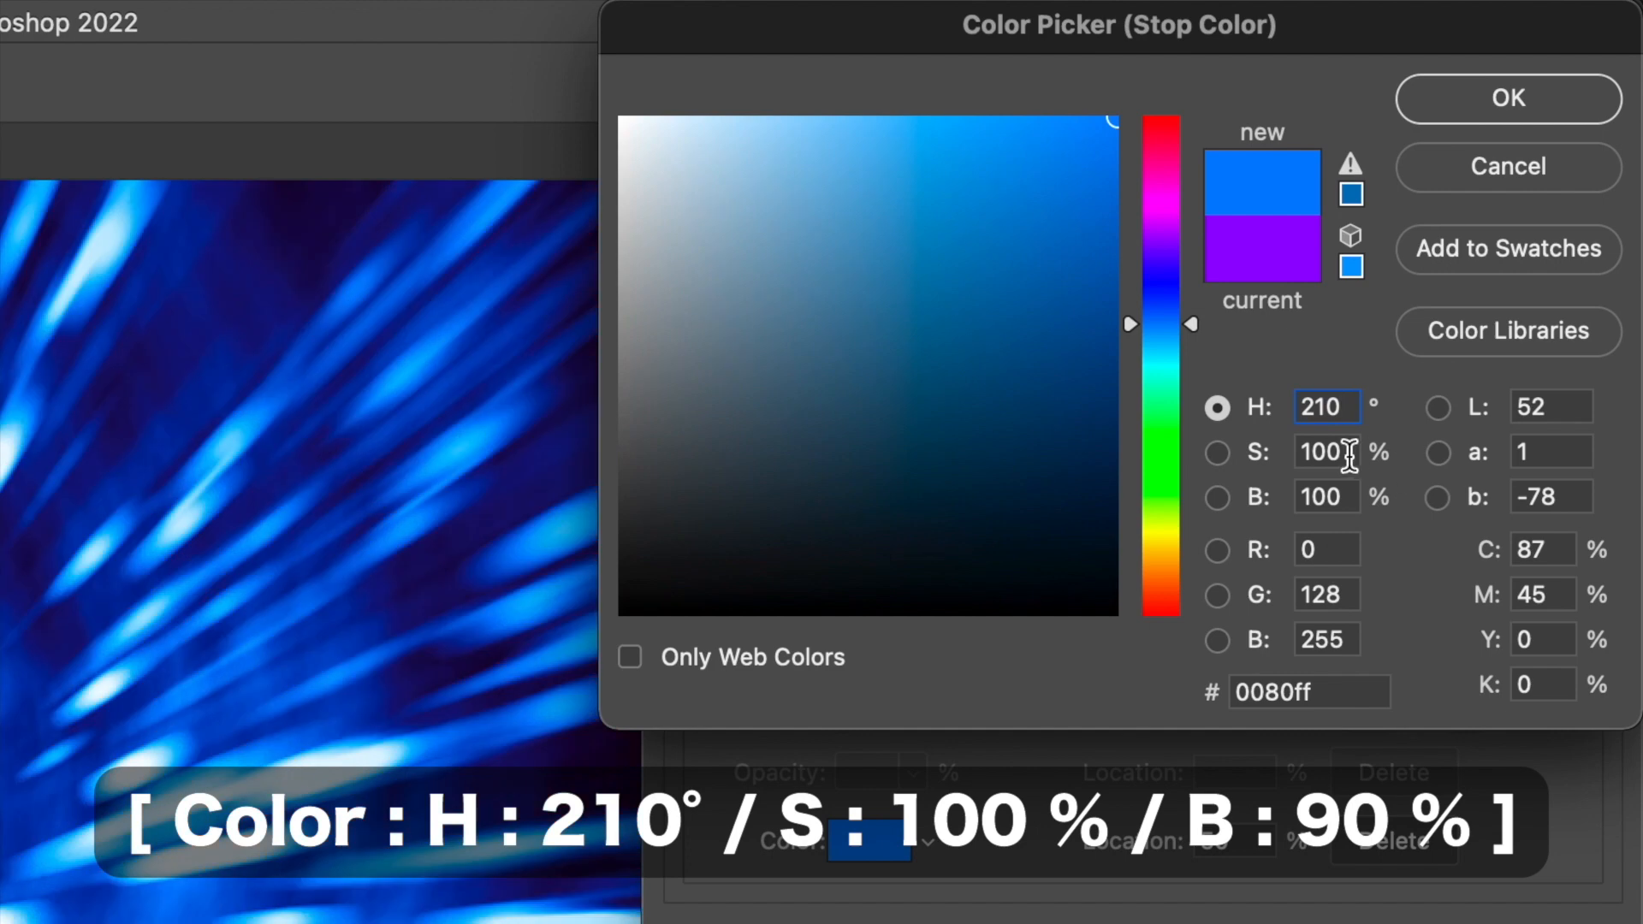
double_click(1352, 455)
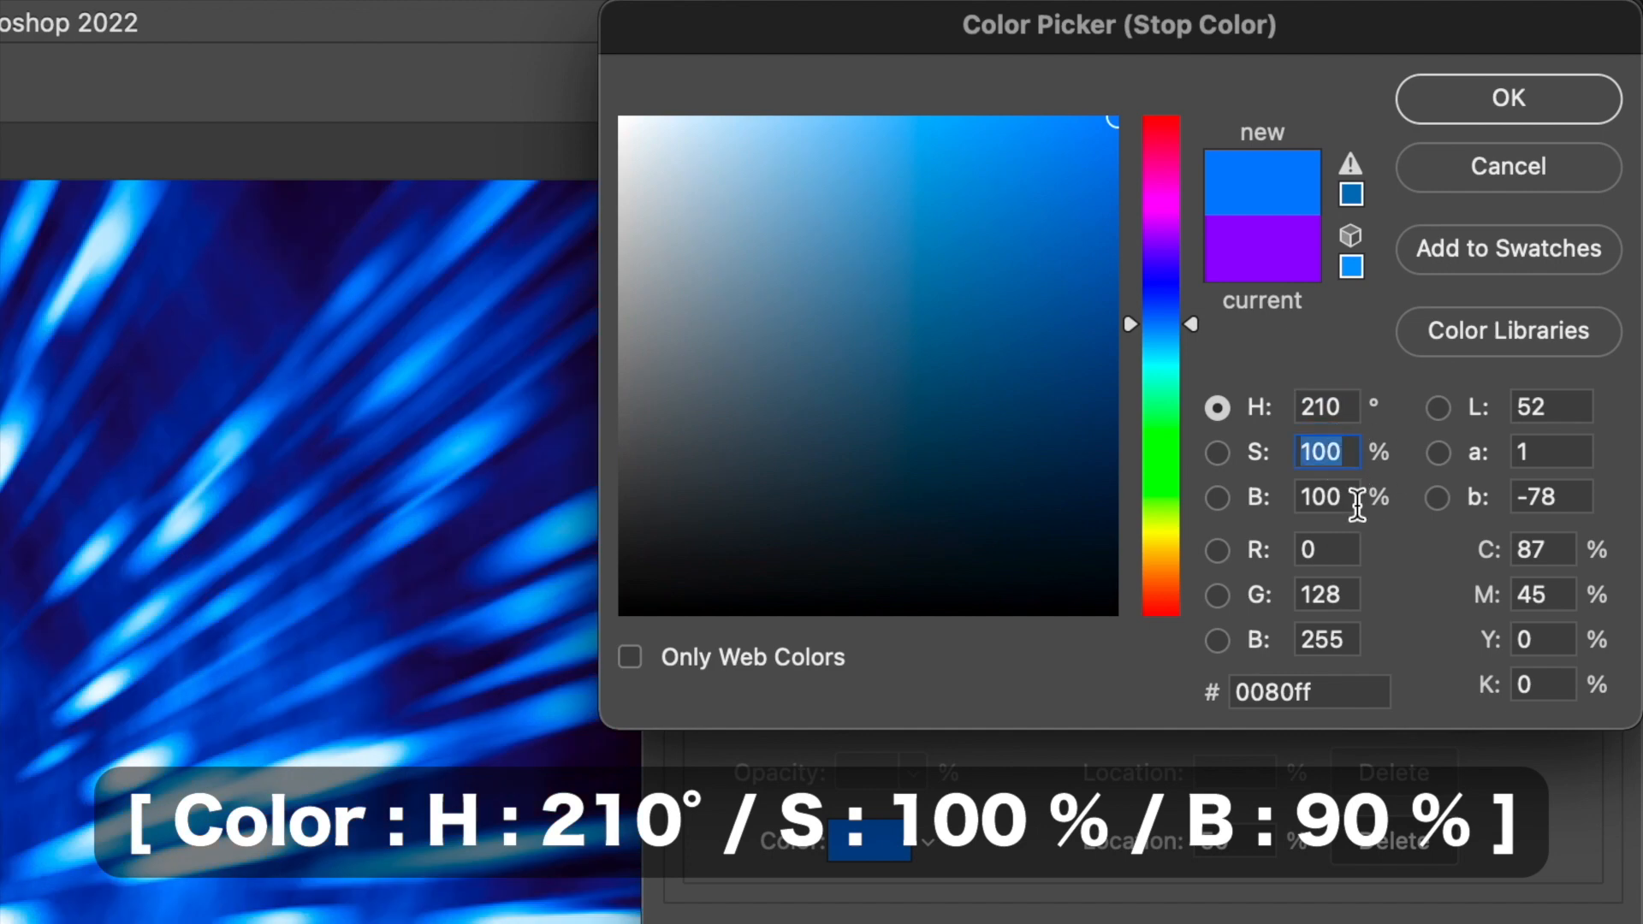
double_click(1355, 499)
text(90)
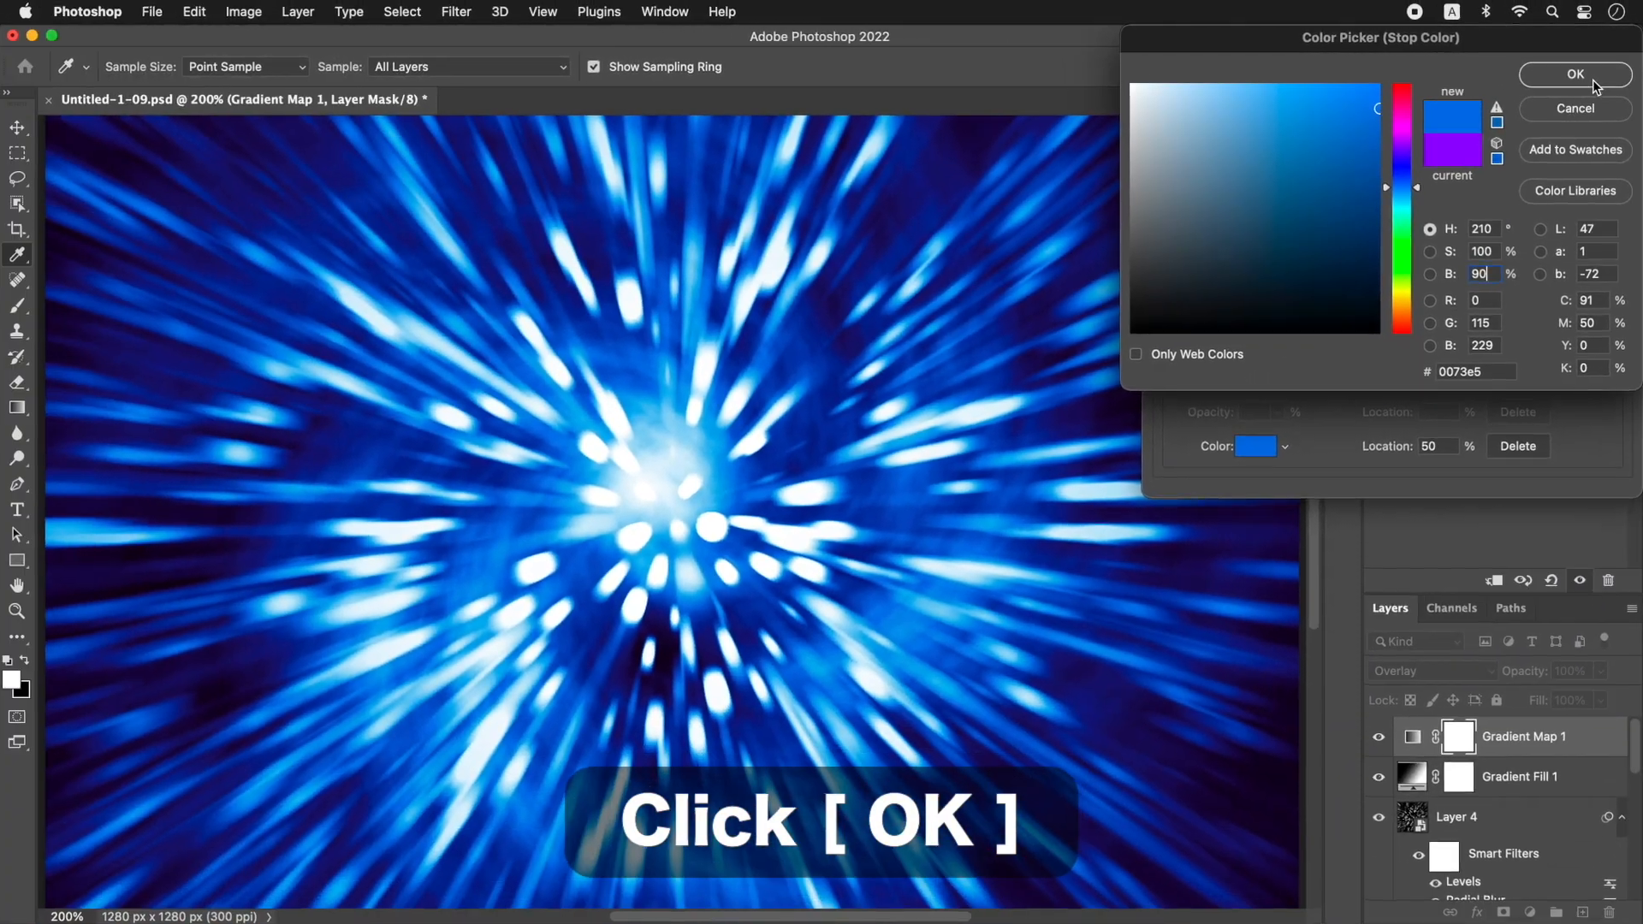
click(1509, 98)
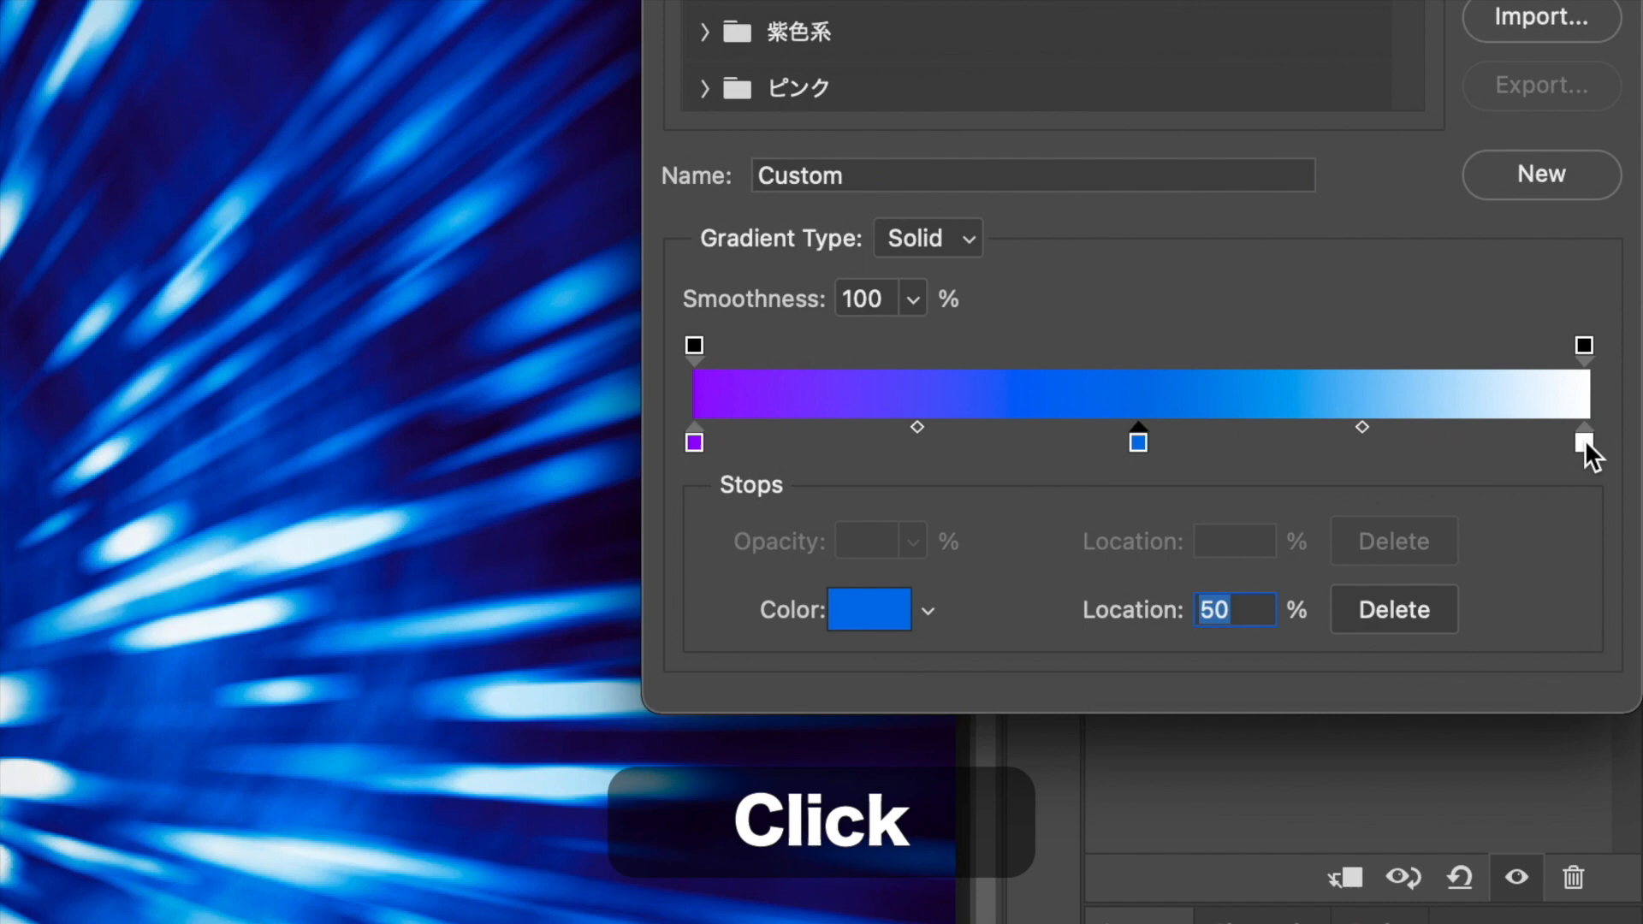
- Set the white end color stop to hue 176°, saturation 100% and brightness 100%, and apply the edited gradient
click(1585, 440)
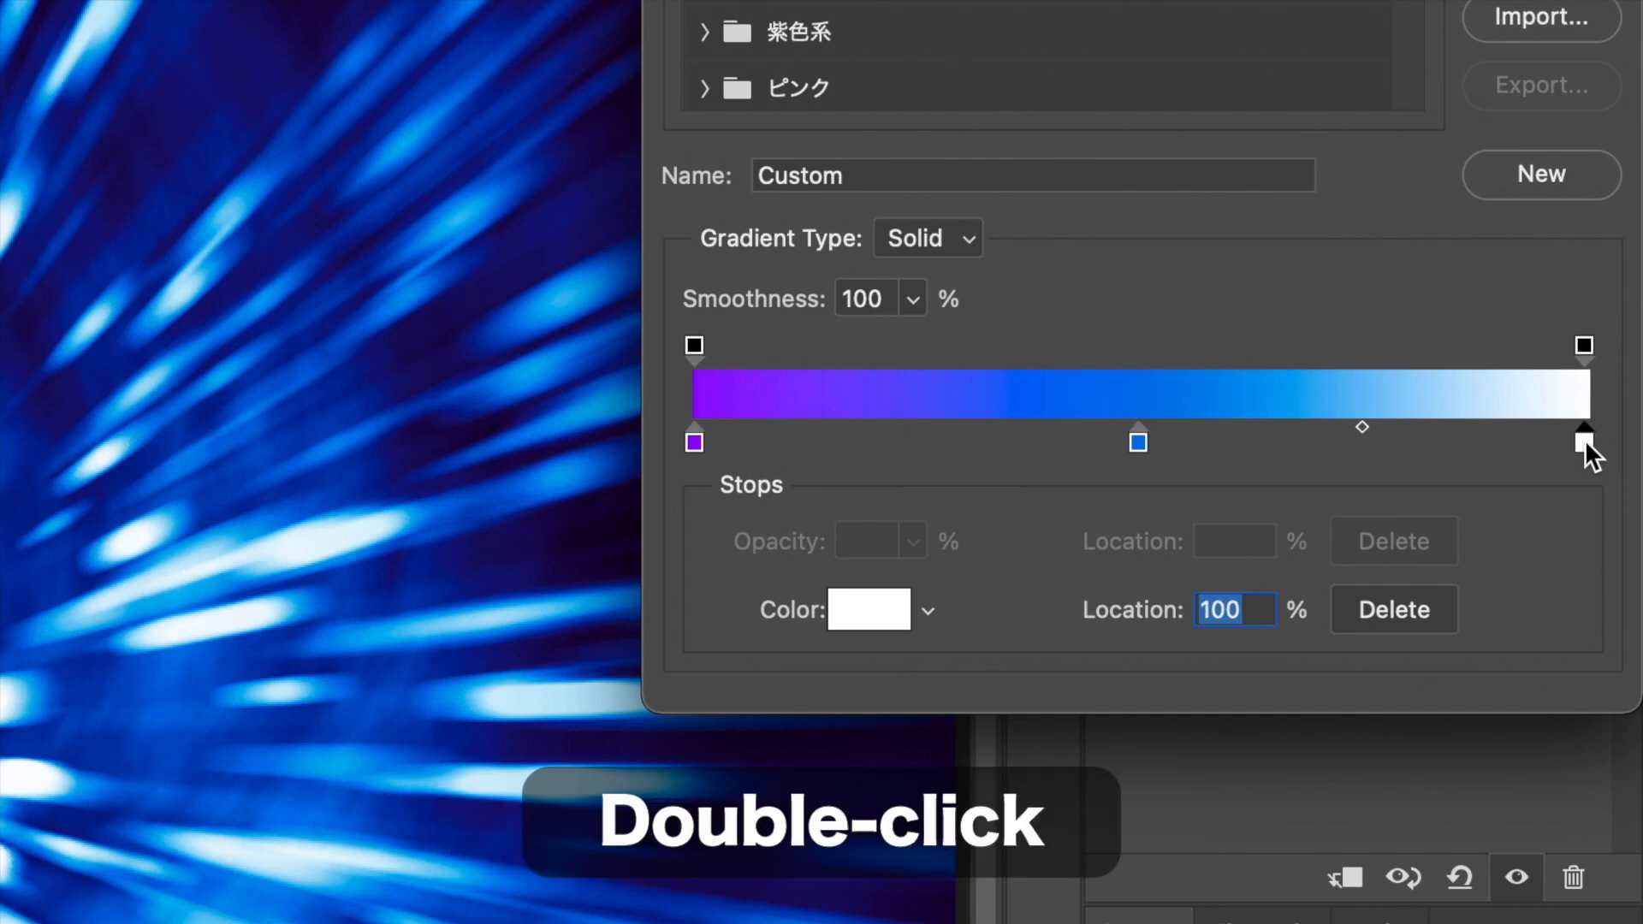
double_click(1585, 440)
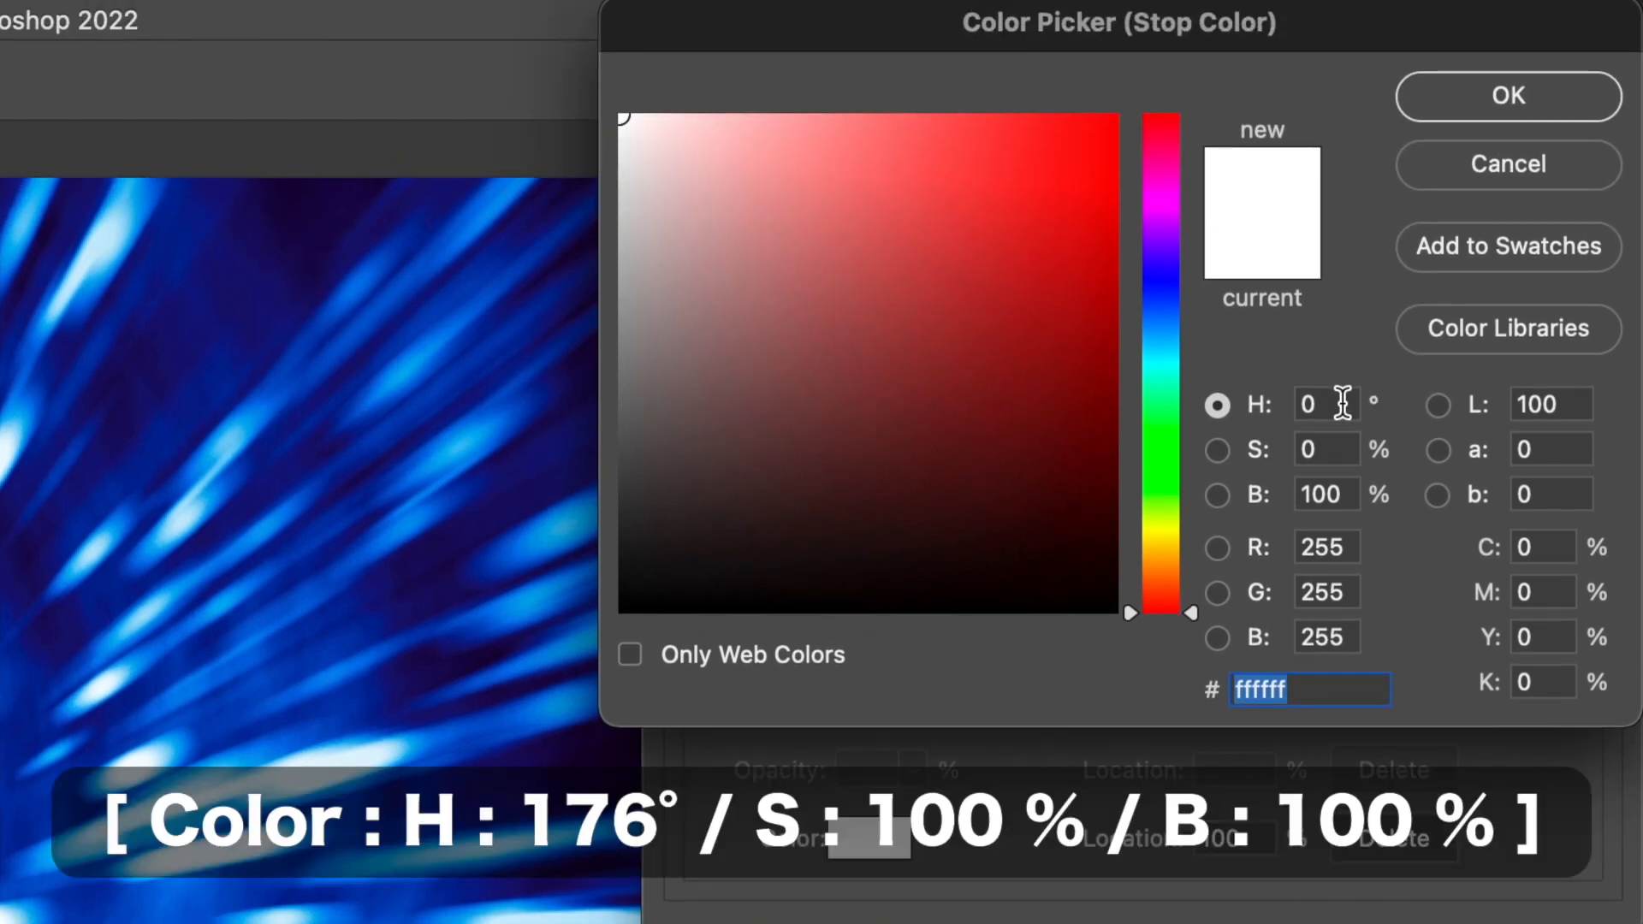
click(1340, 361)
text(176)
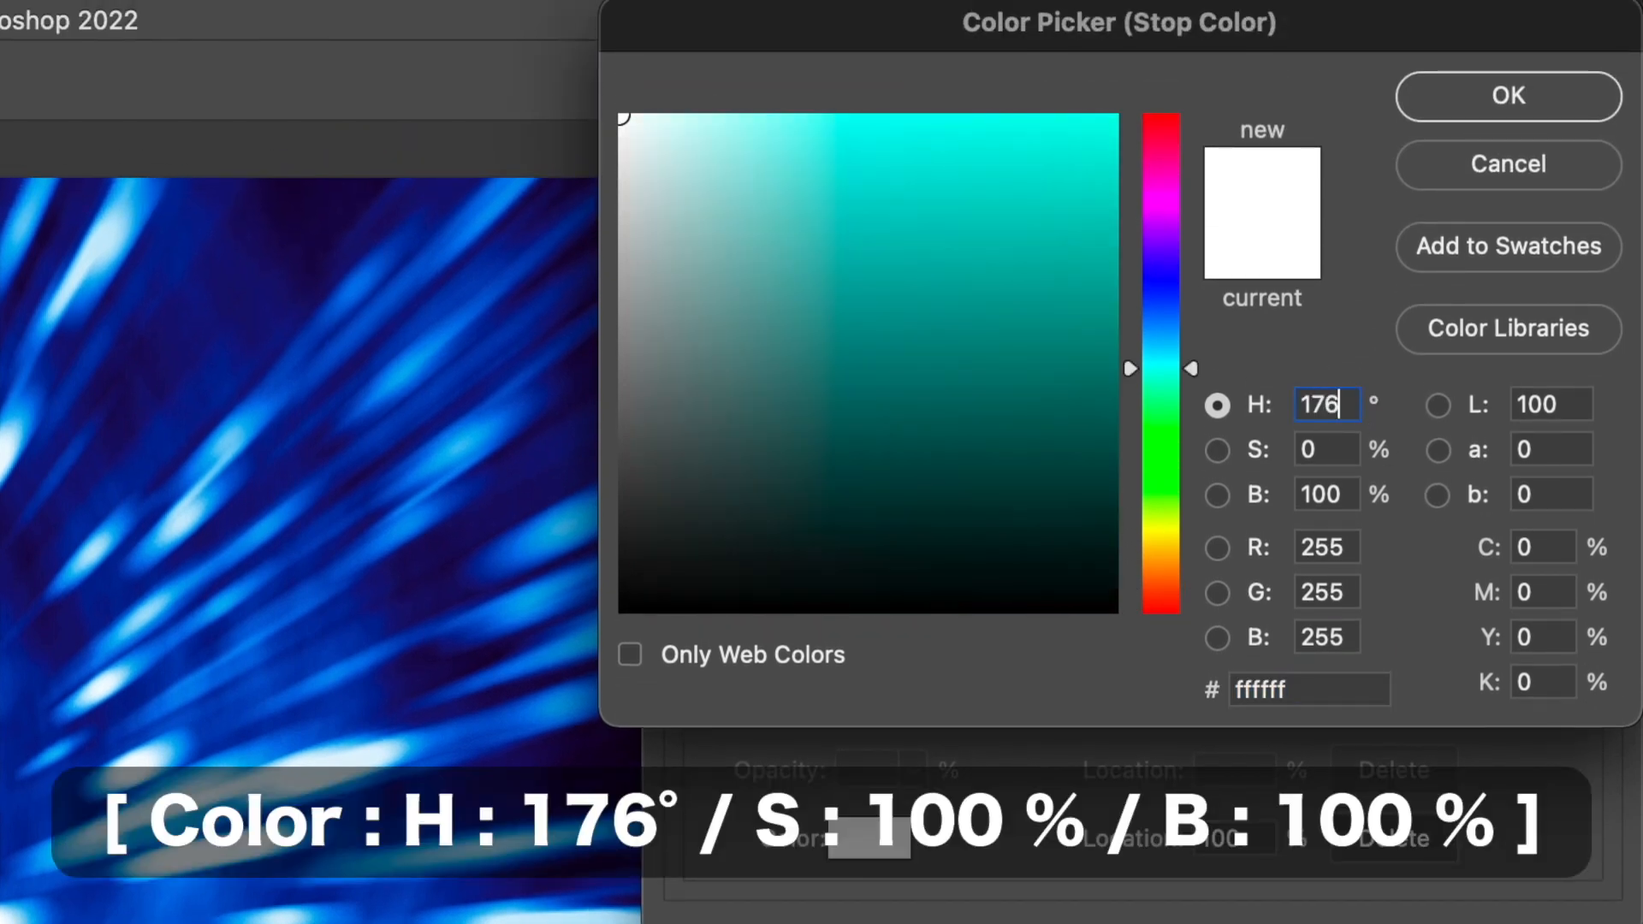
double_click(1335, 451)
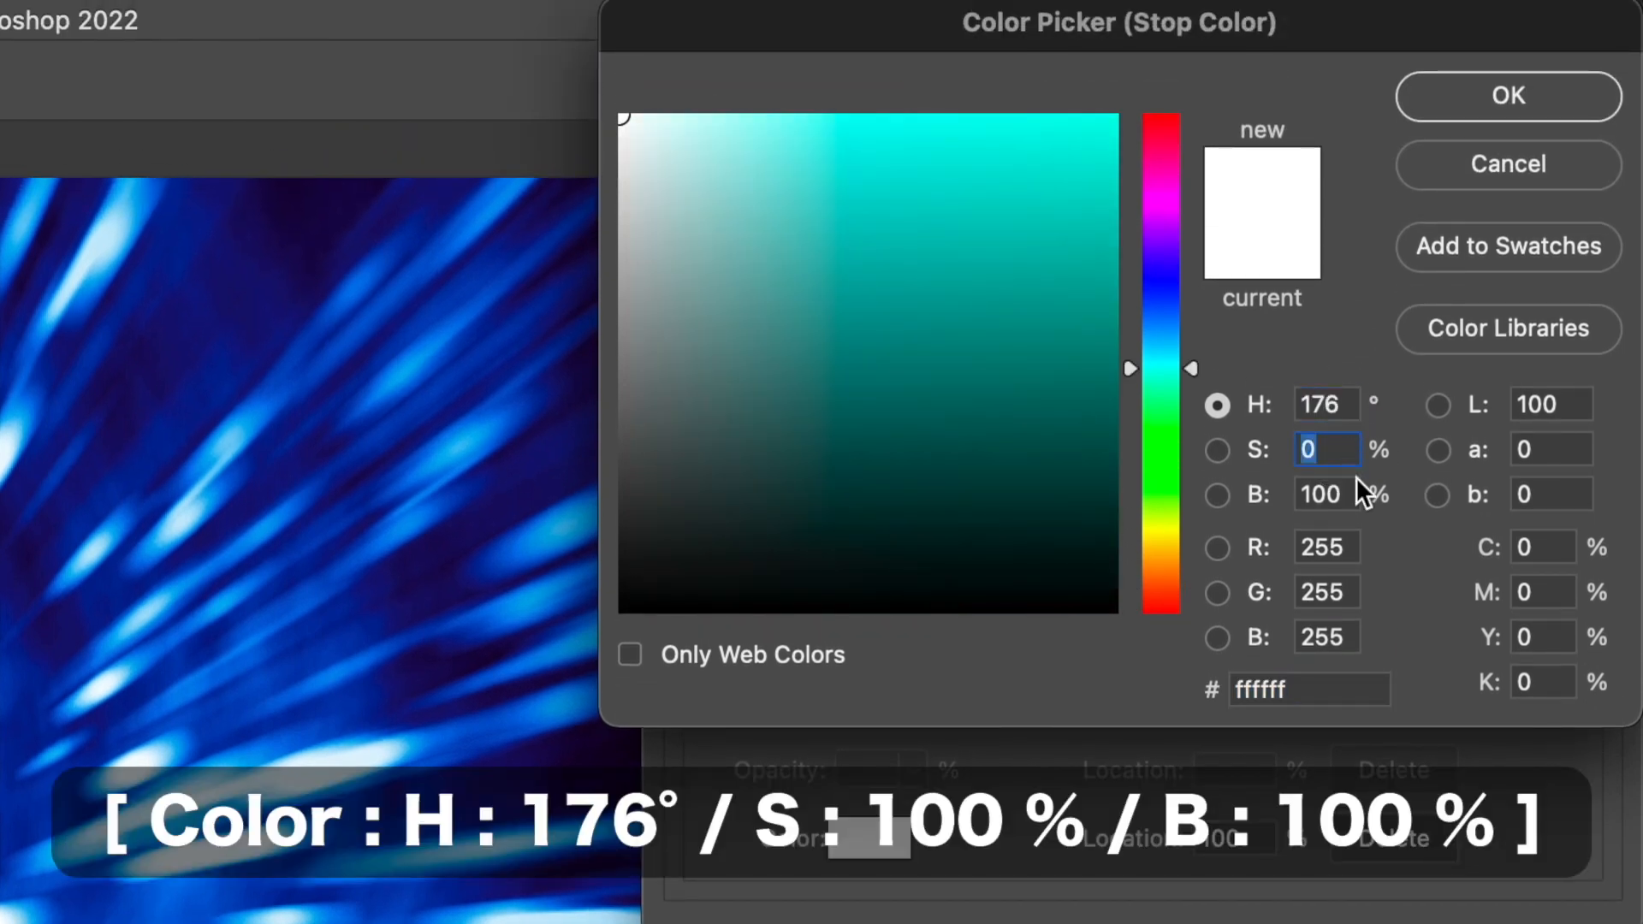
text(100)
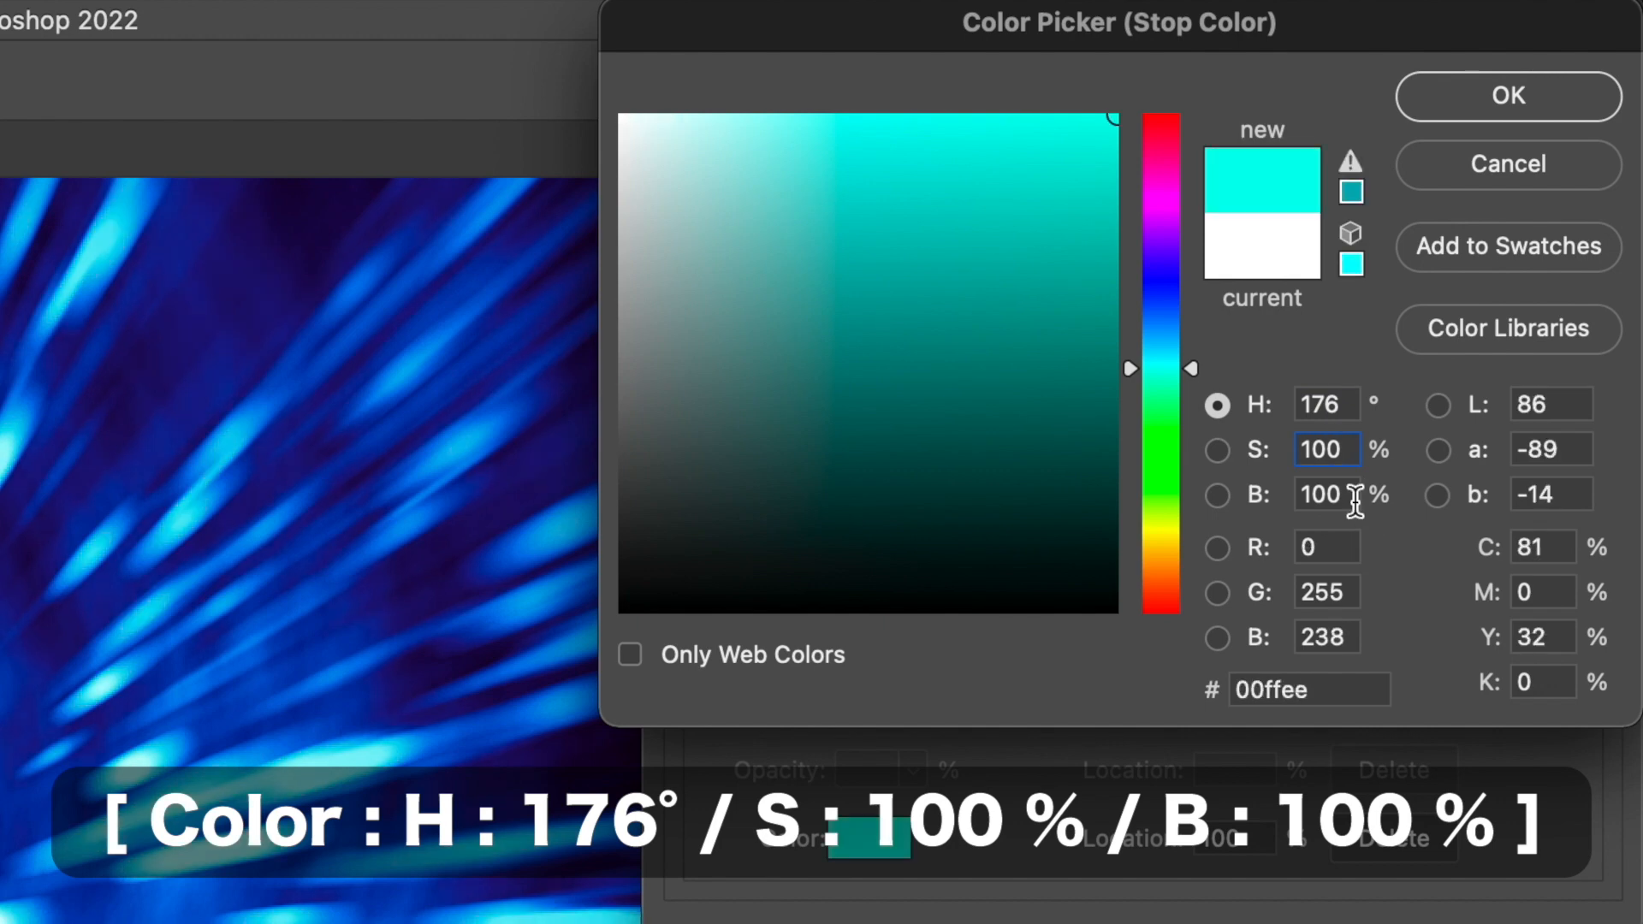
double_click(1356, 503)
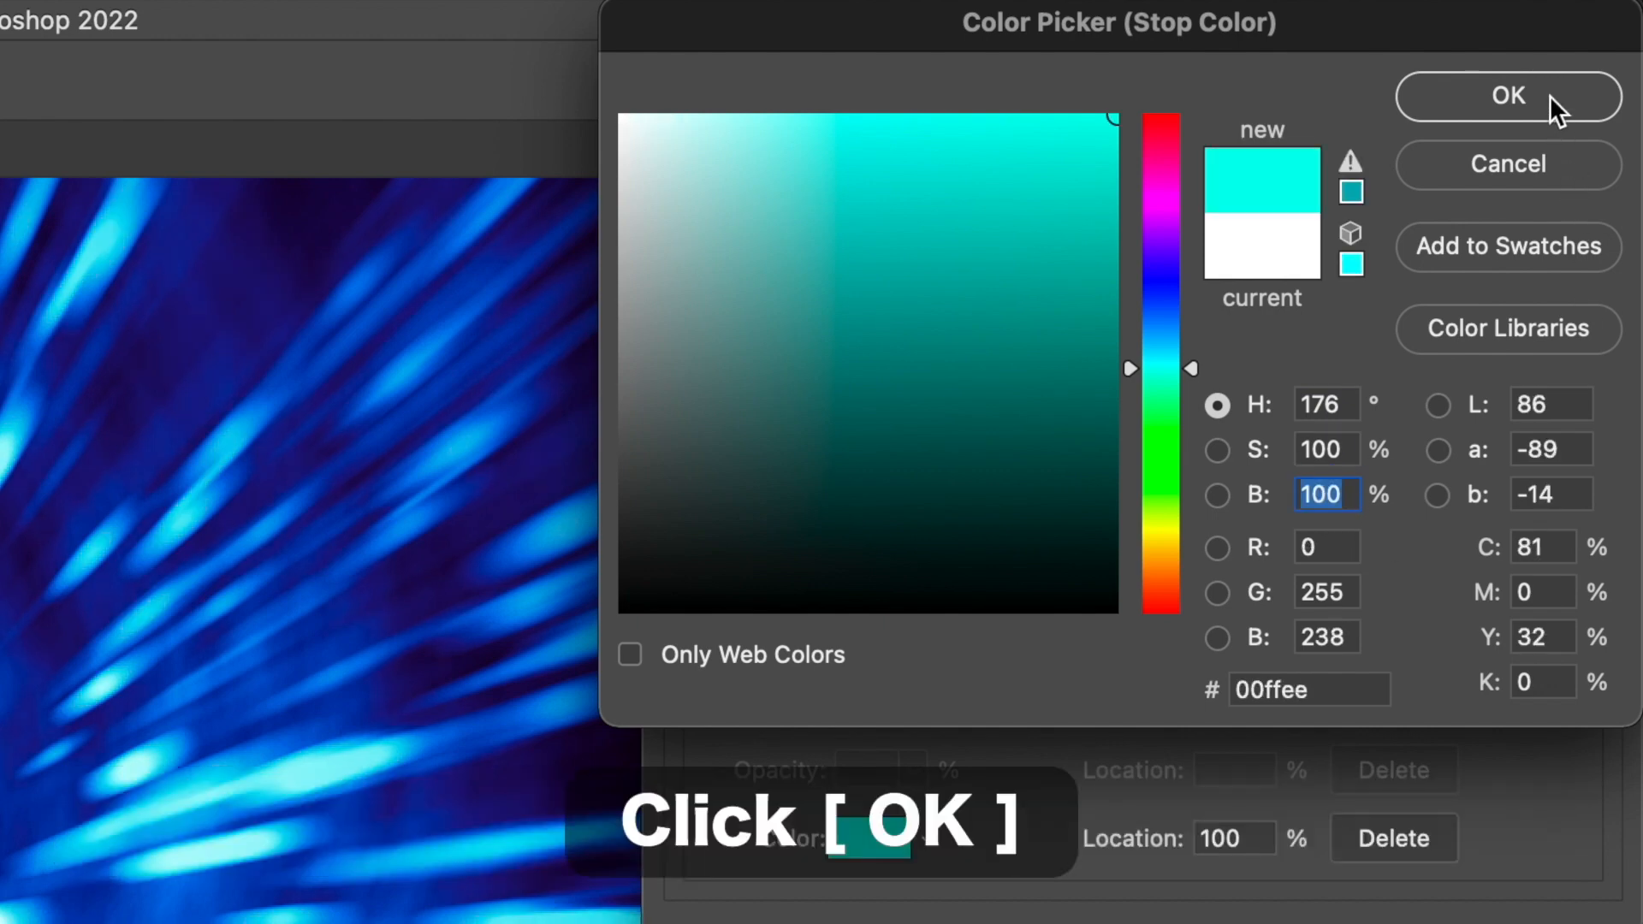
click(1549, 95)
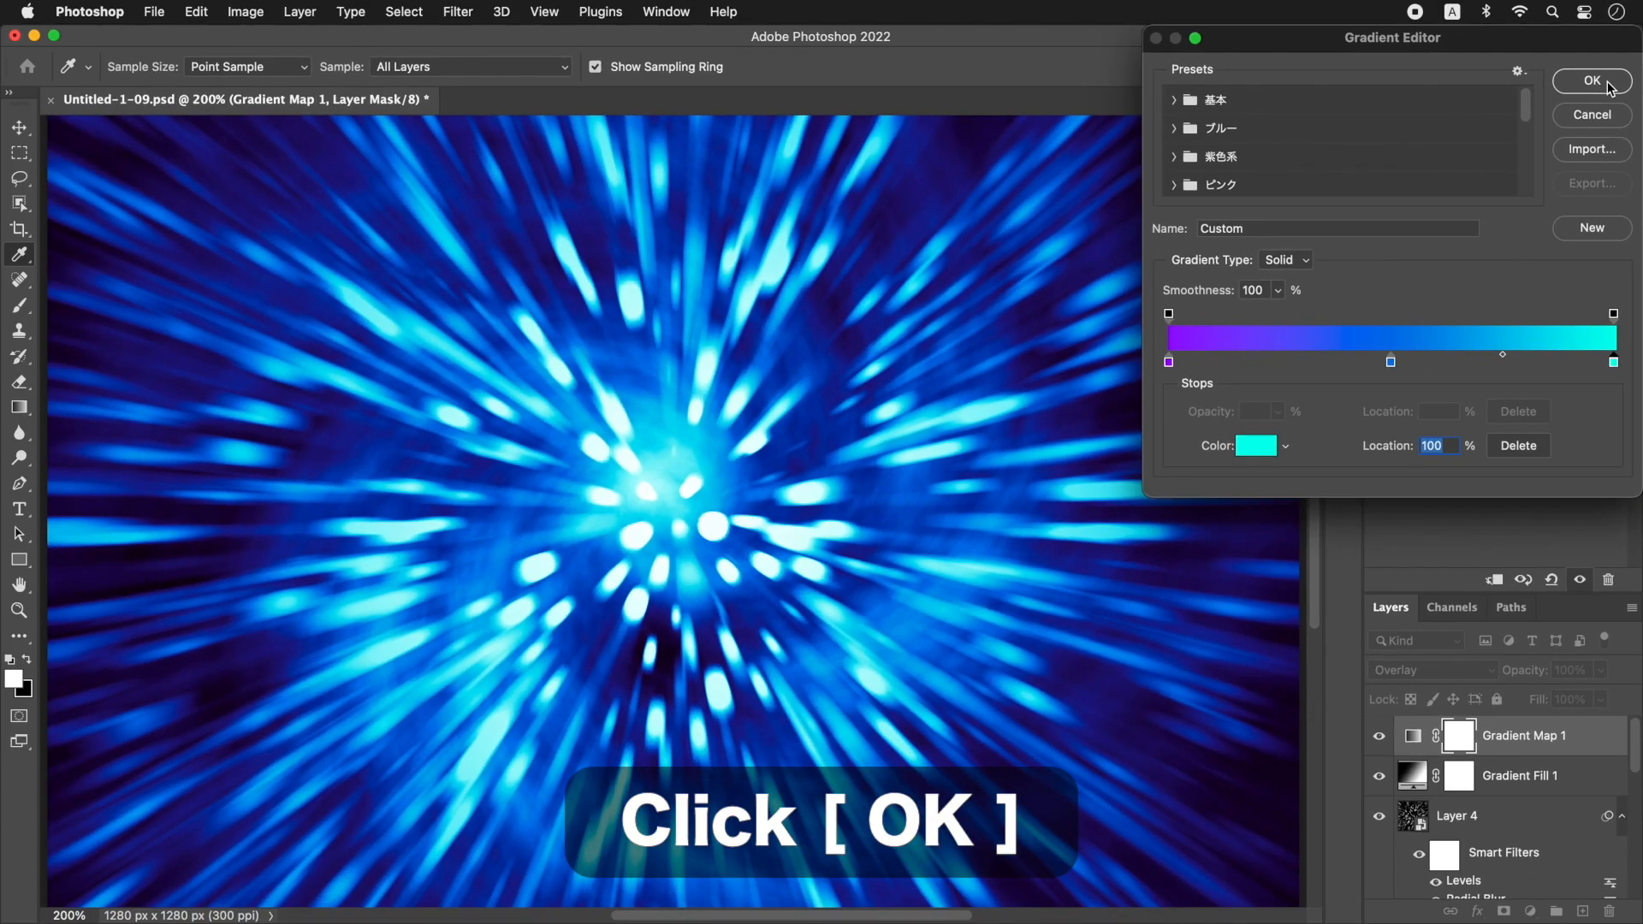
click(1597, 79)
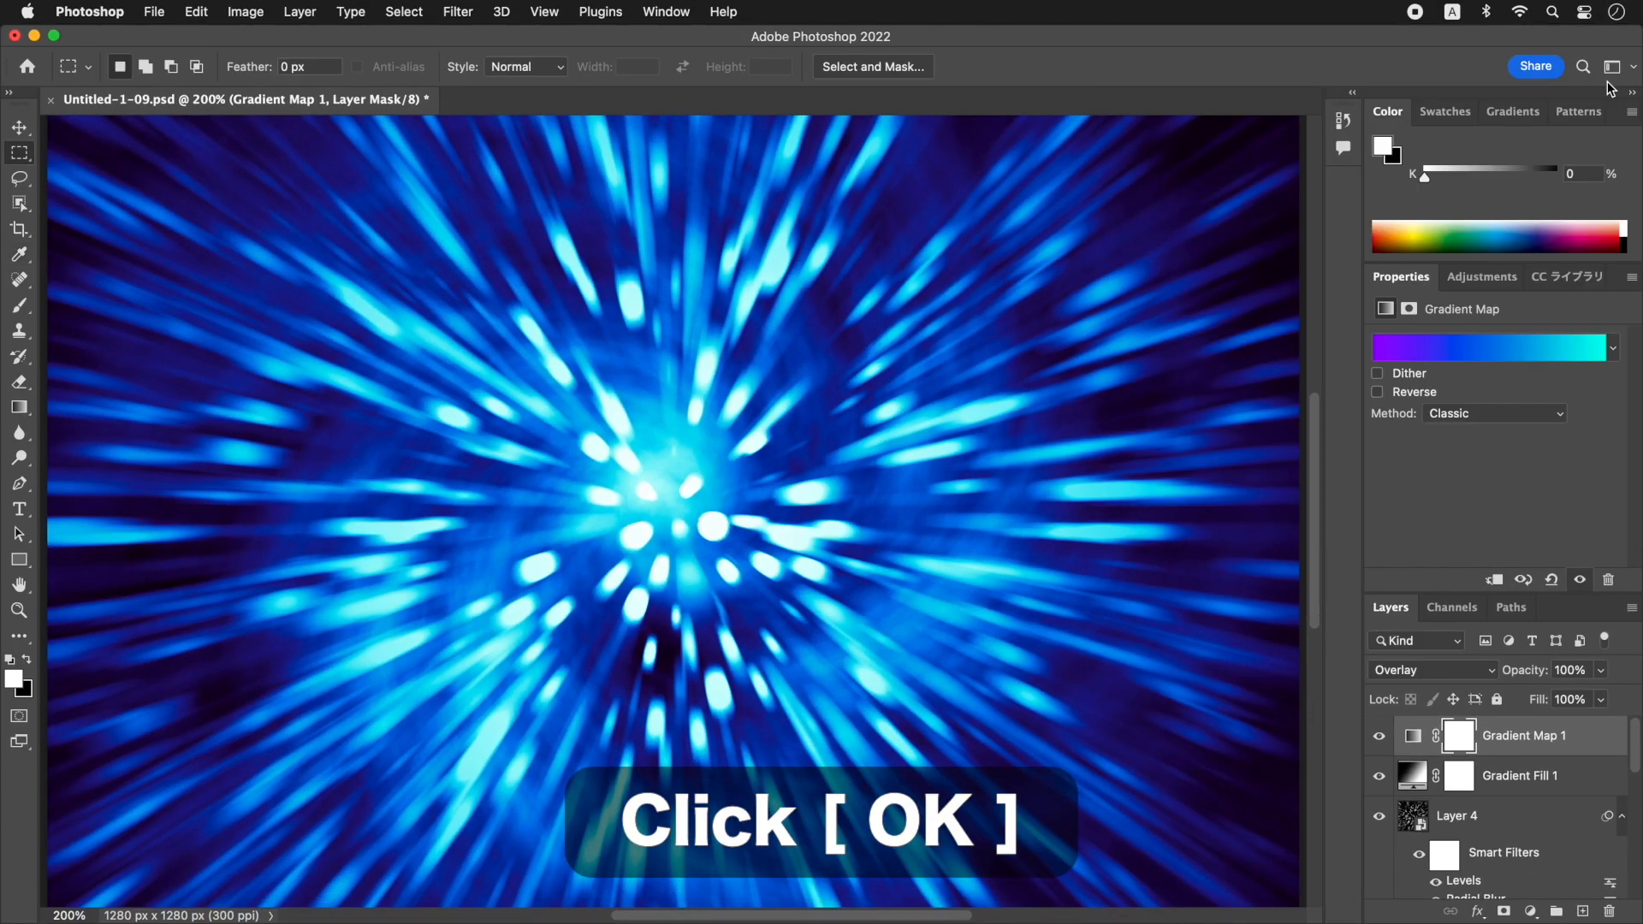